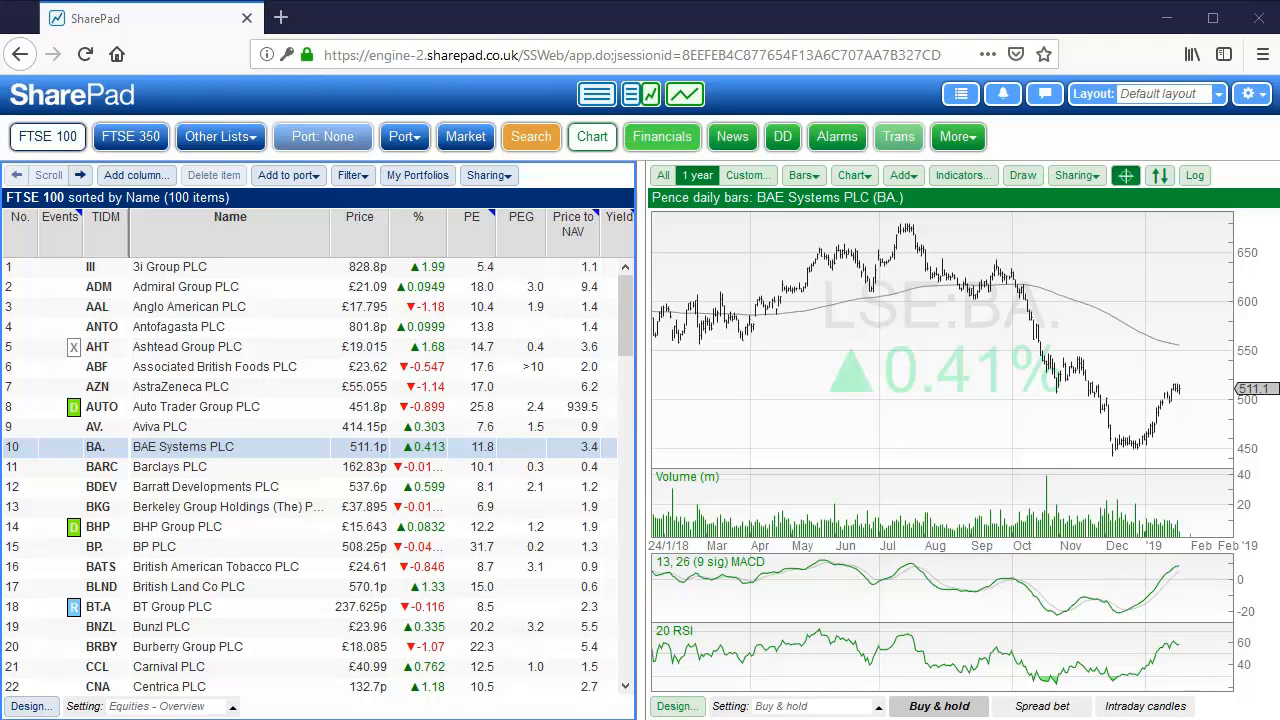
Show the financial summary for BAE Systems across the full window and look over its dashboard ratios and charts
{"action": "left_click", "coordinate": [662, 136]}
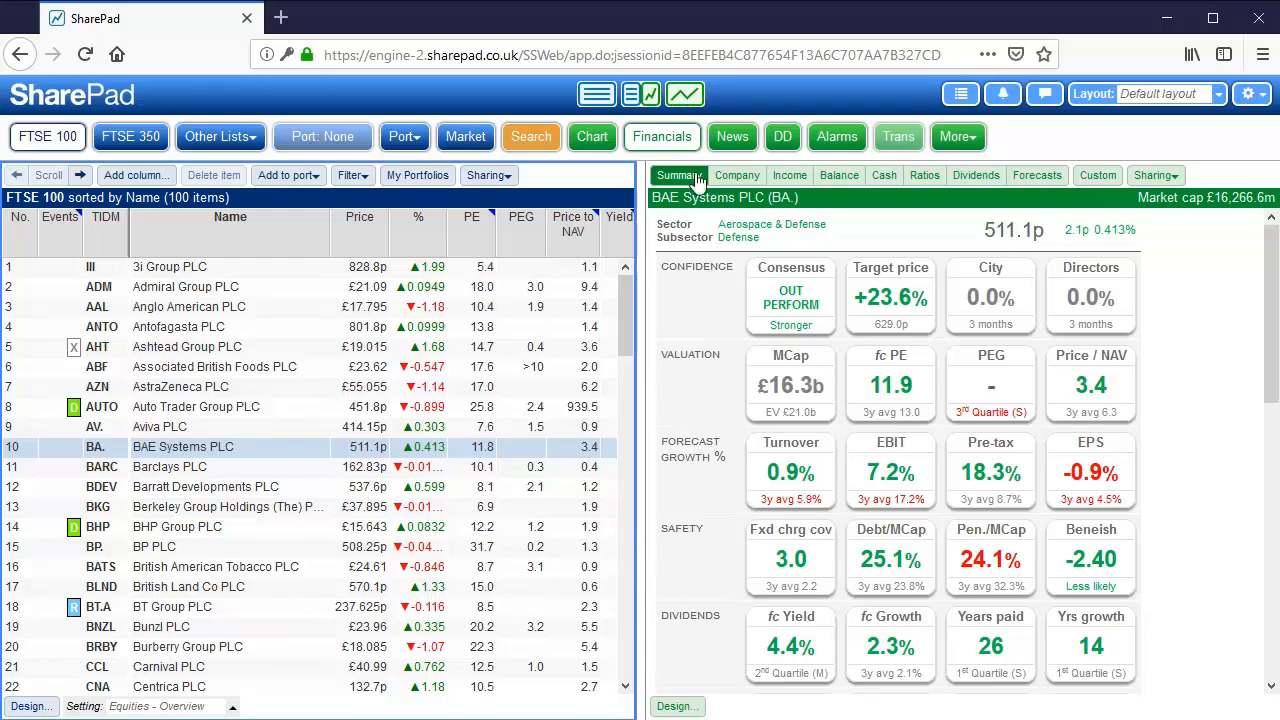
{"action": "left_click", "coordinate": [688, 96]}
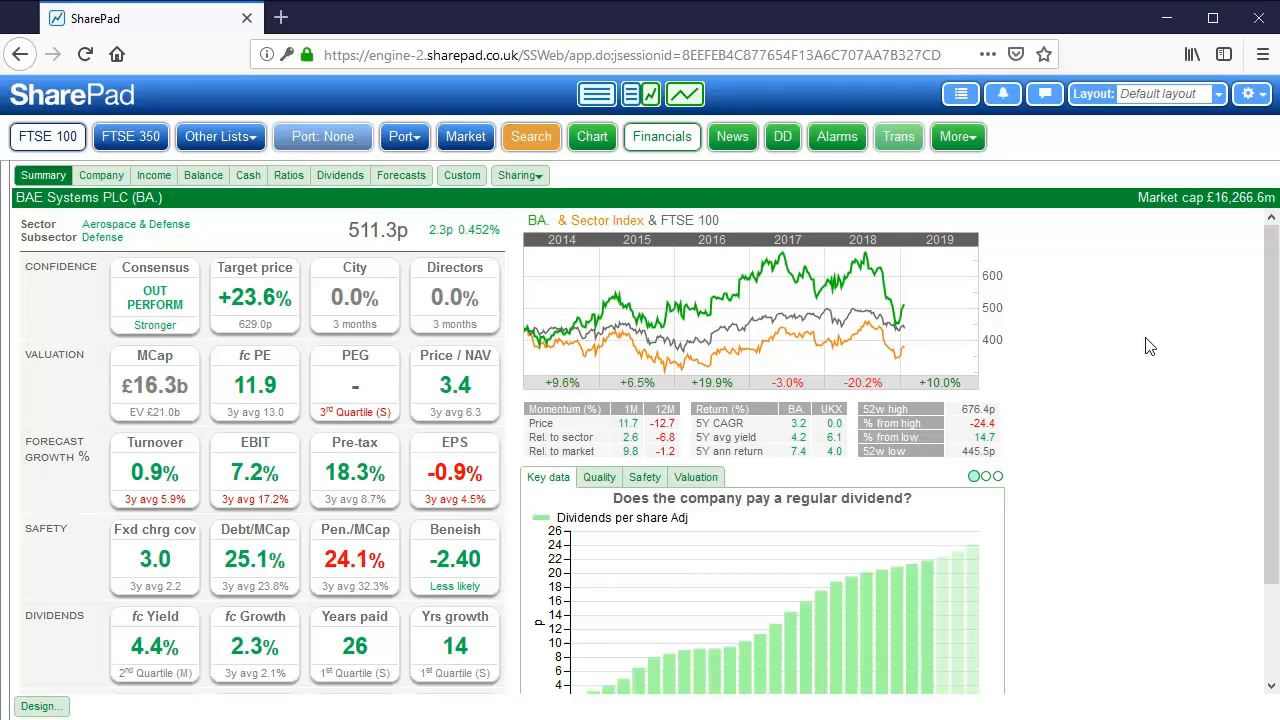
{"action": "scroll", "coordinate": [1148, 346], "scroll_direction": "down", "scroll_amount": 1}
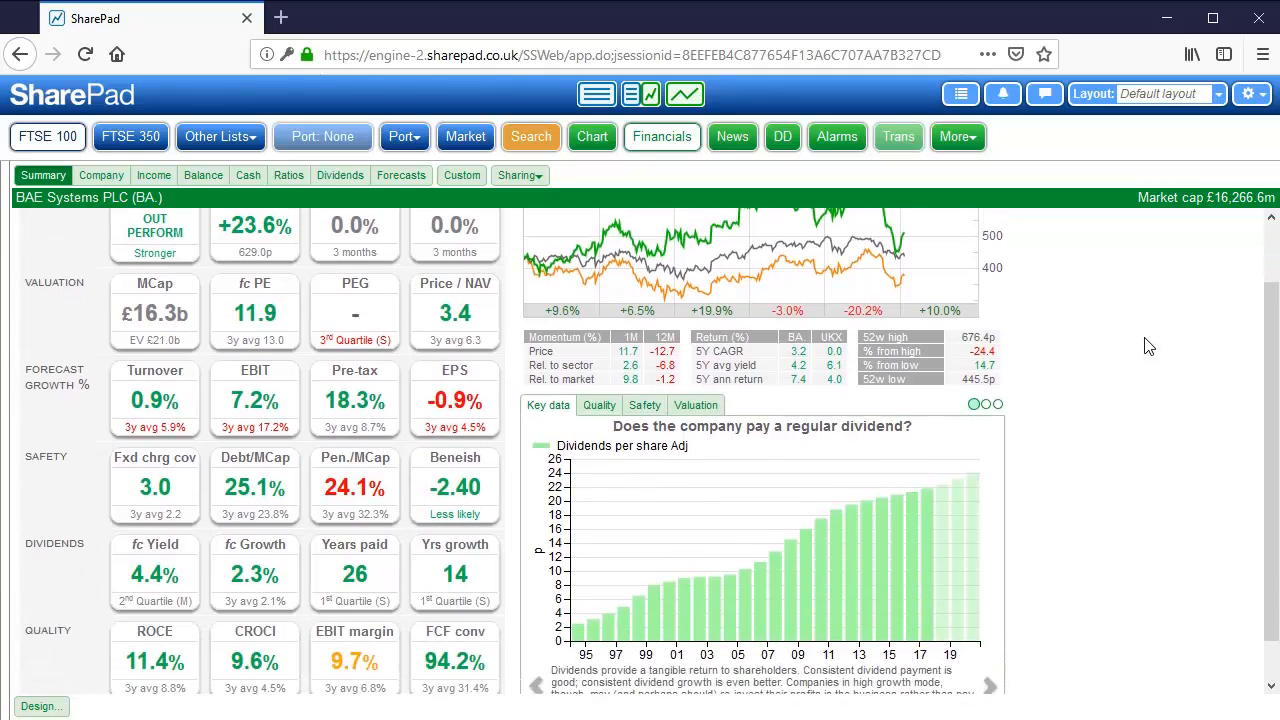
{"action": "scroll", "coordinate": [1148, 346], "scroll_direction": "up", "scroll_amount": 1}
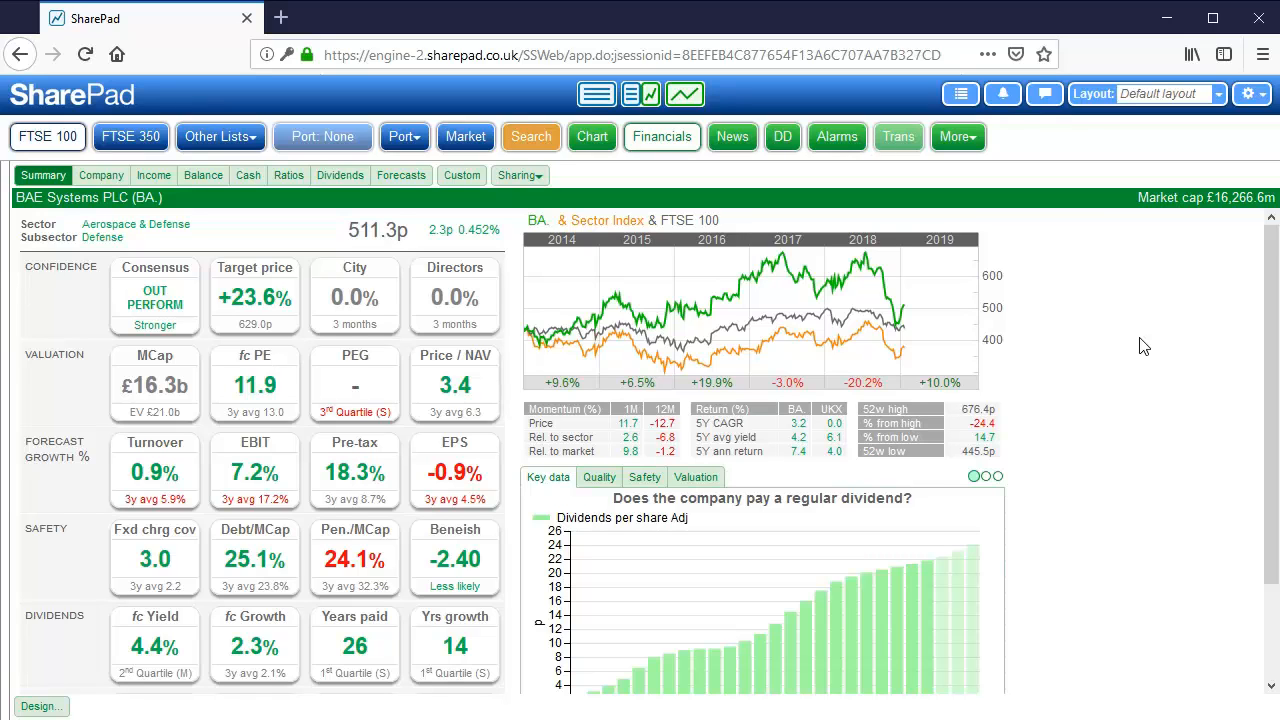
{"action": "scroll", "coordinate": [1144, 346], "scroll_direction": "down", "scroll_amount": 1}
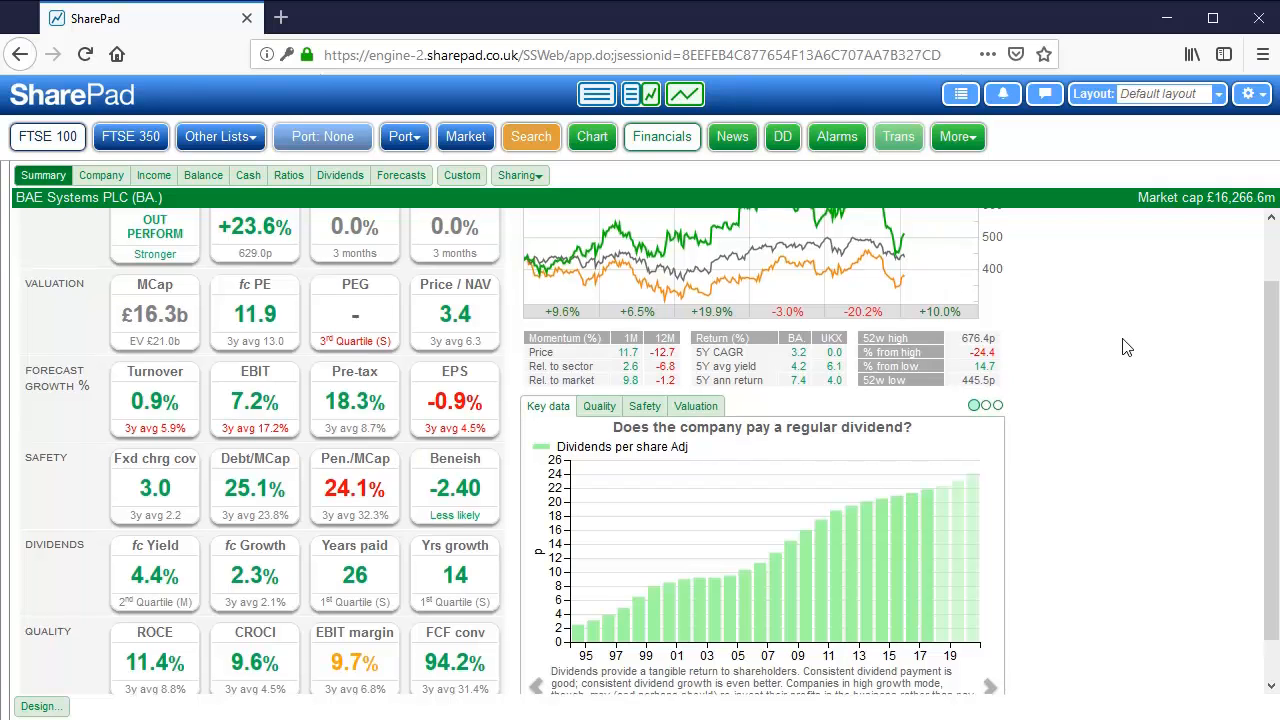
{"action": "scroll", "coordinate": [1120, 349], "scroll_direction": "up", "scroll_amount": 2}
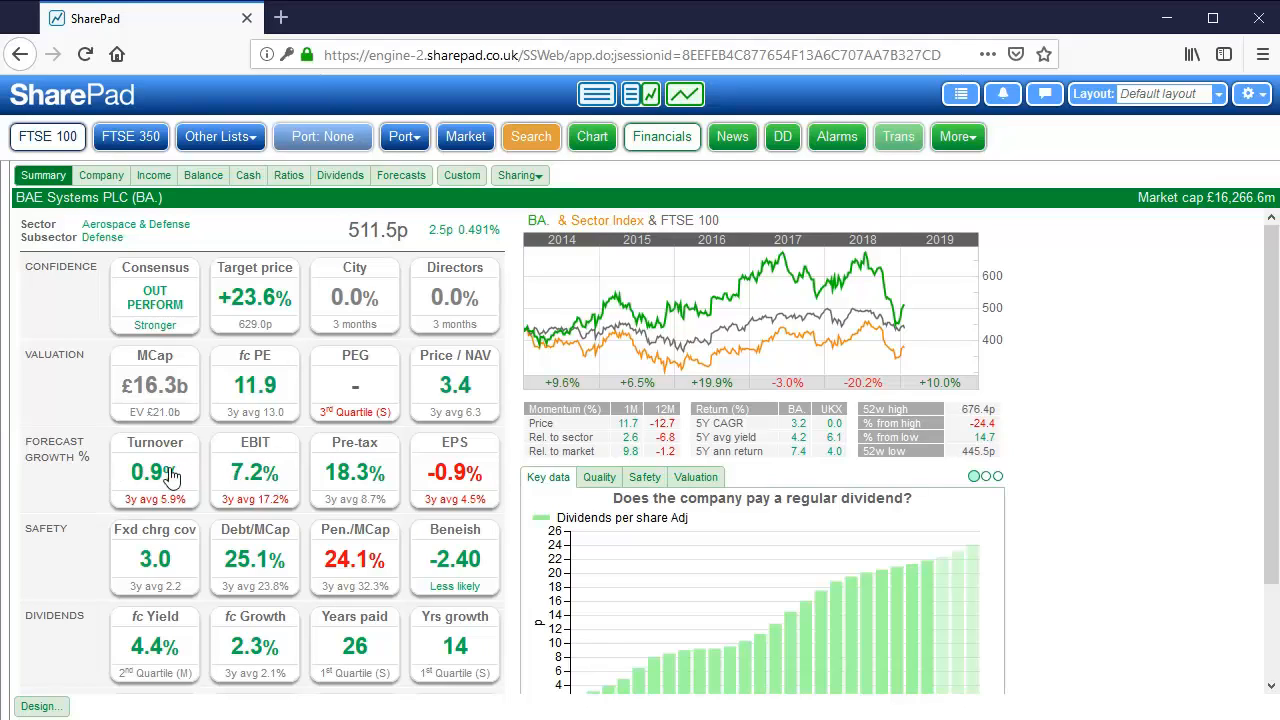
Read the explanation of the Debt/MCap ratio, close it, and review the remaining dividend and quality ratios
{"action": "left_click", "coordinate": [268, 565]}
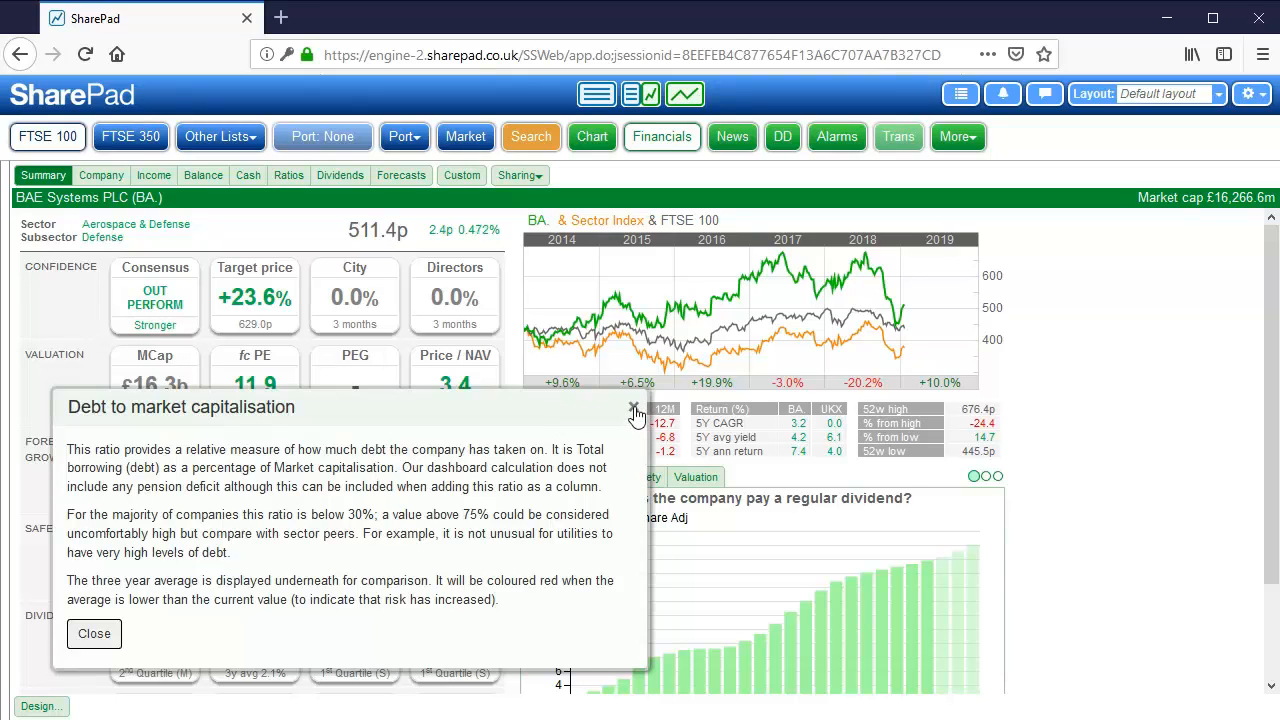
{"action": "left_click", "coordinate": [635, 411]}
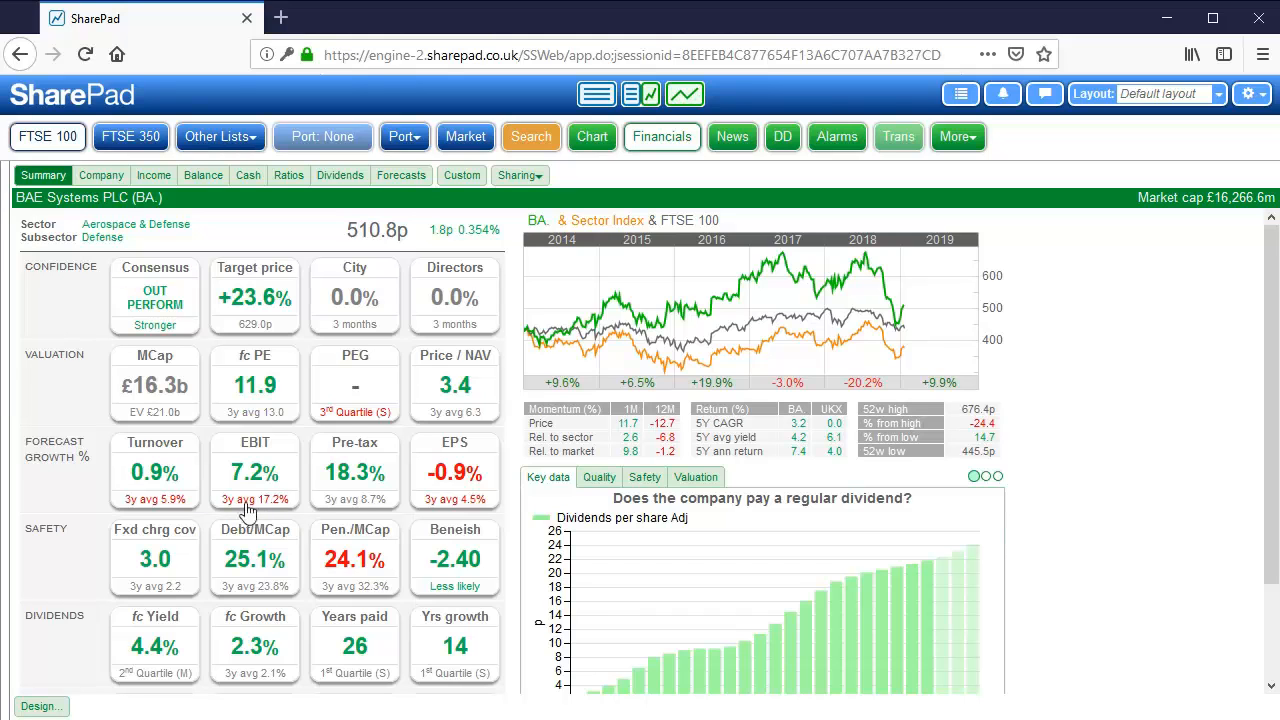
{"action": "scroll", "coordinate": [262, 487], "scroll_direction": "down", "scroll_amount": 1}
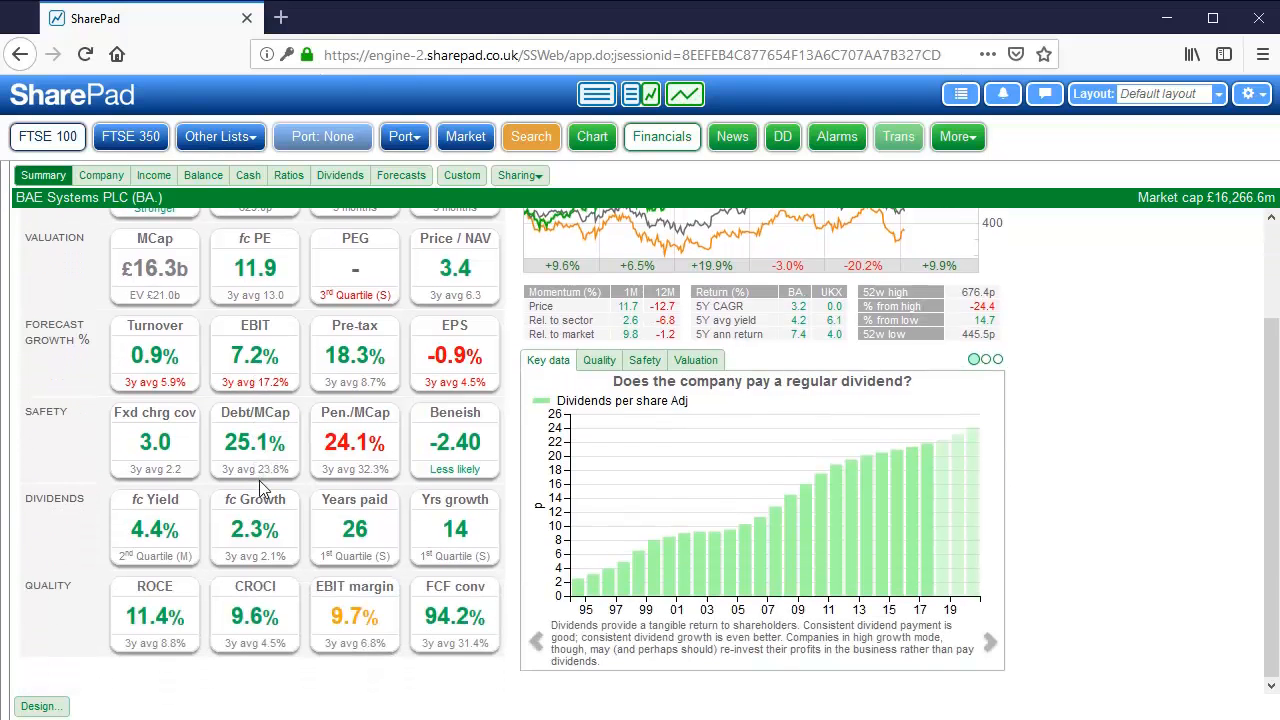
{"action": "scroll", "coordinate": [259, 480], "scroll_direction": "up", "scroll_amount": 1}
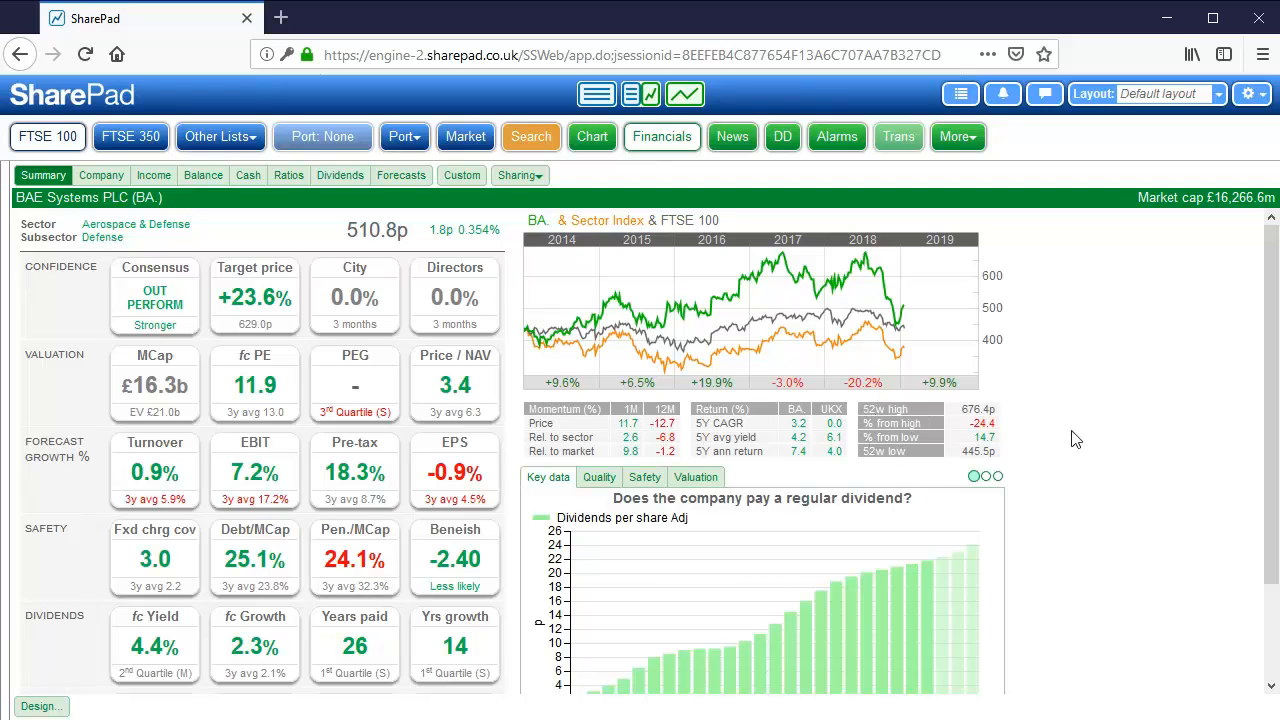
View the Quality, Safety and Valuation summary charts, advancing the Valuation charts to Price to Free cash flow
{"action": "scroll", "coordinate": [1045, 426], "scroll_direction": "down", "scroll_amount": 2}
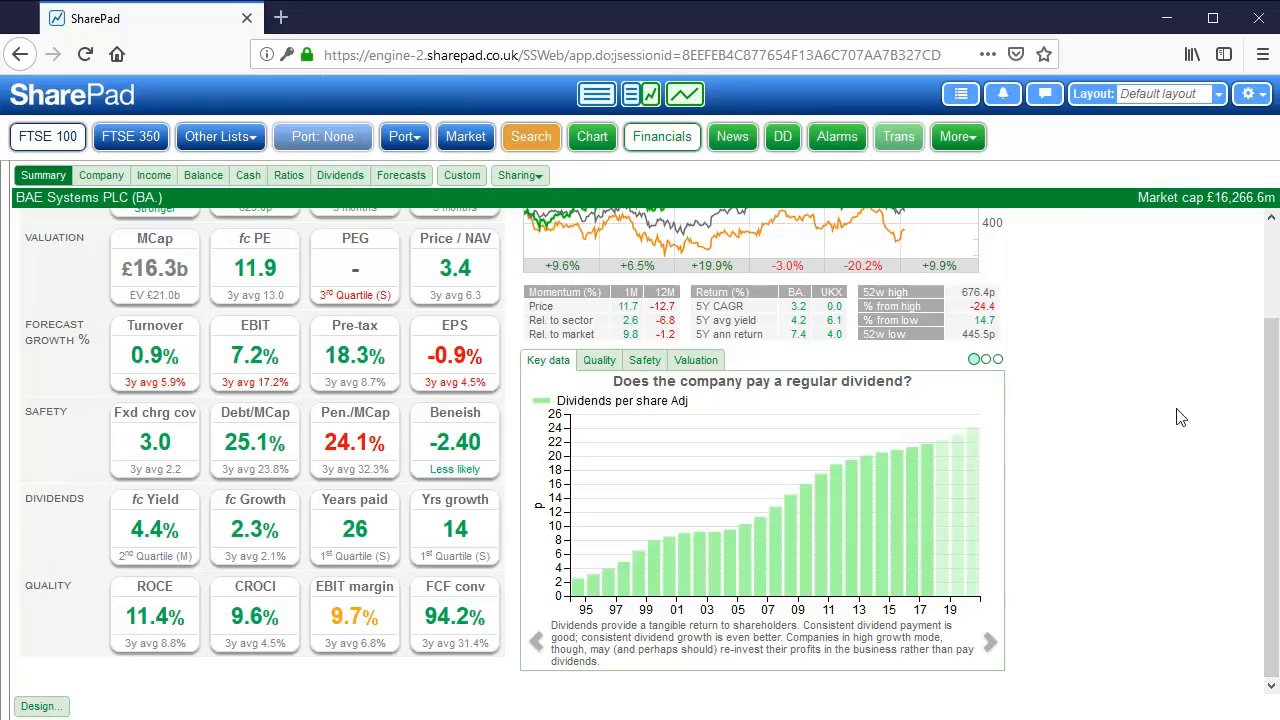
{"action": "left_click", "coordinate": [603, 369]}
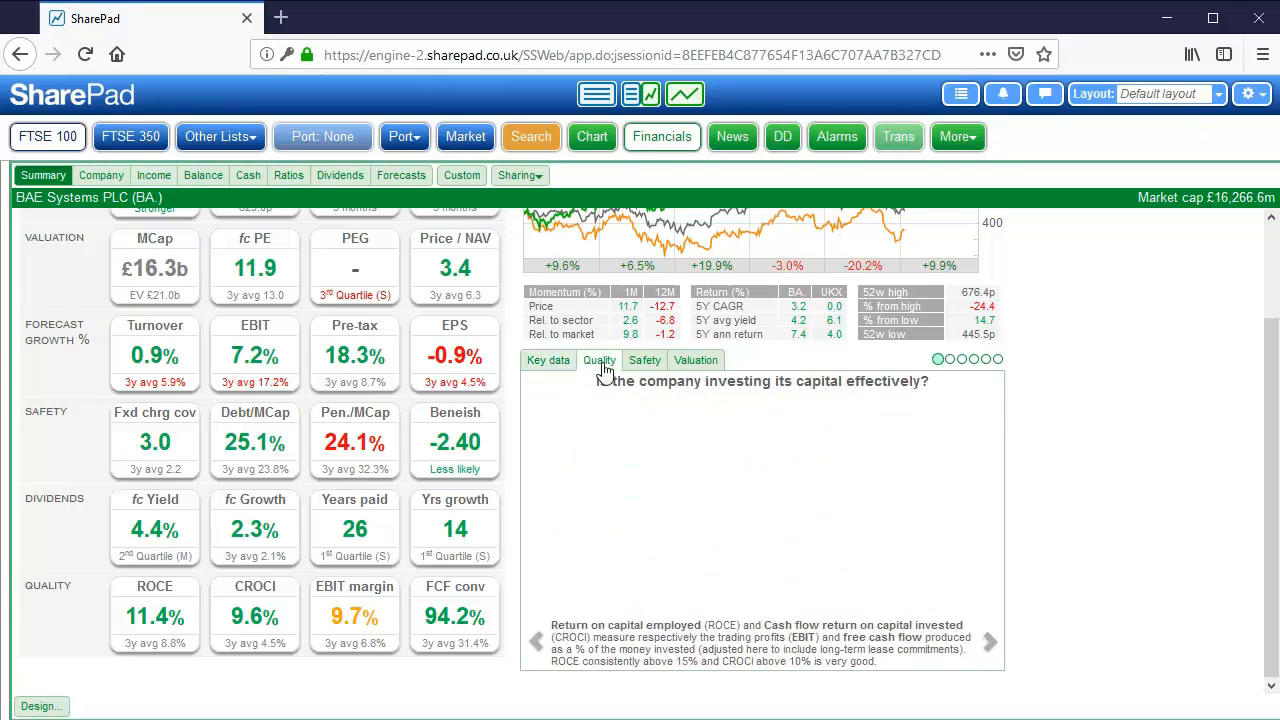
{"action": "left_click", "coordinate": [644, 362]}
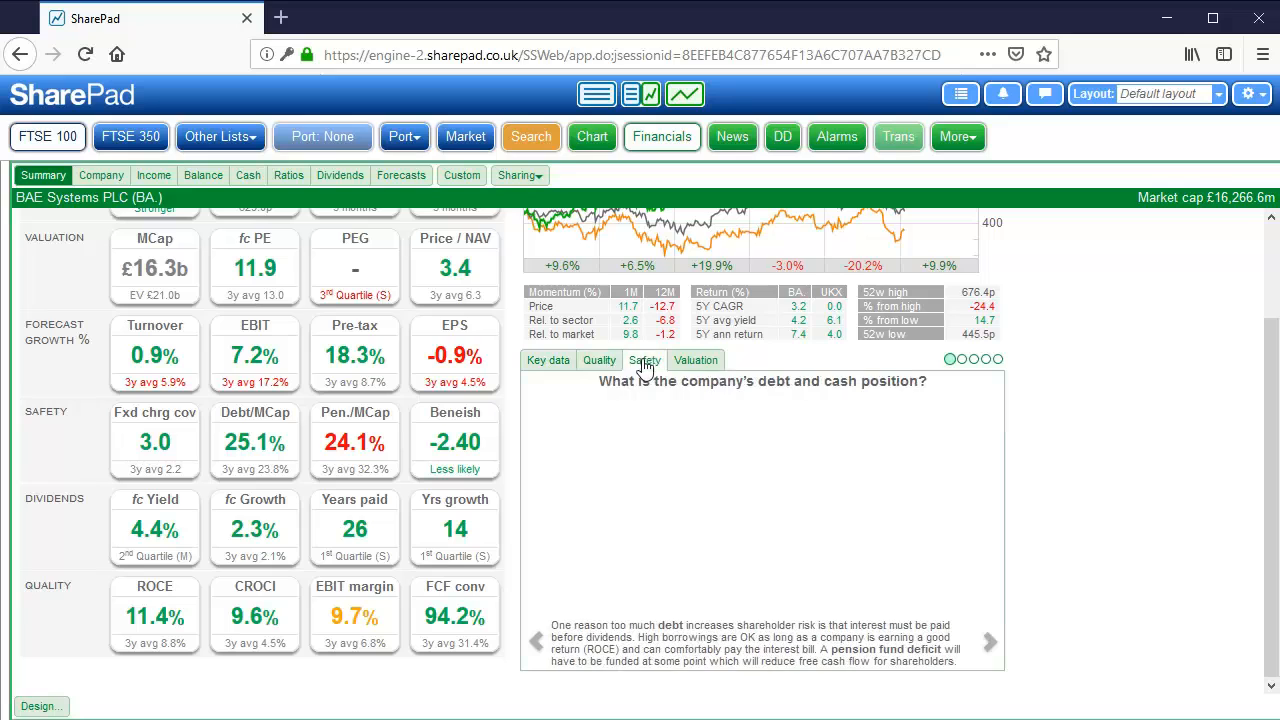
{"action": "left_click", "coordinate": [709, 363]}
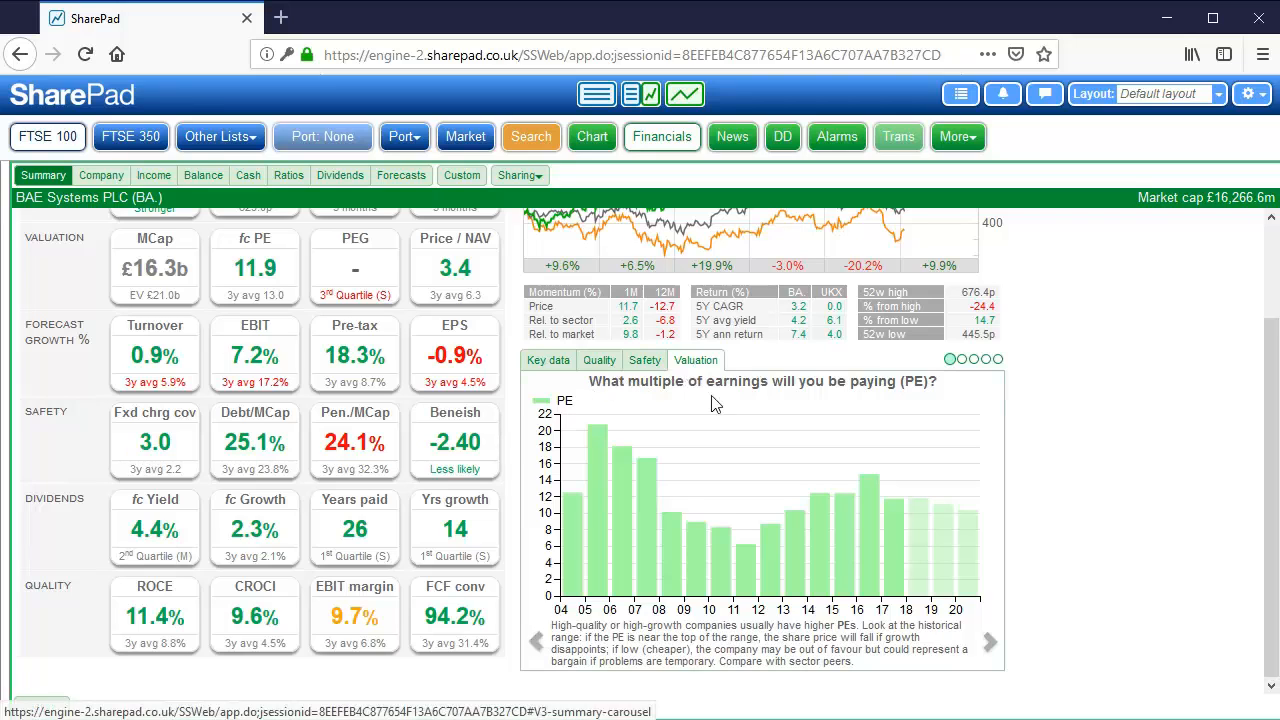
{"action": "left_click", "coordinate": [990, 642]}
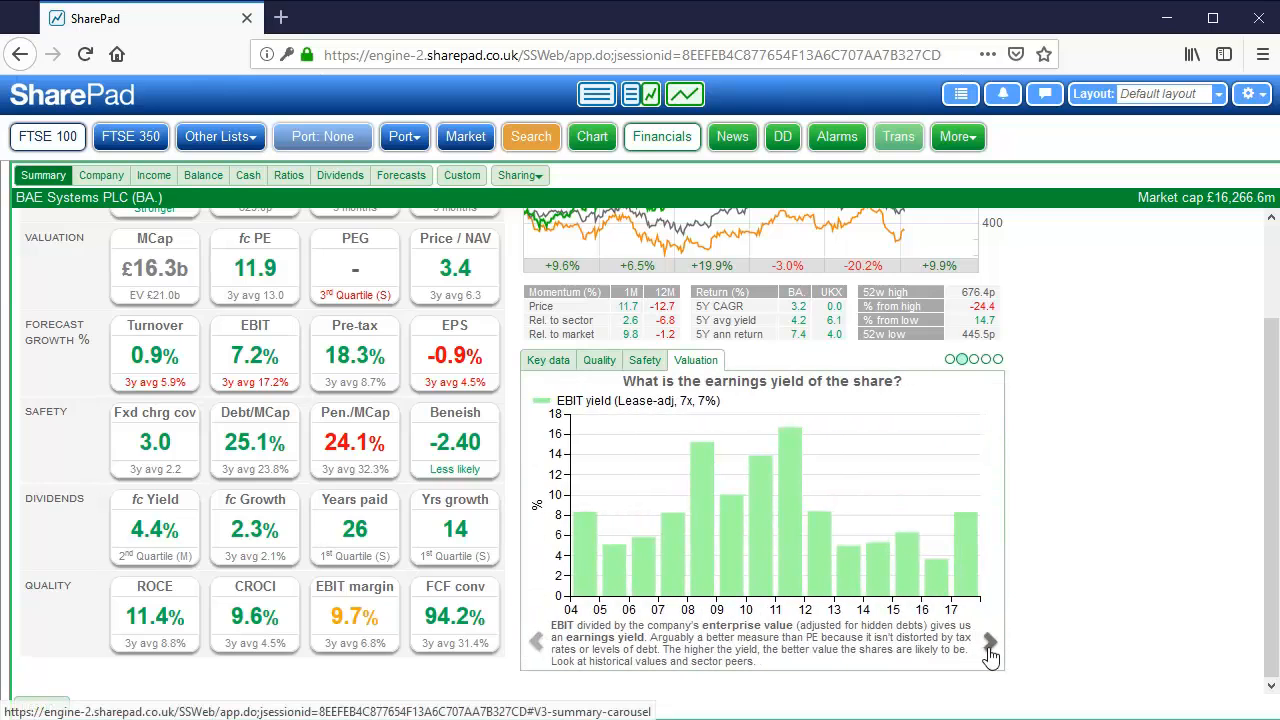
{"action": "left_click", "coordinate": [993, 646]}
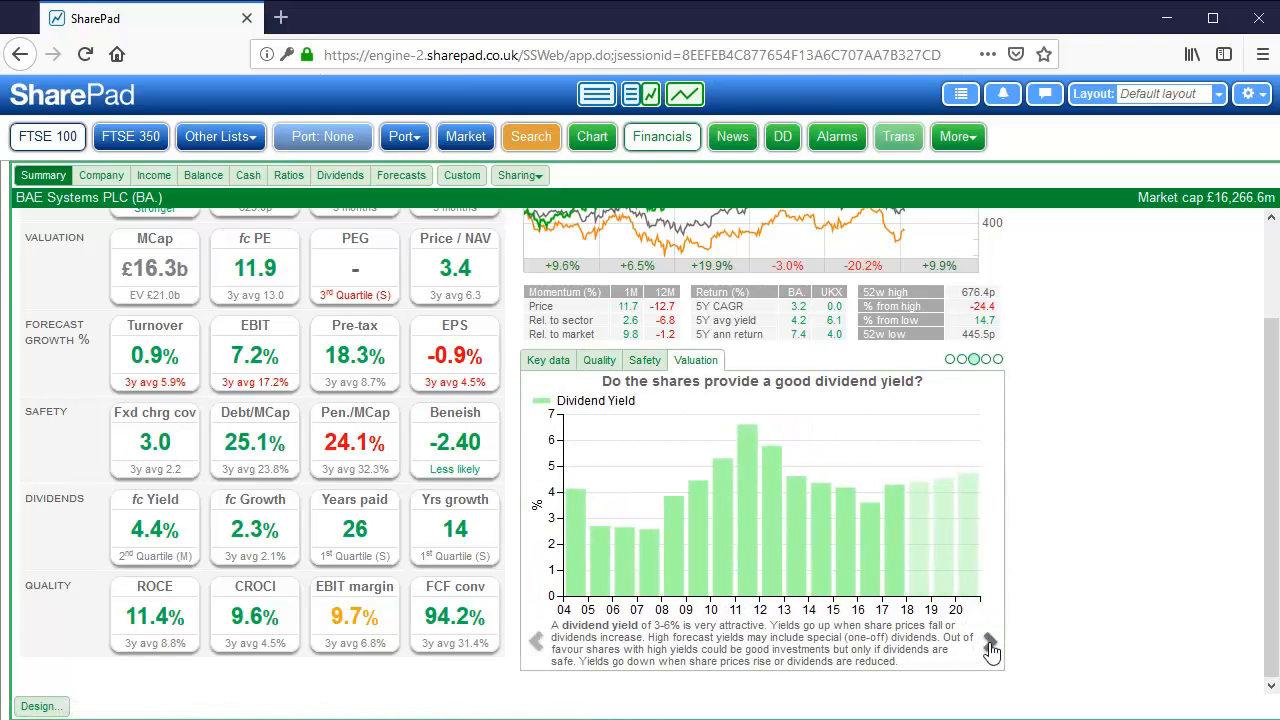
{"action": "left_click", "coordinate": [991, 647]}
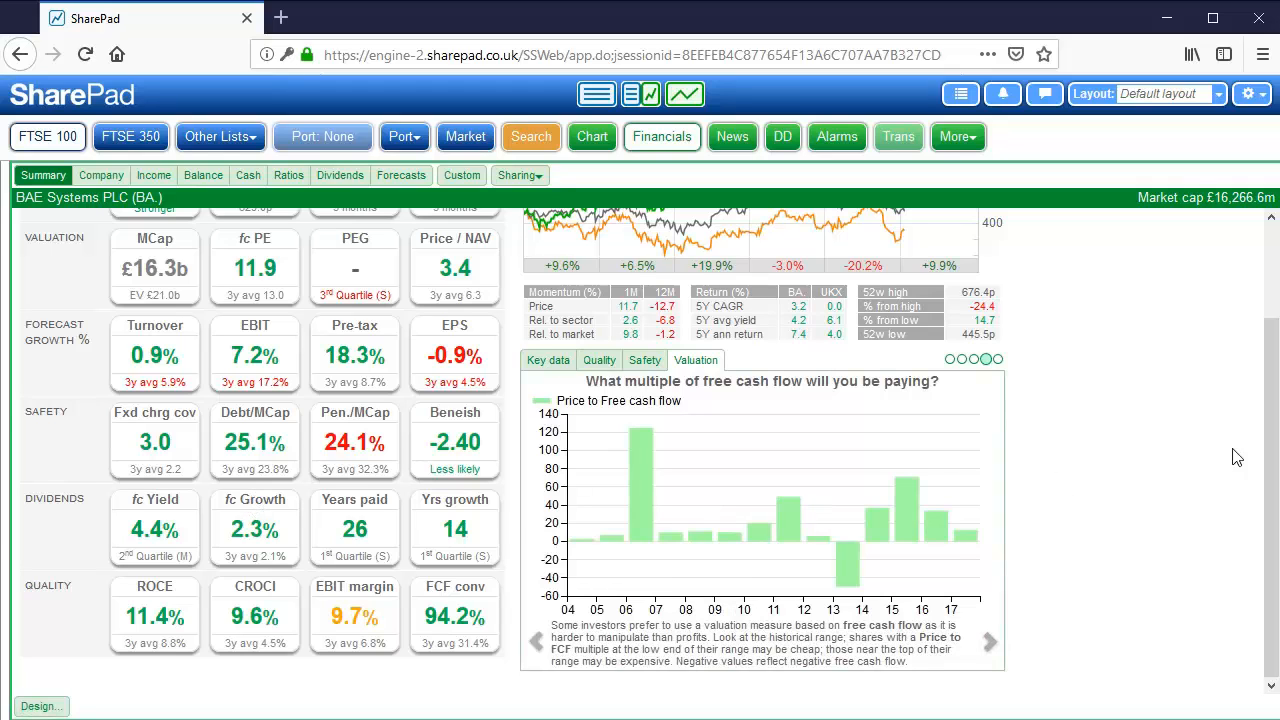
{"action": "scroll", "coordinate": [1198, 456], "scroll_direction": "up", "scroll_amount": 2}
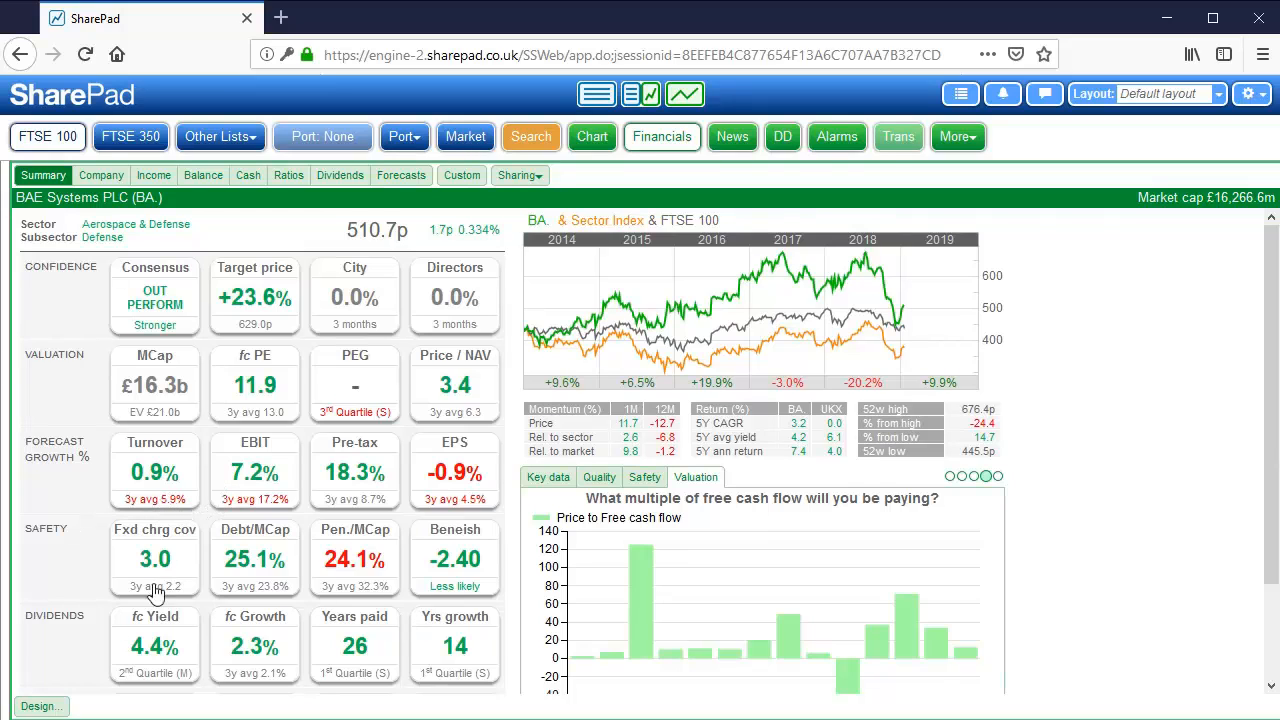
Replace EBIT with EBITDA in the Forecast growth % section of the Non-financial summary dashboard layout
{"action": "left_click", "coordinate": [44, 707]}
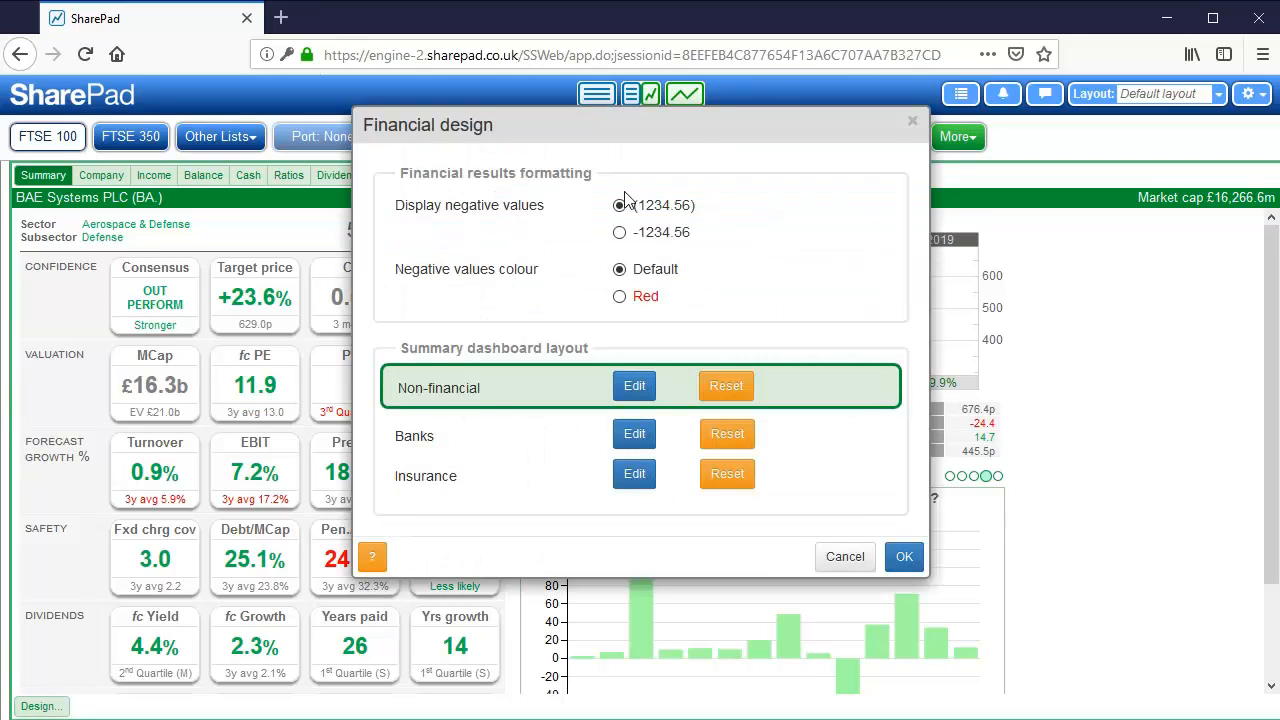
{"action": "left_click_drag", "start_coordinate": [689, 126], "coordinate": [729, 126]}
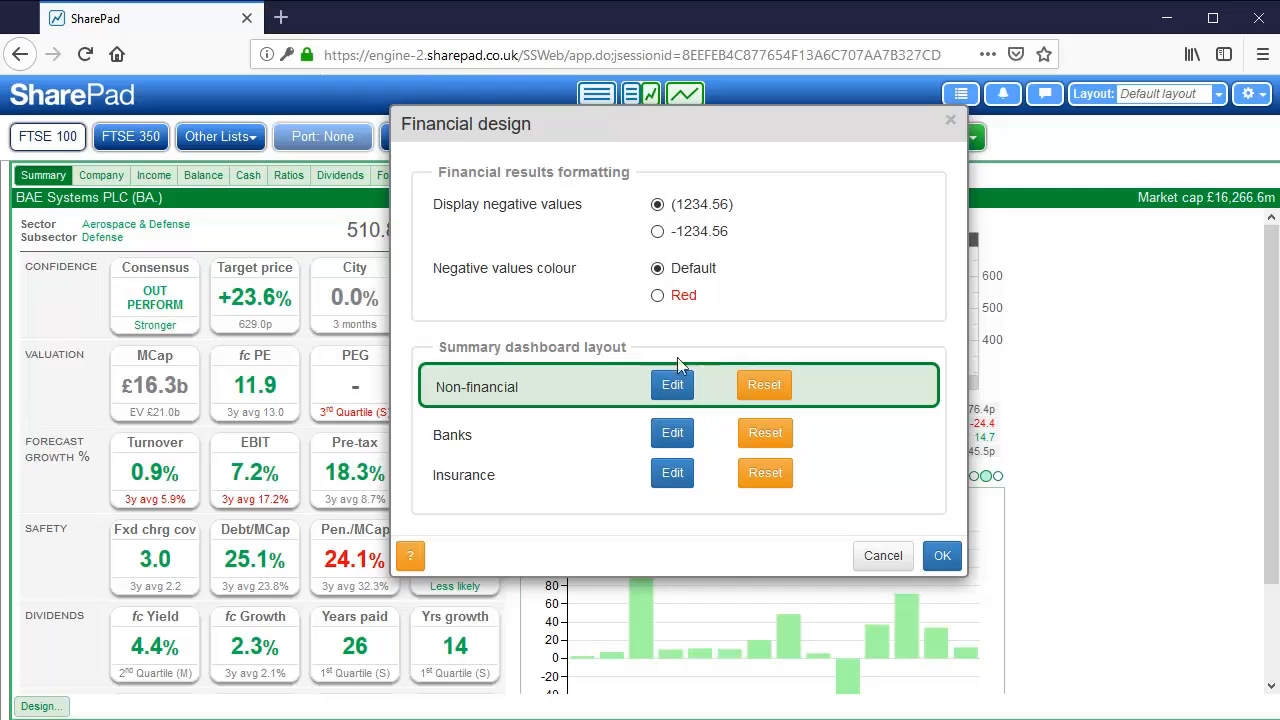
{"action": "left_click", "coordinate": [674, 385]}
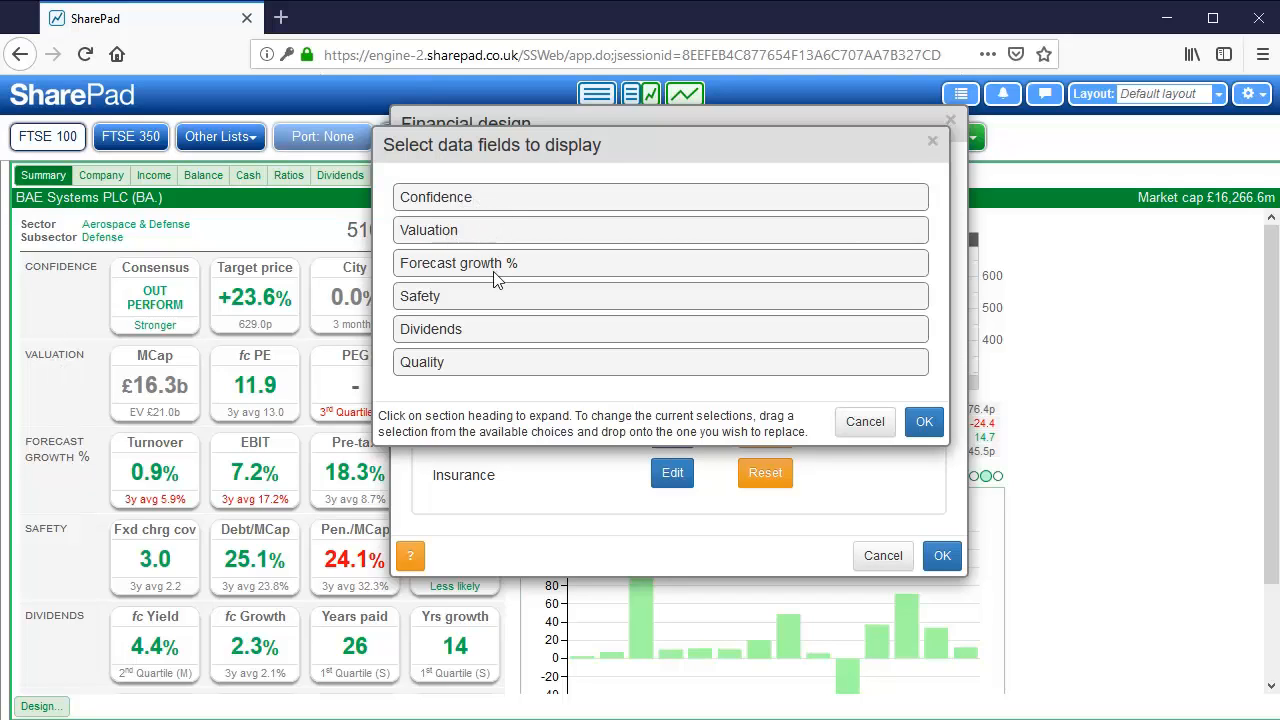
{"action": "left_click", "coordinate": [466, 270]}
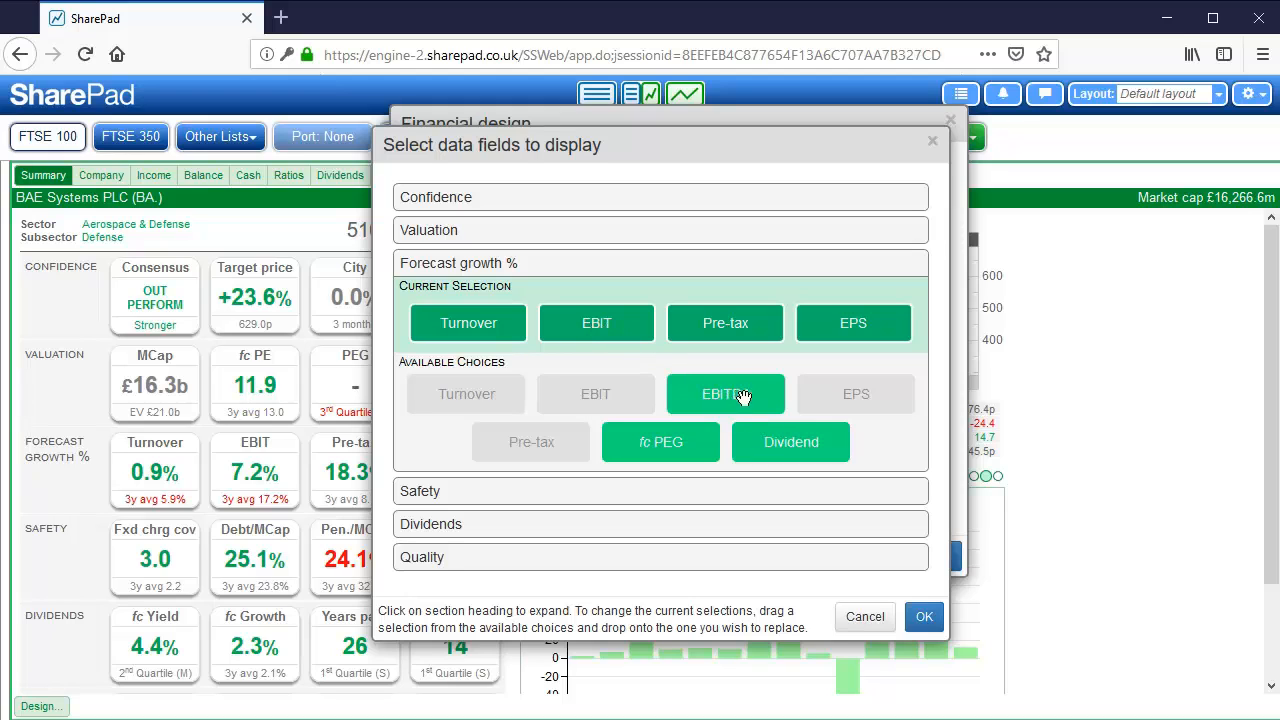
{"action": "left_click_drag", "start_coordinate": [737, 391], "coordinate": [576, 316]}
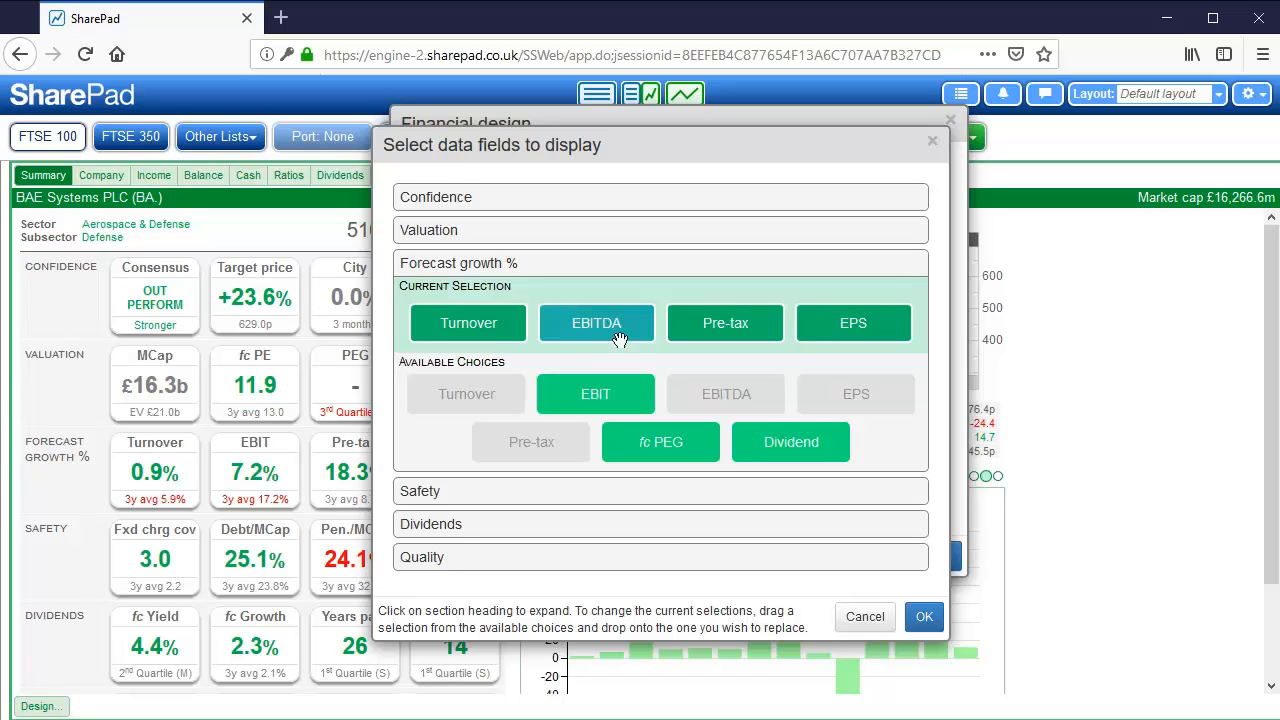
{"action": "left_click", "coordinate": [924, 616]}
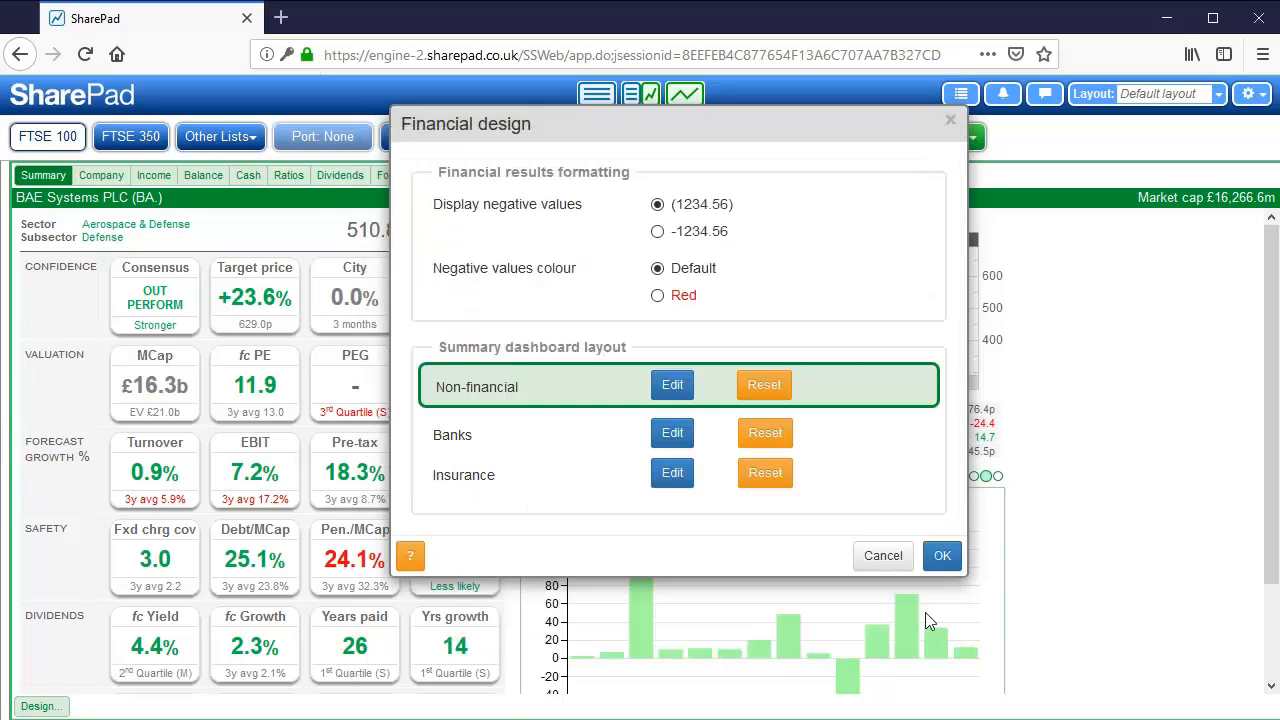
{"action": "left_click", "coordinate": [952, 558]}
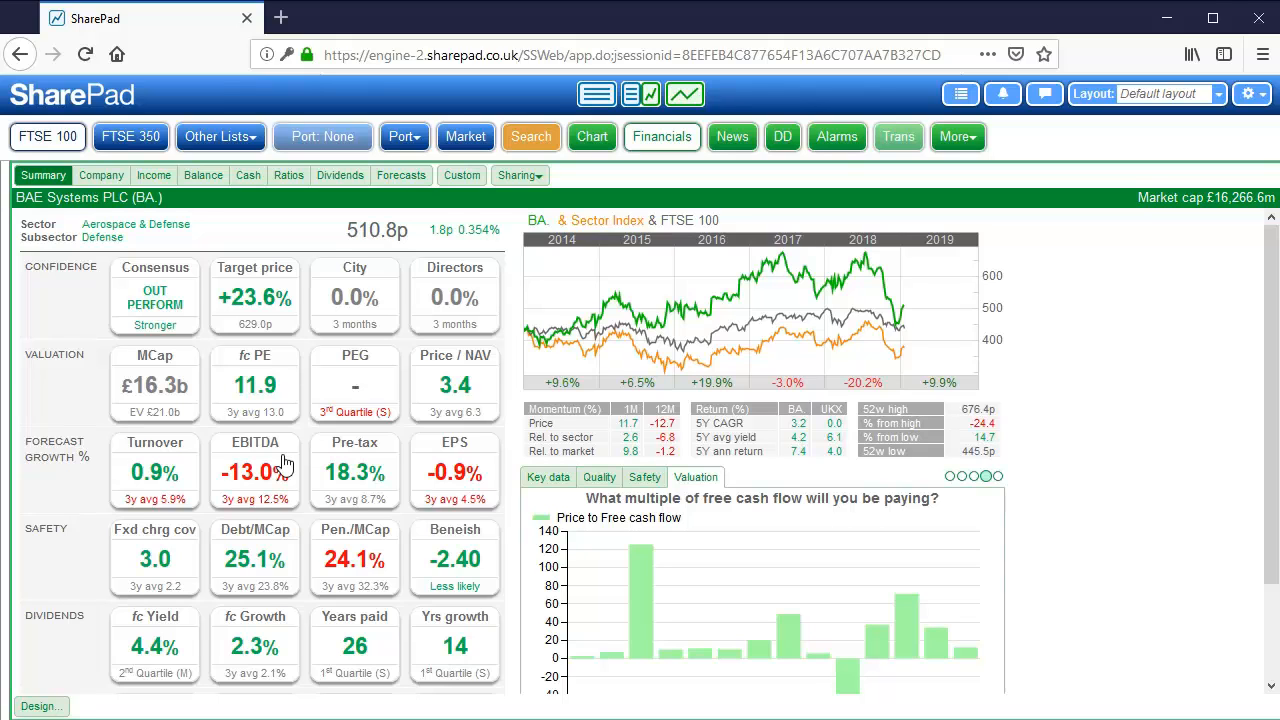
Open the company information and view its activity breakdown by profit, by assets and again by turnover
{"action": "left_click", "coordinate": [97, 184]}
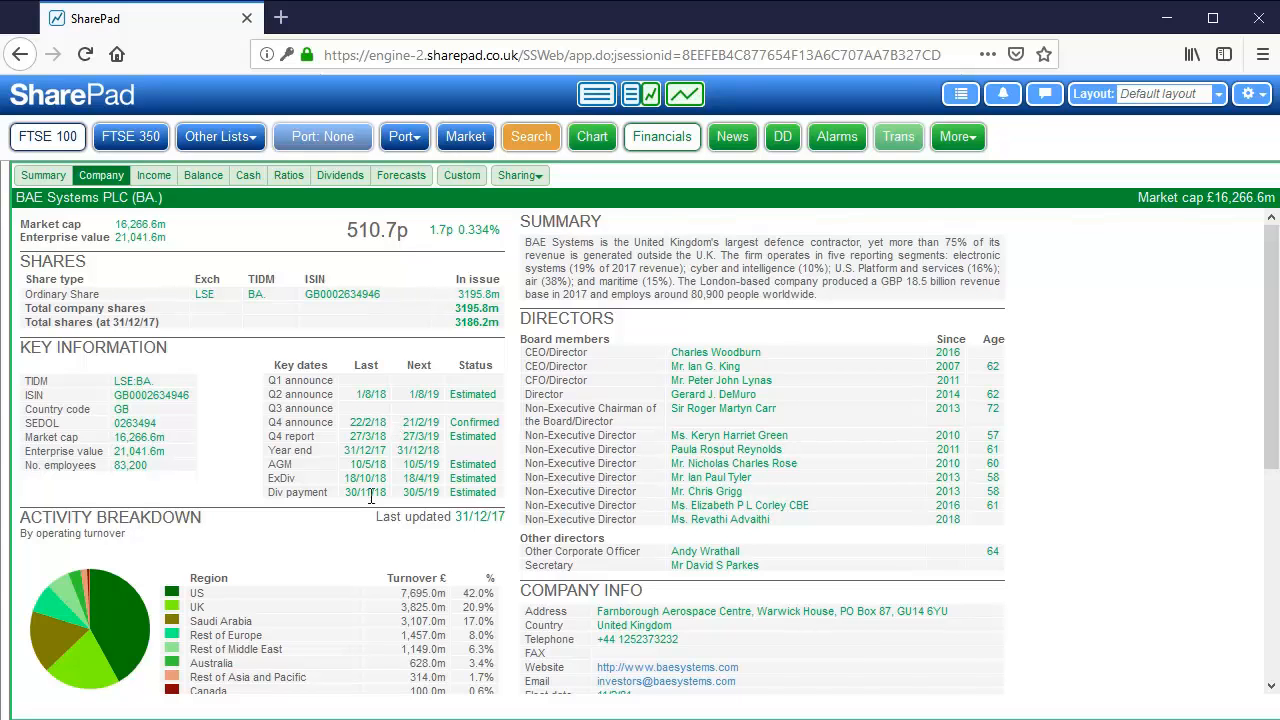
{"action": "scroll", "coordinate": [378, 510], "scroll_direction": "down", "scroll_amount": 2}
{"action": "scroll", "coordinate": [378, 510], "scroll_direction": "down", "scroll_amount": 3}
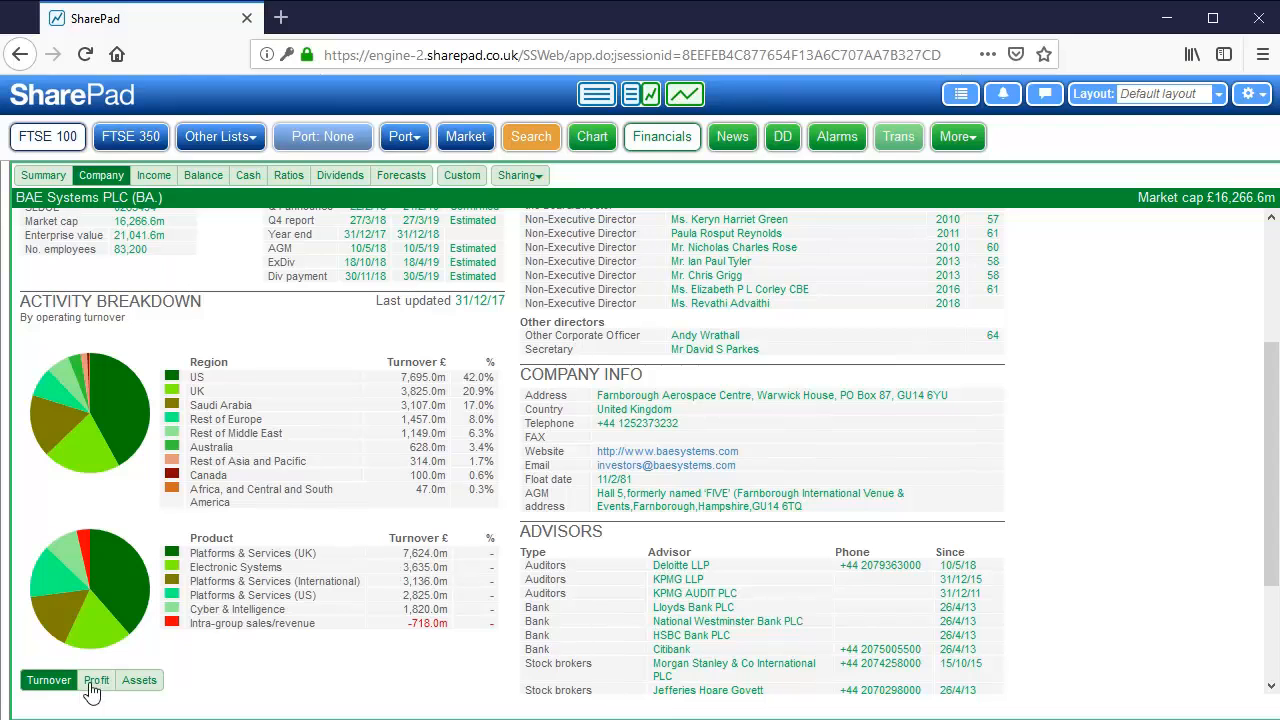
{"action": "scroll", "coordinate": [52, 684], "scroll_direction": "down", "scroll_amount": 1}
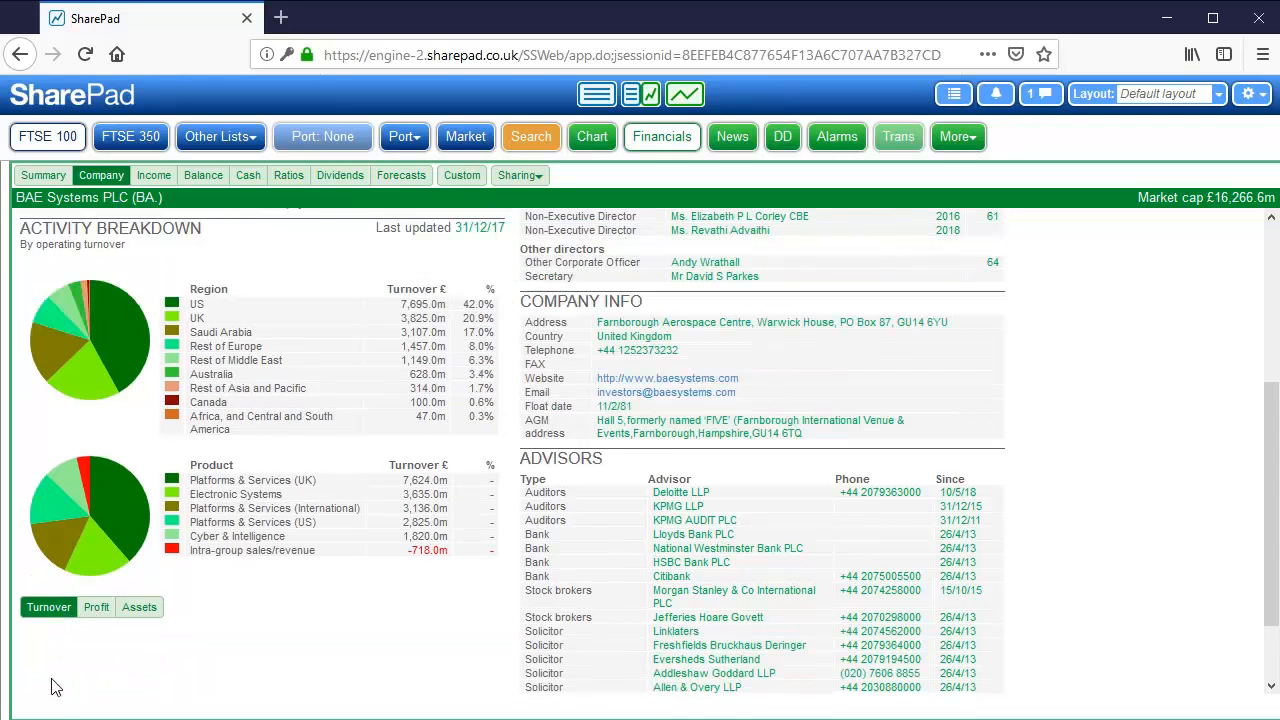
{"action": "left_click", "coordinate": [96, 607]}
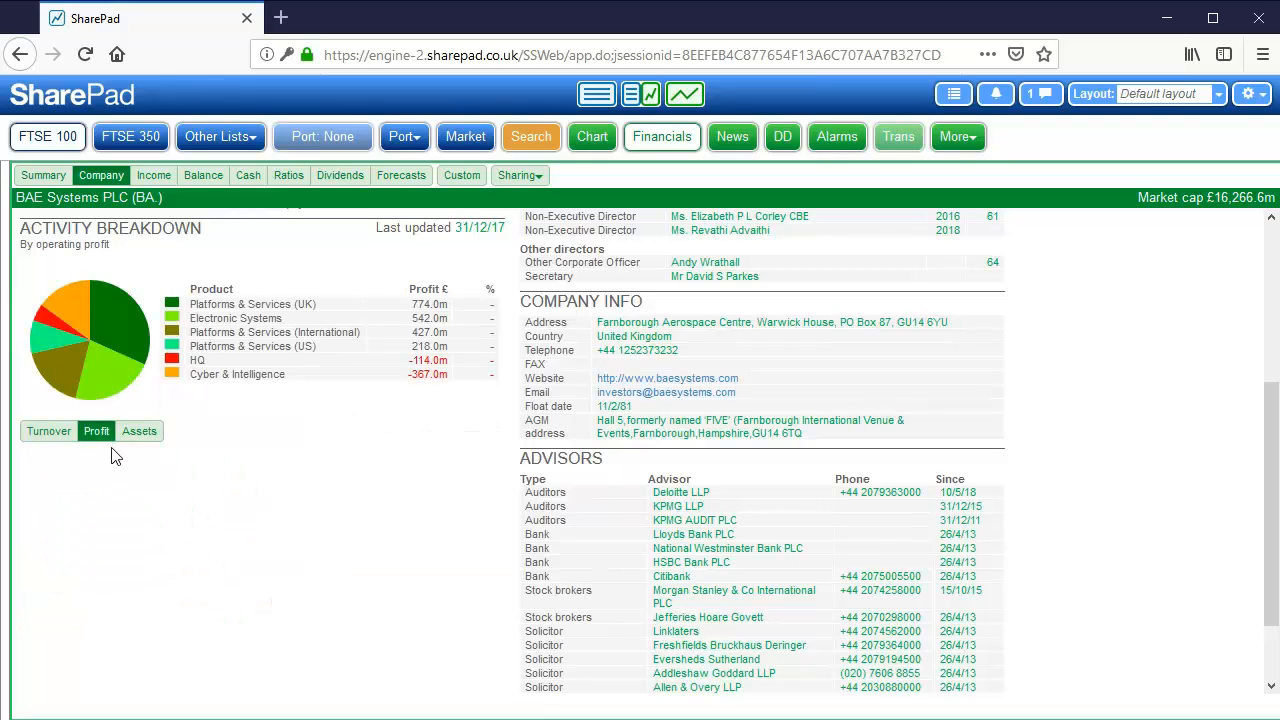
{"action": "left_click", "coordinate": [139, 431]}
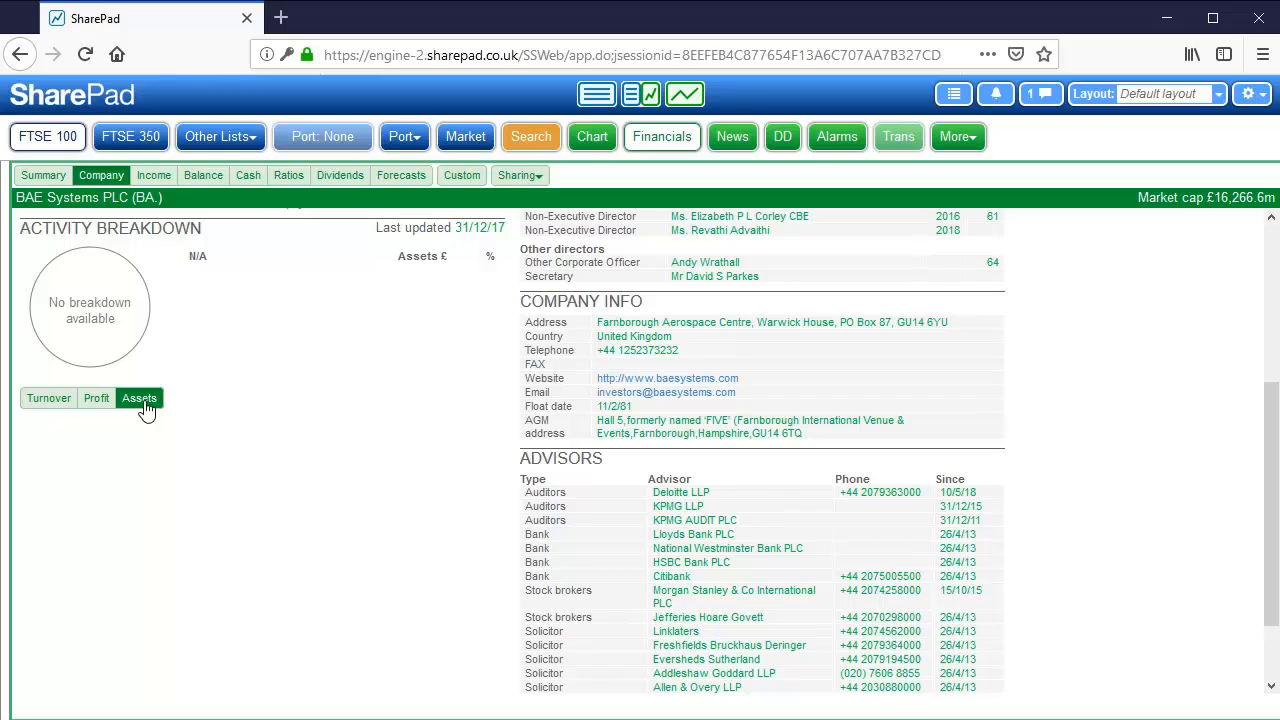
{"action": "left_click", "coordinate": [55, 404]}
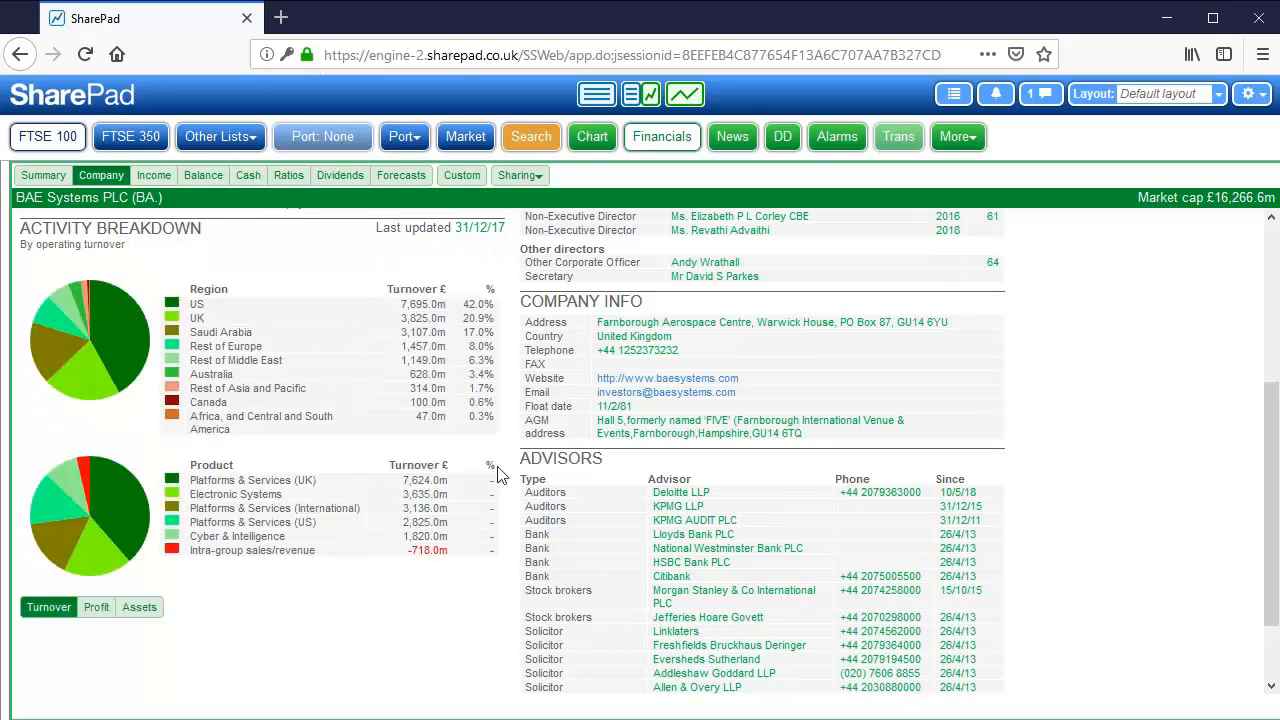
Look over the company page's key information, directors, company info and advisors sections
{"action": "scroll", "coordinate": [1112, 458], "scroll_direction": "up", "scroll_amount": 3}
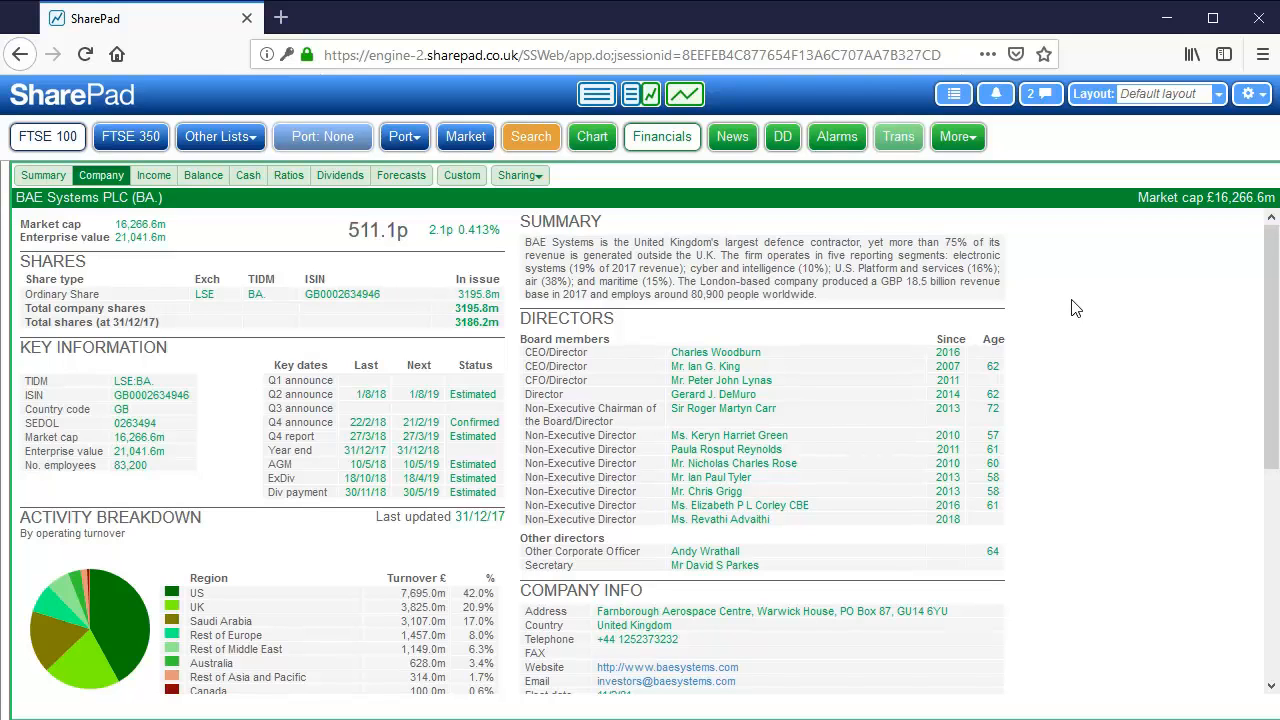
{"action": "scroll", "coordinate": [1100, 390], "scroll_direction": "down", "scroll_amount": 5}
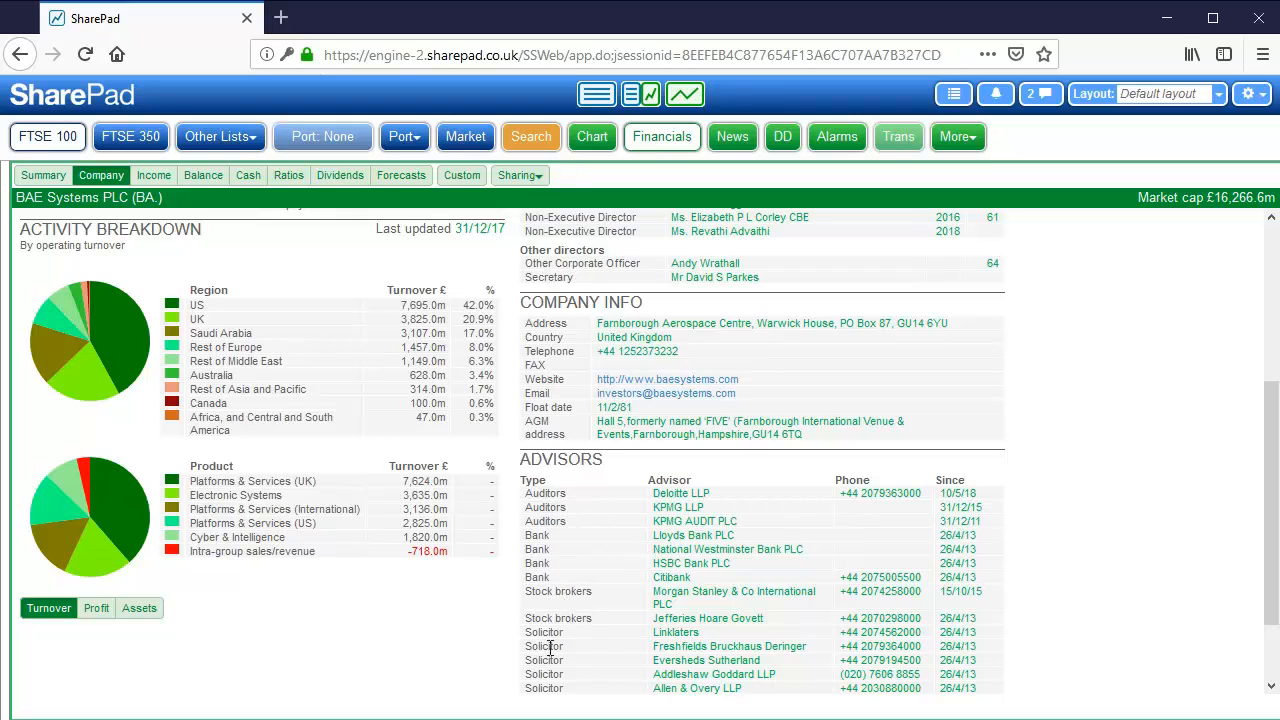
{"action": "scroll", "coordinate": [555, 643], "scroll_direction": "up", "scroll_amount": 5}
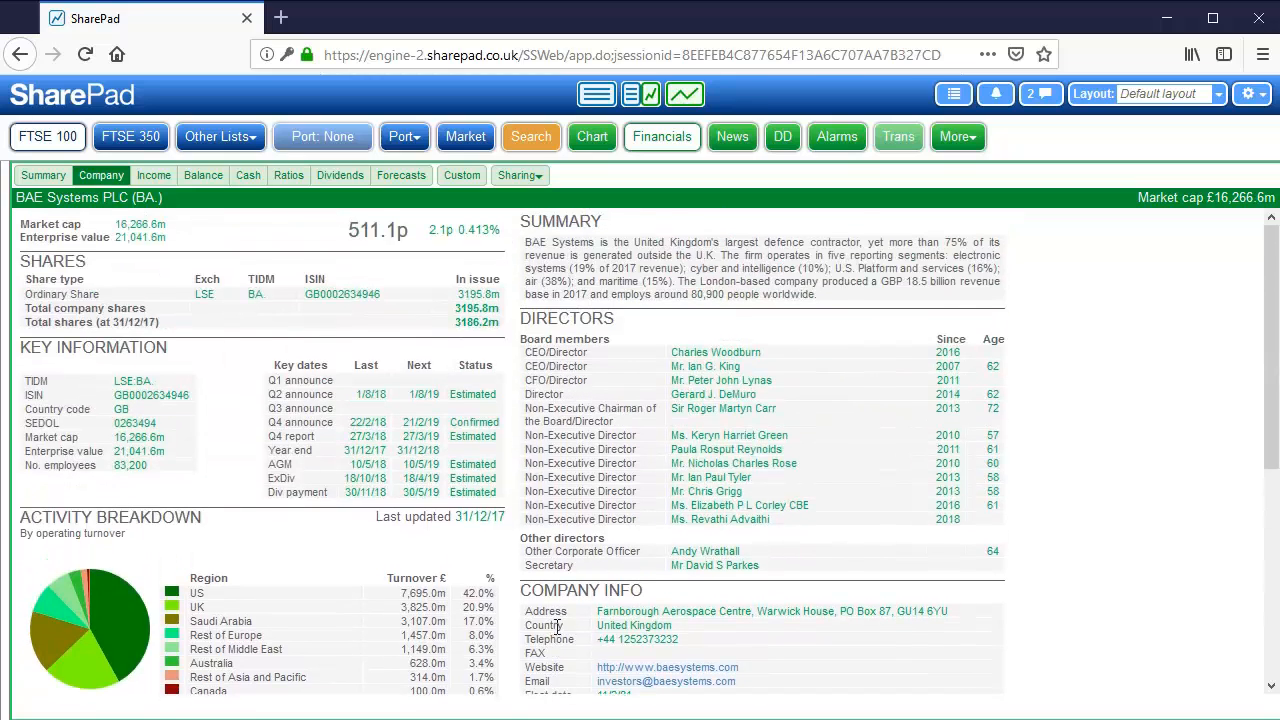
Open BAE Systems' income statement and look through its sections from continuous operations to the per-share and normalised values
{"action": "left_click", "coordinate": [158, 181]}
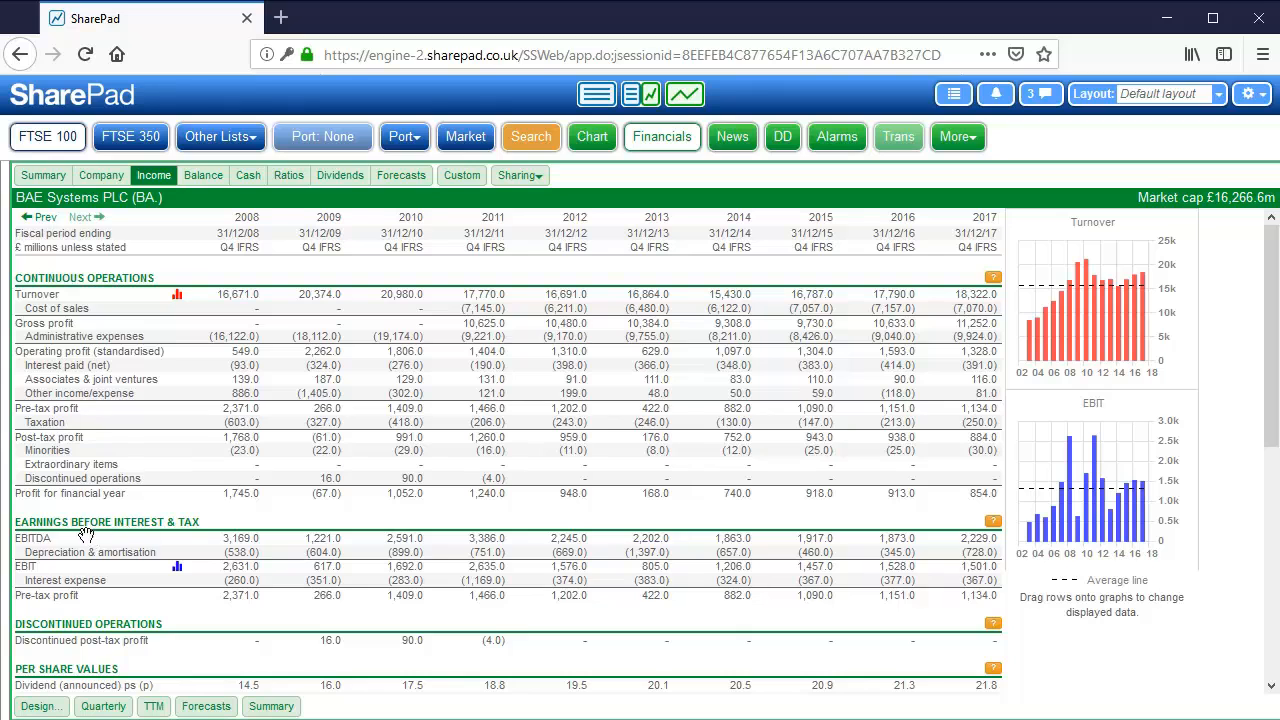
{"action": "scroll", "coordinate": [175, 590], "scroll_direction": "down", "scroll_amount": 2}
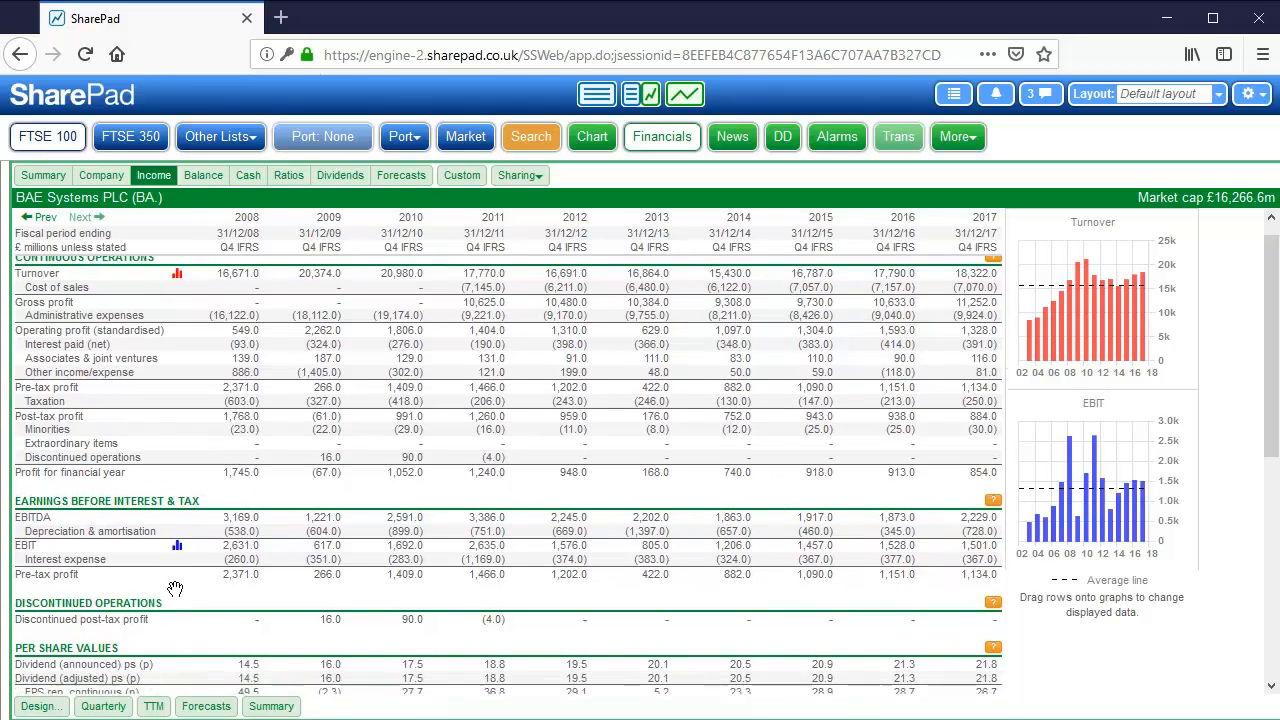
{"action": "scroll", "coordinate": [175, 596], "scroll_direction": "down", "scroll_amount": 2}
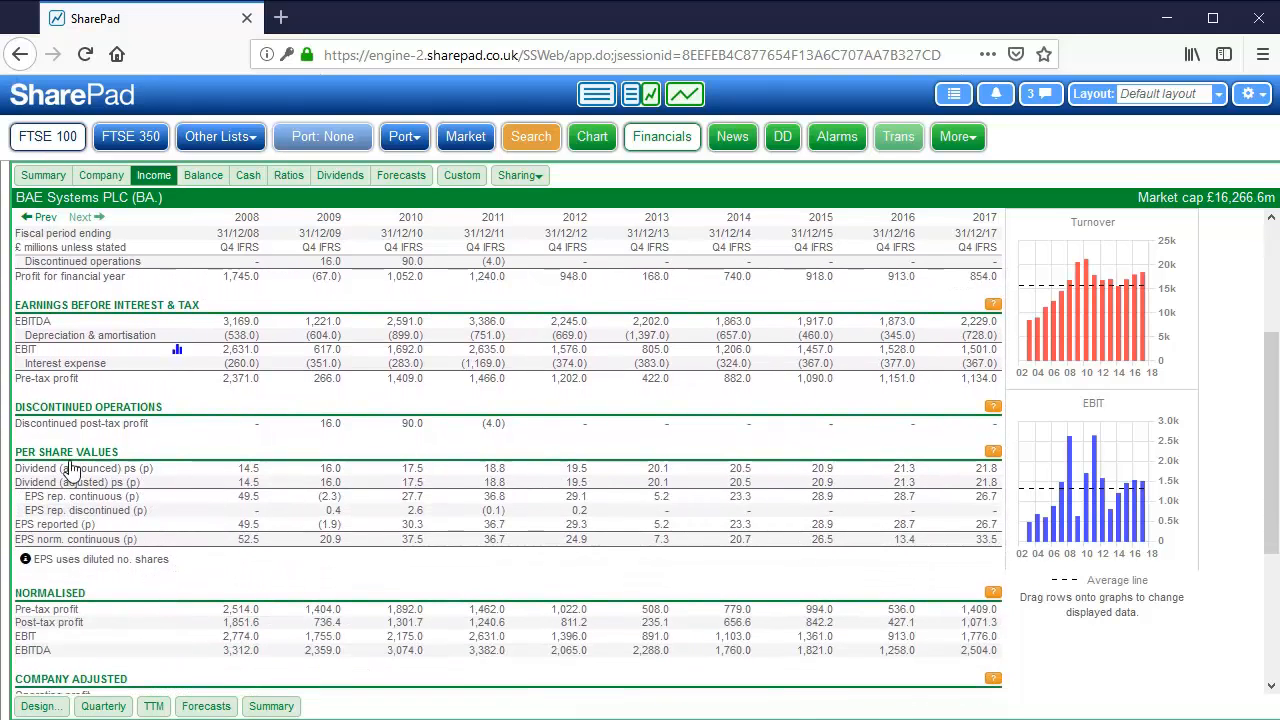
{"action": "scroll", "coordinate": [168, 484], "scroll_direction": "down", "scroll_amount": 2}
{"action": "scroll", "coordinate": [170, 486], "scroll_direction": "down", "scroll_amount": 1}
{"action": "scroll", "coordinate": [178, 484], "scroll_direction": "up", "scroll_amount": 4}
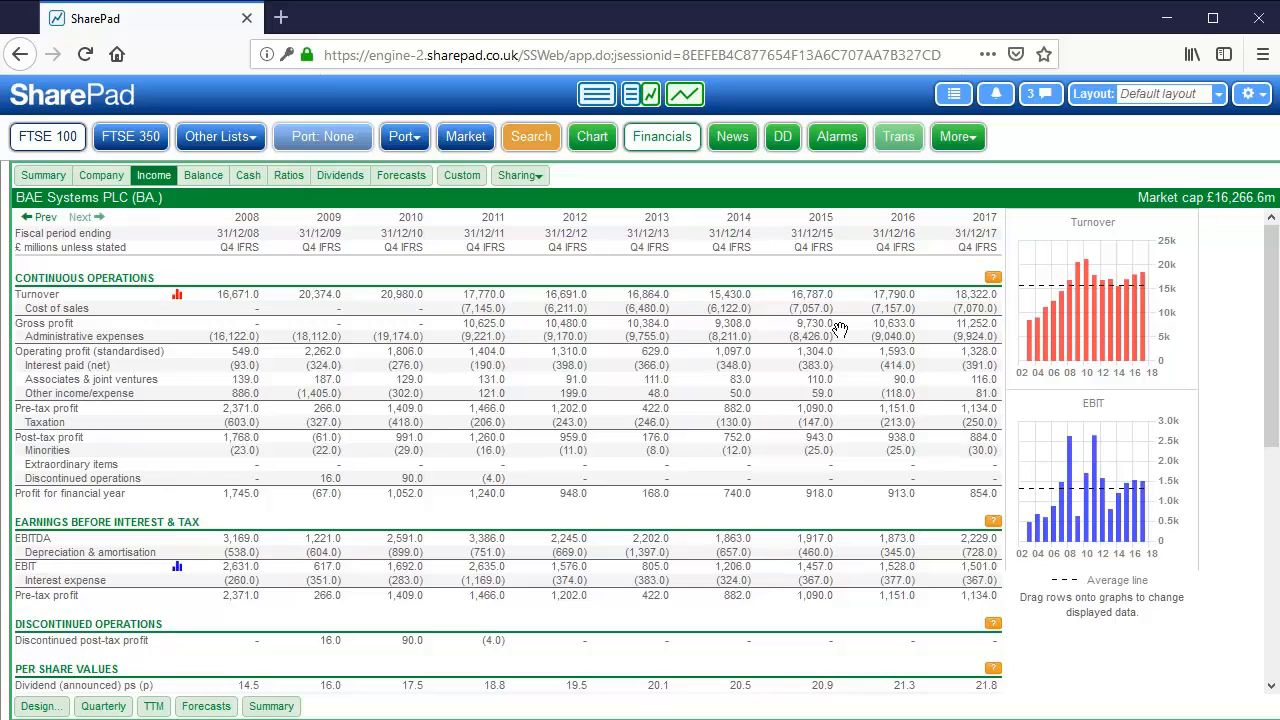
Page the income statement back through earlier years, as far as the period starting in 2004 or earlier, and return to 2008–2017
{"action": "left_click", "coordinate": [35, 220]}
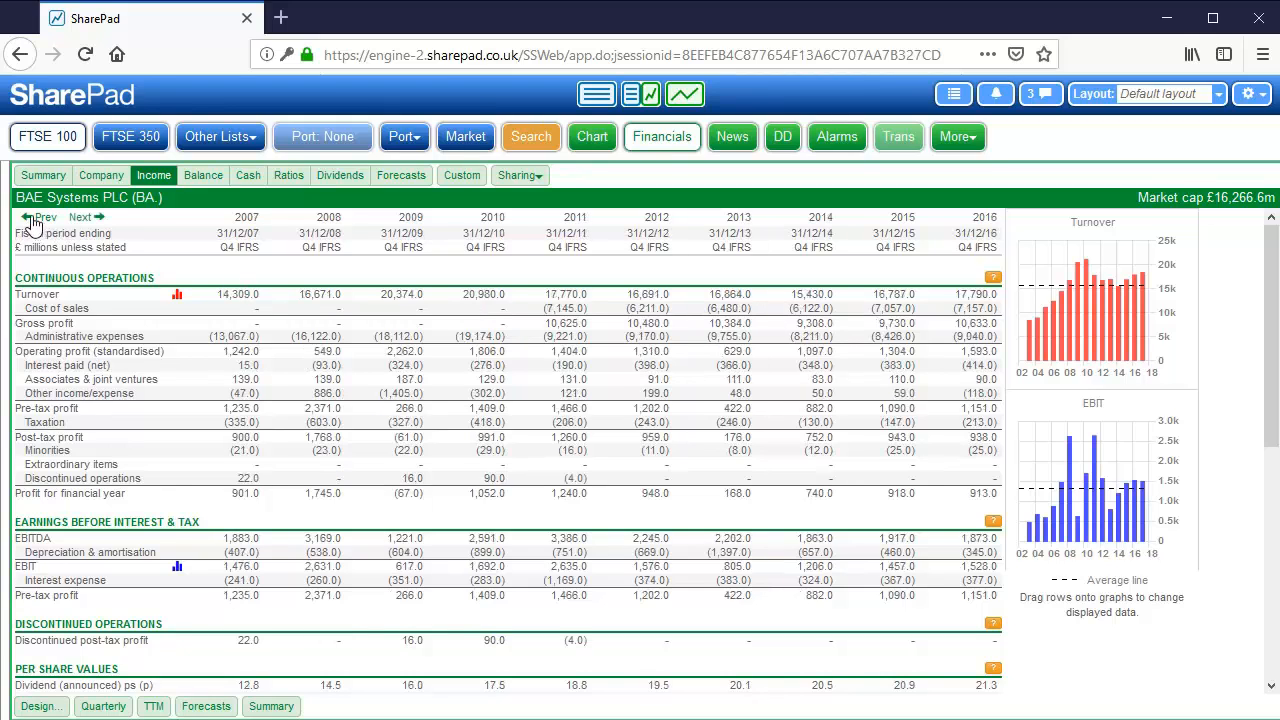
{"action": "left_click", "coordinate": [35, 220]}
{"action": "left_click", "coordinate": [35, 220]}
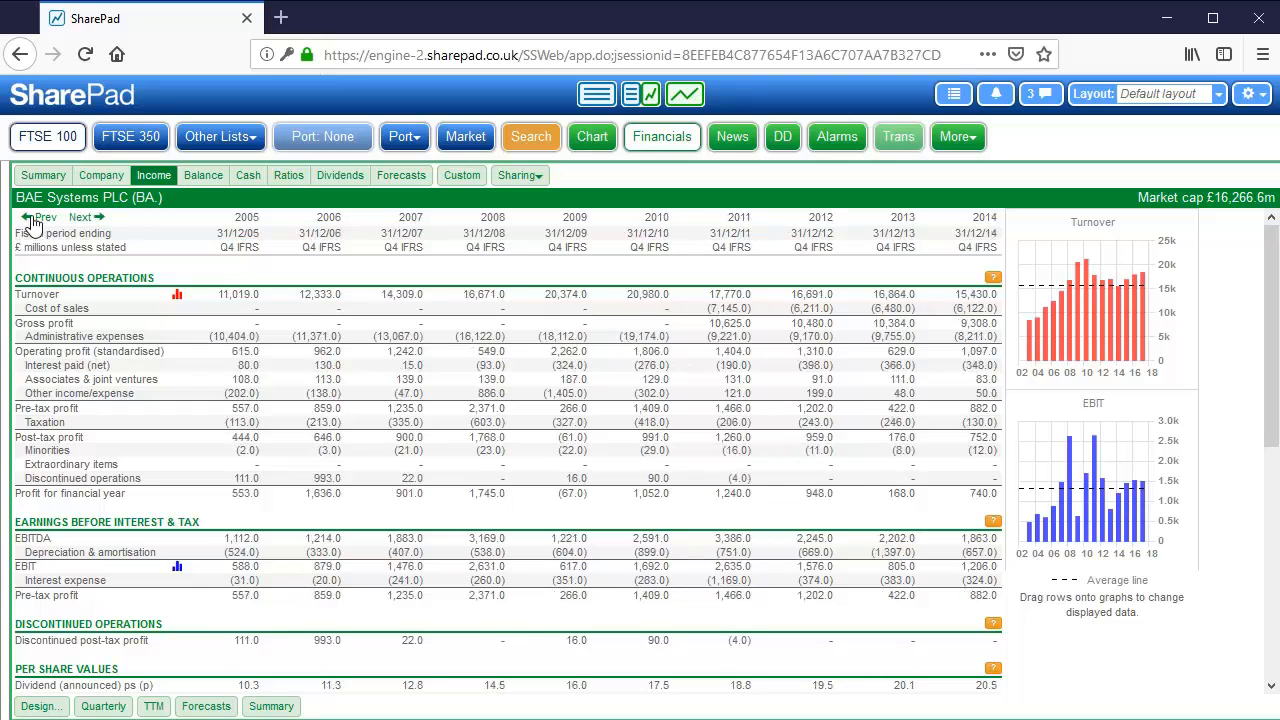
{"action": "left_click", "coordinate": [92, 218]}
{"action": "left_click", "coordinate": [93, 218]}
{"action": "left_click", "coordinate": [93, 218]}
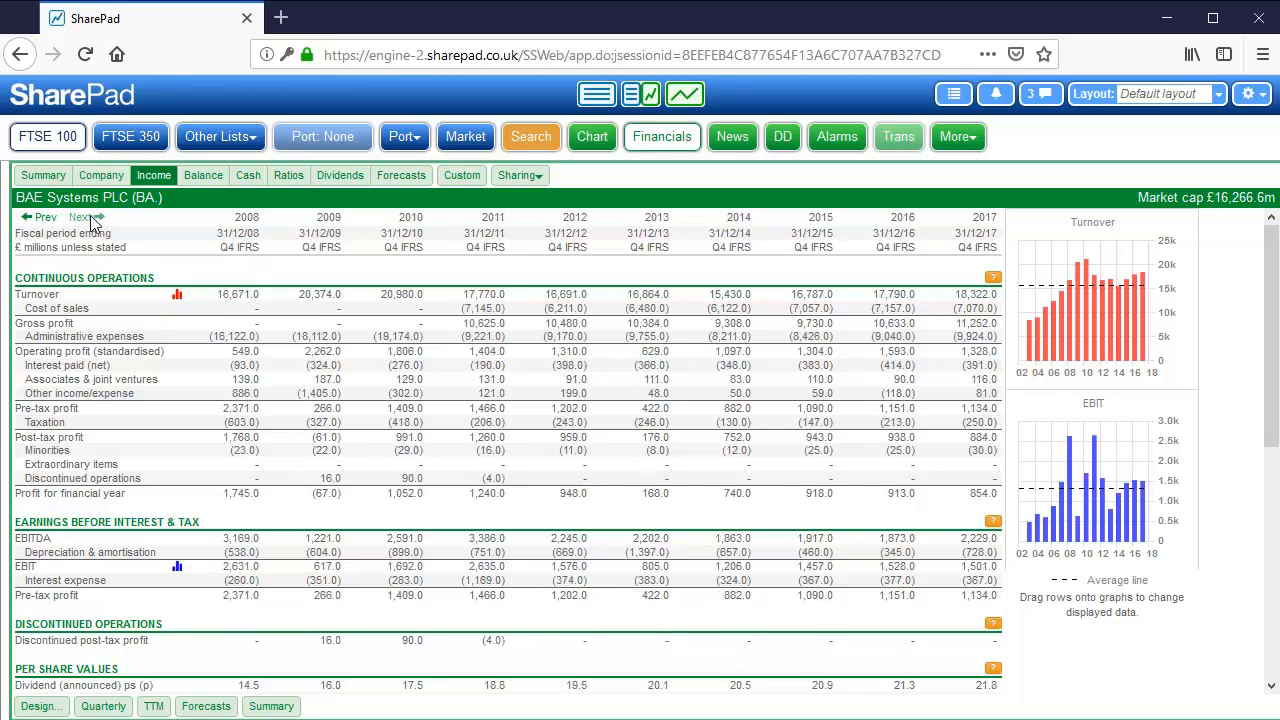
{"action": "left_click", "coordinate": [35, 221]}
{"action": "left_click", "coordinate": [35, 221]}
{"action": "left_click", "coordinate": [35, 221]}
{"action": "left_click", "coordinate": [35, 221]}
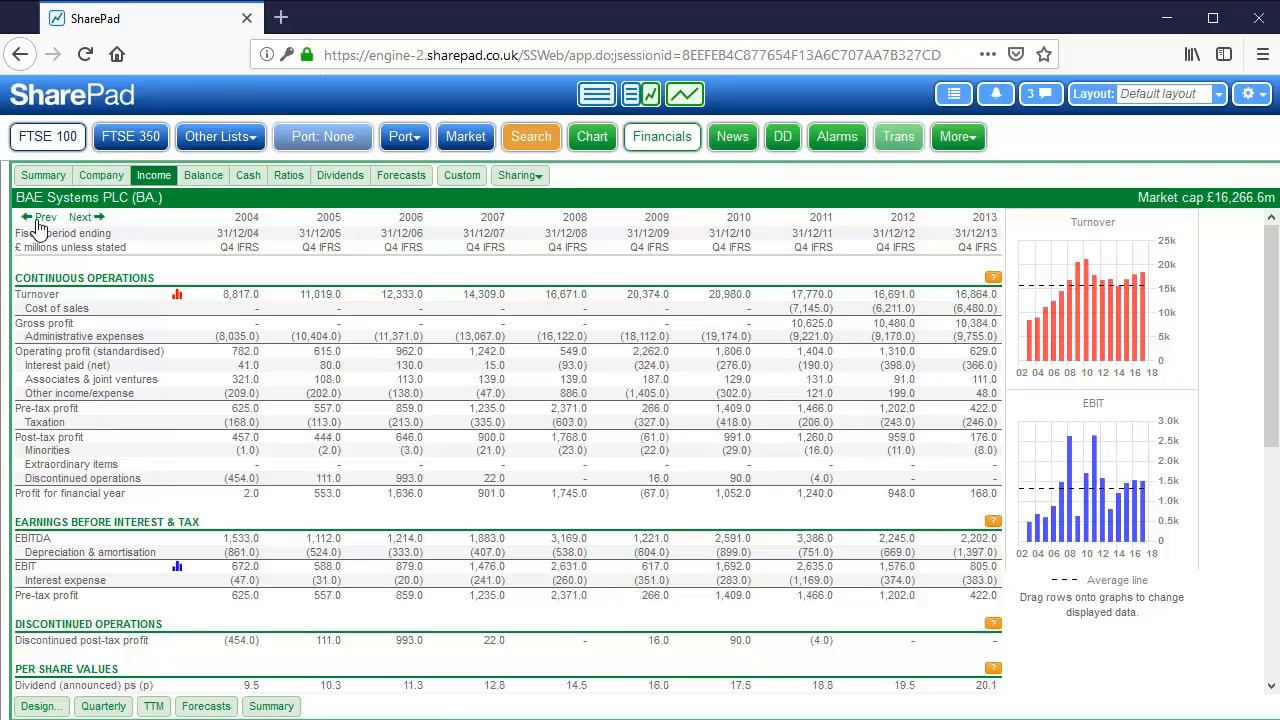
{"action": "left_click", "coordinate": [35, 221]}
{"action": "left_click", "coordinate": [92, 218]}
{"action": "left_click", "coordinate": [92, 218]}
{"action": "left_click", "coordinate": [92, 218]}
{"action": "left_click", "coordinate": [92, 218]}
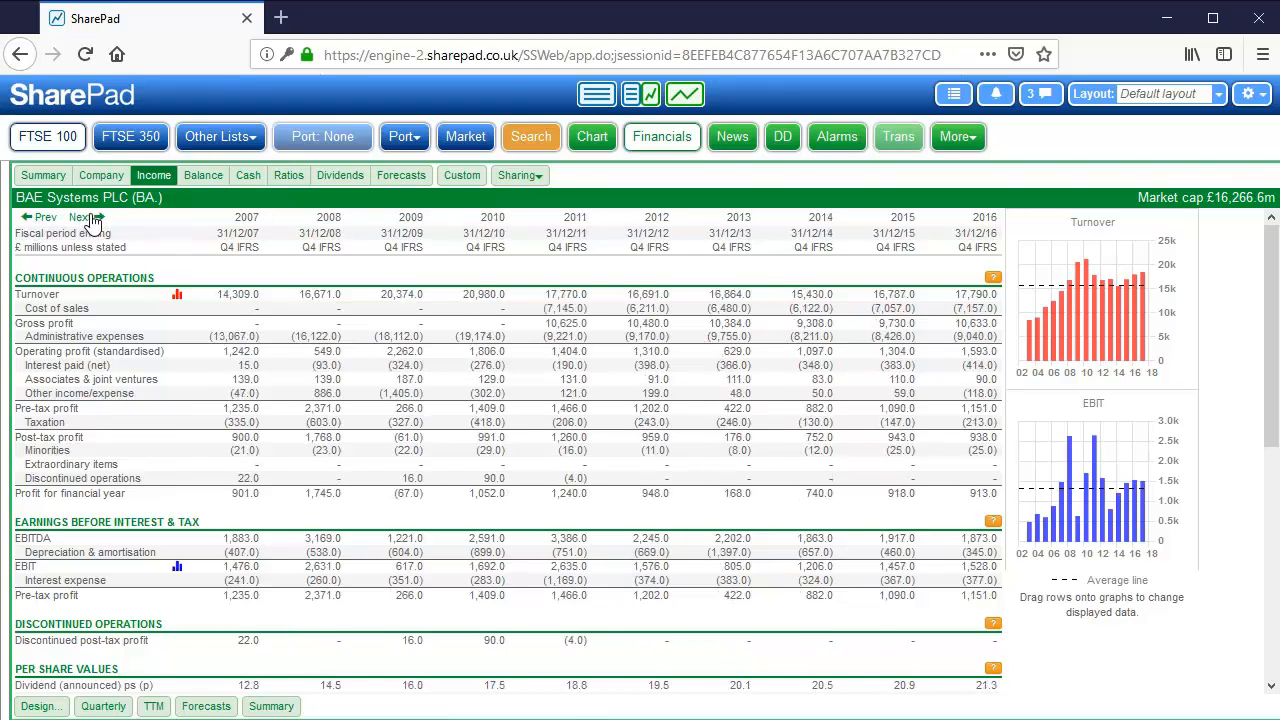
{"action": "left_click", "coordinate": [92, 218]}
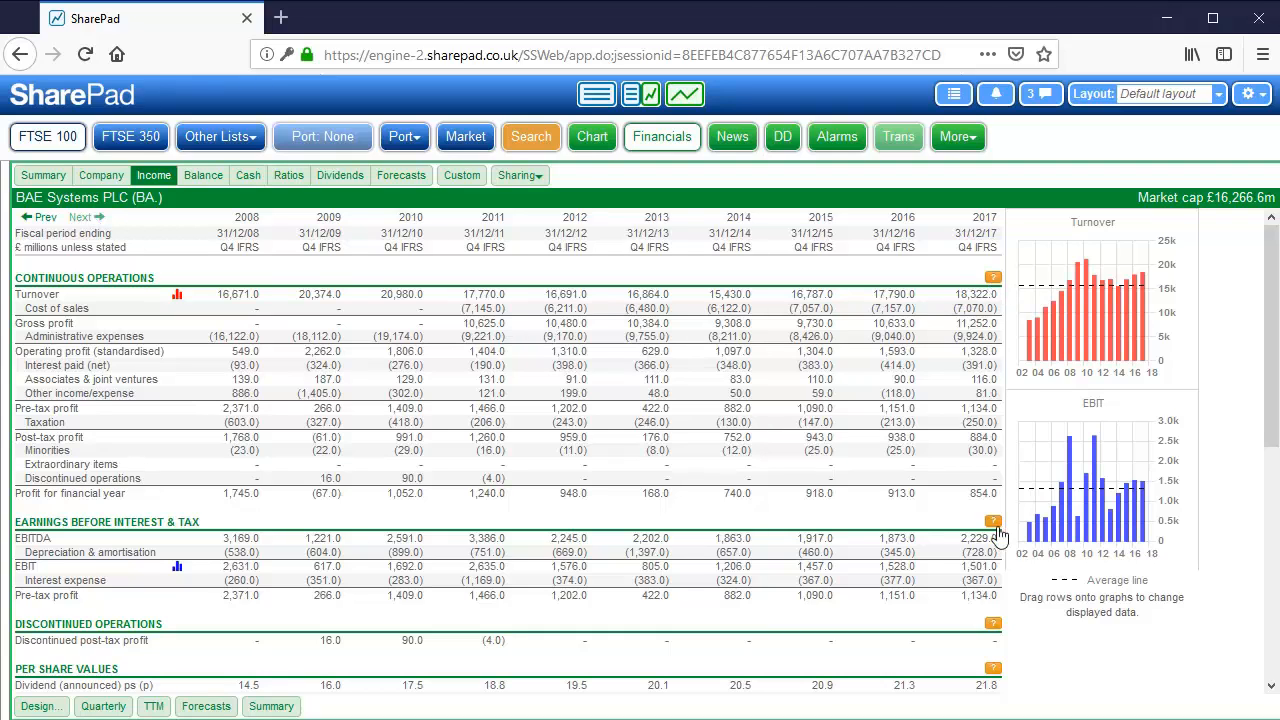
Read the help definitions for the Continuous operations section and close them
{"action": "left_click", "coordinate": [993, 277]}
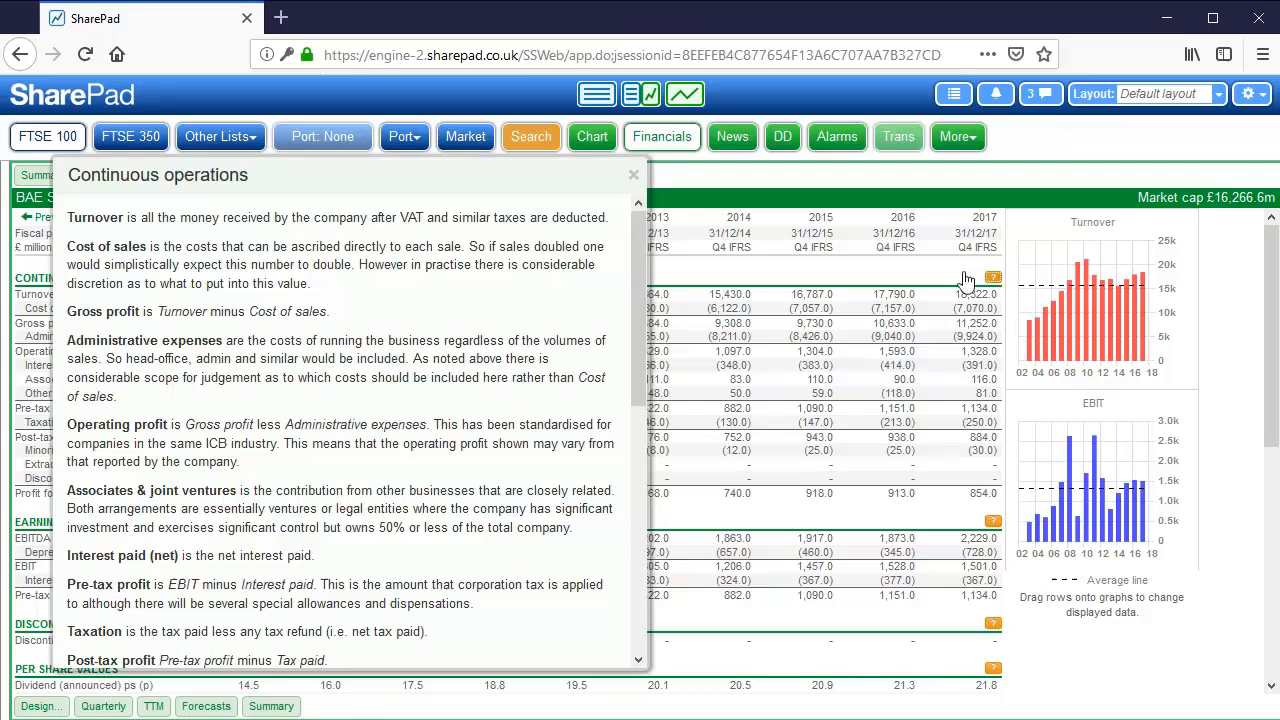
{"action": "left_click", "coordinate": [634, 177]}
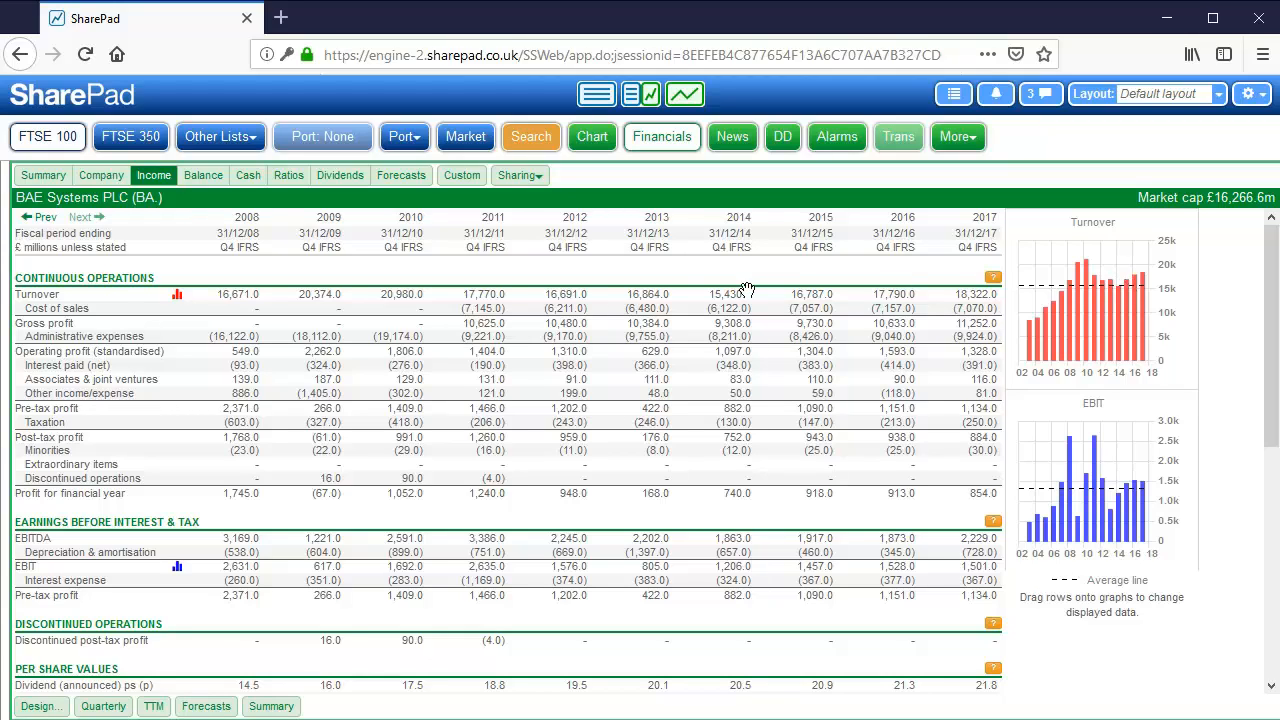
Highlight the Administrative expenses and Taxation rows in turn, charting them in place of Turnover and EBIT
{"action": "left_click", "coordinate": [495, 337]}
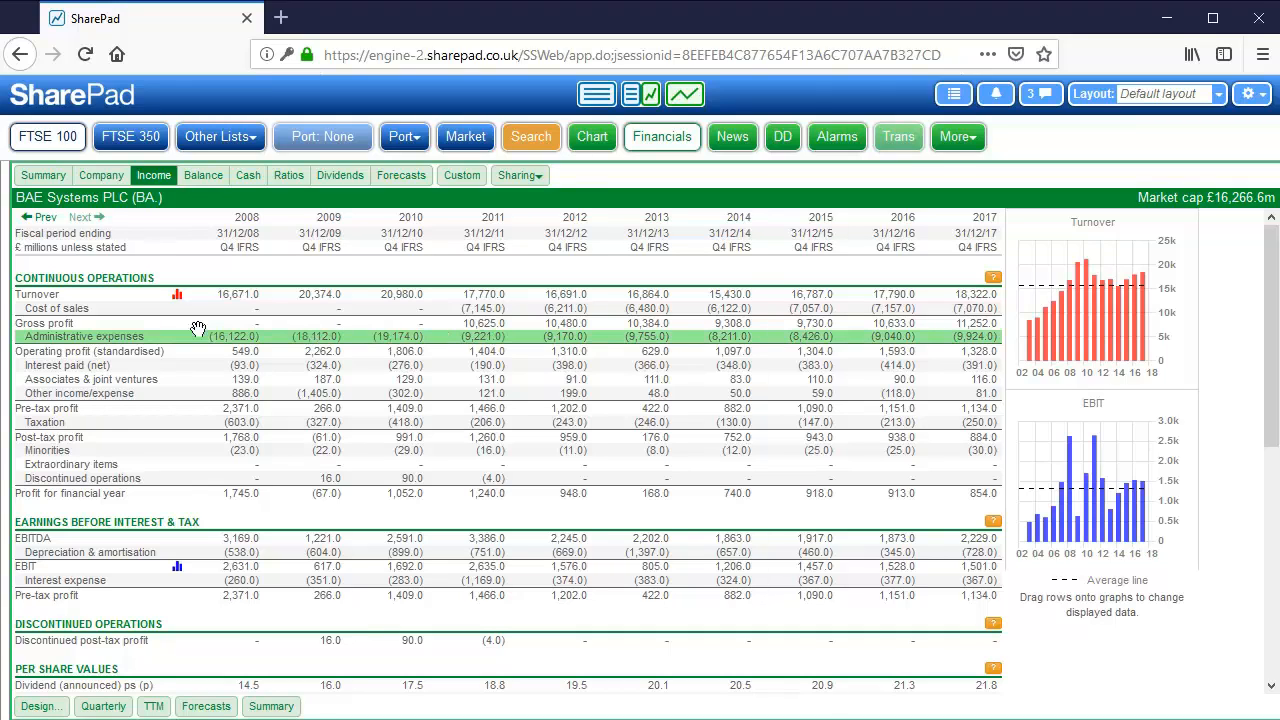
{"action": "left_click_drag", "start_coordinate": [248, 333], "coordinate": [1121, 312]}
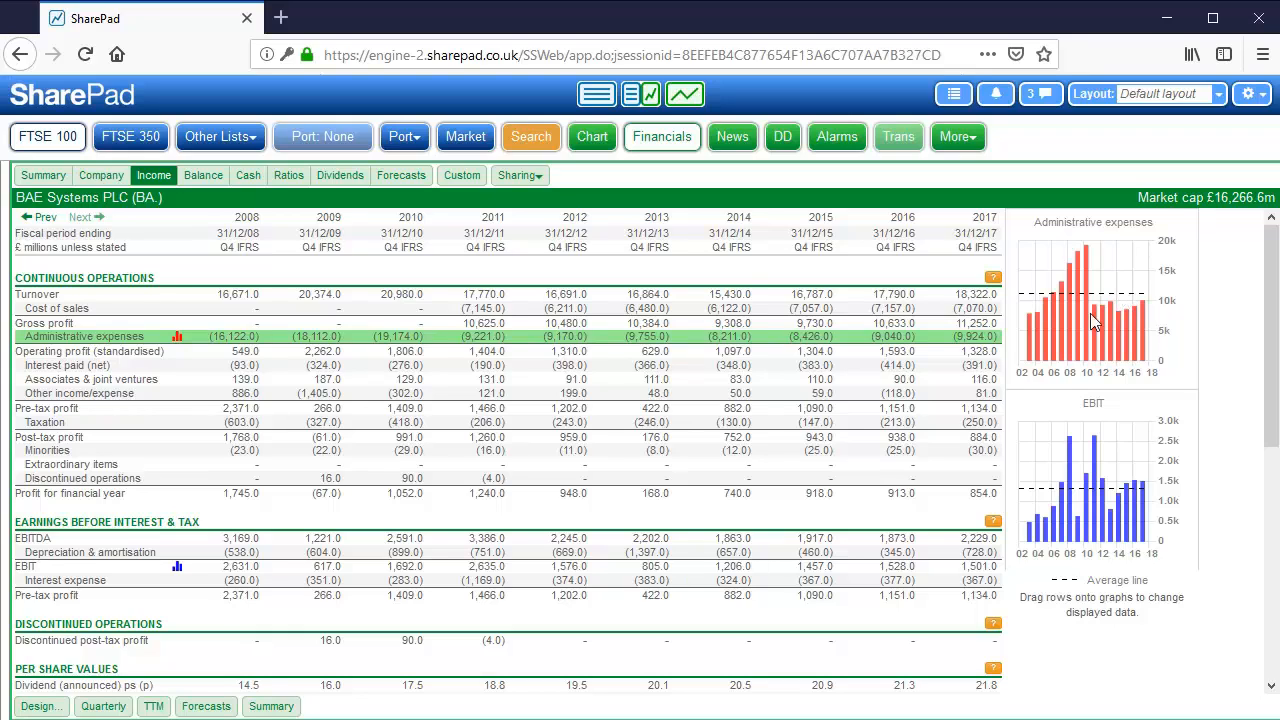
{"action": "left_click", "coordinate": [283, 425]}
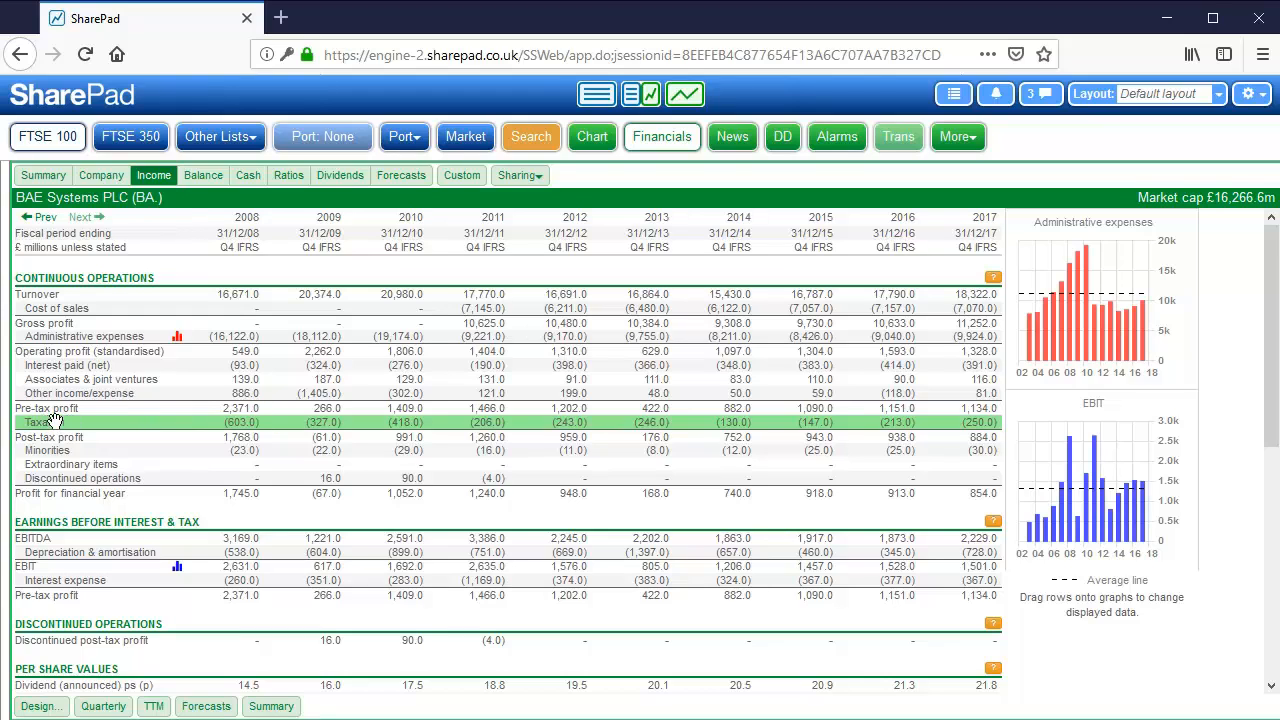
{"action": "mouse_move", "coordinate": [100, 424]}
{"action": "left_mouse_down"}
{"action": "mouse_move", "coordinate": [90, 421]}
{"action": "mouse_move", "coordinate": [347, 422]}
{"action": "mouse_move", "coordinate": [745, 475]}
{"action": "mouse_move", "coordinate": [1122, 465]}
{"action": "left_mouse_up"}
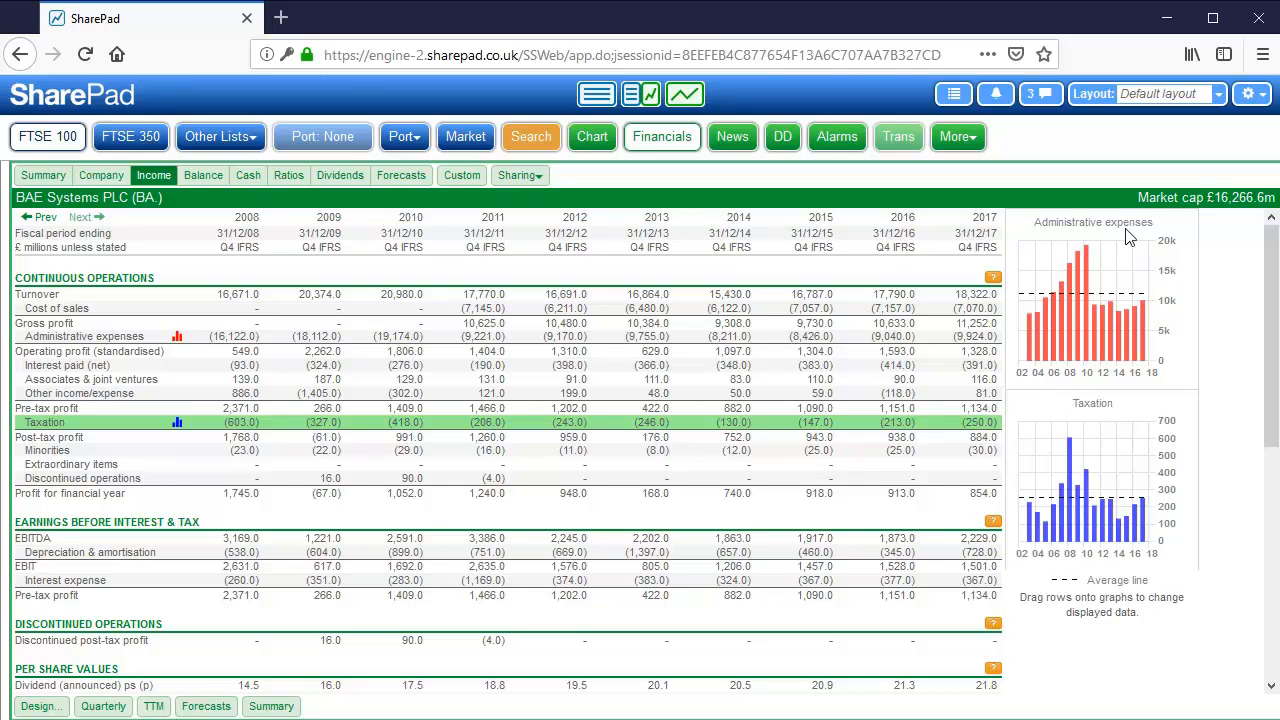
Chart Dividend (announced) ps in place of Administrative expenses and look over the remaining income statement rows
{"action": "scroll", "coordinate": [814, 452], "scroll_direction": "down", "scroll_amount": 4}
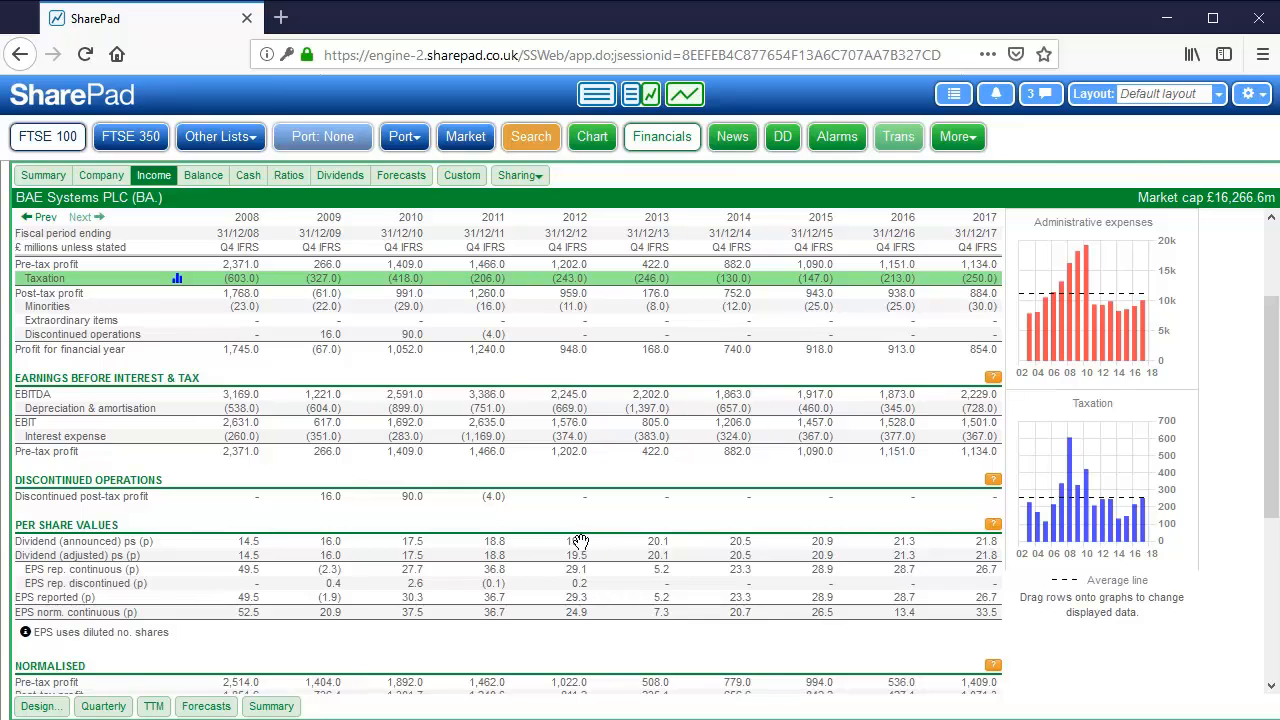
{"action": "left_click_drag", "start_coordinate": [593, 541], "coordinate": [1143, 318]}
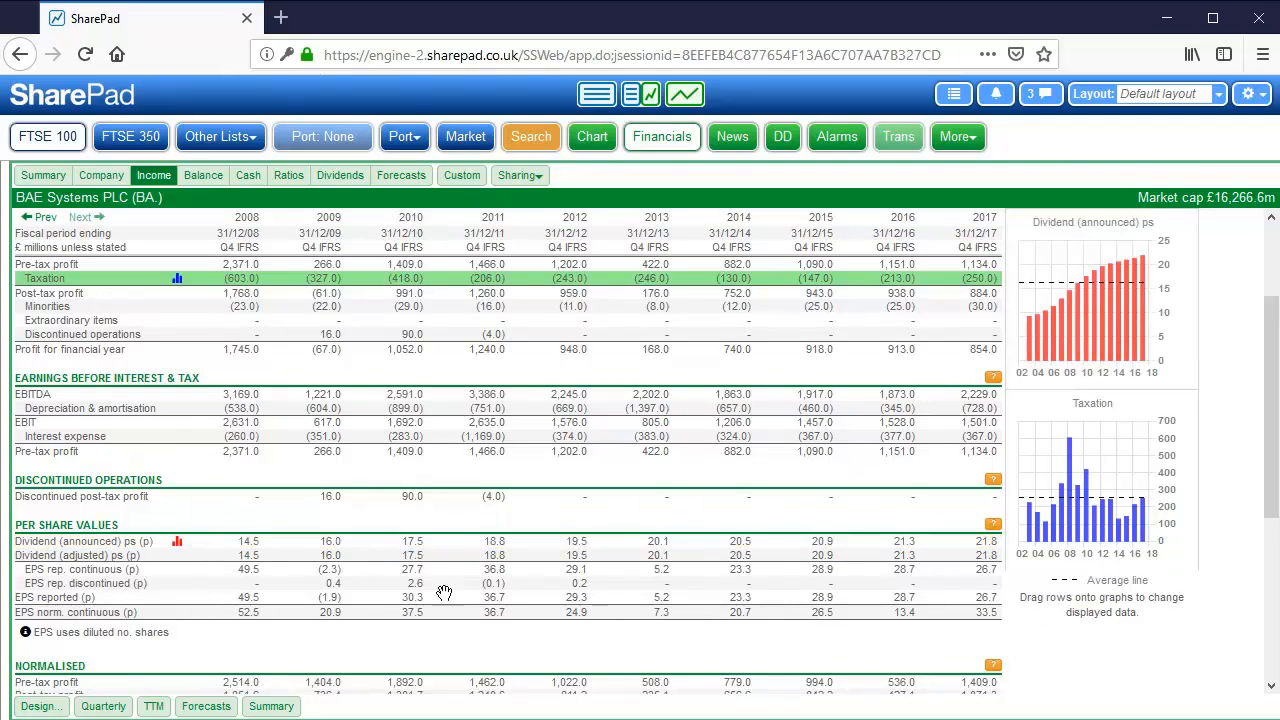
{"action": "scroll", "coordinate": [483, 592], "scroll_direction": "down", "scroll_amount": 4}
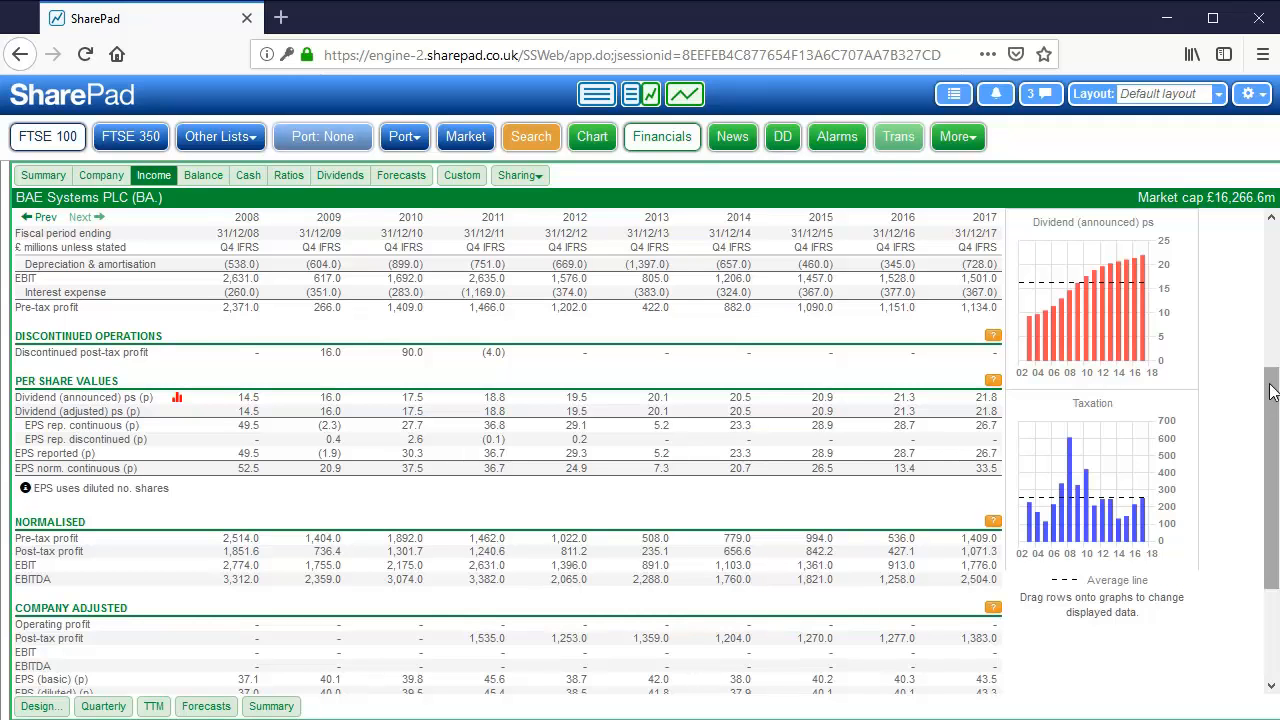
{"action": "left_click_drag", "start_coordinate": [1270, 392], "coordinate": [1270, 246]}
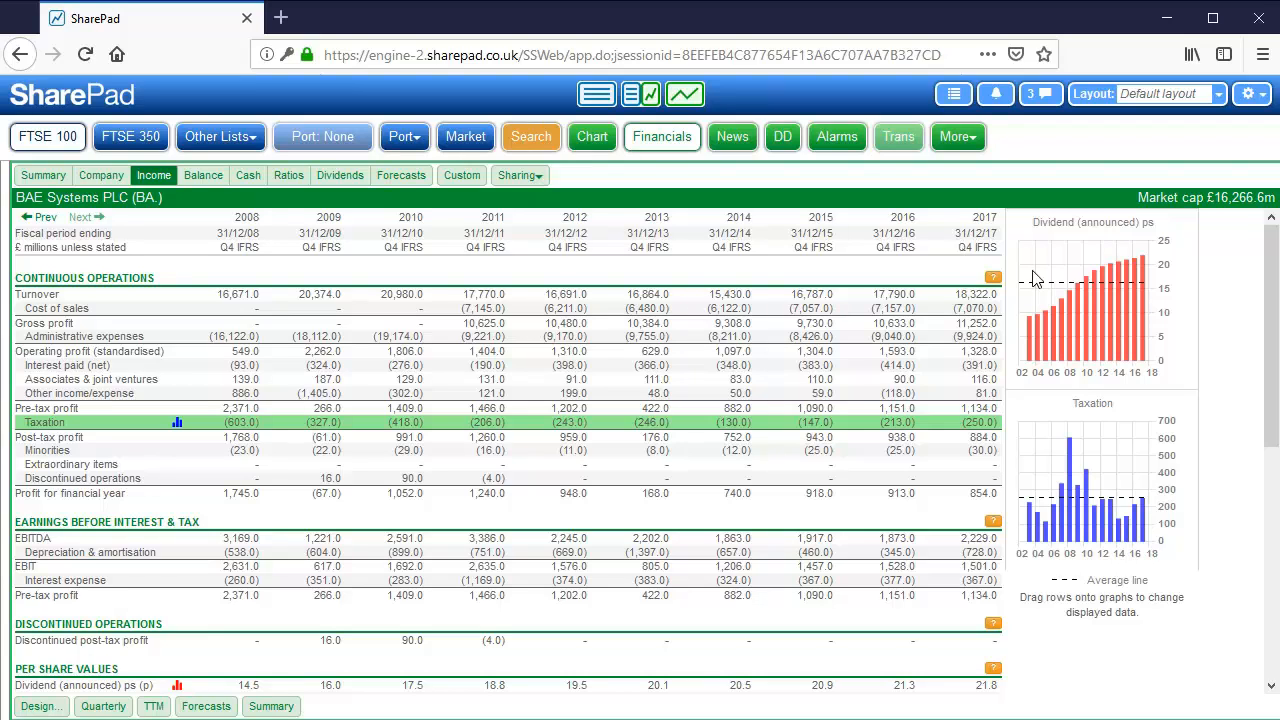
View the income statement with quarterly figures and with the TTM column, returning to the annual figures after each
{"action": "left_click", "coordinate": [112, 707]}
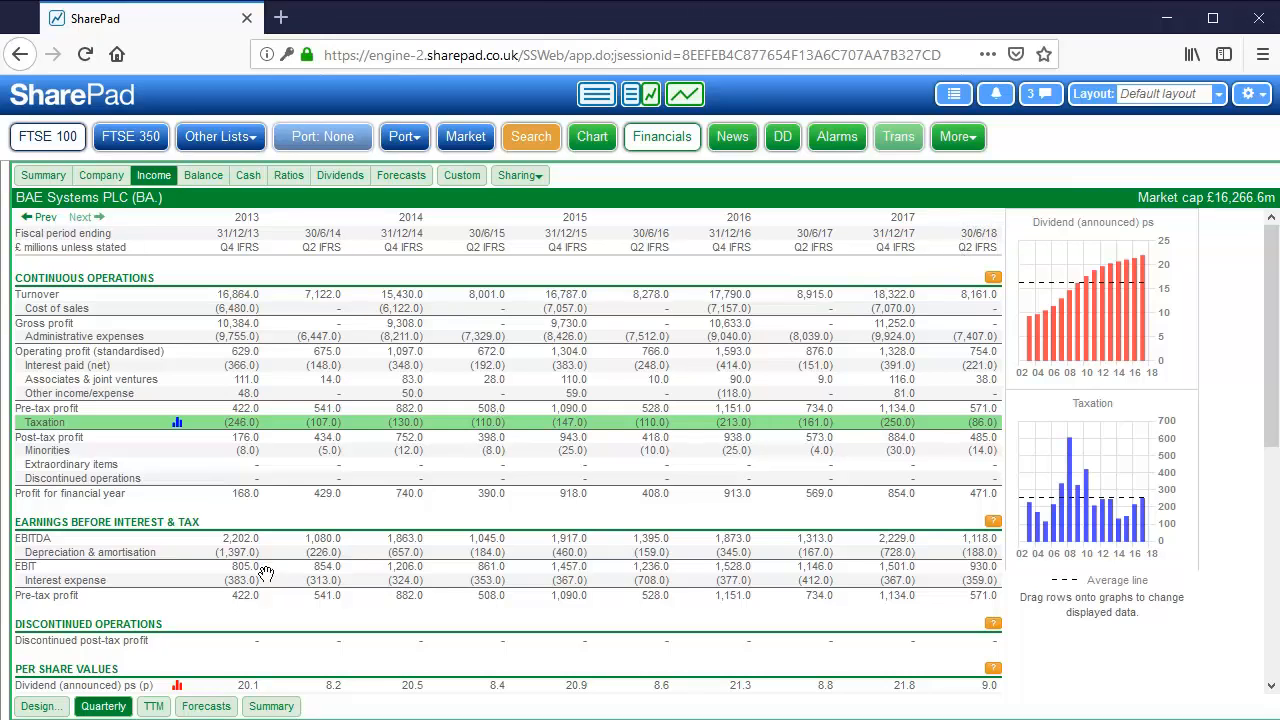
{"action": "left_click", "coordinate": [93, 708]}
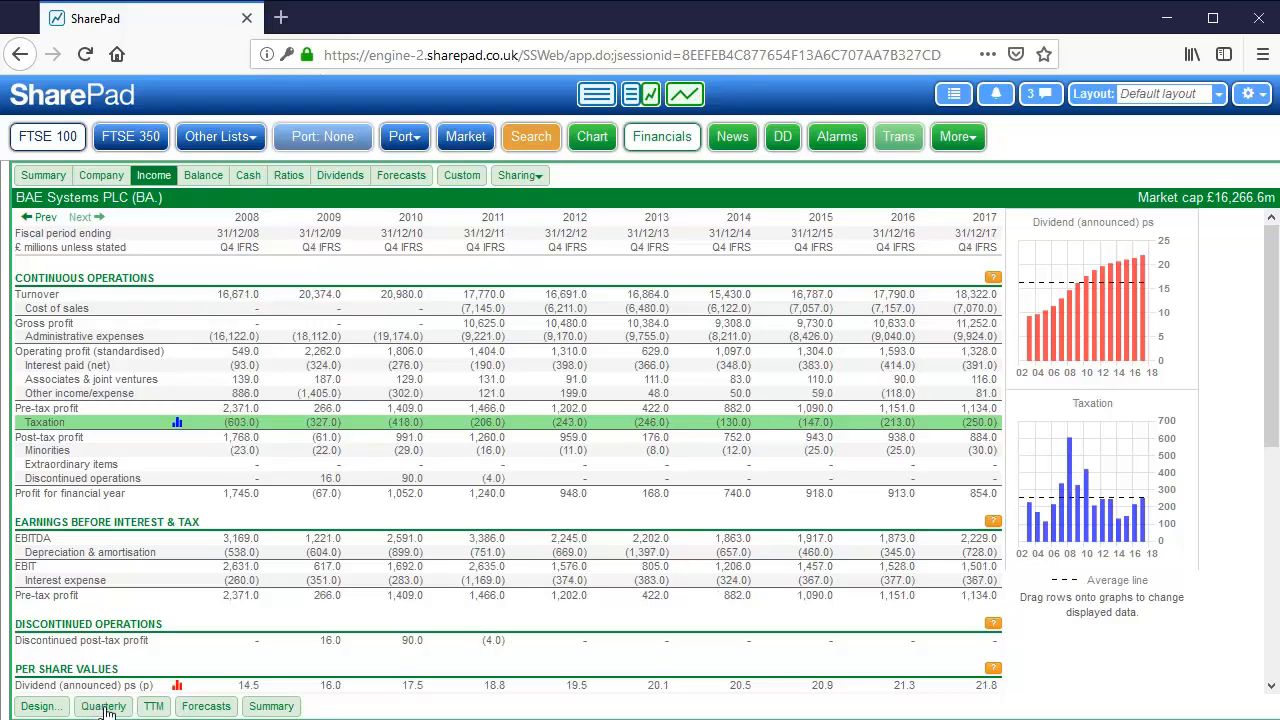
{"action": "left_click", "coordinate": [104, 709]}
{"action": "left_click", "coordinate": [110, 709]}
{"action": "left_click", "coordinate": [153, 707]}
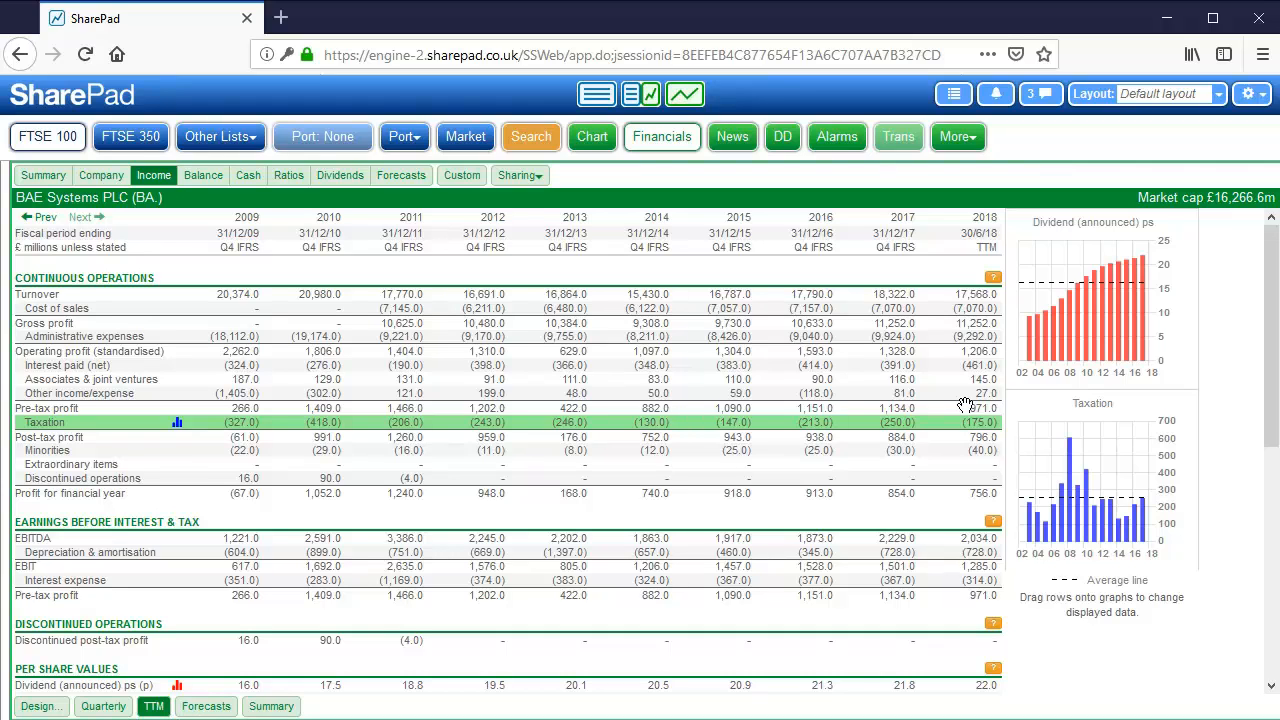
{"action": "left_click", "coordinate": [152, 708]}
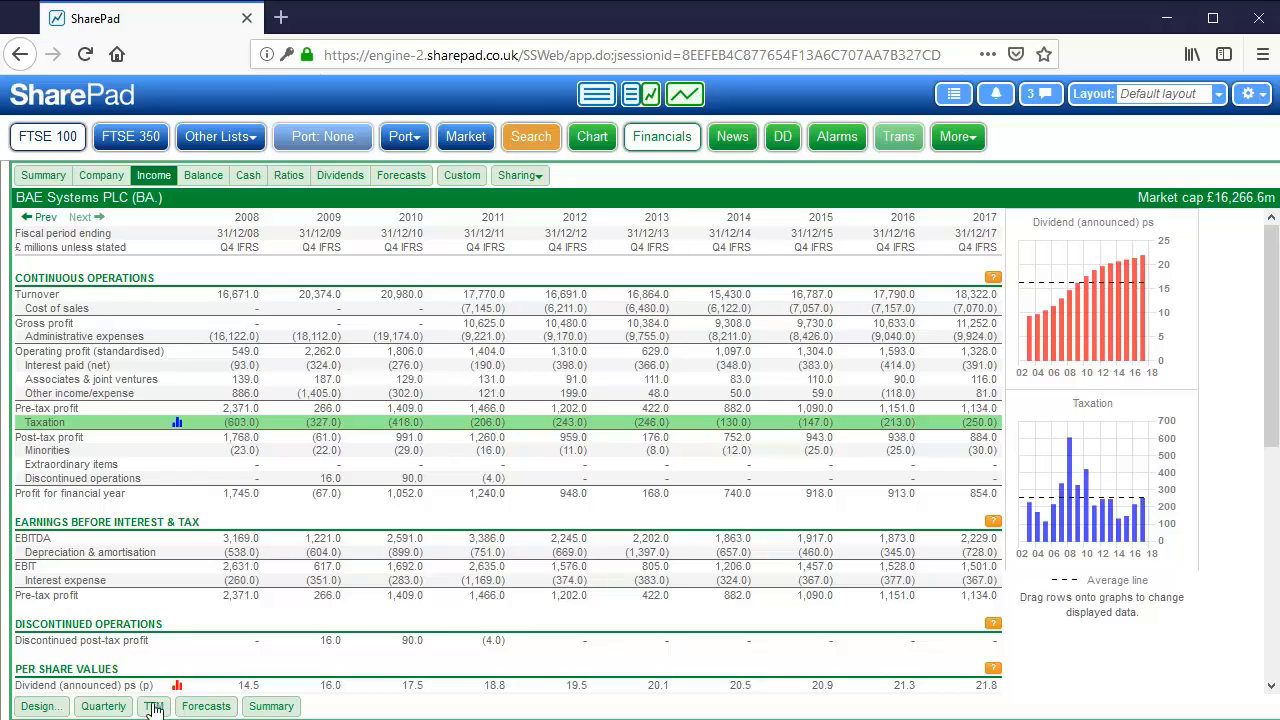
Show the forecast years, examine the forecasts including Turnover and normalised Pre-tax profit and EBIT, and hide the forecasts again
{"action": "left_click", "coordinate": [207, 708]}
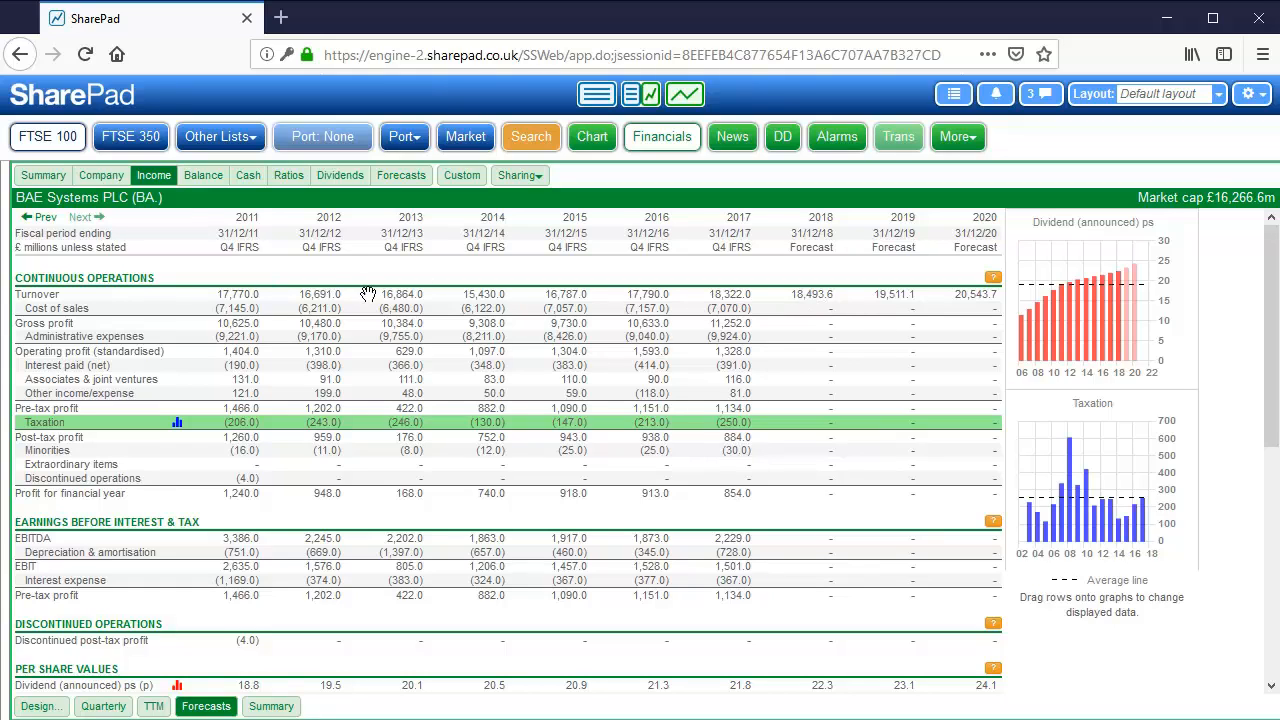
{"action": "left_click", "coordinate": [985, 291]}
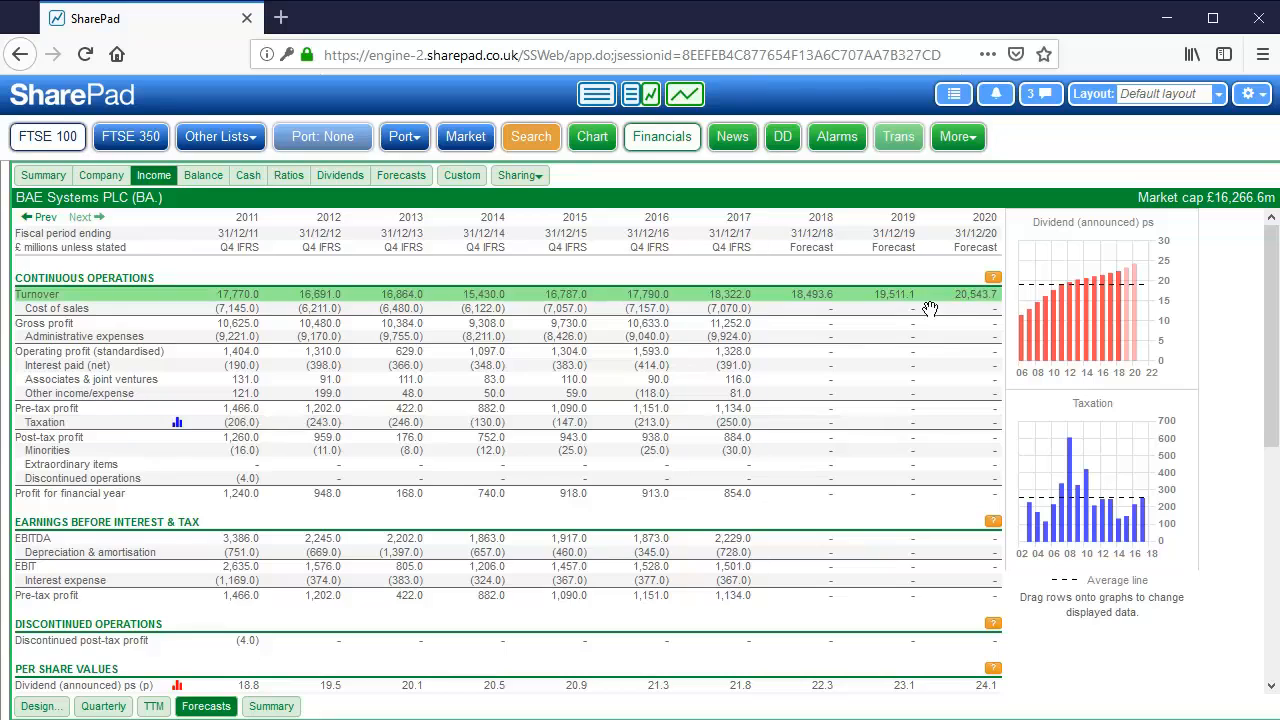
{"action": "scroll", "coordinate": [928, 309], "scroll_direction": "down", "scroll_amount": 3}
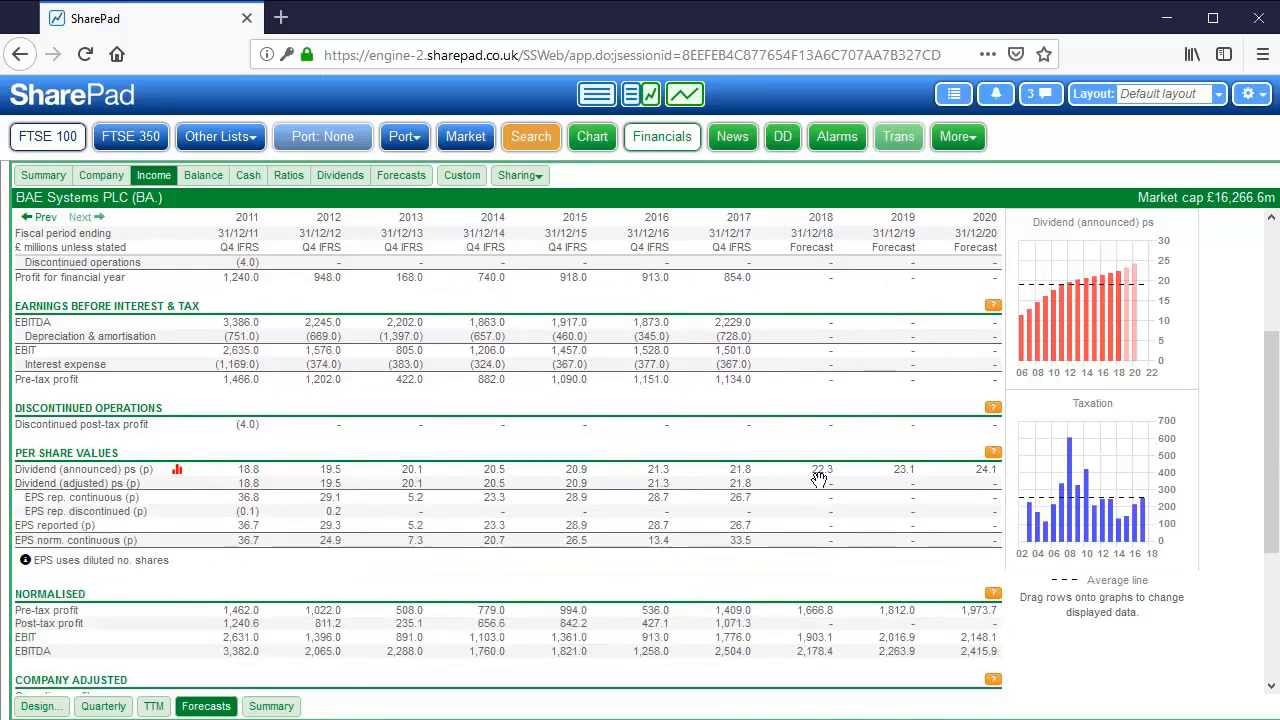
{"action": "left_click", "coordinate": [668, 612]}
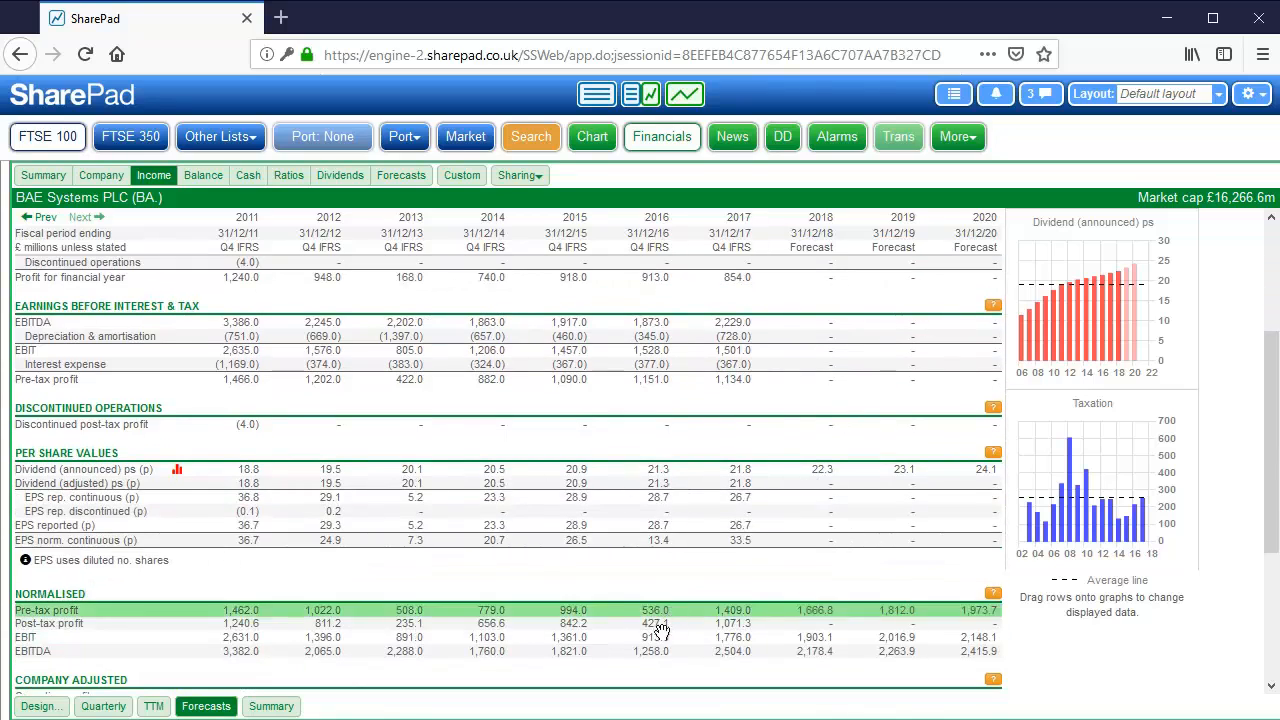
{"action": "left_click", "coordinate": [672, 640]}
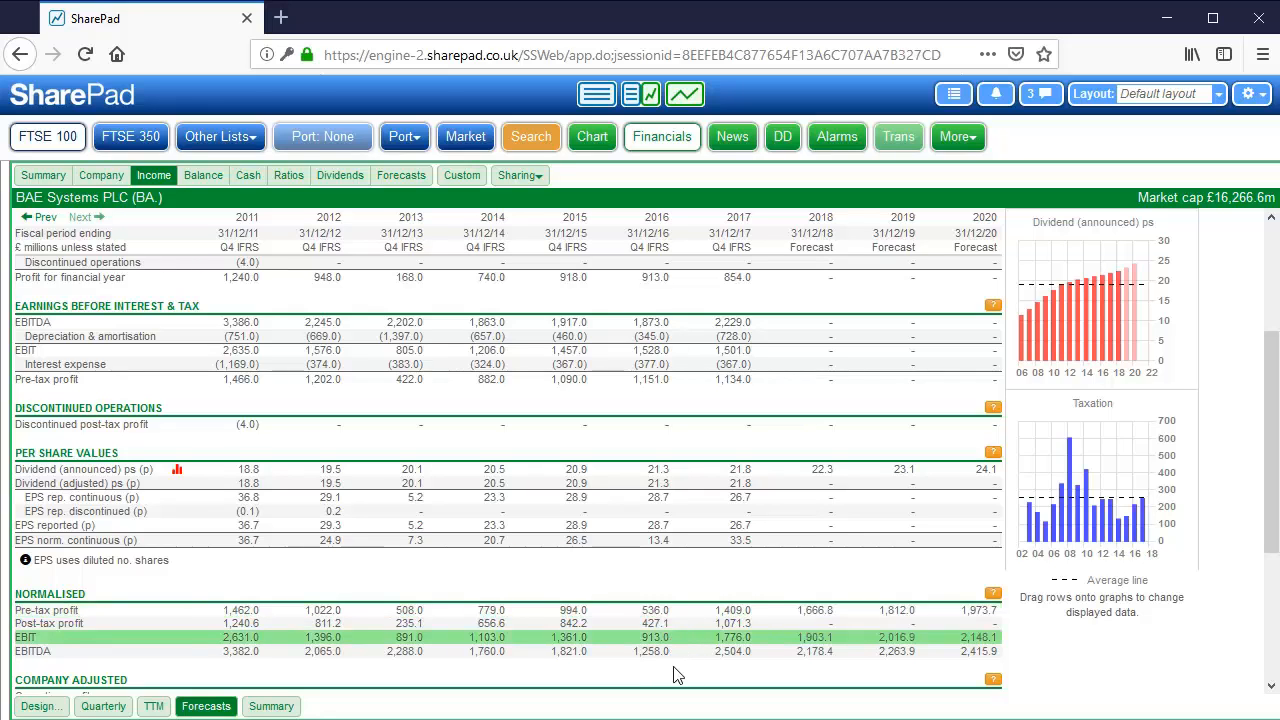
{"action": "scroll", "coordinate": [765, 635], "scroll_direction": "down", "scroll_amount": 3}
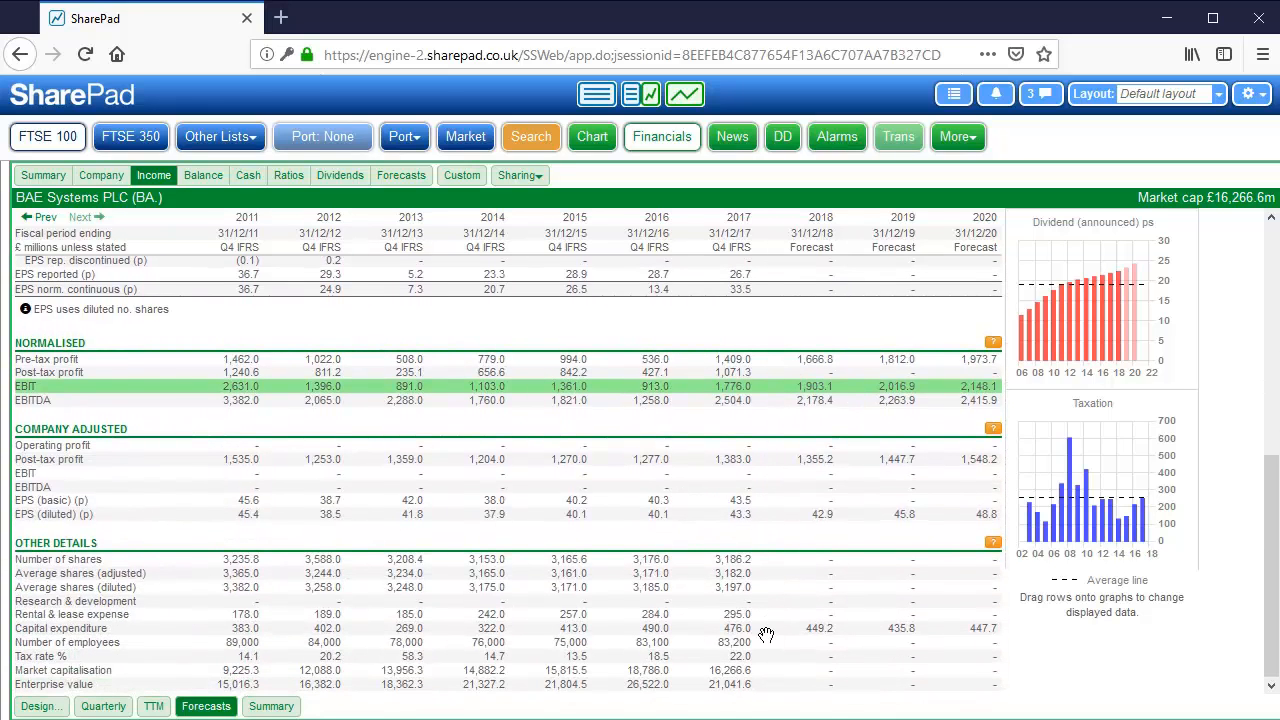
{"action": "scroll", "coordinate": [443, 603], "scroll_direction": "up", "scroll_amount": 3}
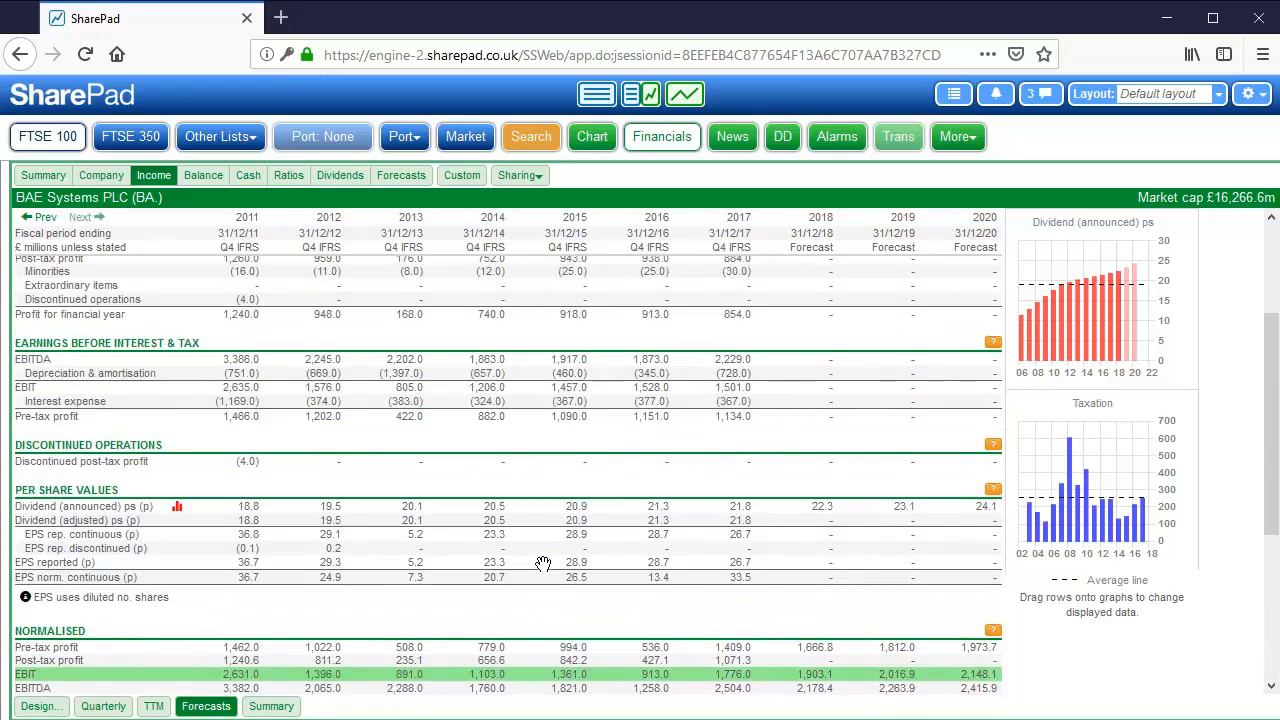
{"action": "scroll", "coordinate": [543, 563], "scroll_direction": "up", "scroll_amount": 2}
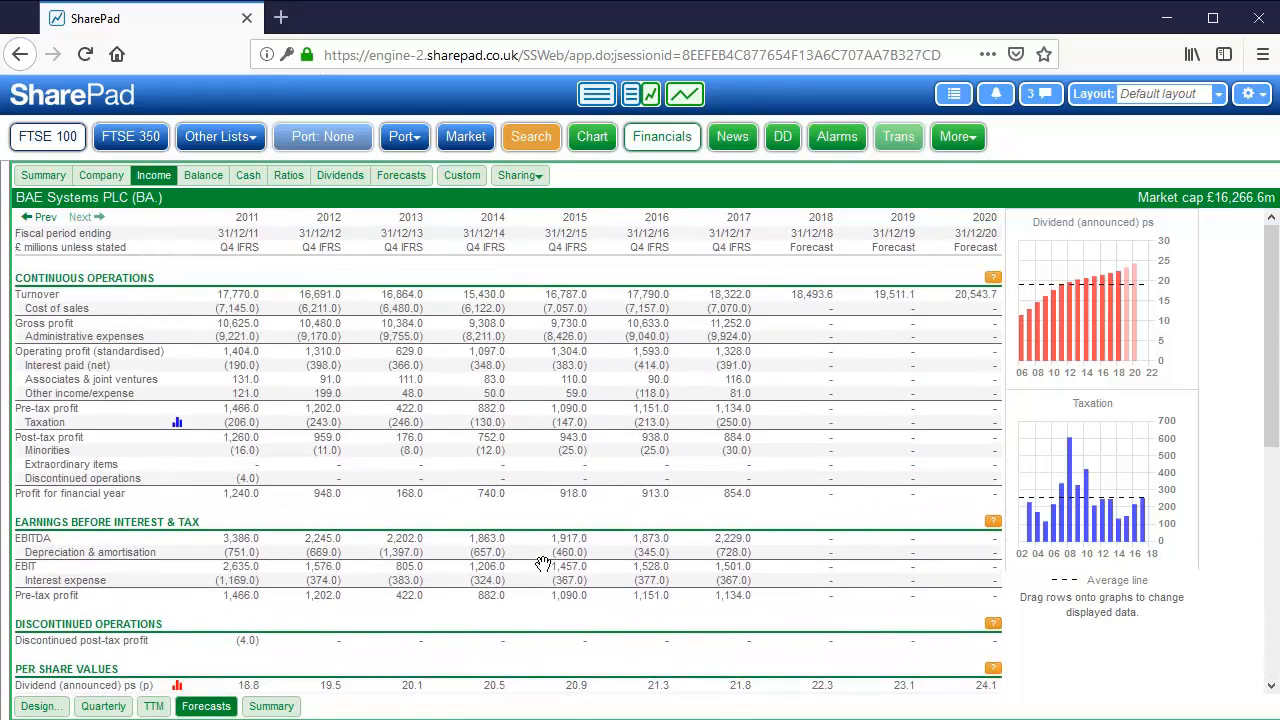
{"action": "left_click", "coordinate": [195, 706]}
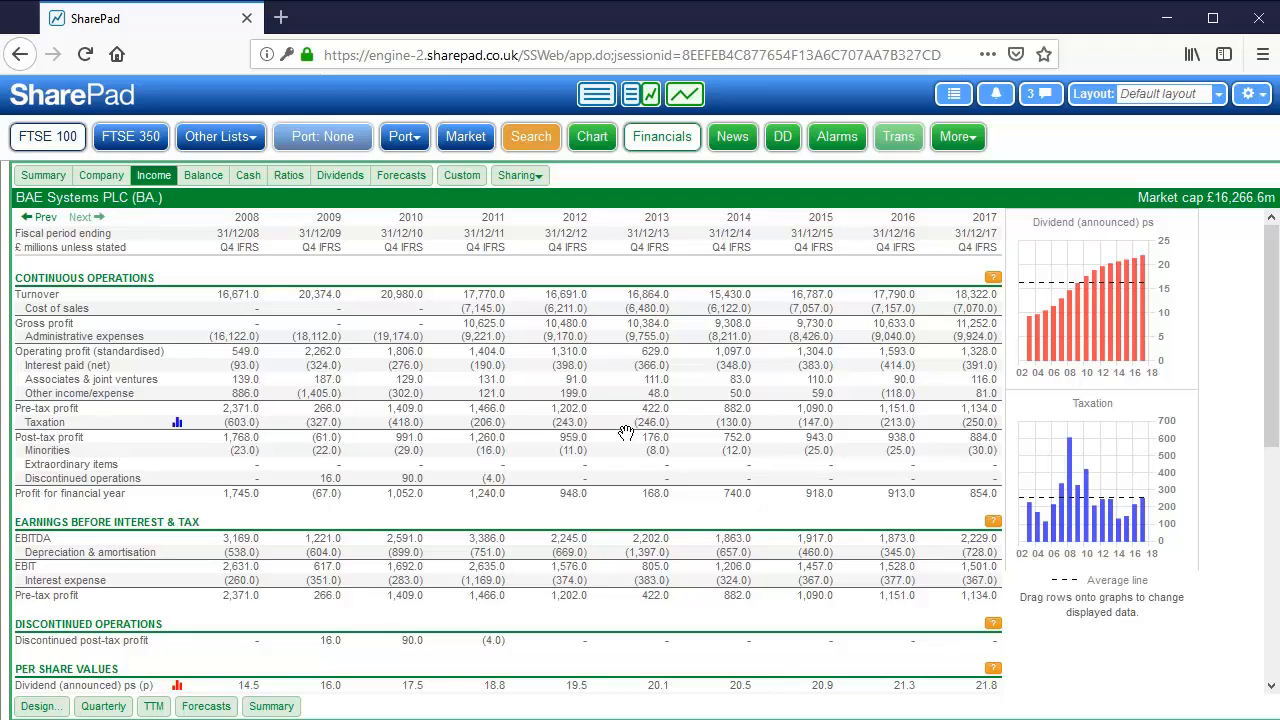
View the condensed summary version of the income statement and return to the full version
{"action": "left_click", "coordinate": [273, 707]}
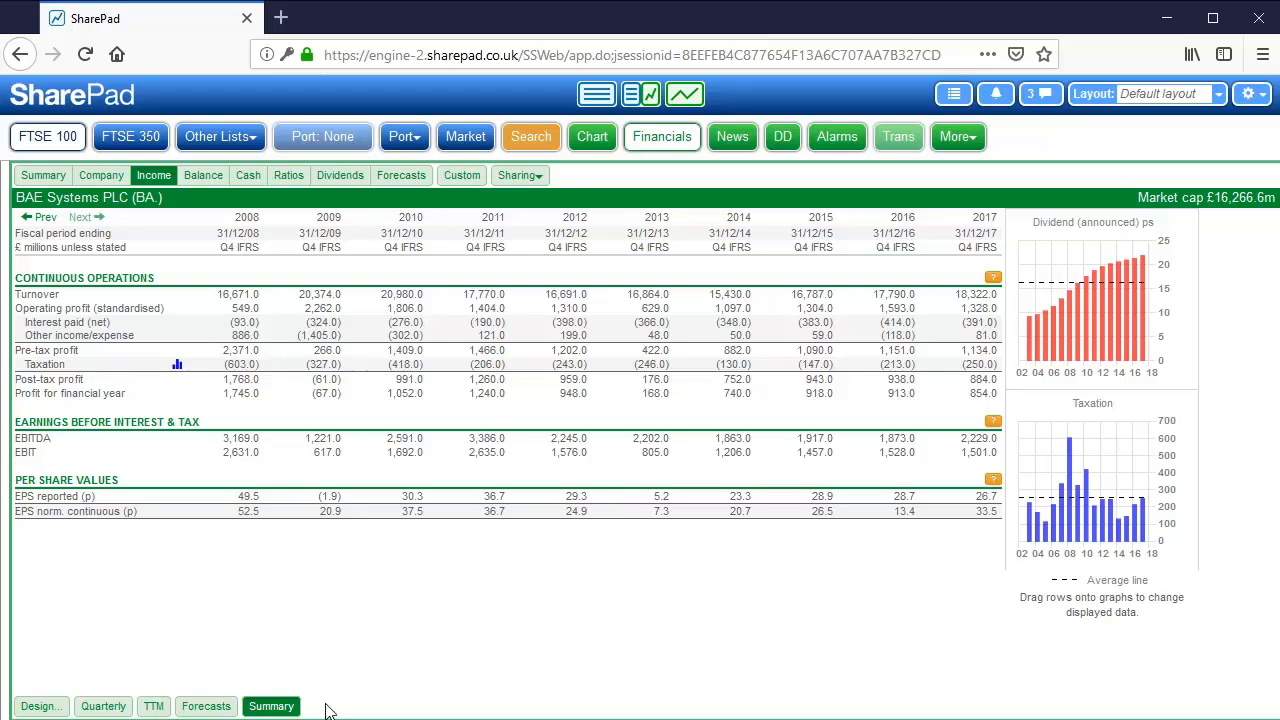
{"action": "left_click", "coordinate": [272, 707]}
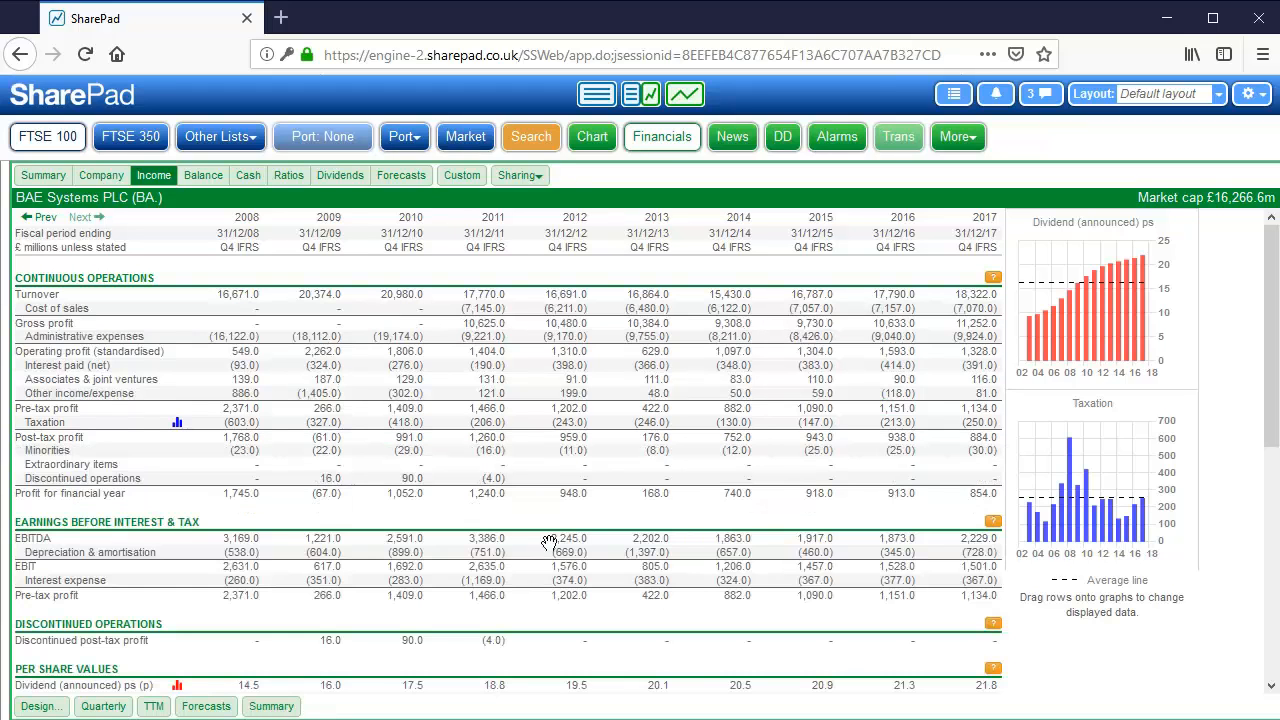
Glance over the income statement again, and open the balance sheet to examine its assets, equity, borrowing and other details
{"action": "scroll", "coordinate": [700, 430], "scroll_direction": "down", "scroll_amount": 3}
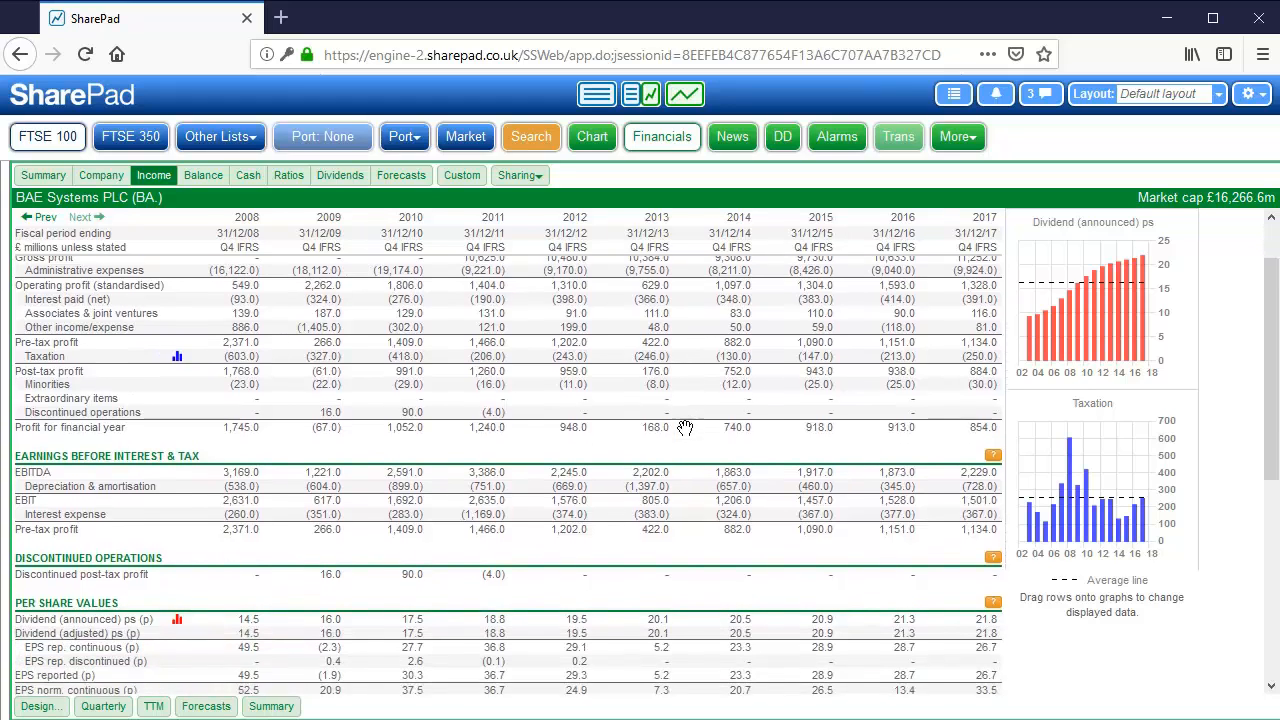
{"action": "scroll", "coordinate": [766, 434], "scroll_direction": "up", "scroll_amount": 3}
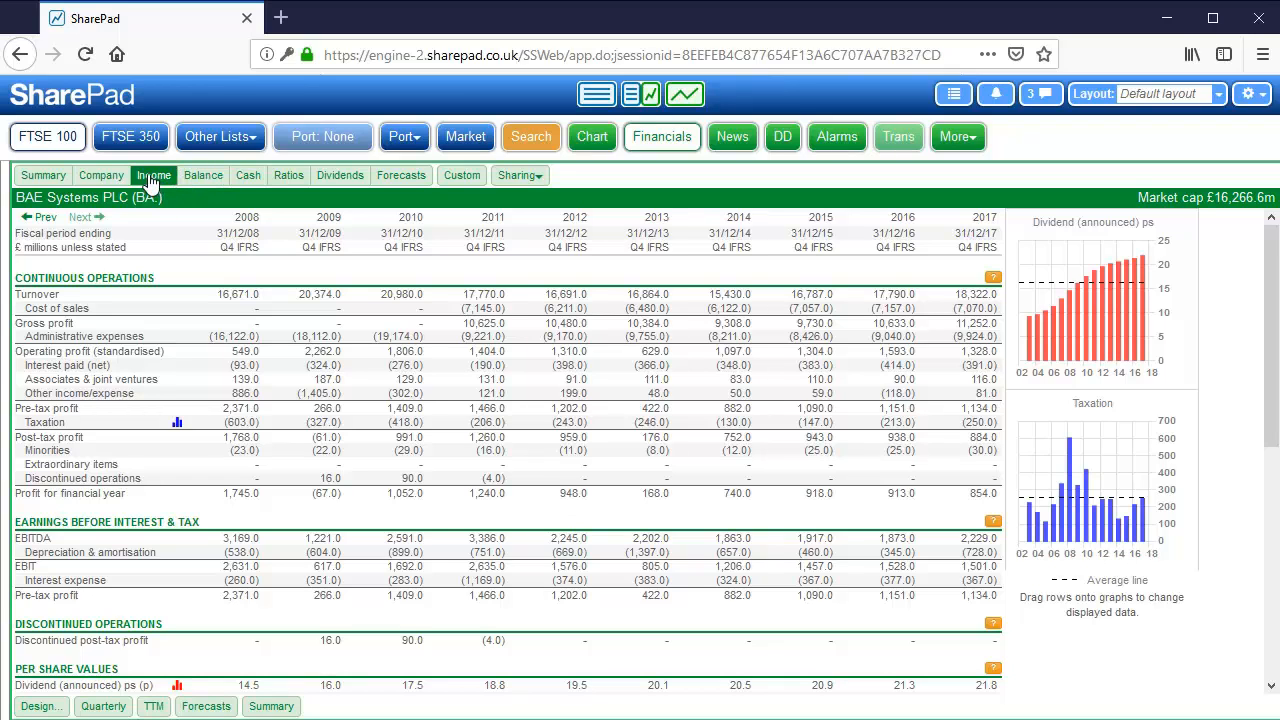
{"action": "left_click", "coordinate": [201, 177]}
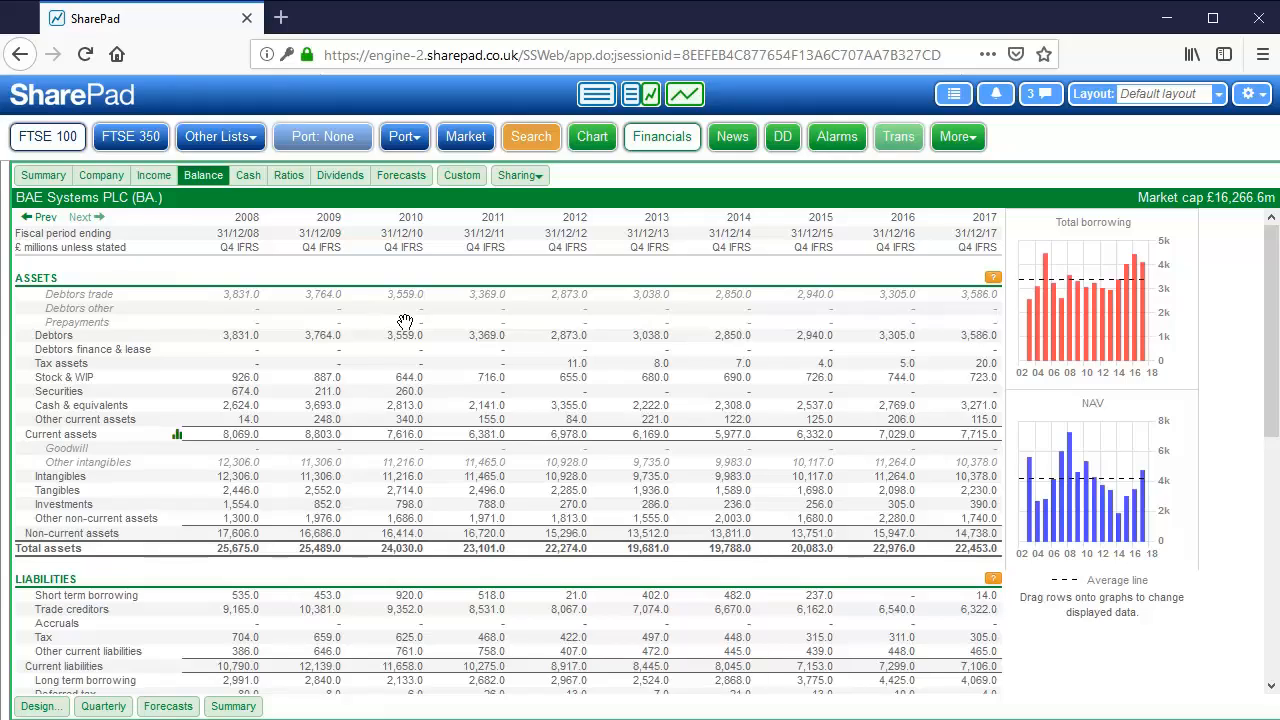
{"action": "scroll", "coordinate": [405, 322], "scroll_direction": "down", "scroll_amount": 5}
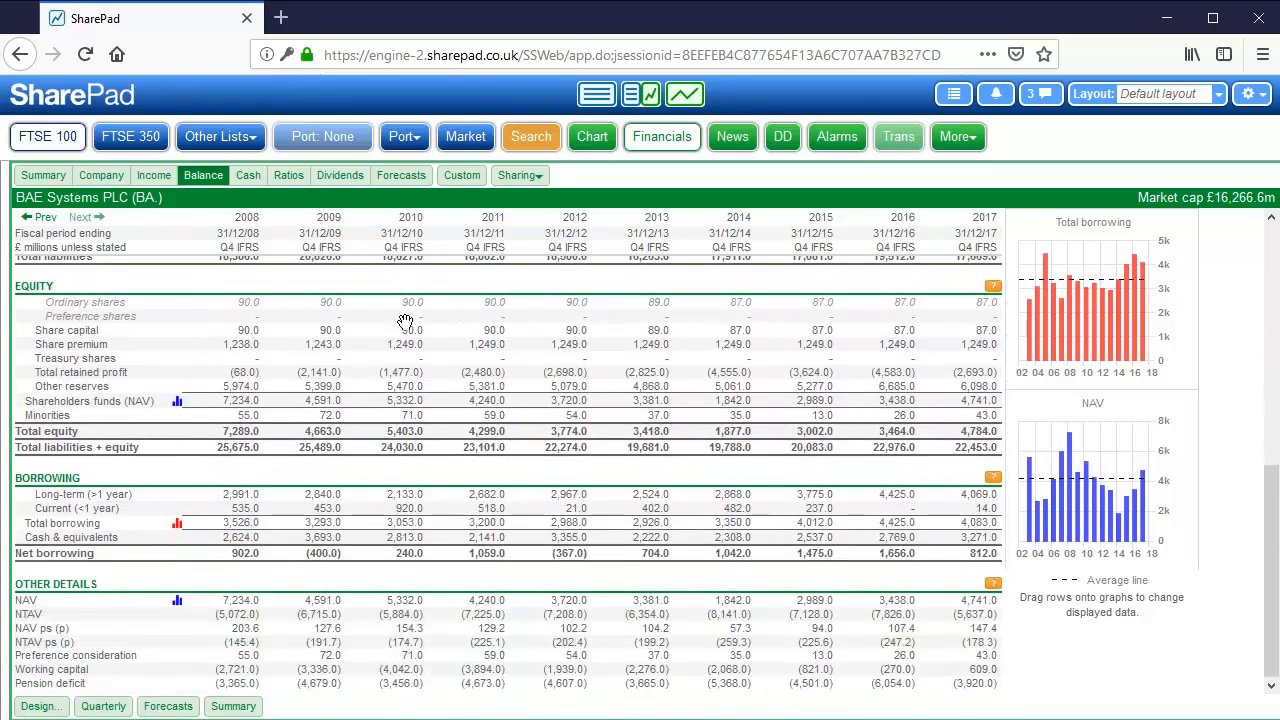
{"action": "scroll", "coordinate": [405, 322], "scroll_direction": "up", "scroll_amount": 1}
{"action": "scroll", "coordinate": [405, 322], "scroll_direction": "up", "scroll_amount": 5}
Open the cash flow statement and examine the cash flows, cash balance, free cash flow and per share values
{"action": "left_click", "coordinate": [248, 175]}
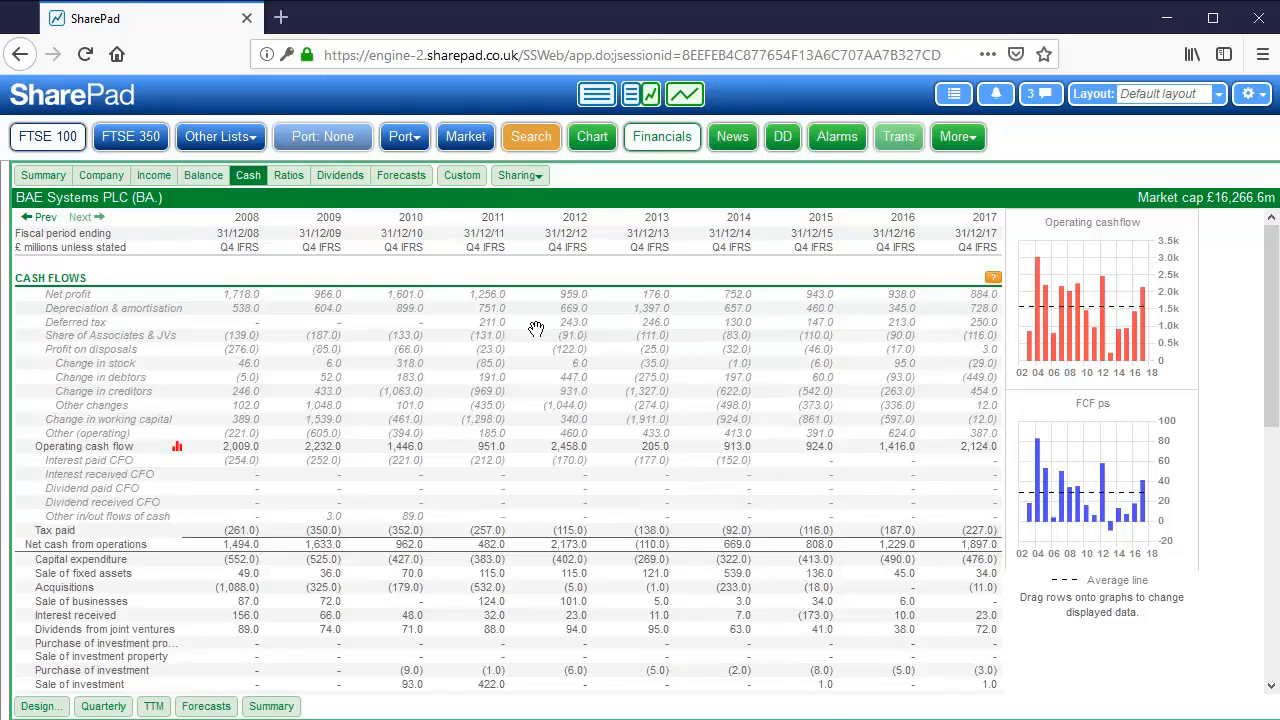
{"action": "scroll", "coordinate": [536, 328], "scroll_direction": "down", "scroll_amount": 6}
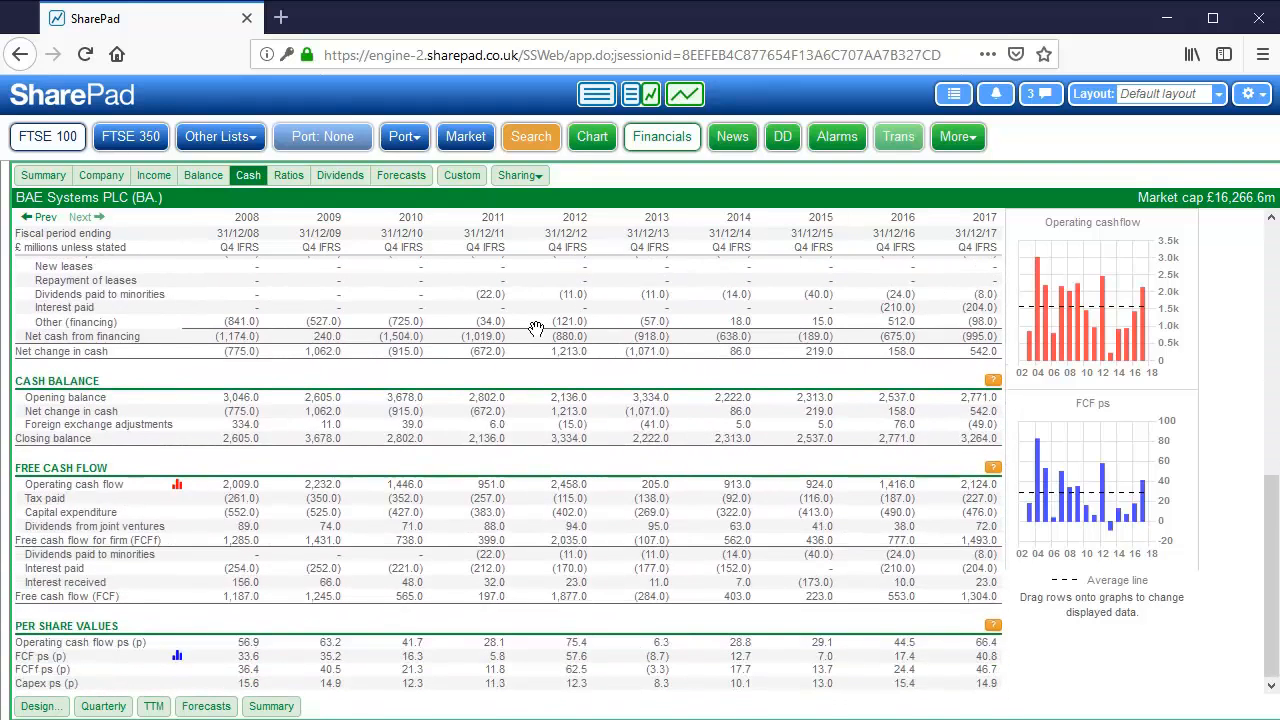
{"action": "scroll", "coordinate": [536, 328], "scroll_direction": "up", "scroll_amount": 6}
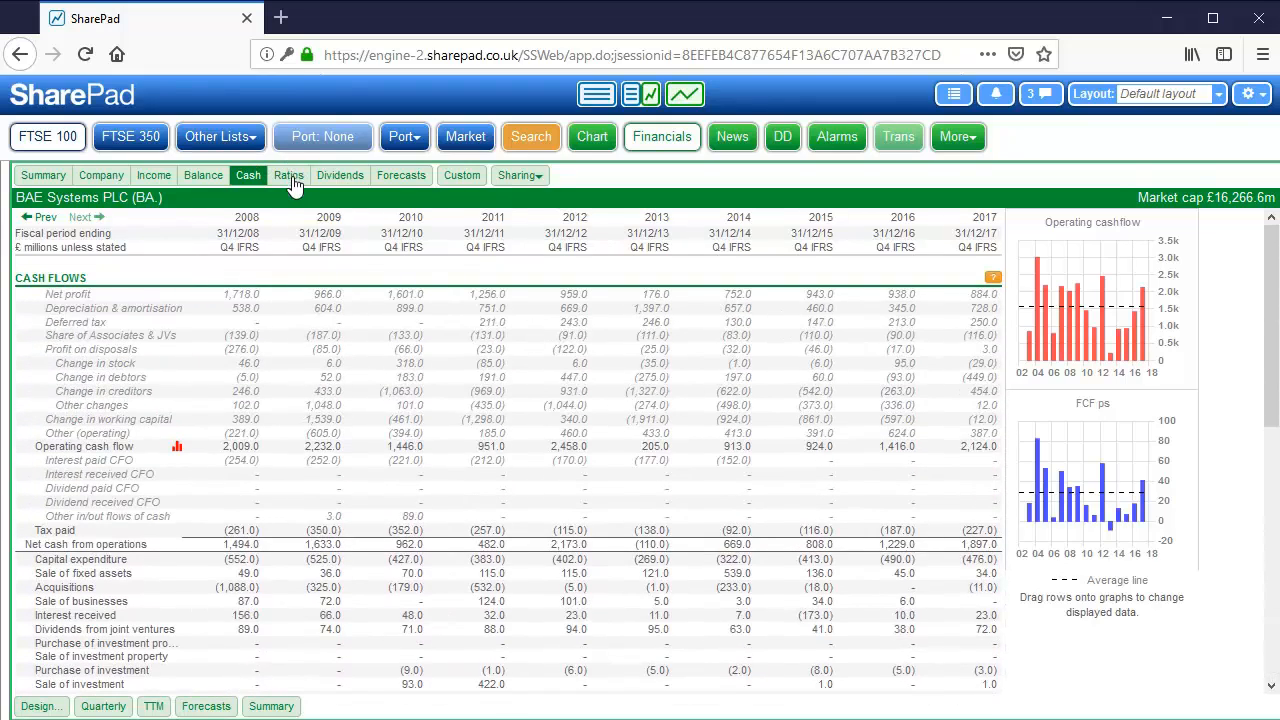
Open the financial ratios, highlight the EV/EBITDA row, and look over the valuation, returns, profit and balance sheet ratios
{"action": "left_click", "coordinate": [289, 176]}
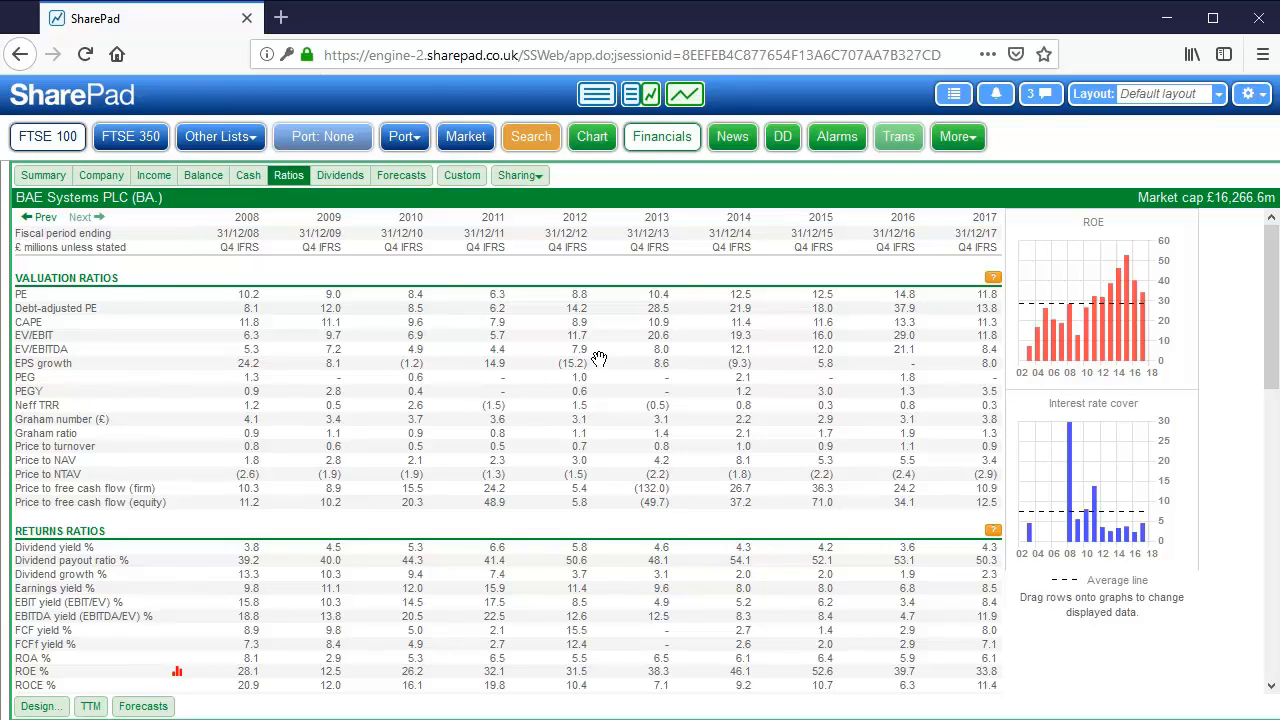
{"action": "left_click", "coordinate": [29, 343]}
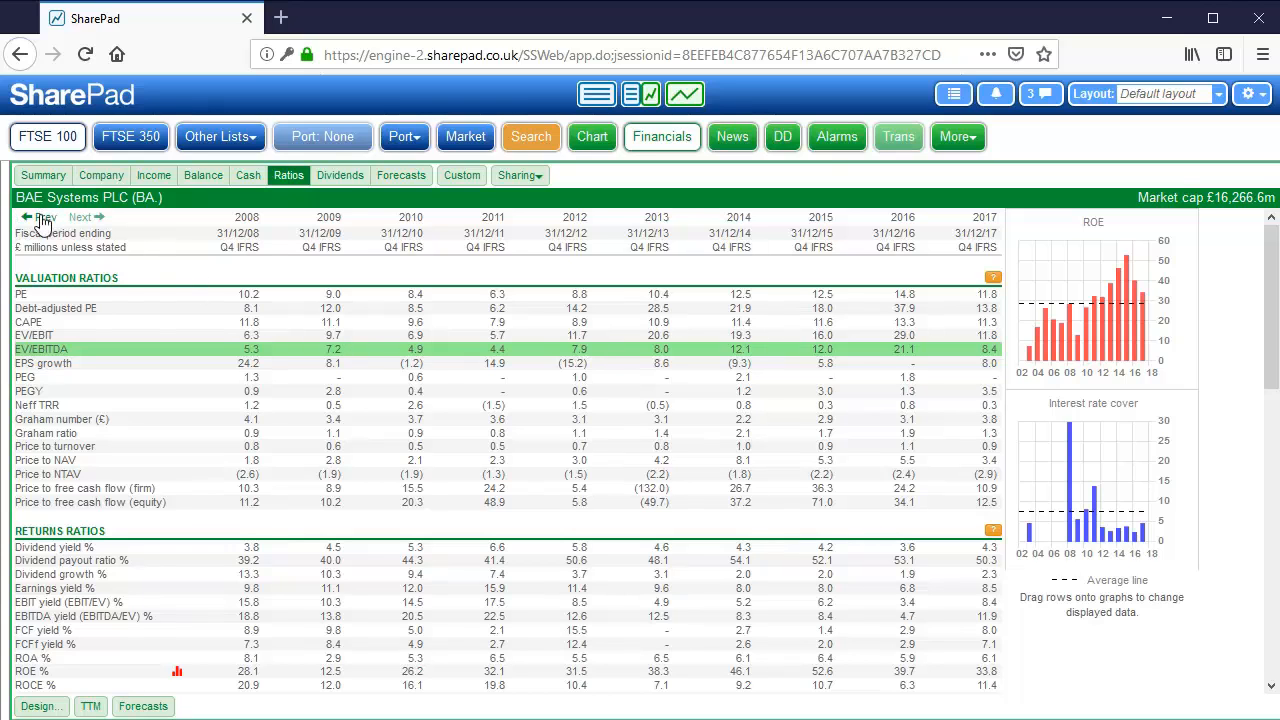
{"action": "scroll", "coordinate": [544, 402], "scroll_direction": "down", "scroll_amount": 1}
{"action": "scroll", "coordinate": [544, 402], "scroll_direction": "down", "scroll_amount": 5}
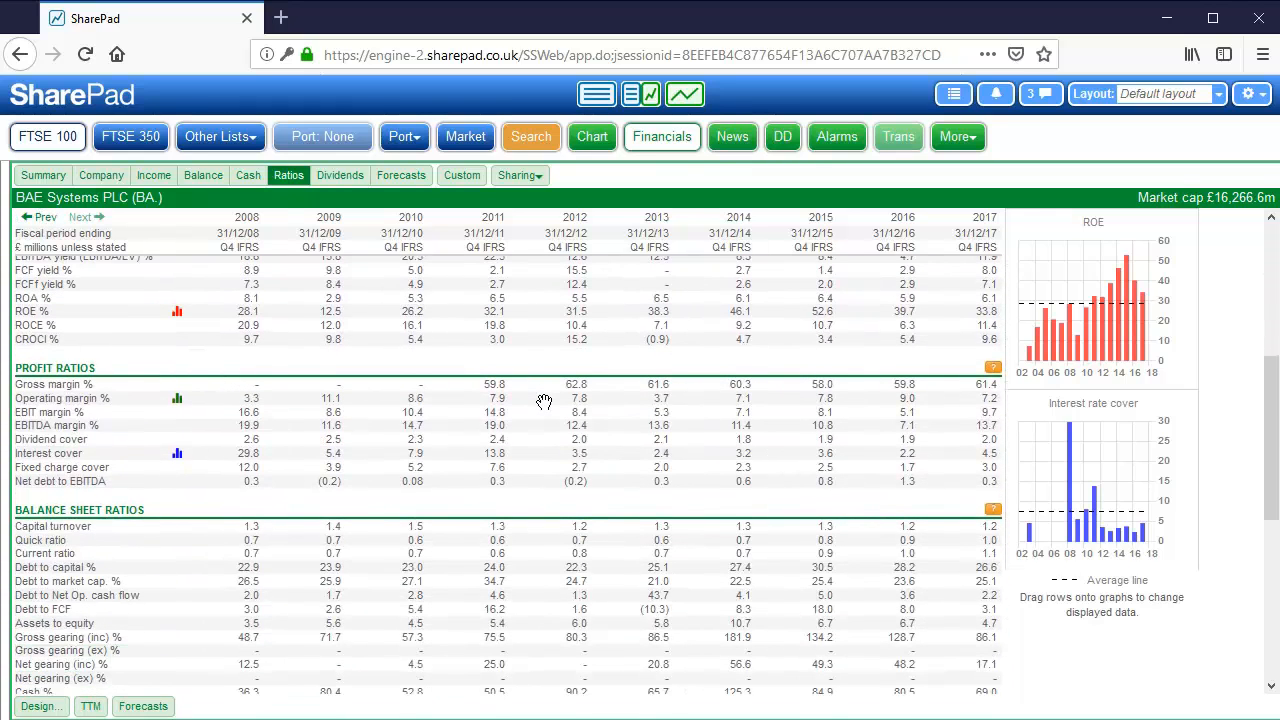
{"action": "scroll", "coordinate": [544, 402], "scroll_direction": "up", "scroll_amount": 4}
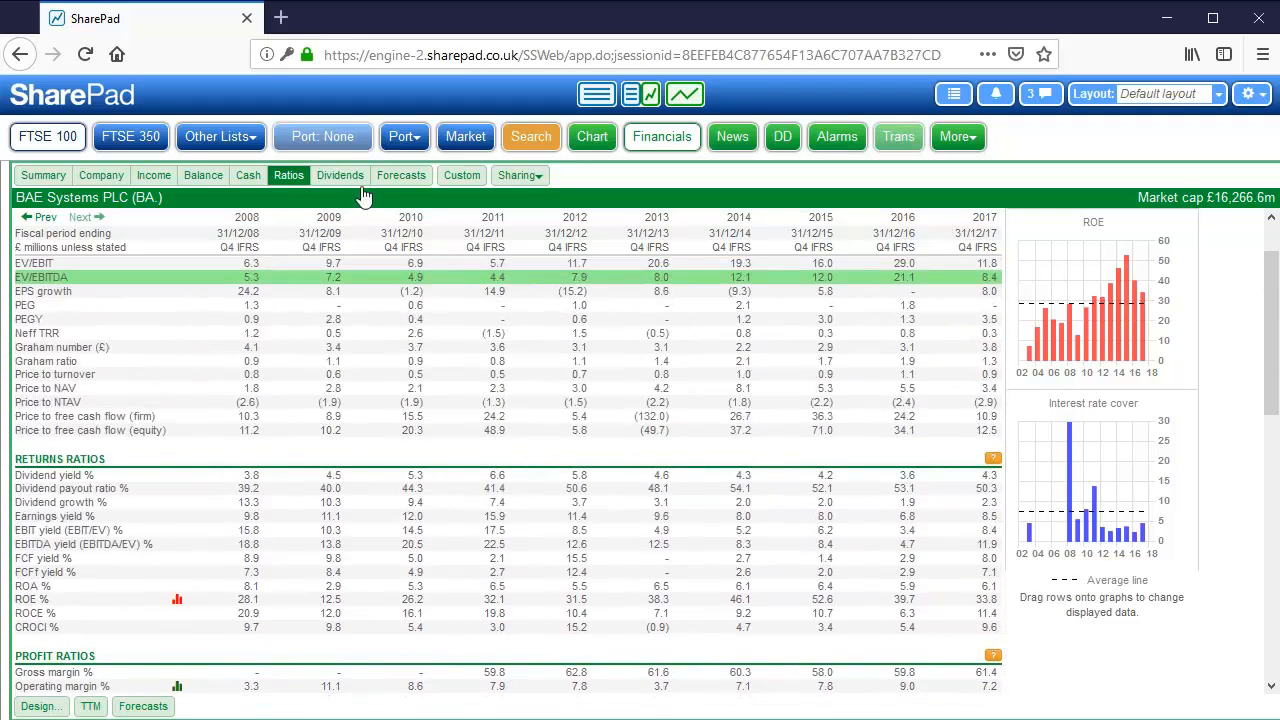
{"action": "scroll", "coordinate": [380, 246], "scroll_direction": "up", "scroll_amount": 1}
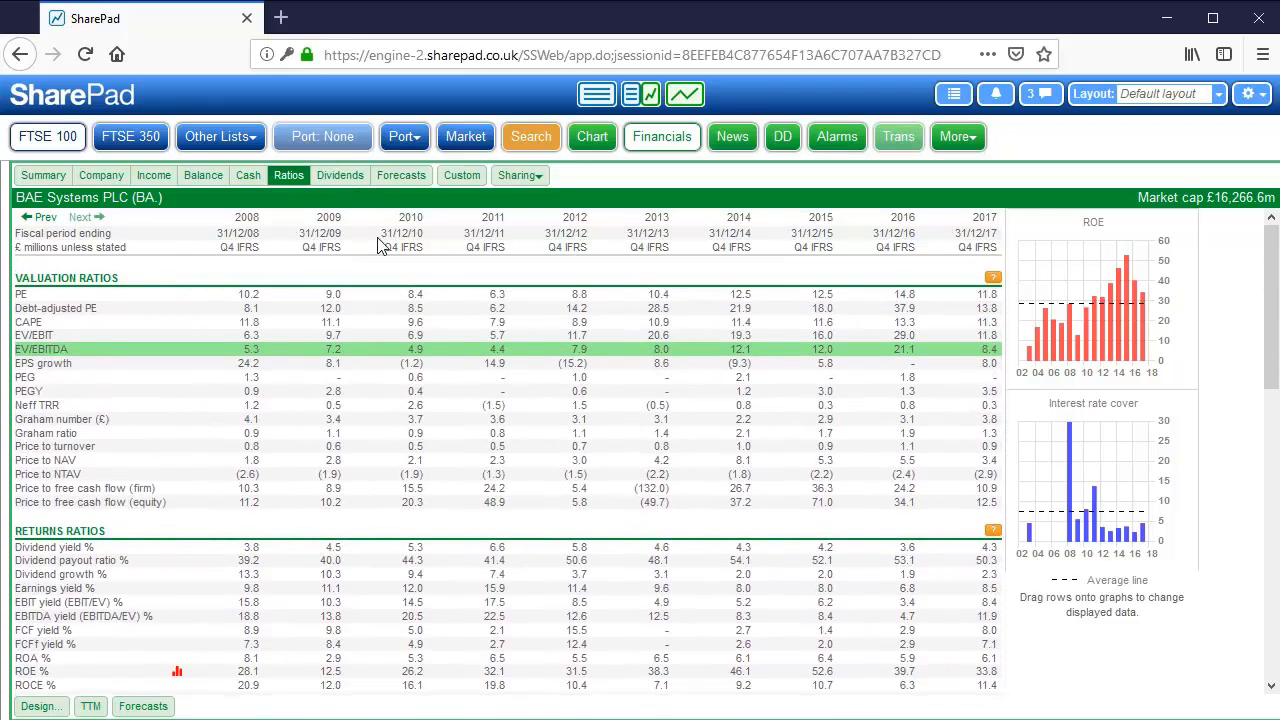
Open the dividends page and examine the dividend history table back to the 1992 year end
{"action": "left_click", "coordinate": [342, 182]}
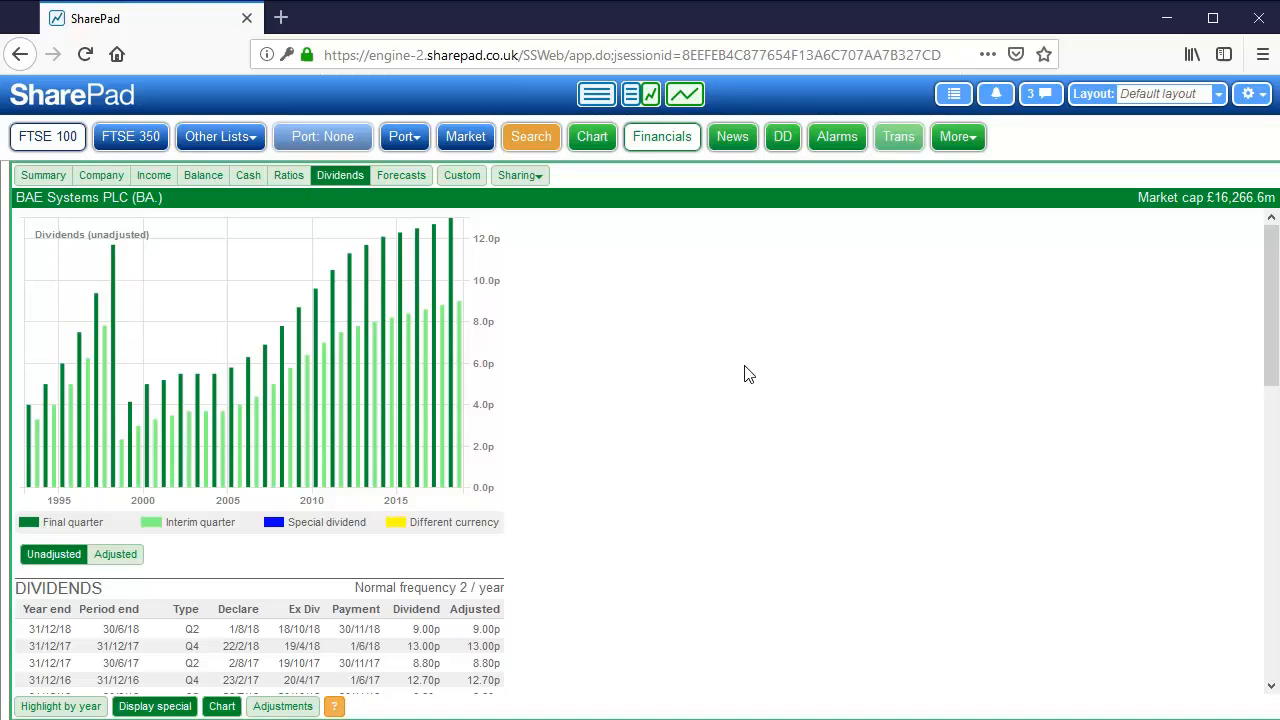
{"action": "scroll", "coordinate": [744, 388], "scroll_direction": "down", "scroll_amount": 3}
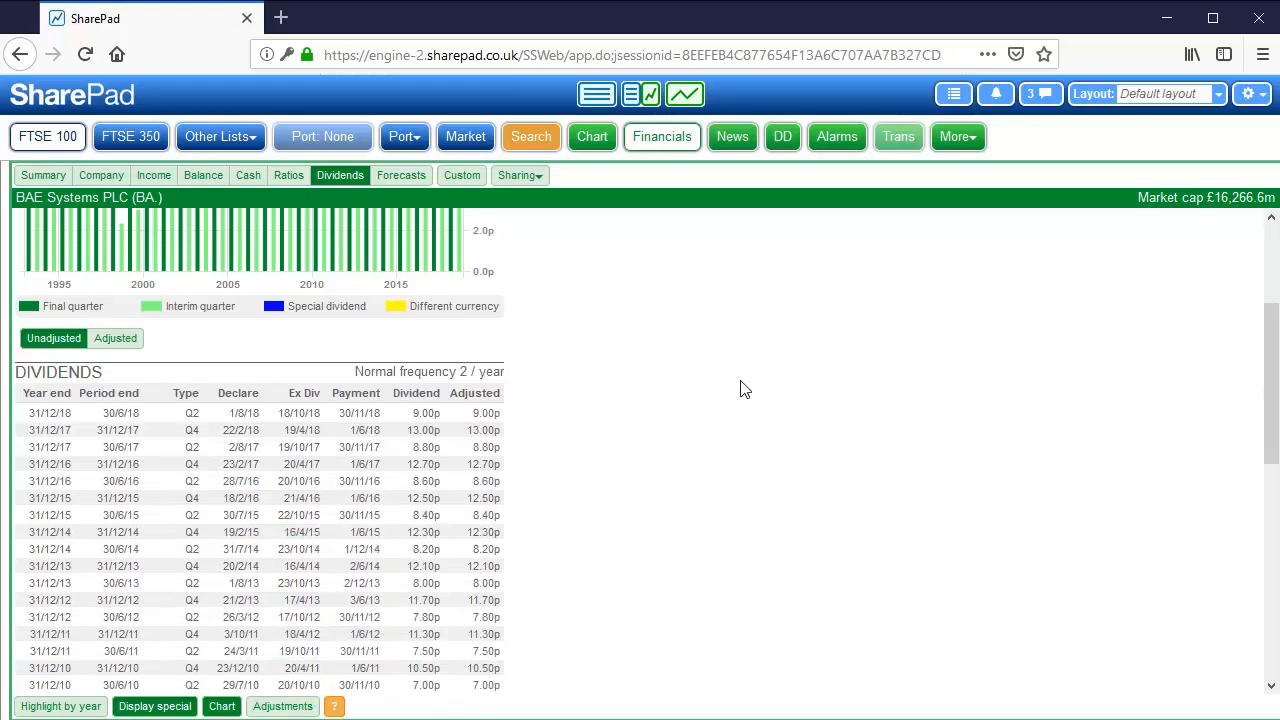
{"action": "scroll", "coordinate": [744, 388], "scroll_direction": "down", "scroll_amount": 6}
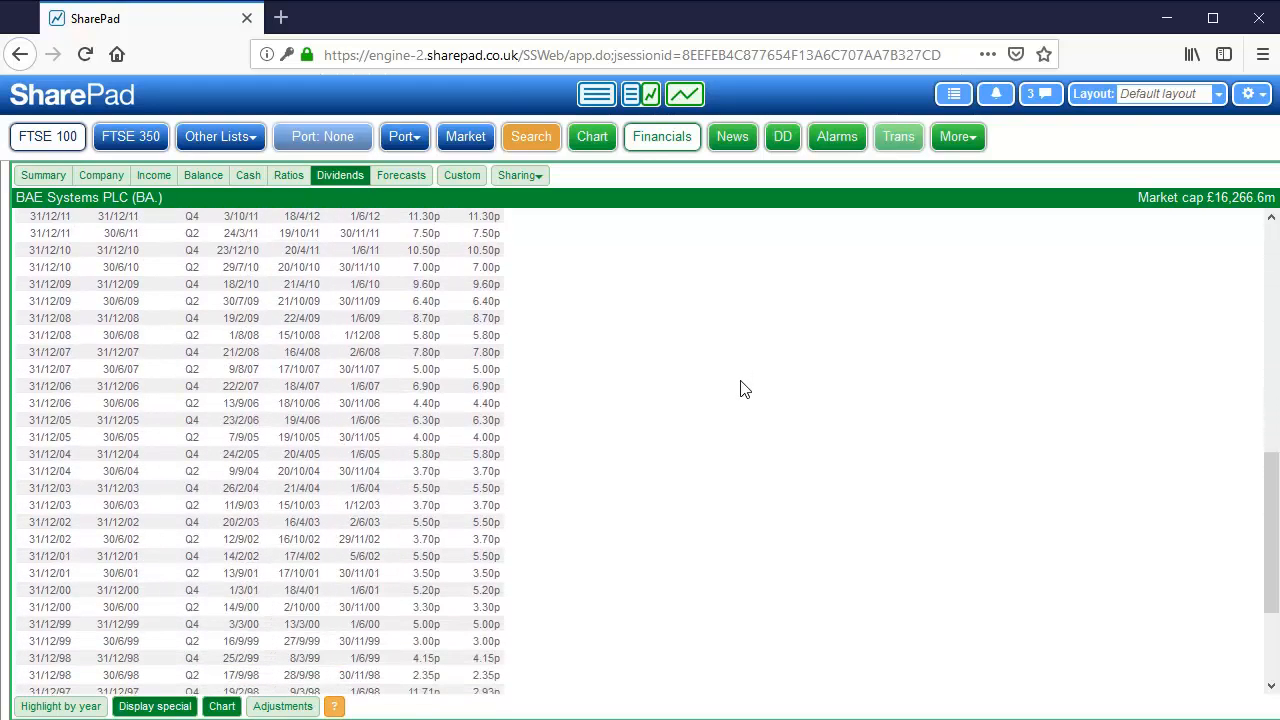
{"action": "scroll", "coordinate": [744, 388], "scroll_direction": "down", "scroll_amount": 1}
{"action": "scroll", "coordinate": [744, 388], "scroll_direction": "down", "scroll_amount": 1}
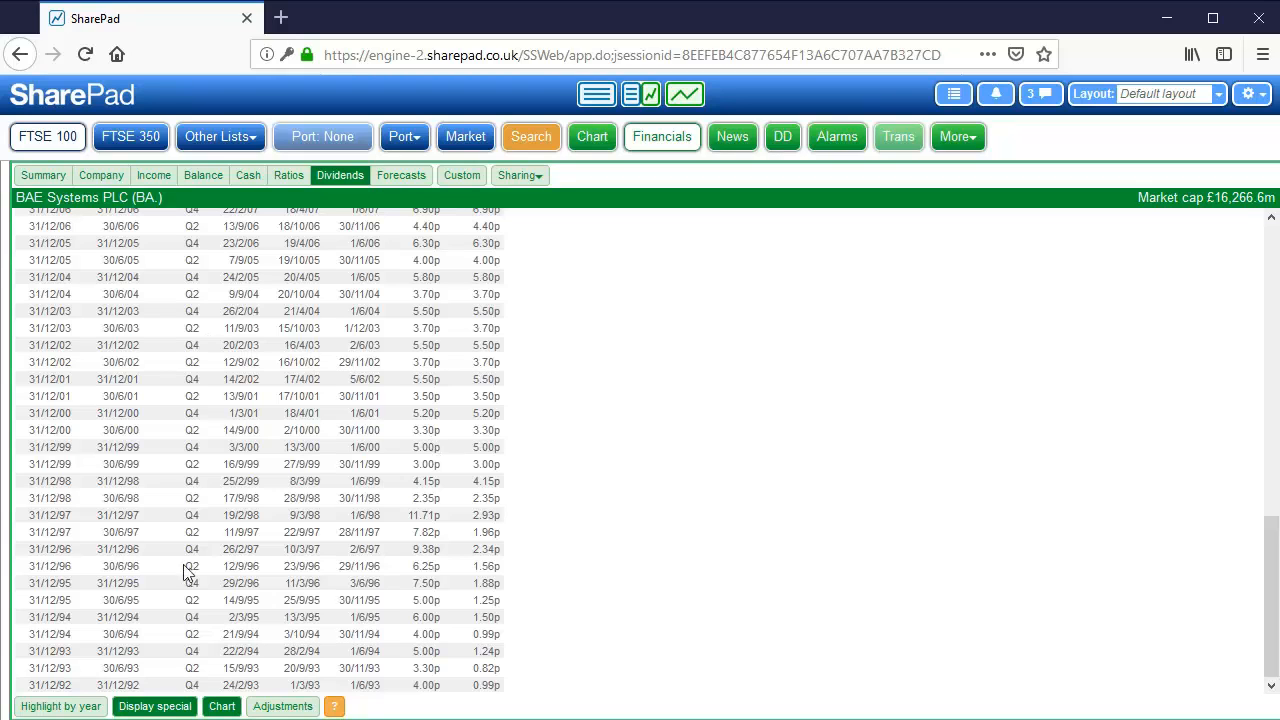
{"action": "scroll", "coordinate": [330, 645], "scroll_direction": "up", "scroll_amount": 2}
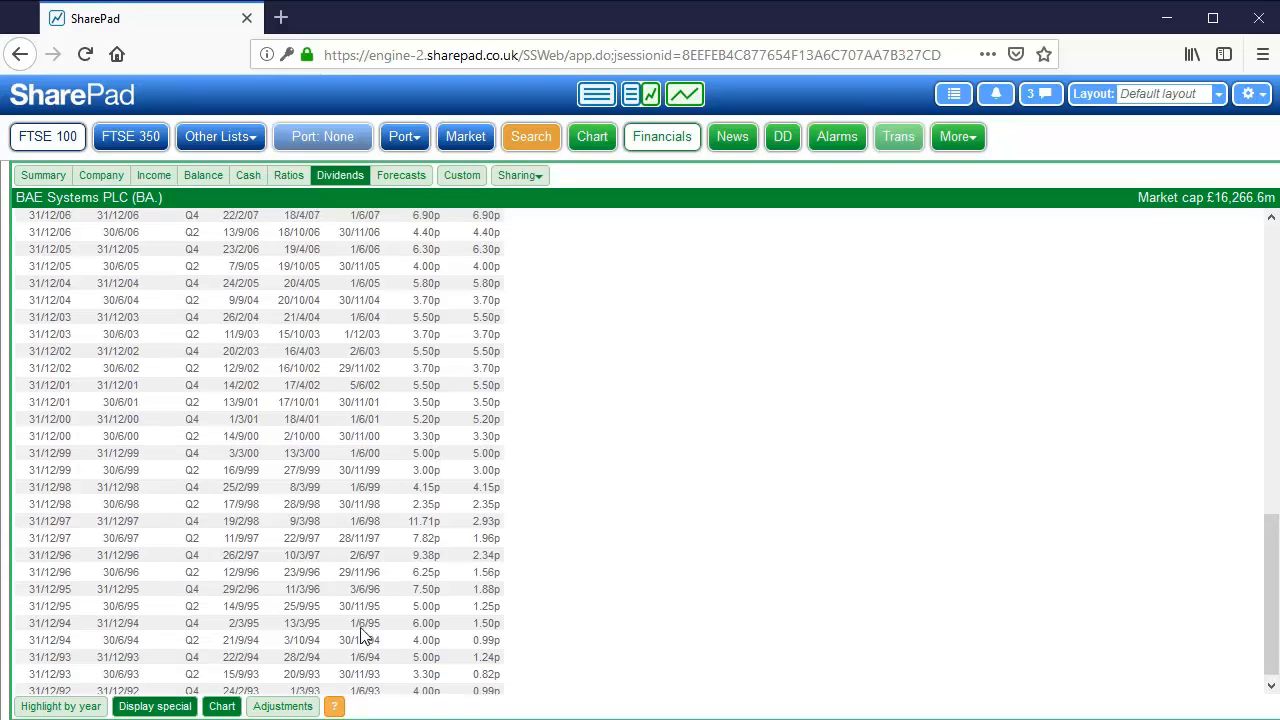
{"action": "scroll", "coordinate": [365, 635], "scroll_direction": "up", "scroll_amount": 8}
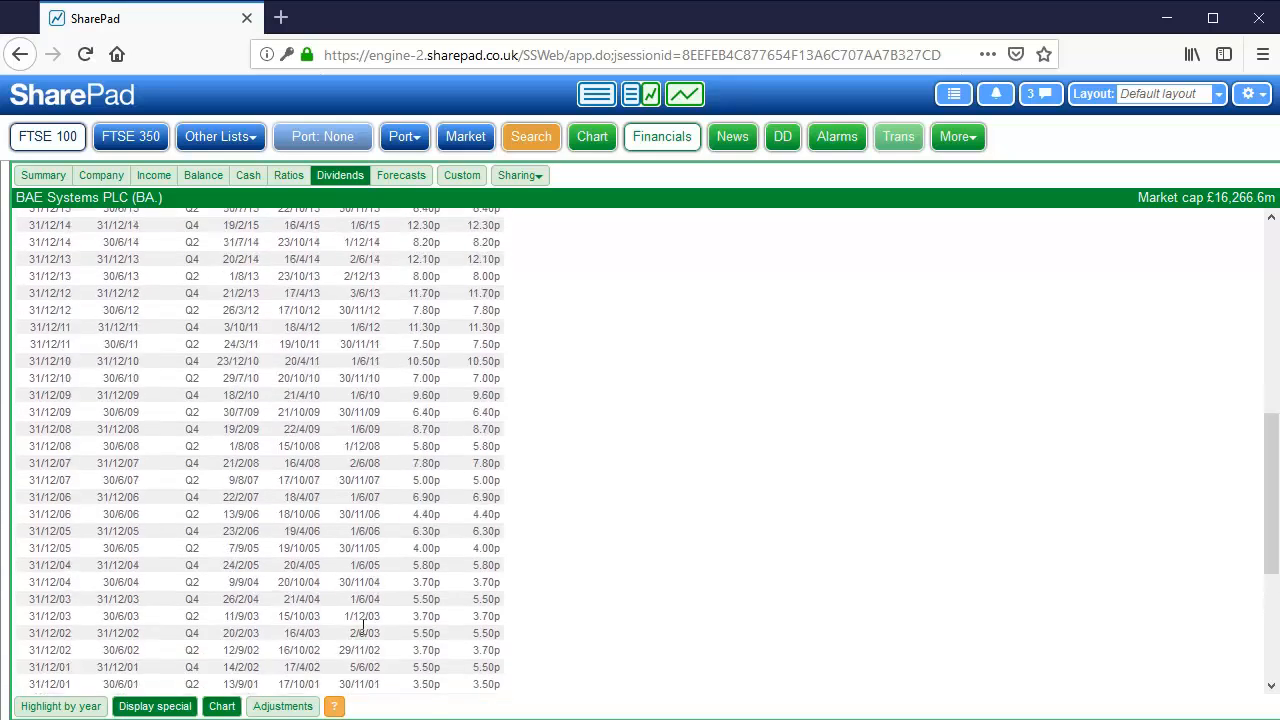
{"action": "scroll", "coordinate": [363, 635], "scroll_direction": "up", "scroll_amount": 4}
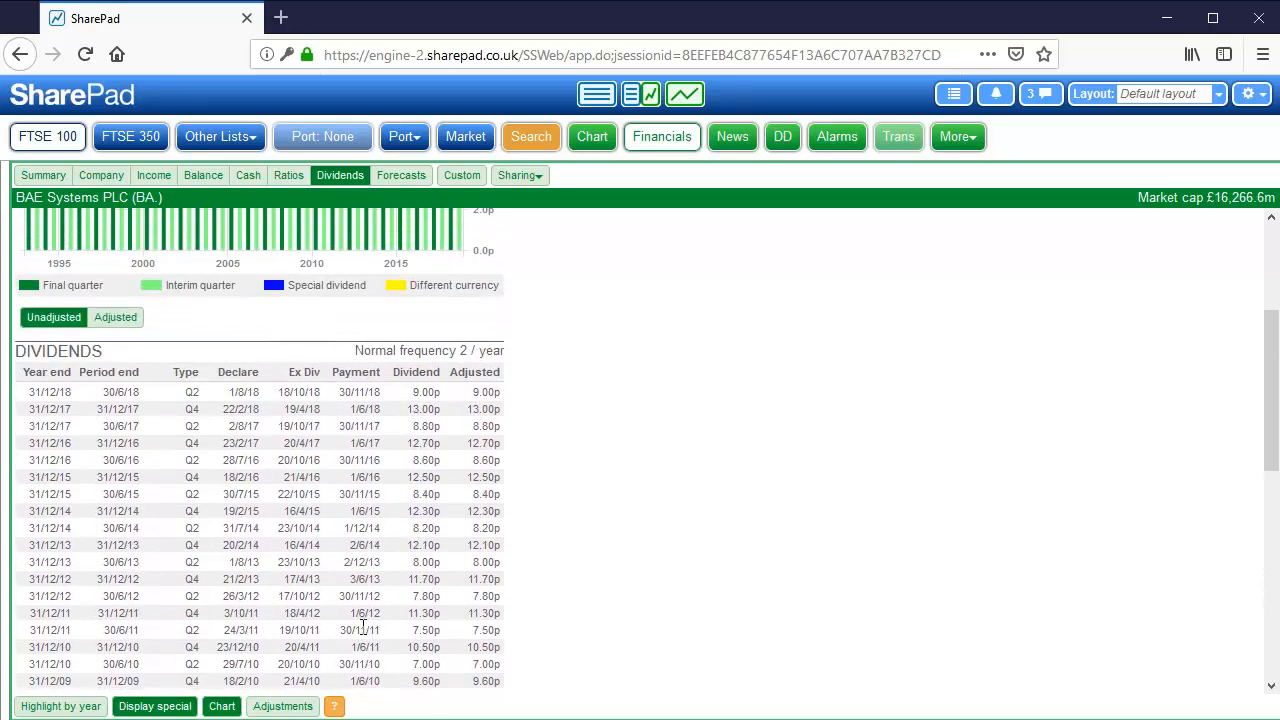
{"action": "scroll", "coordinate": [363, 627], "scroll_direction": "down", "scroll_amount": 2}
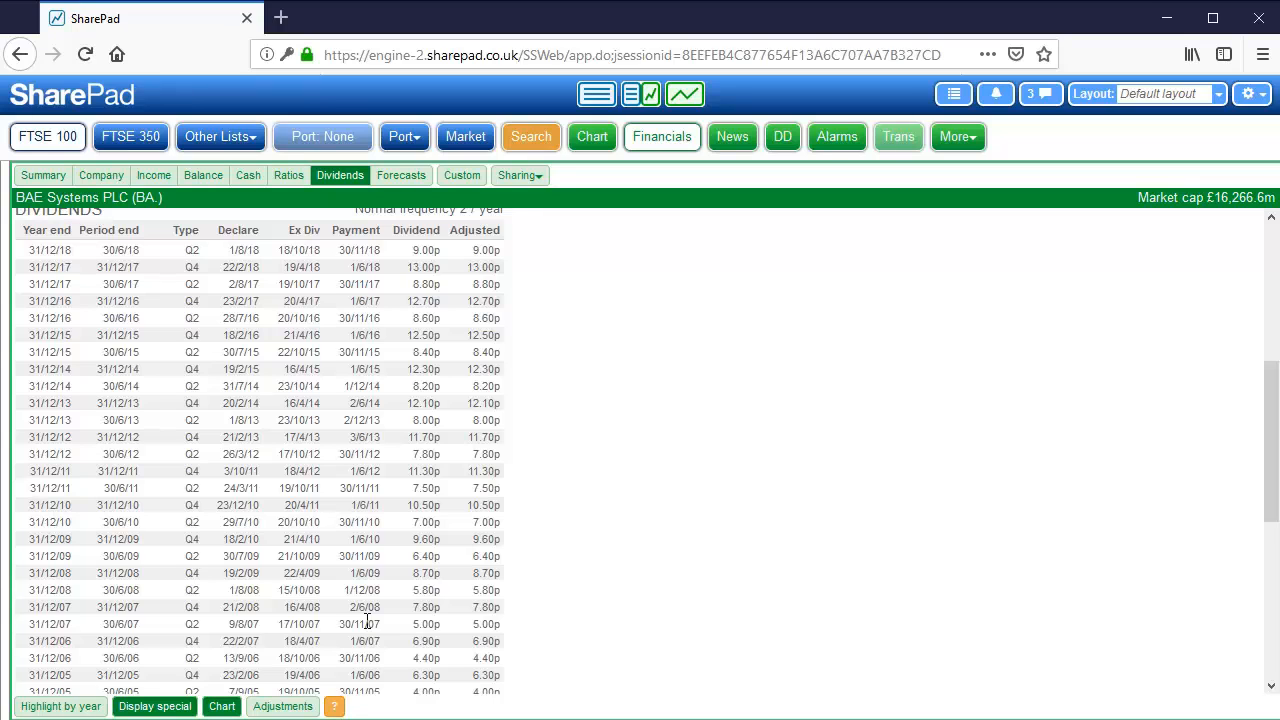
{"action": "scroll", "coordinate": [405, 625], "scroll_direction": "up", "scroll_amount": 5}
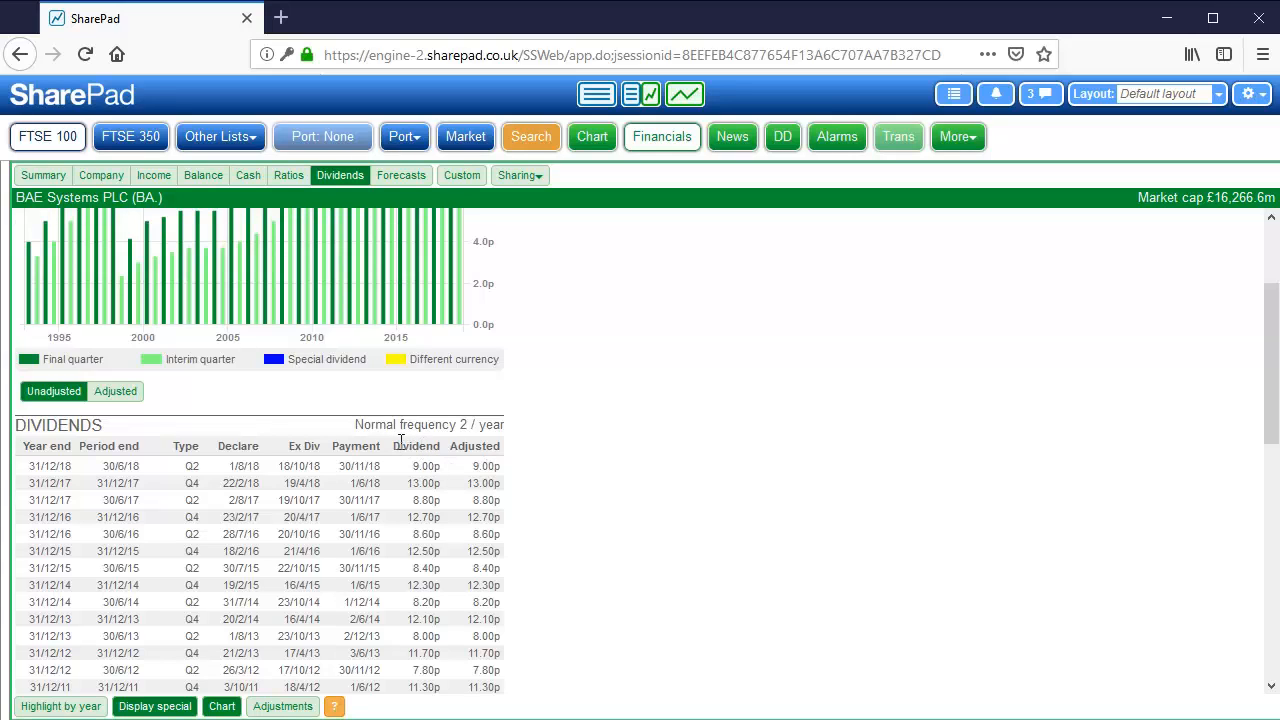
Mark the Adjusted column heading in the dividends table and examine the adjusted payments down to the oldest entries
{"action": "left_click_drag", "start_coordinate": [451, 446], "coordinate": [509, 457]}
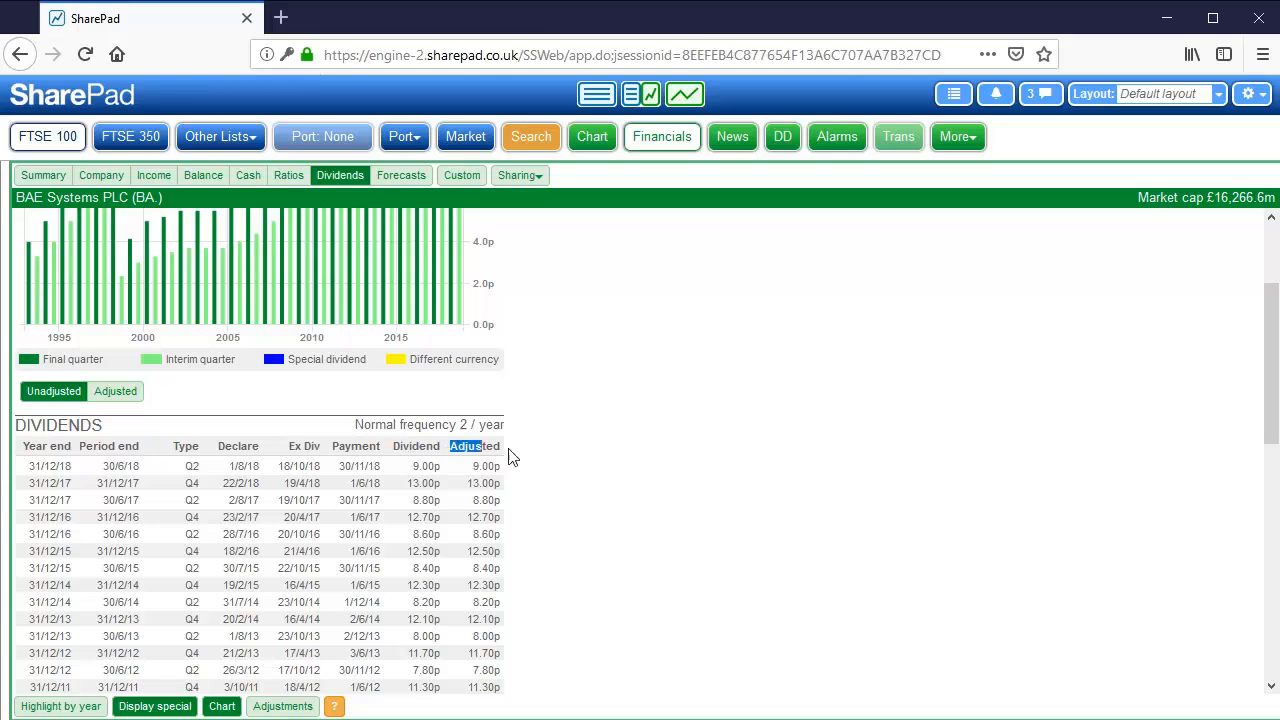
{"action": "left_click", "coordinate": [588, 488]}
{"action": "scroll", "coordinate": [588, 488], "scroll_direction": "down", "scroll_amount": 3}
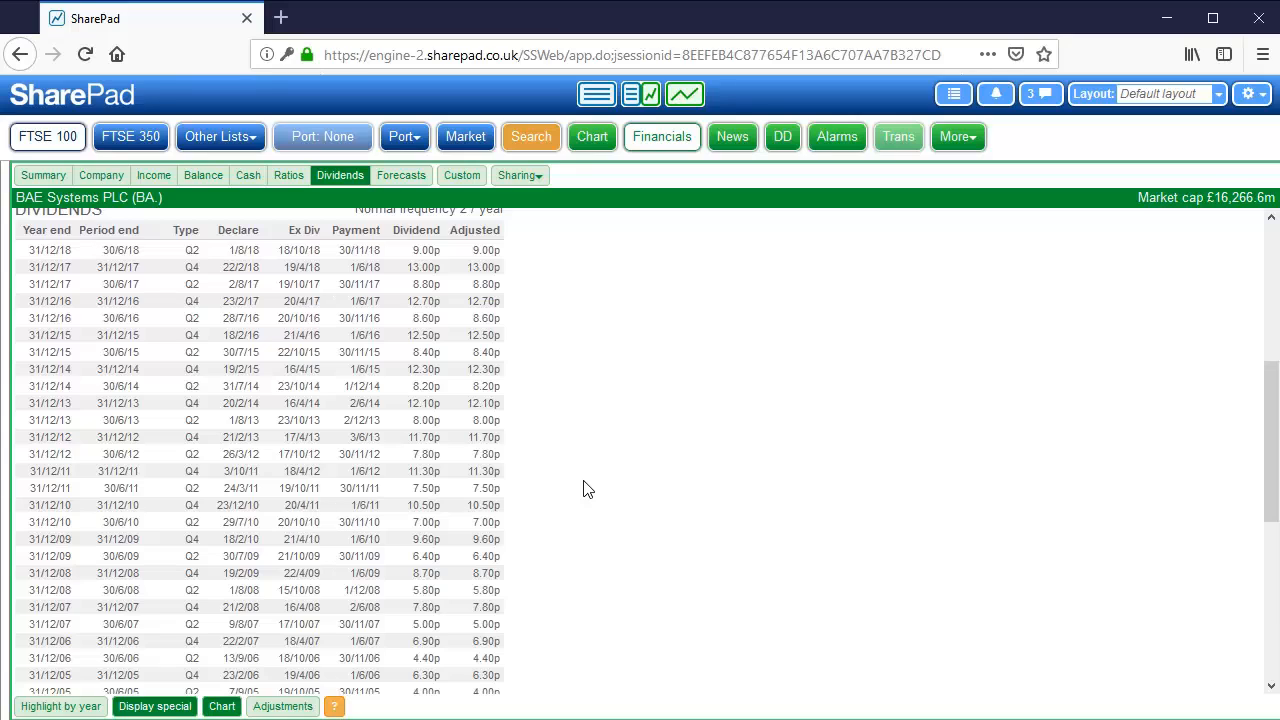
{"action": "scroll", "coordinate": [588, 488], "scroll_direction": "down", "scroll_amount": 2}
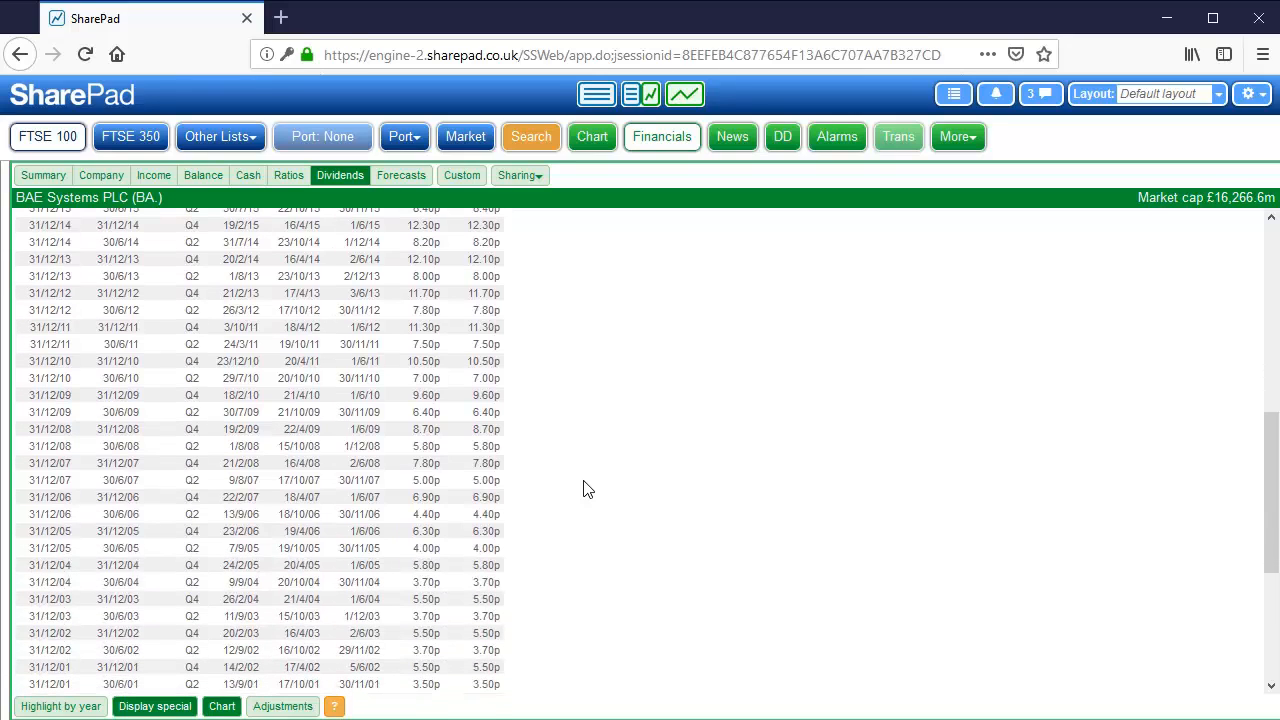
{"action": "scroll", "coordinate": [588, 488], "scroll_direction": "down", "scroll_amount": 1}
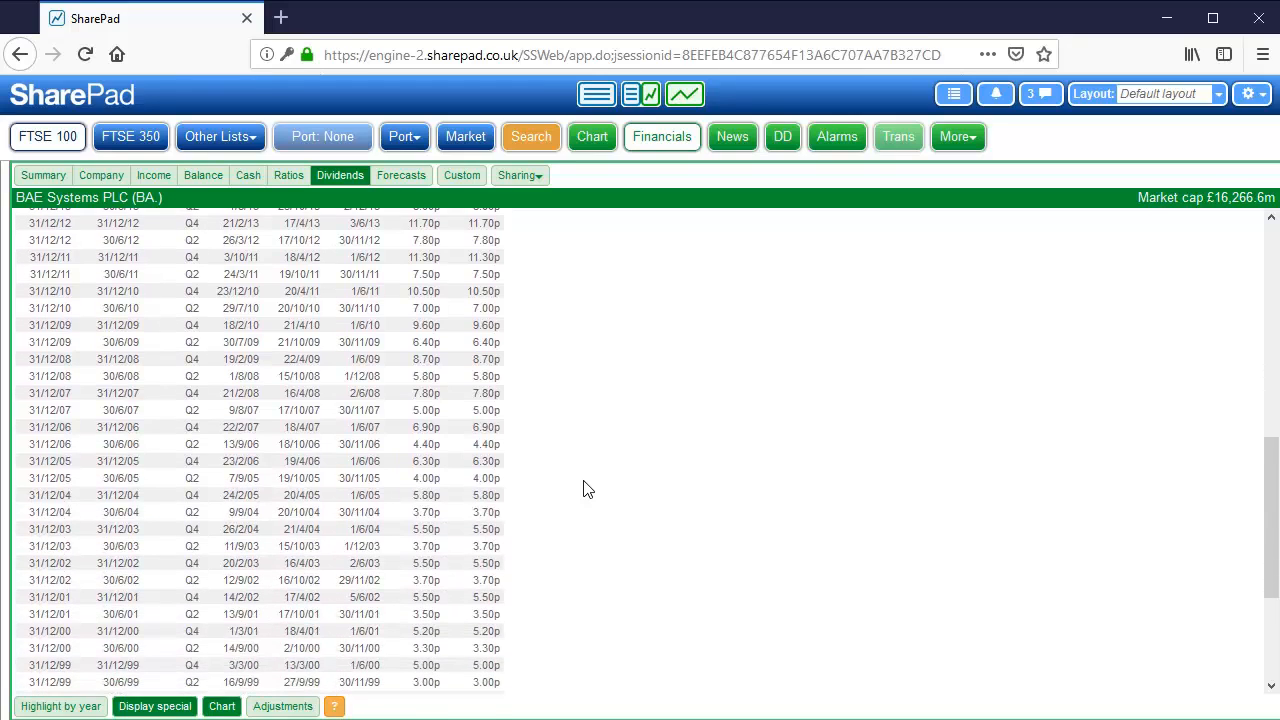
{"action": "scroll", "coordinate": [588, 488], "scroll_direction": "down", "scroll_amount": 2}
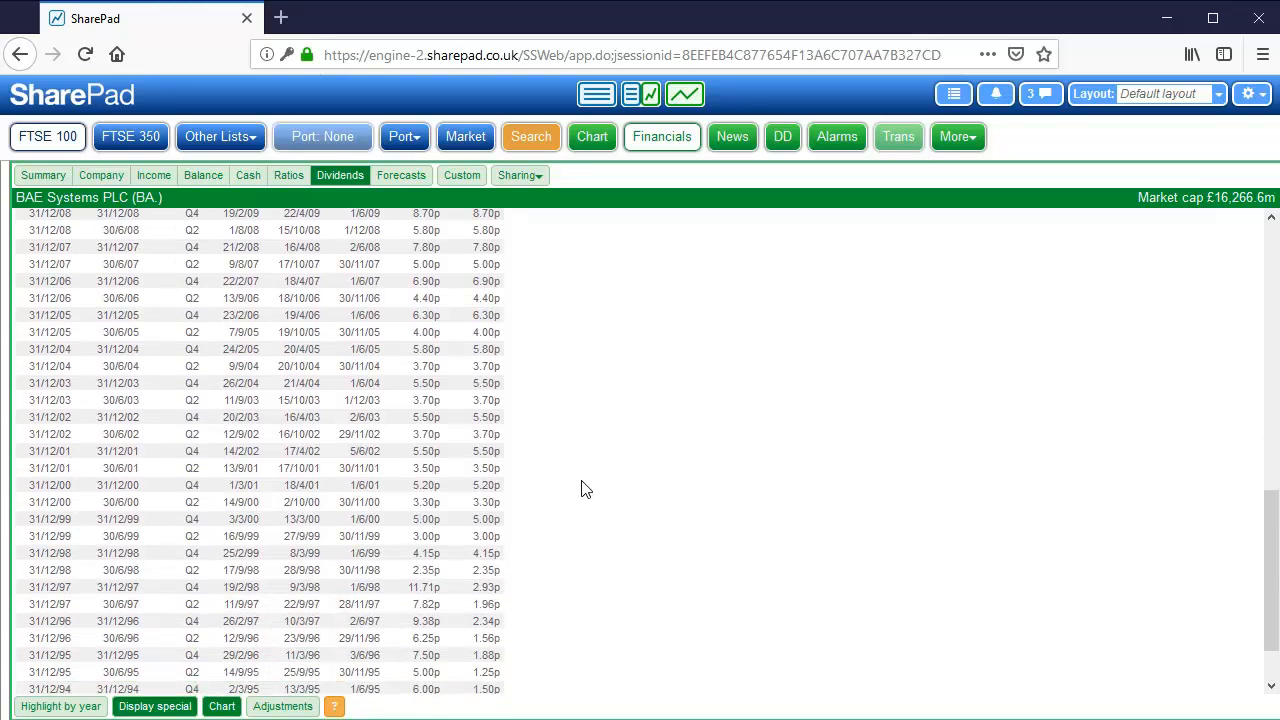
{"action": "scroll", "coordinate": [585, 489], "scroll_direction": "down", "scroll_amount": 1}
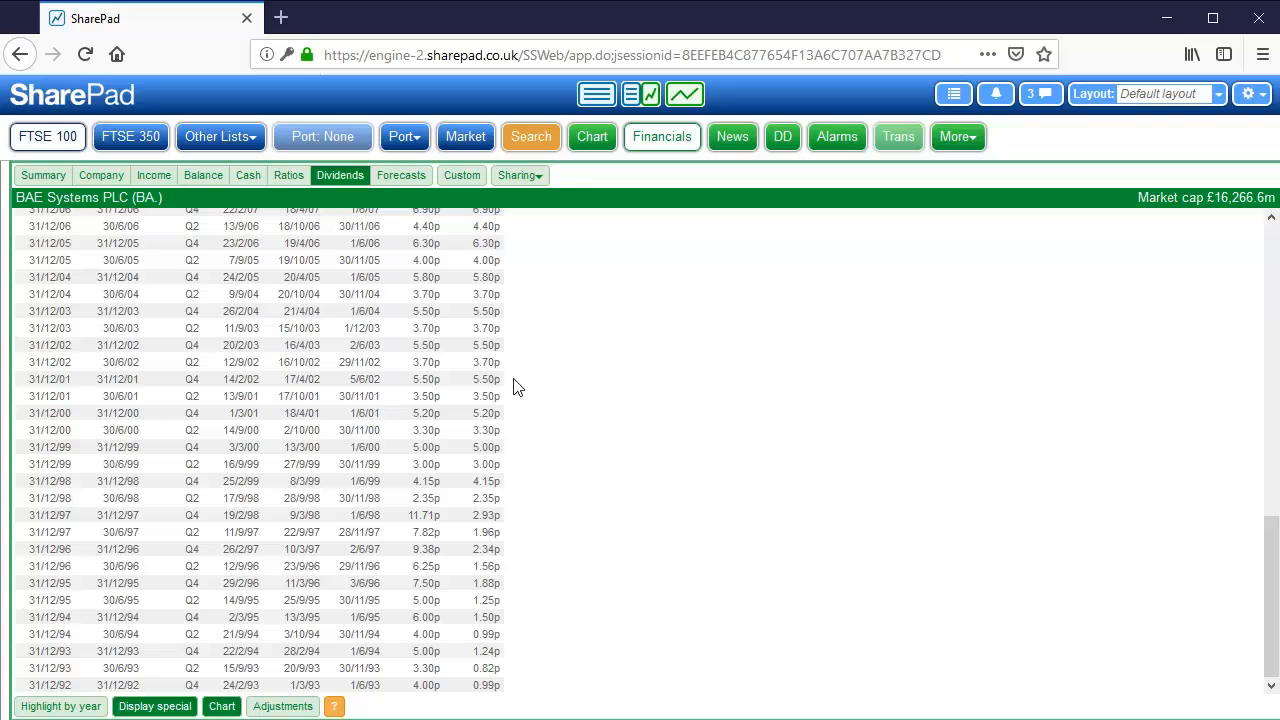
Compare the Dividend and Adjusted values for the period ending 30/6/95 by selecting each figure in turn
{"action": "scroll", "coordinate": [500, 345], "scroll_direction": "up", "scroll_amount": 3}
{"action": "scroll", "coordinate": [500, 345], "scroll_direction": "down", "scroll_amount": 3}
{"action": "left_click_drag", "start_coordinate": [415, 600], "coordinate": [440, 600]}
{"action": "left_click_drag", "start_coordinate": [475, 600], "coordinate": [506, 607]}
Switch the dividend chart from unadjusted to adjusted dividends
{"action": "scroll", "coordinate": [668, 531], "scroll_direction": "up", "scroll_amount": 15}
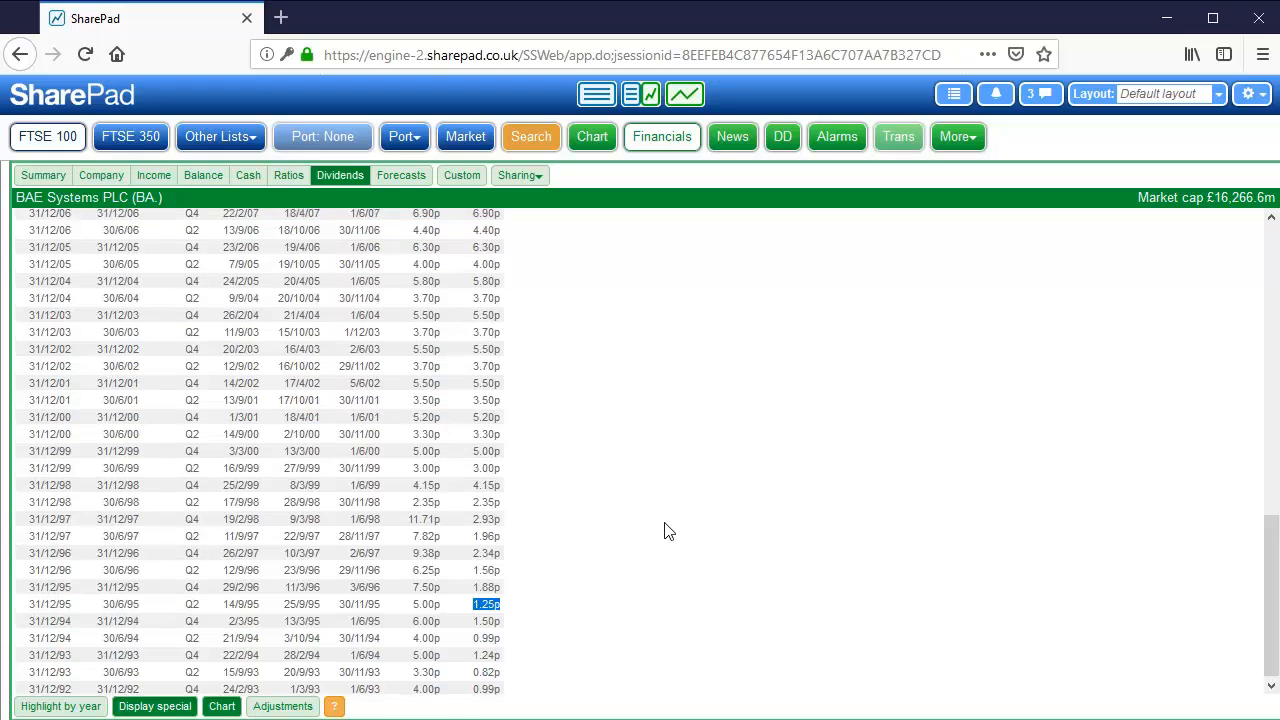
{"action": "scroll", "coordinate": [660, 532], "scroll_direction": "up", "scroll_amount": 1}
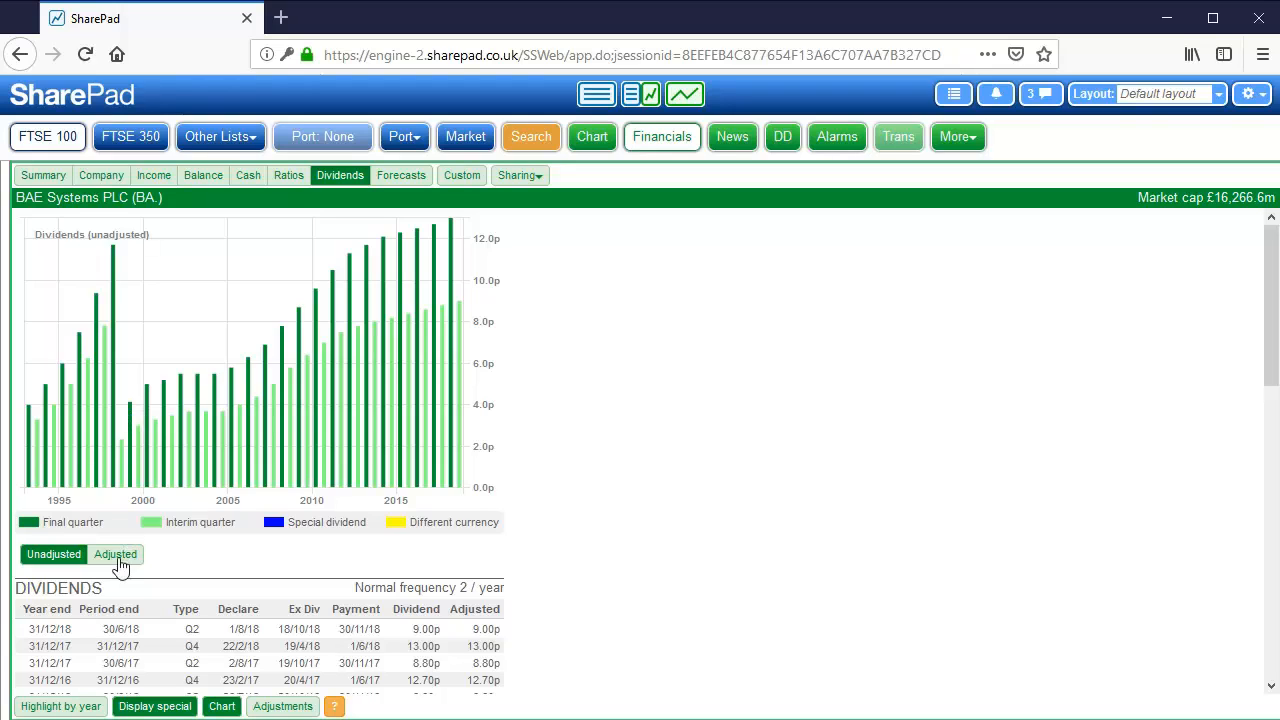
{"action": "left_click", "coordinate": [117, 562]}
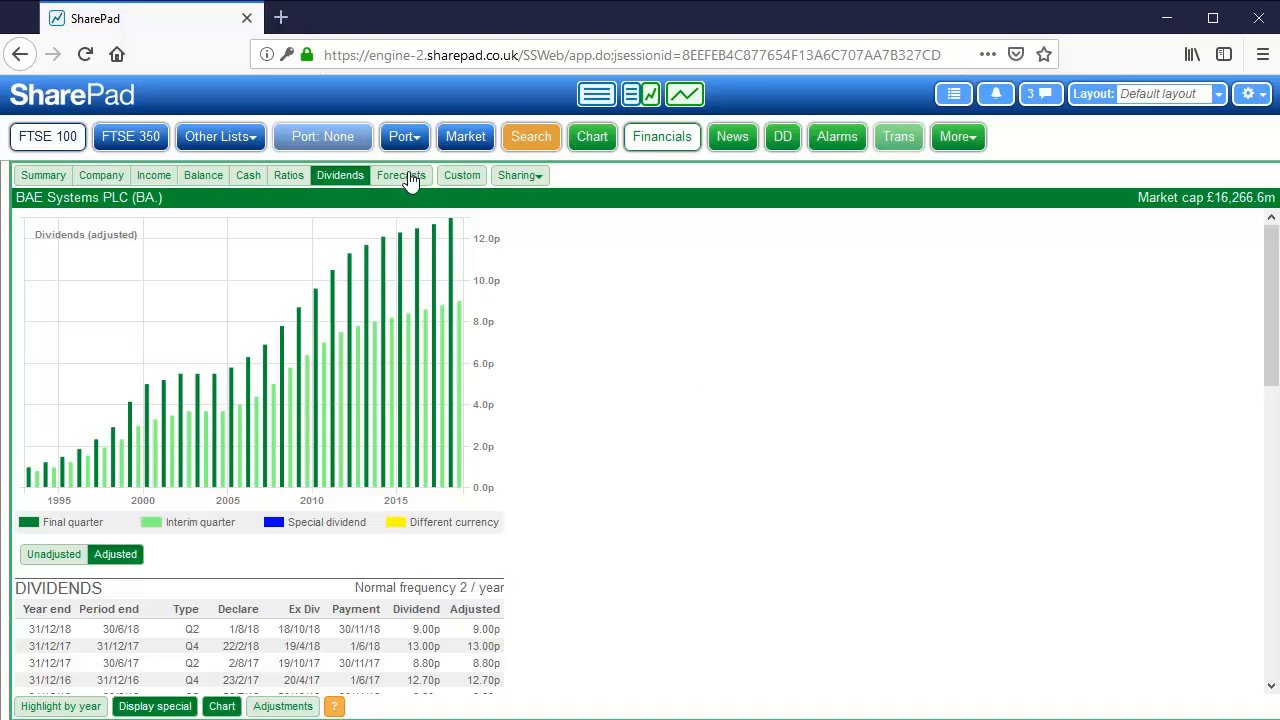
Open the forecasts page and examine the consensus opinion, the forecasts table and the turnover charts
{"action": "left_click", "coordinate": [410, 180]}
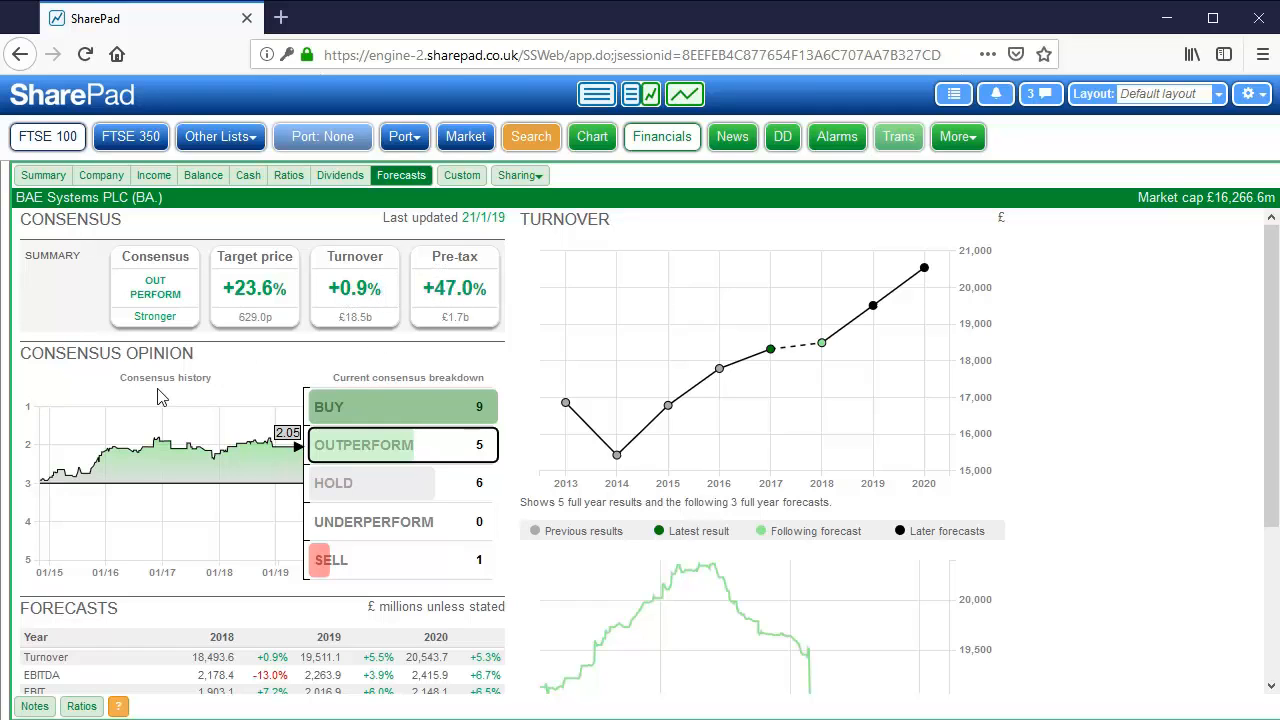
{"action": "scroll", "coordinate": [162, 397], "scroll_direction": "down", "scroll_amount": 3}
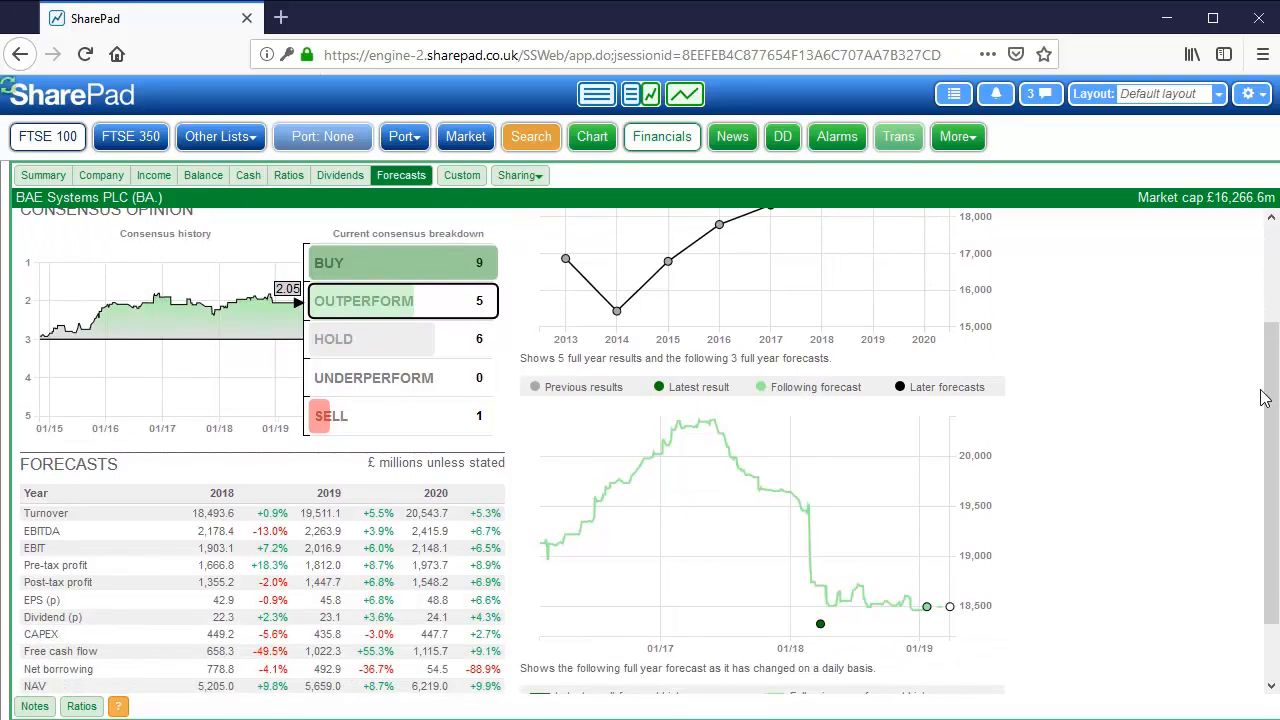
{"action": "scroll", "coordinate": [1266, 398], "scroll_direction": "up", "scroll_amount": 1}
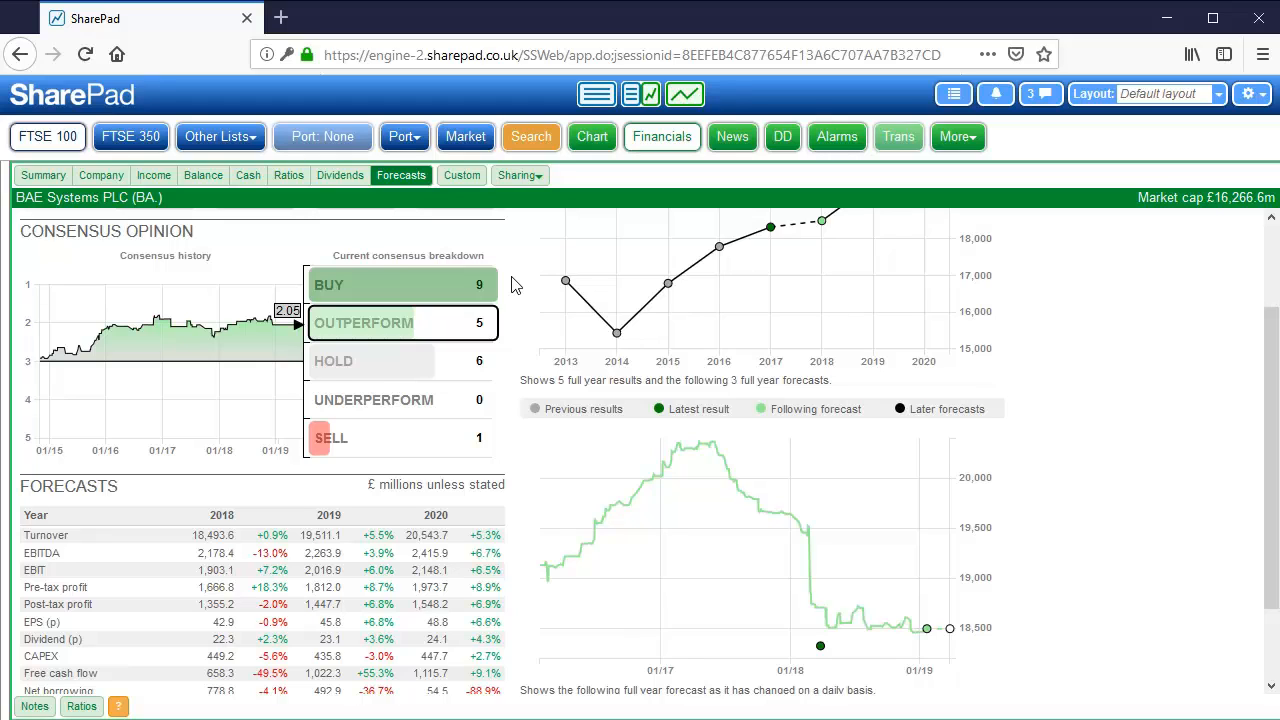
{"action": "scroll", "coordinate": [445, 425], "scroll_direction": "down", "scroll_amount": 1}
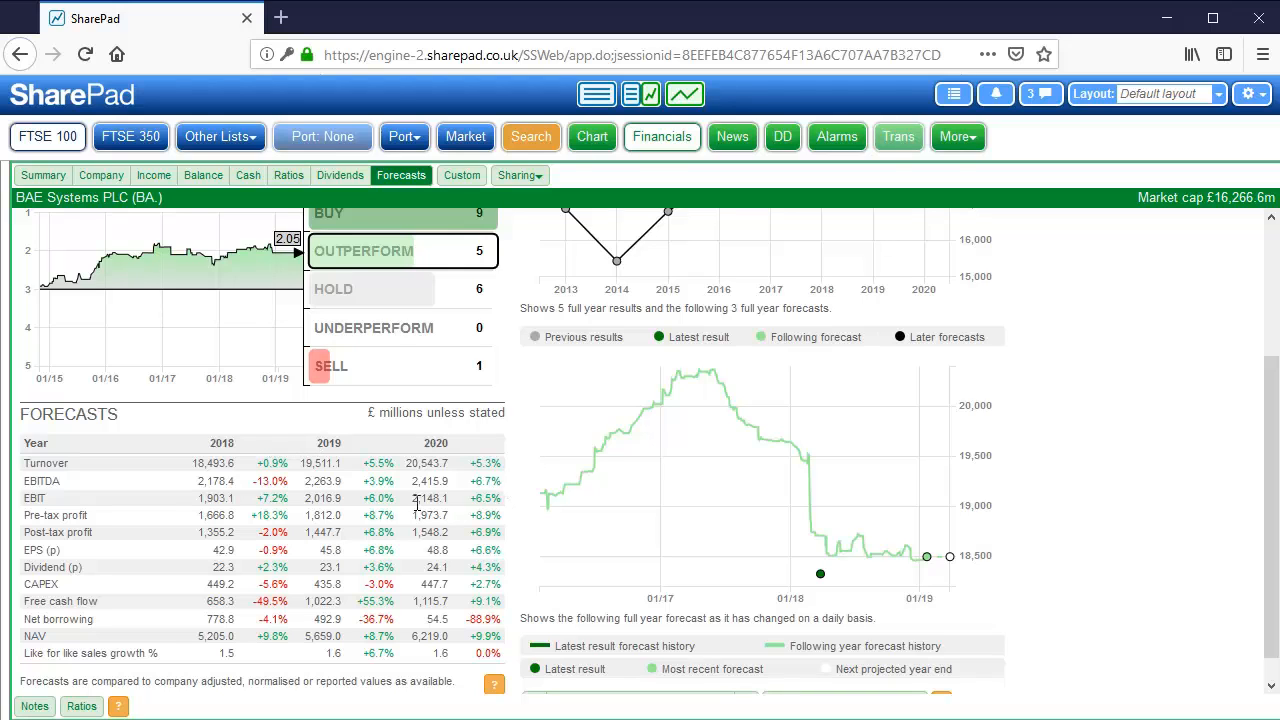
{"action": "scroll", "coordinate": [418, 503], "scroll_direction": "up", "scroll_amount": 3}
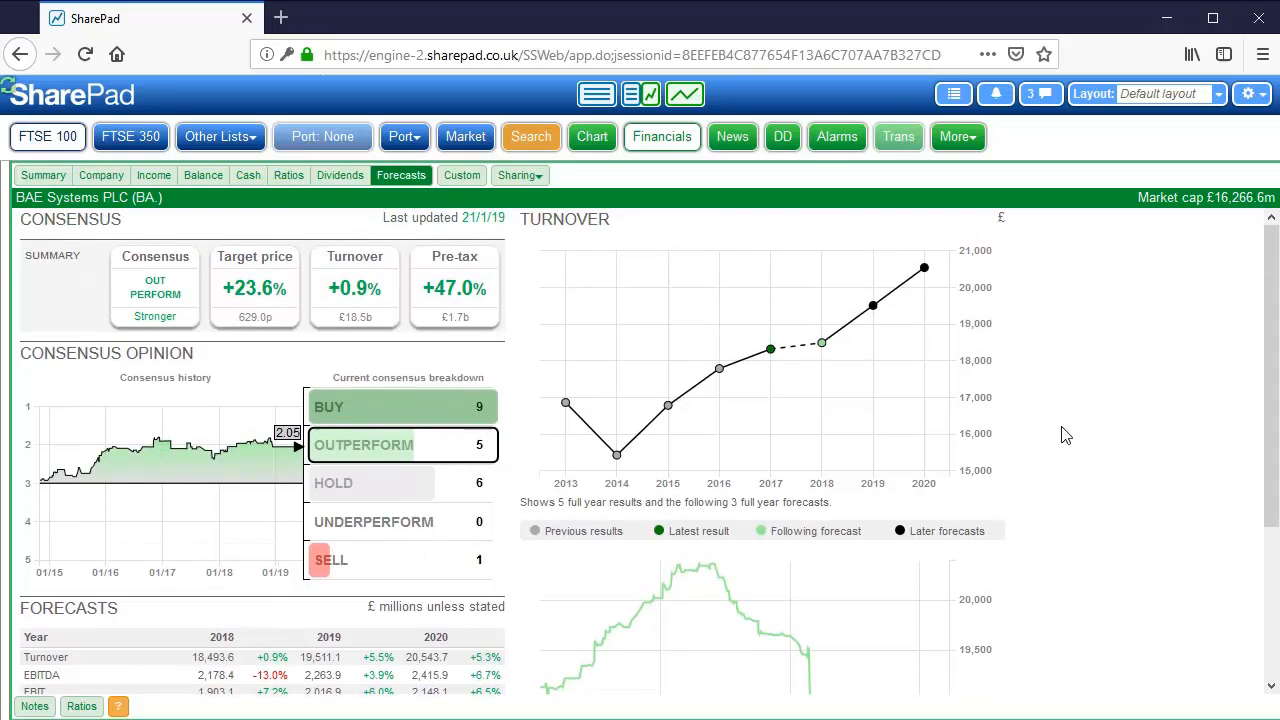
Examine the forecasts table and turnover forecast history, switch the forecast item to Target price and review its charts
{"action": "scroll", "coordinate": [1065, 435], "scroll_direction": "down", "scroll_amount": 3}
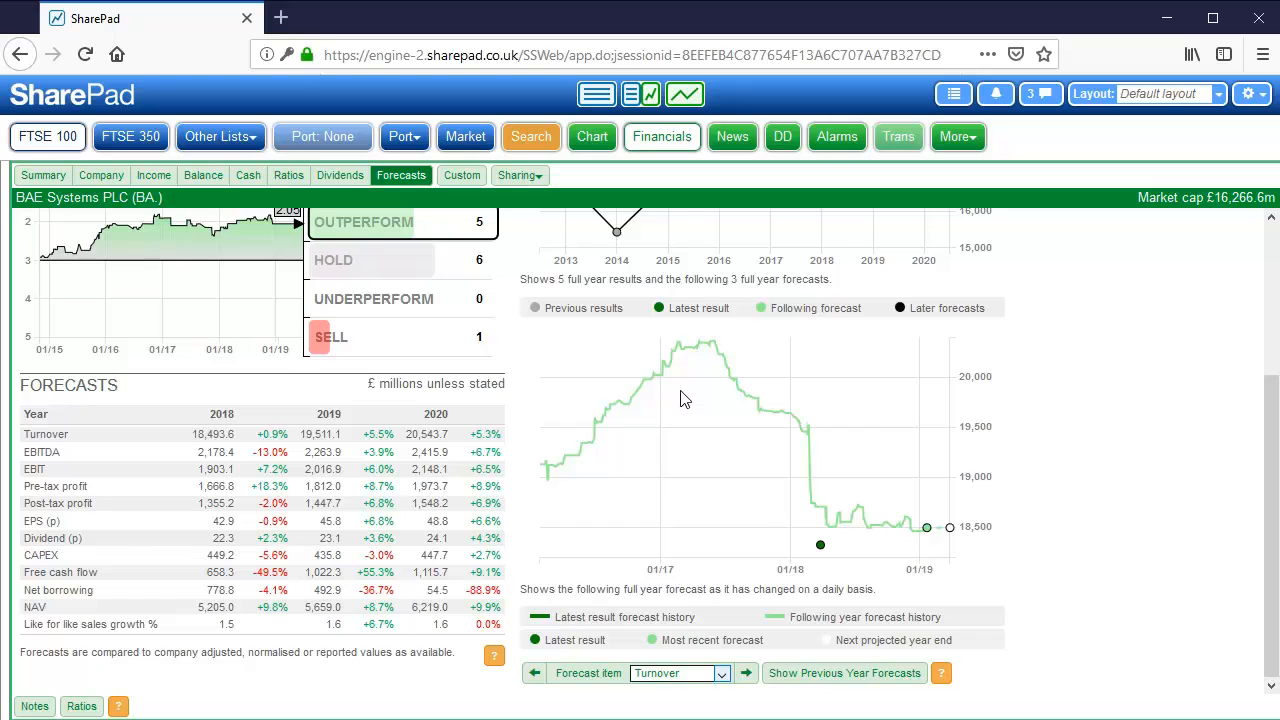
{"action": "scroll", "coordinate": [680, 400], "scroll_direction": "up", "scroll_amount": 2}
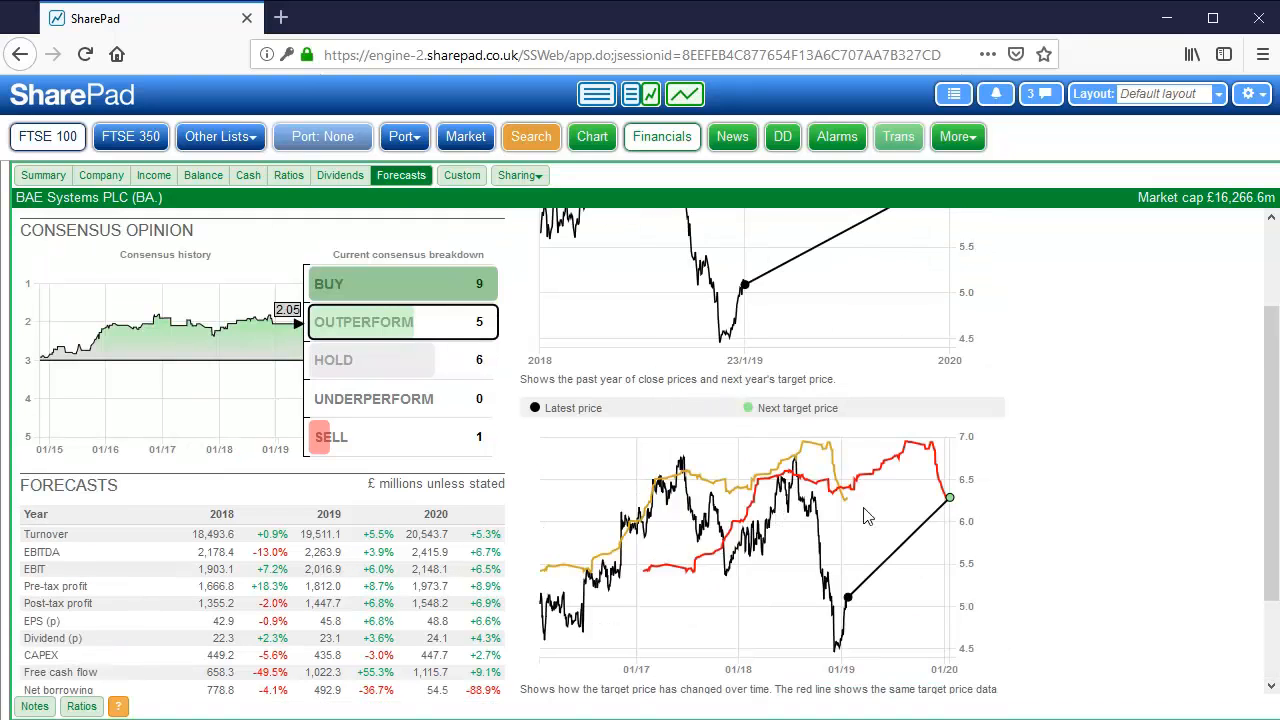
{"action": "scroll", "coordinate": [1033, 510], "scroll_direction": "down", "scroll_amount": 2}
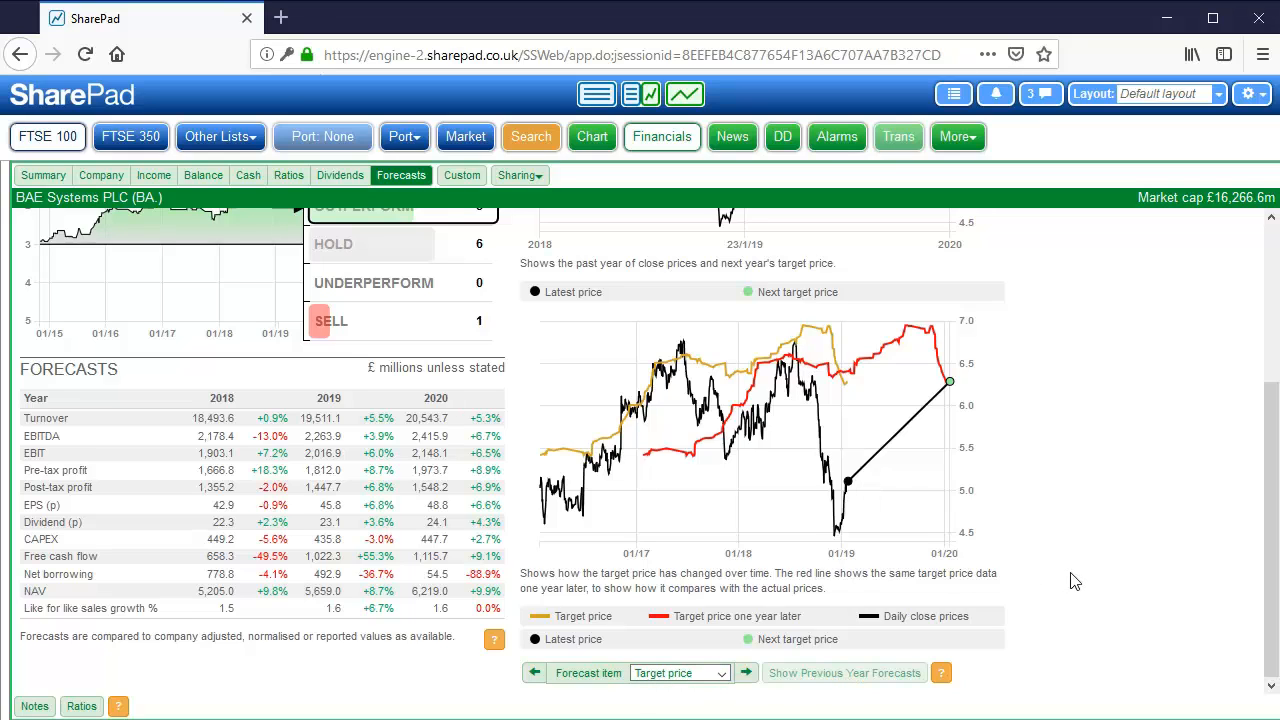
{"action": "scroll", "coordinate": [1074, 581], "scroll_direction": "up", "scroll_amount": 4}
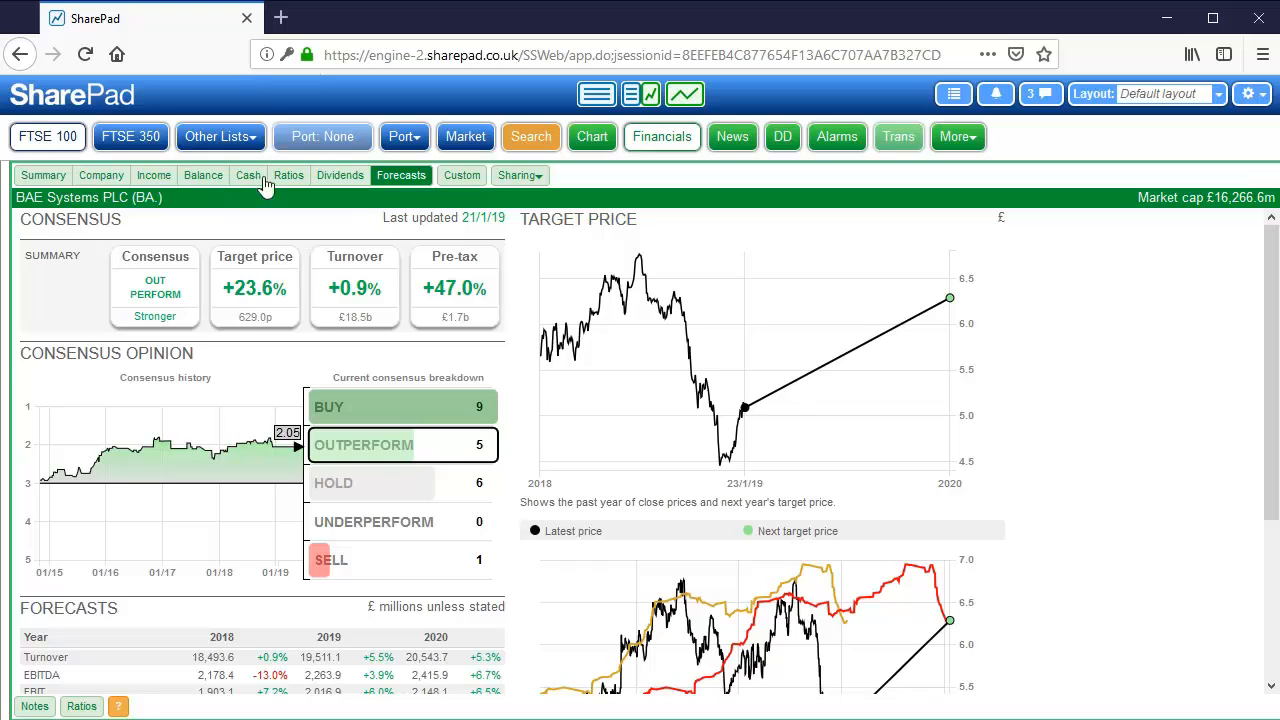
Open the custom financials page in design mode and create a new table section named "Section 1"
{"action": "left_click", "coordinate": [468, 176]}
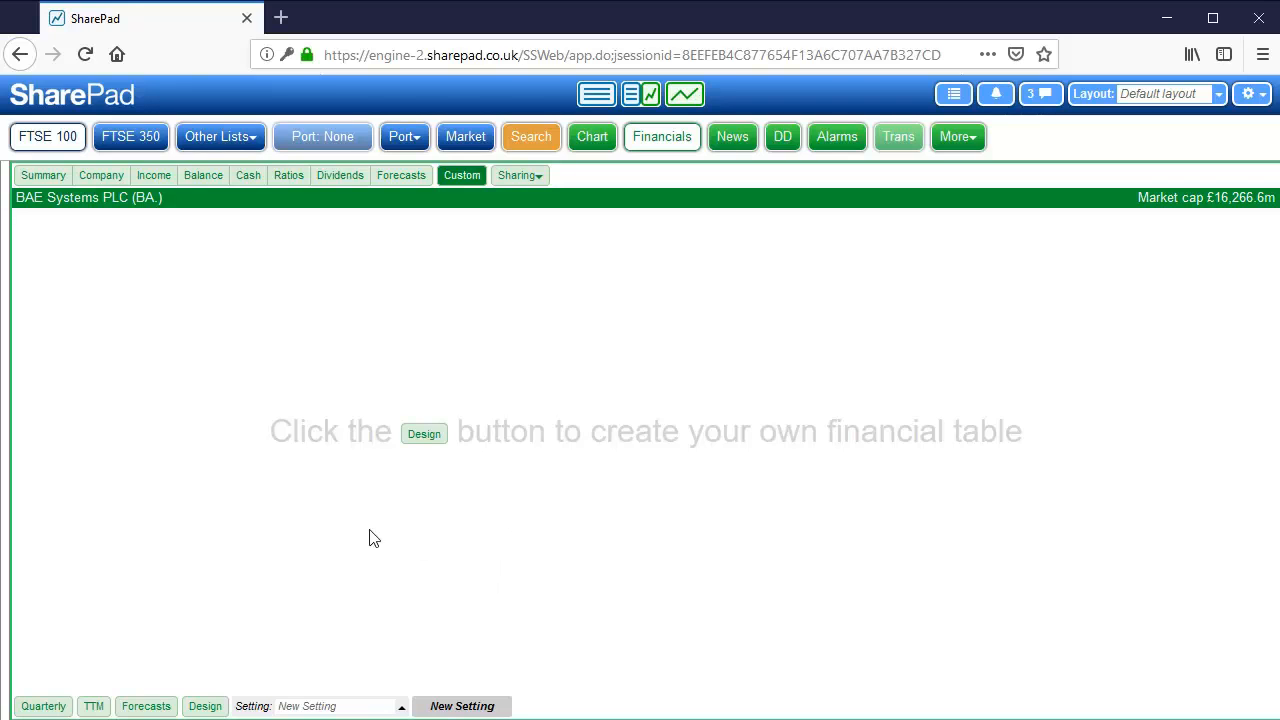
{"action": "left_click", "coordinate": [205, 707]}
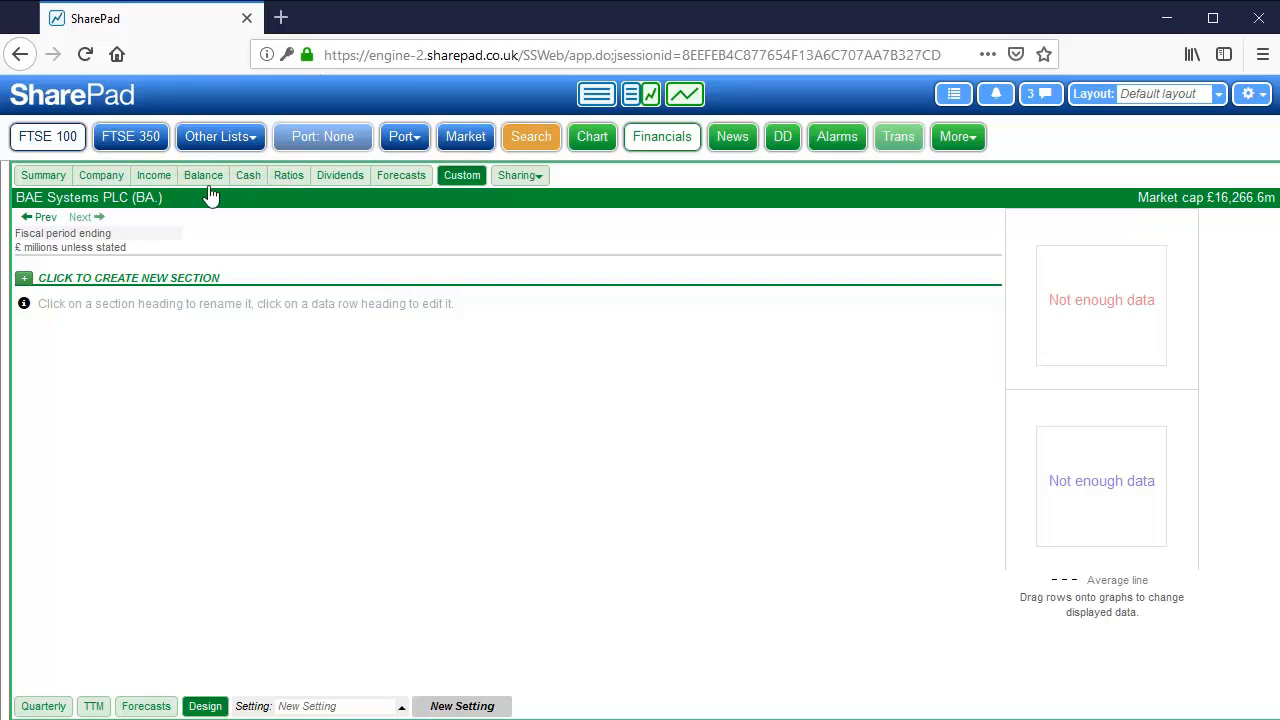
{"action": "left_click", "coordinate": [24, 282]}
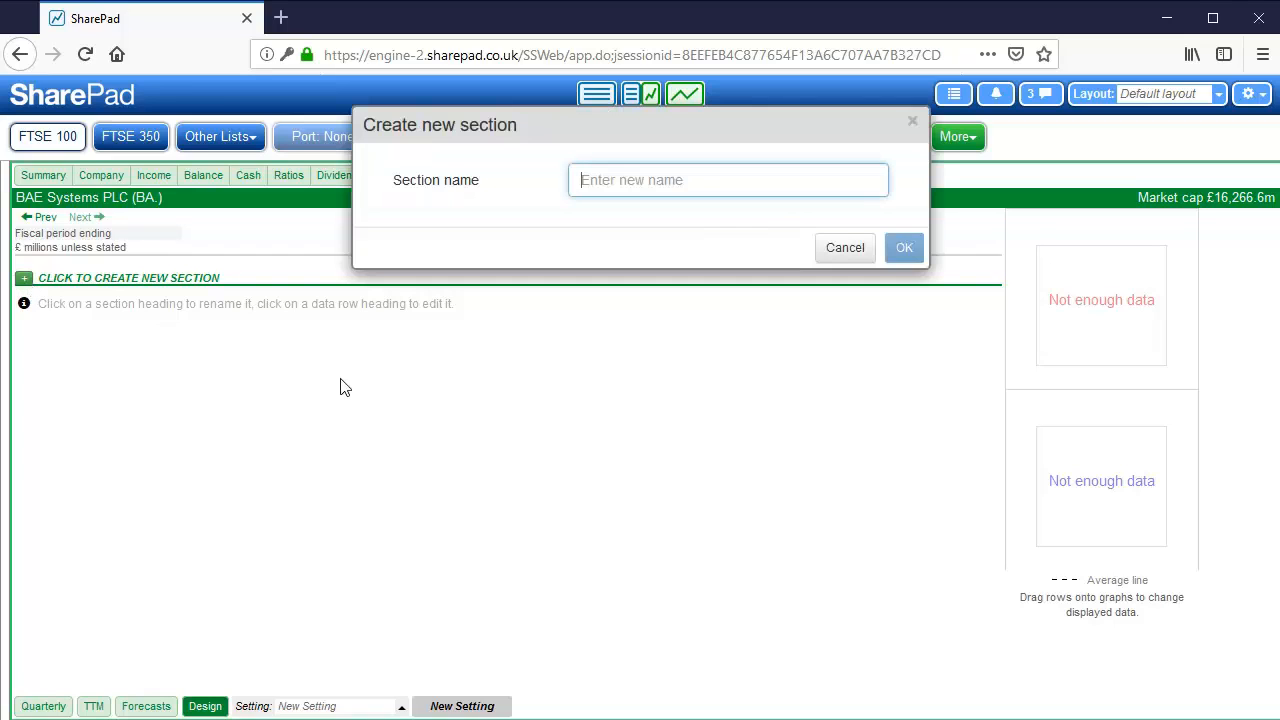
{"action": "type", "text": "Section 1"}
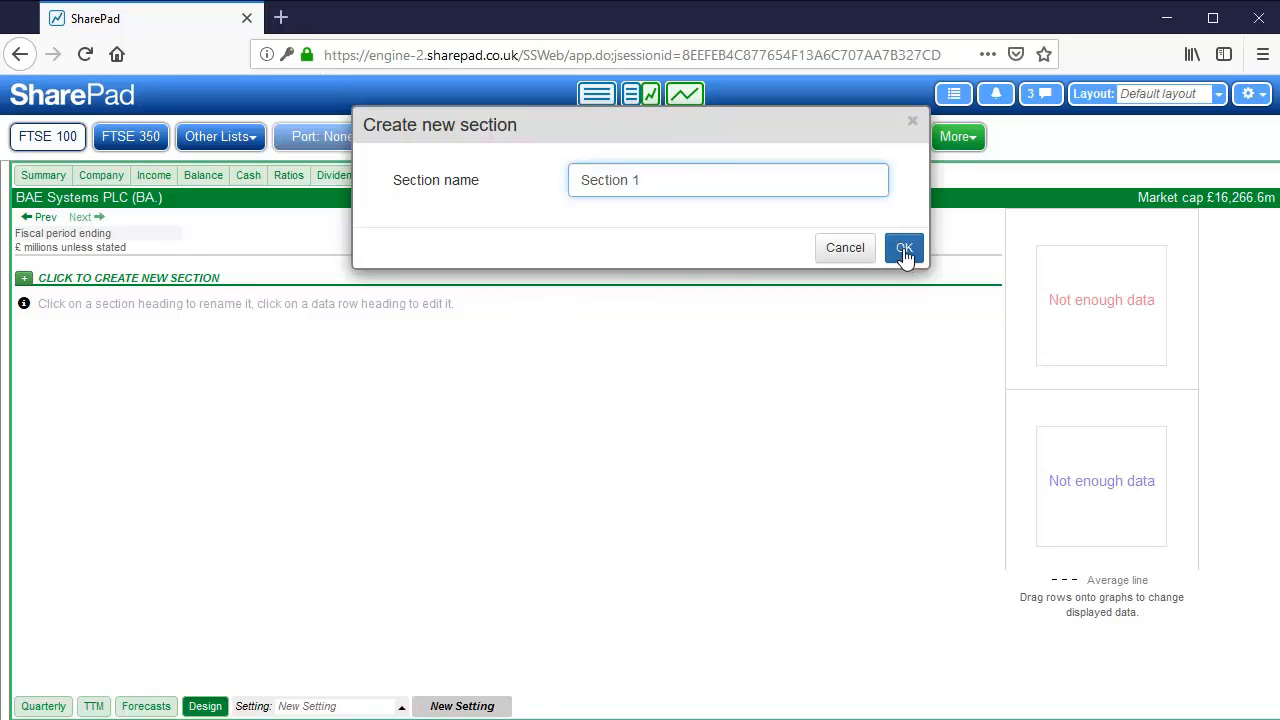
{"action": "left_click", "coordinate": [904, 250]}
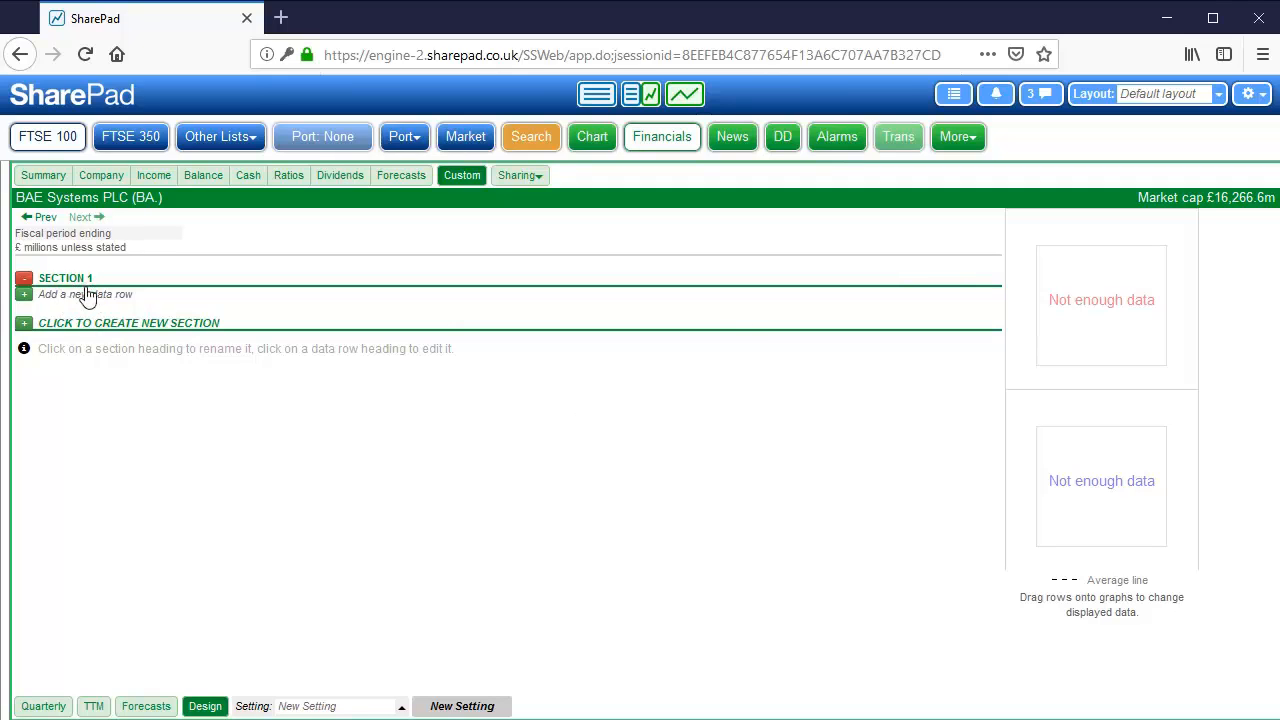
Start a new data row in Section 1, search the data items for "turnover" and select the Financial item Turnover
{"action": "left_click", "coordinate": [24, 296]}
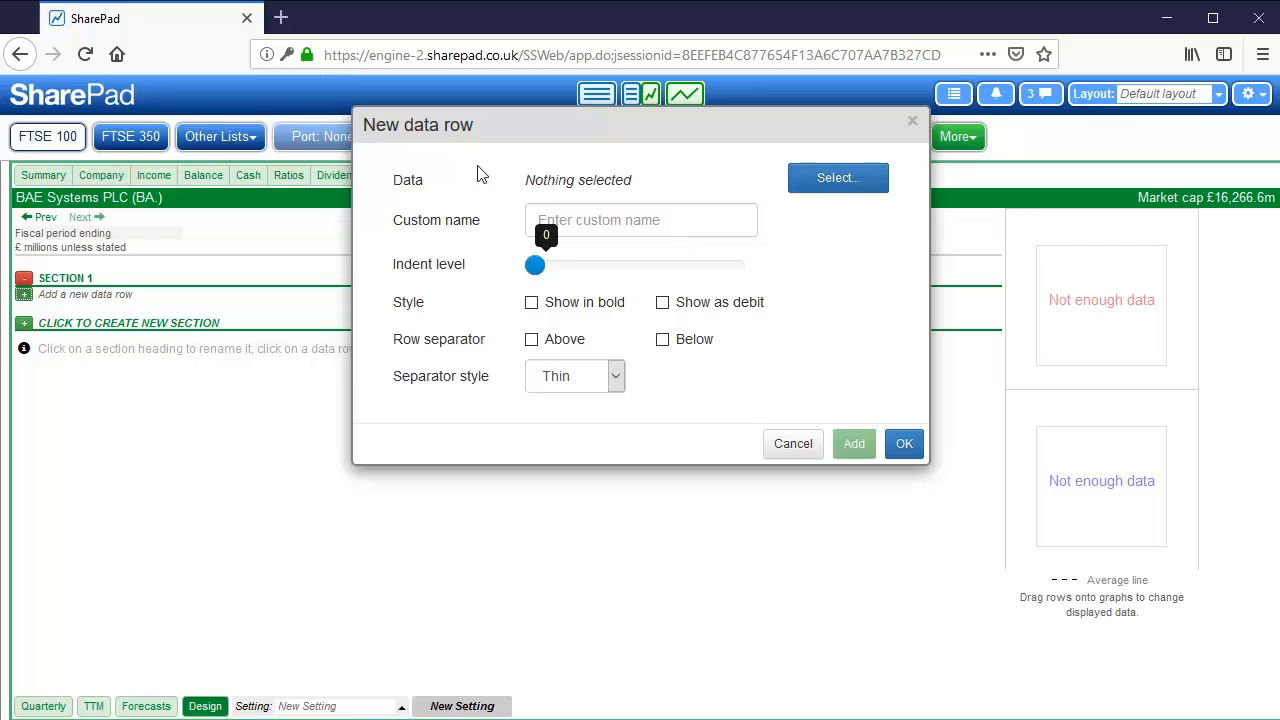
{"action": "left_click", "coordinate": [858, 182]}
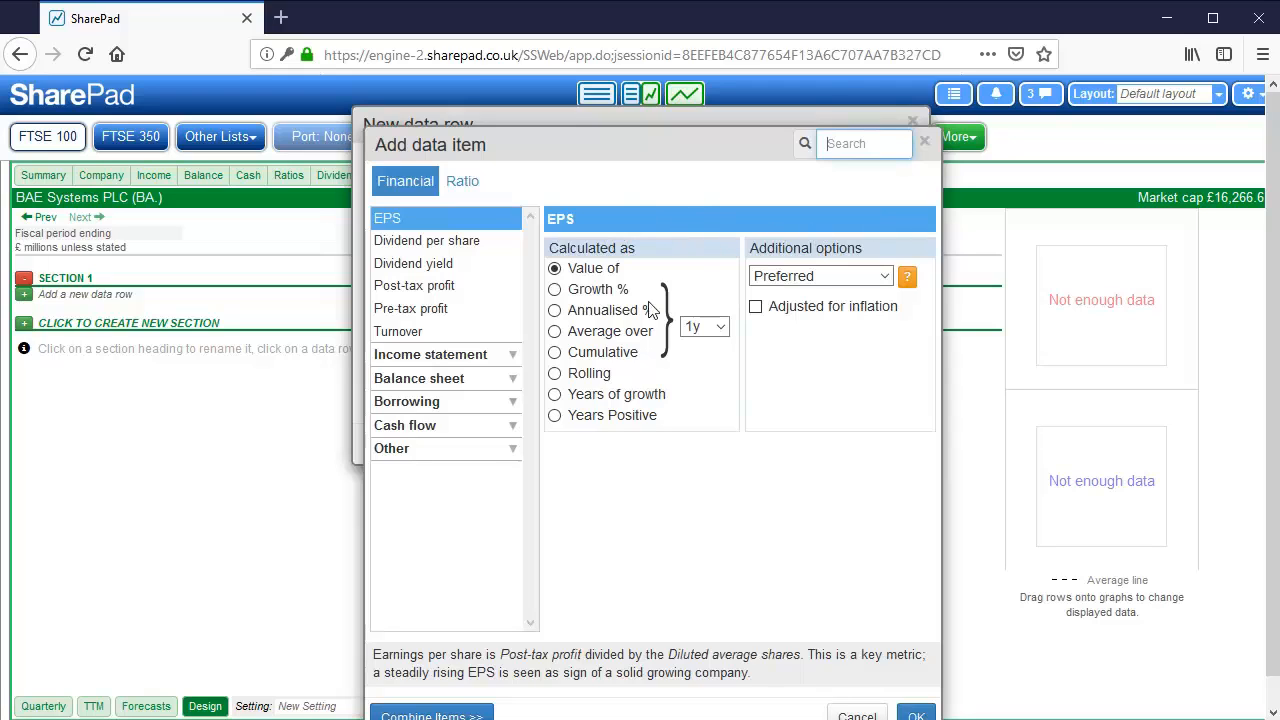
{"action": "left_click", "coordinate": [398, 333]}
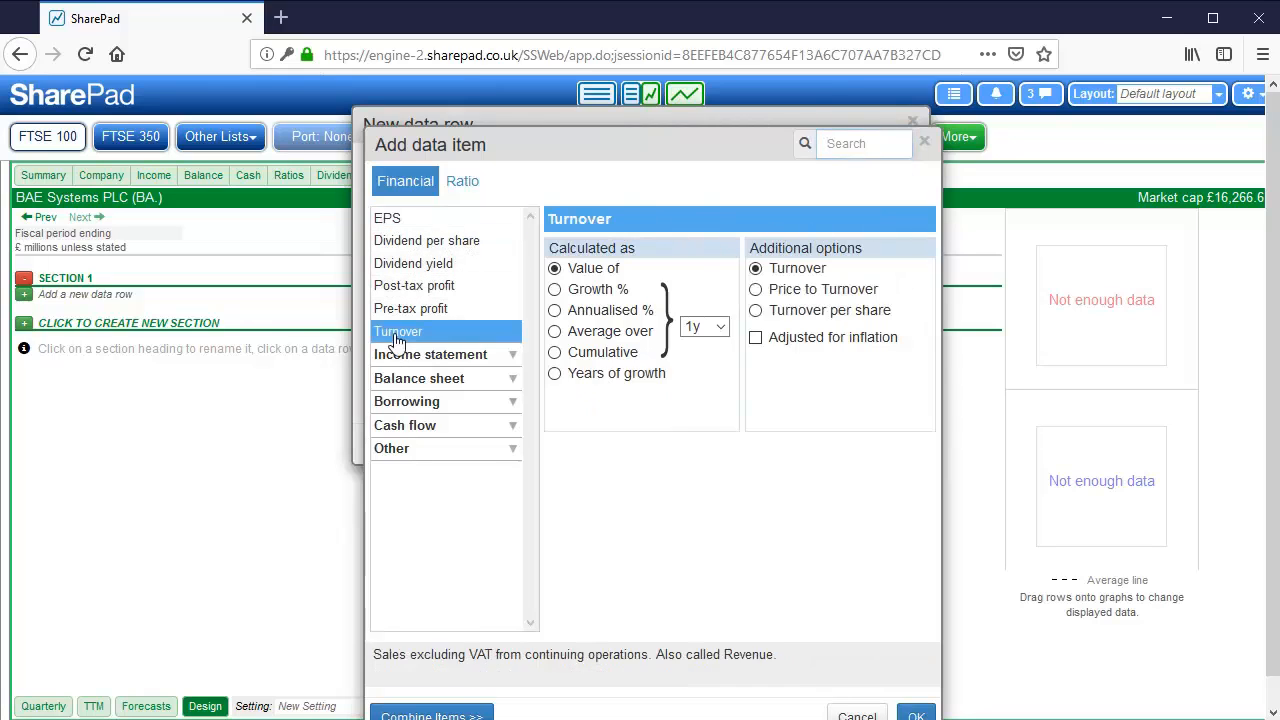
{"action": "left_click", "coordinate": [389, 221]}
{"action": "left_click", "coordinate": [855, 145]}
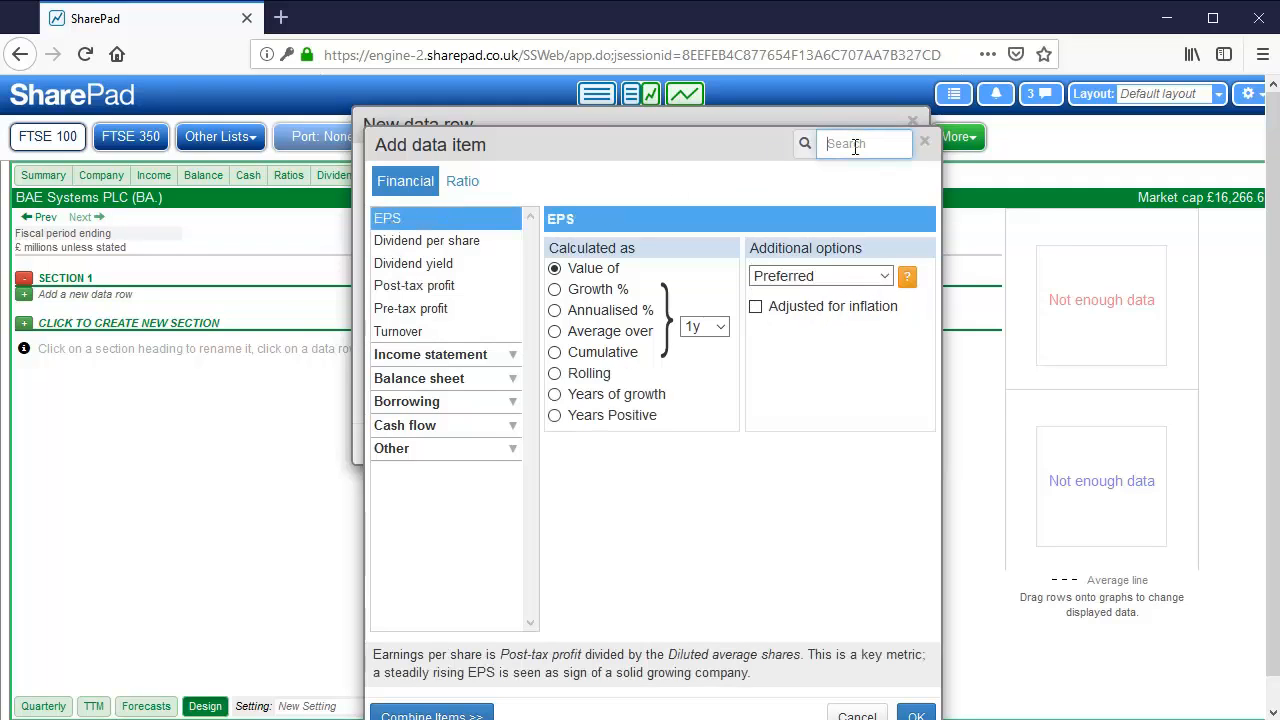
{"action": "type", "text": "turnover"}
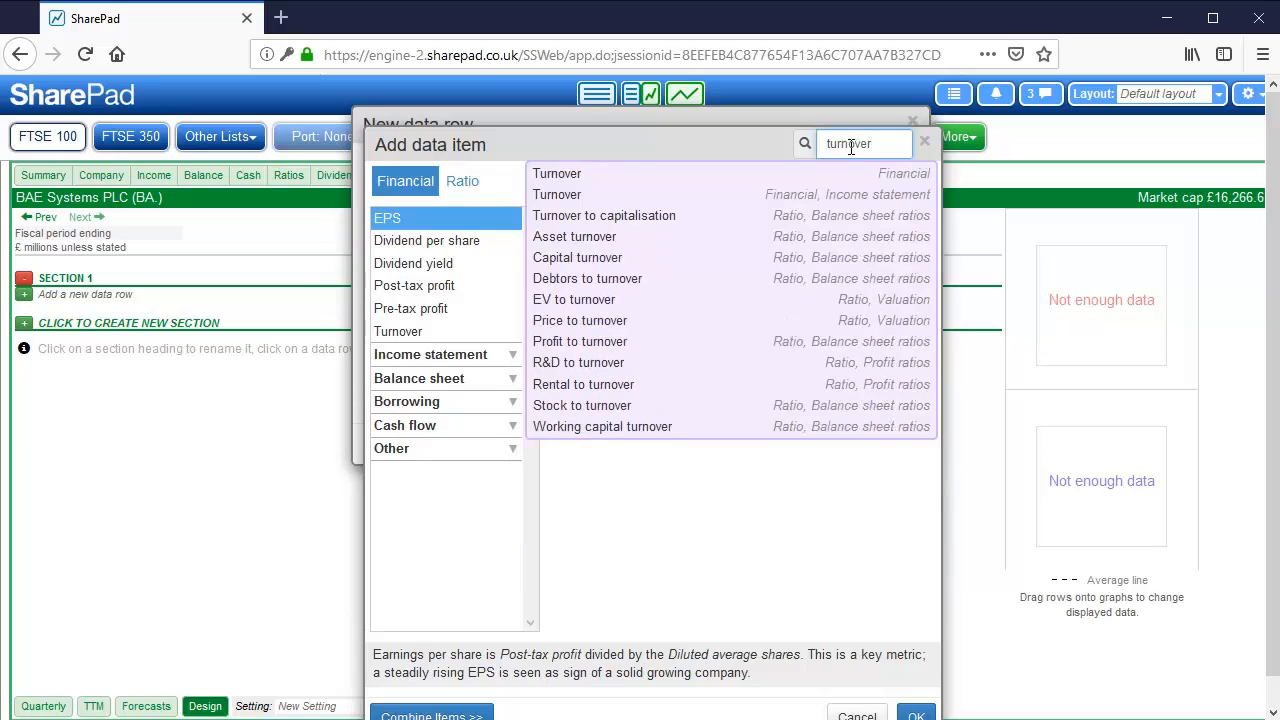
{"action": "left_click", "coordinate": [612, 176]}
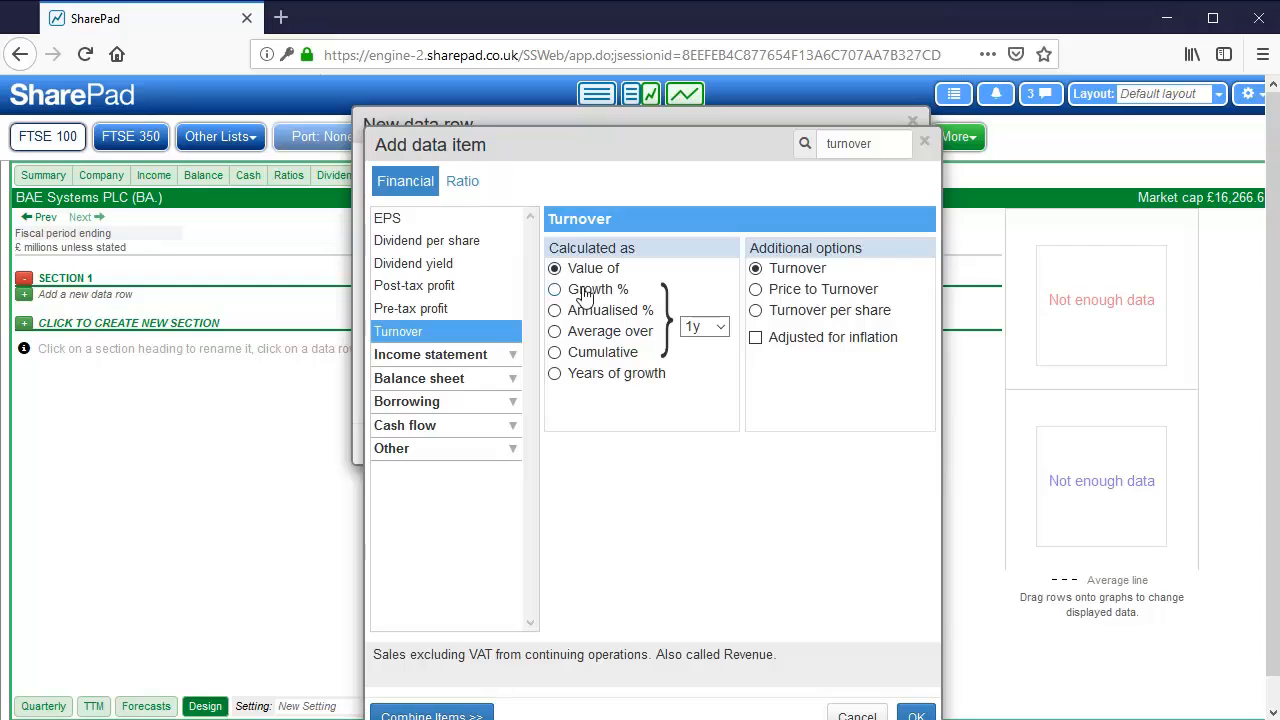
{"action": "left_click", "coordinate": [915, 713]}
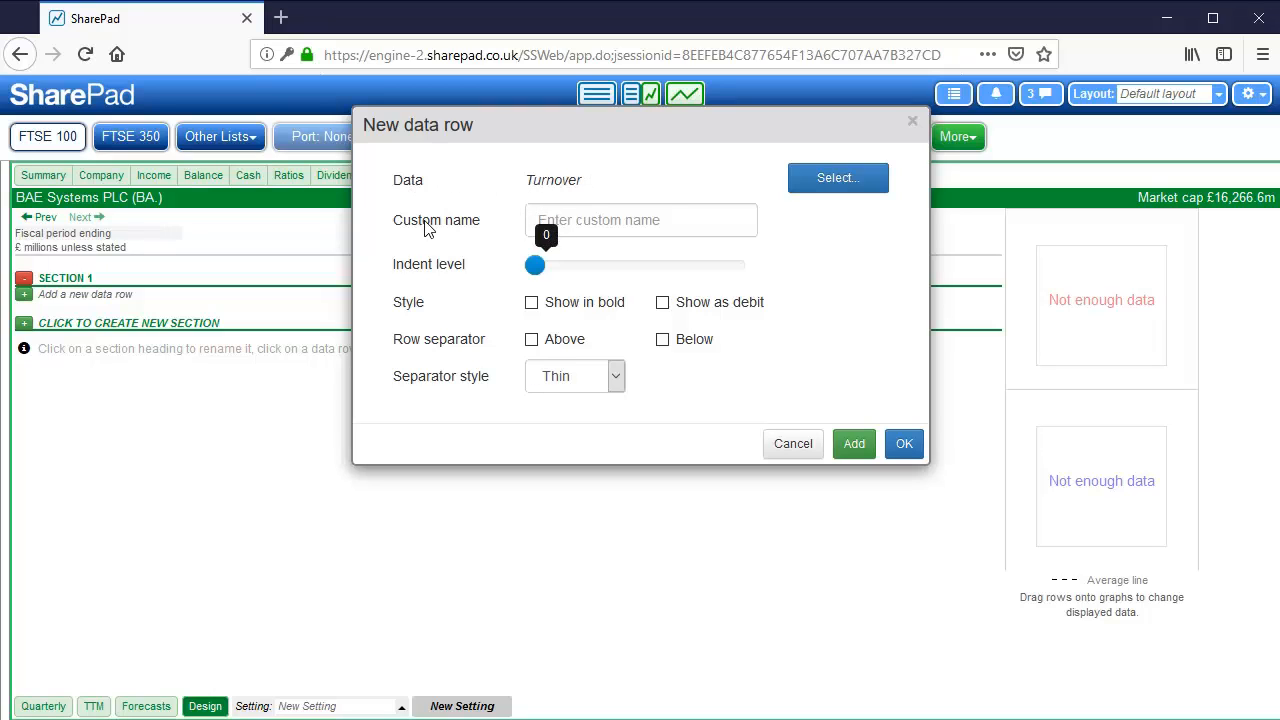
Add the Turnover row with no custom name and the default styling, and leave table design mode
{"action": "left_click", "coordinate": [611, 221]}
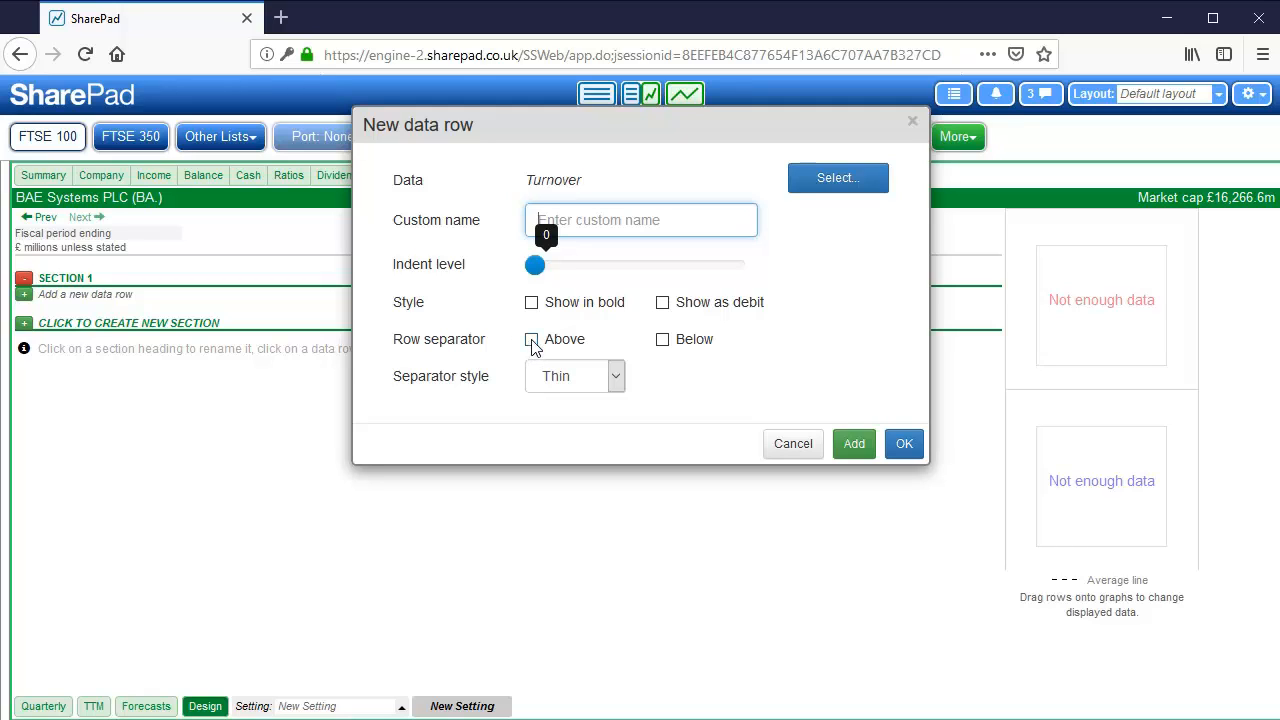
{"action": "left_click", "coordinate": [905, 444]}
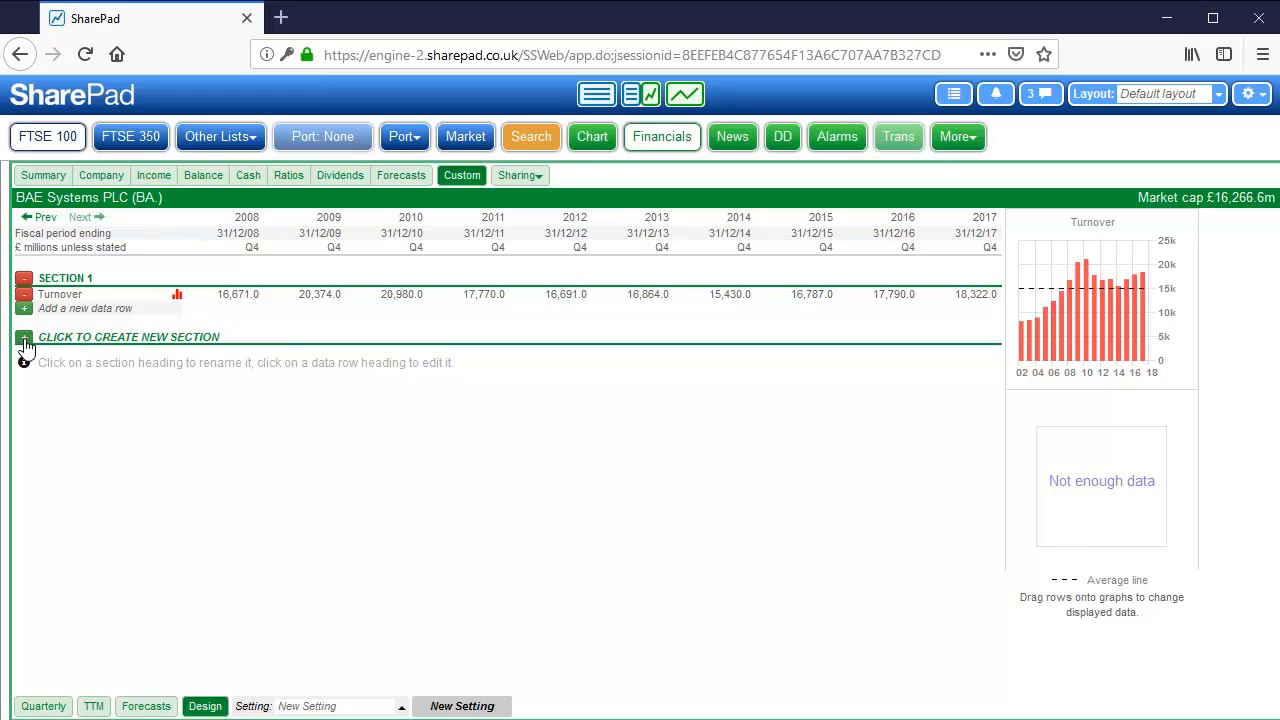
{"action": "left_click", "coordinate": [205, 706]}
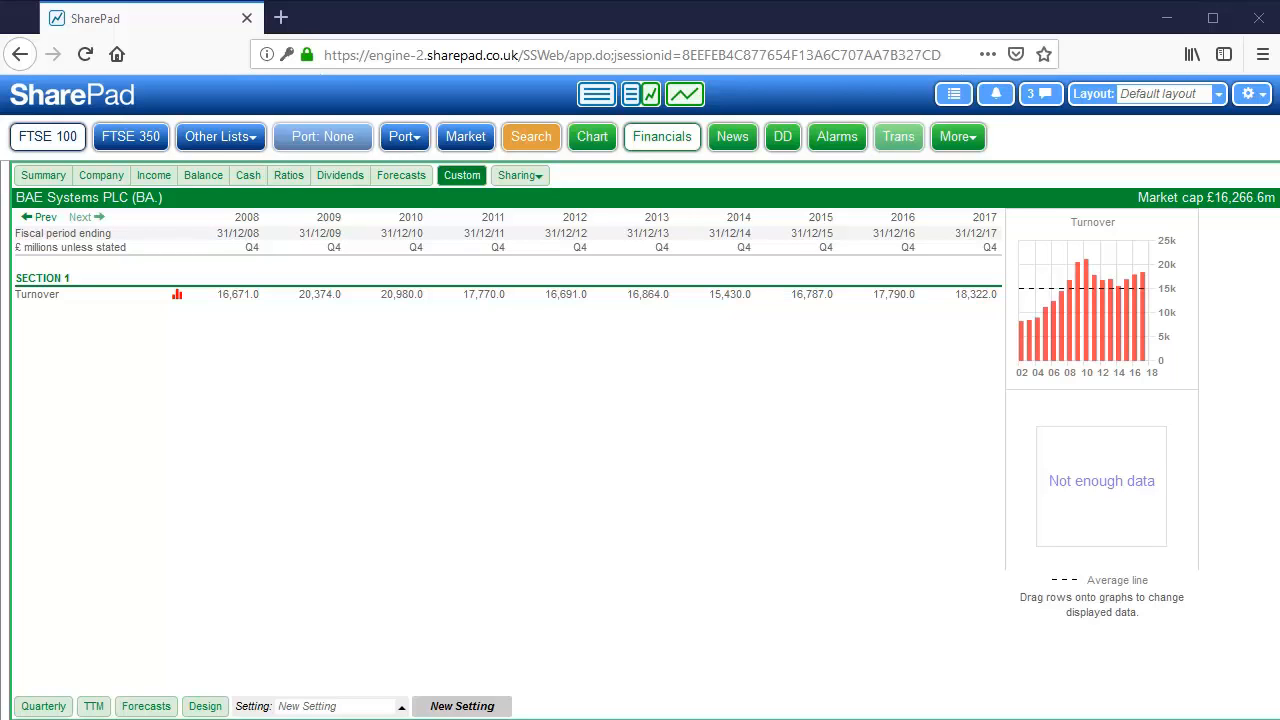
Show the share list on its own, switch it to the FTSE 350 and create a new list setting named "My Financials"
{"action": "left_click", "coordinate": [598, 97]}
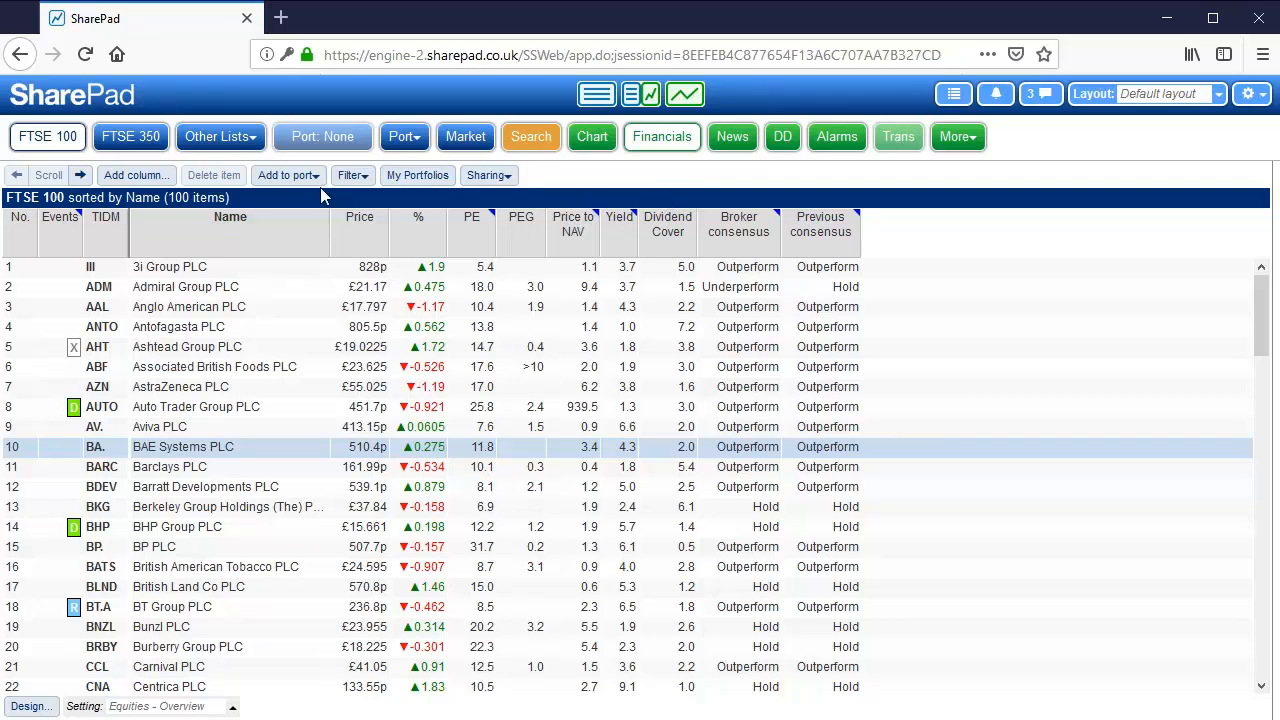
{"action": "left_click", "coordinate": [128, 146]}
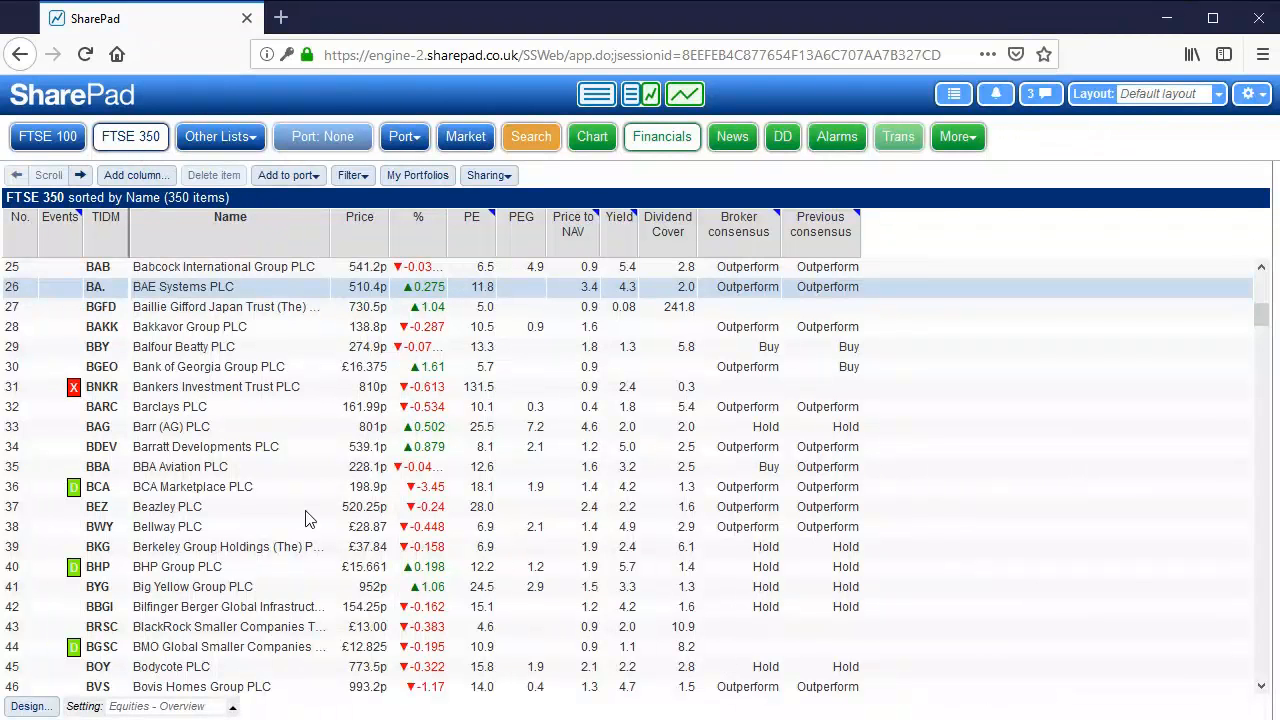
{"action": "left_click", "coordinate": [166, 707]}
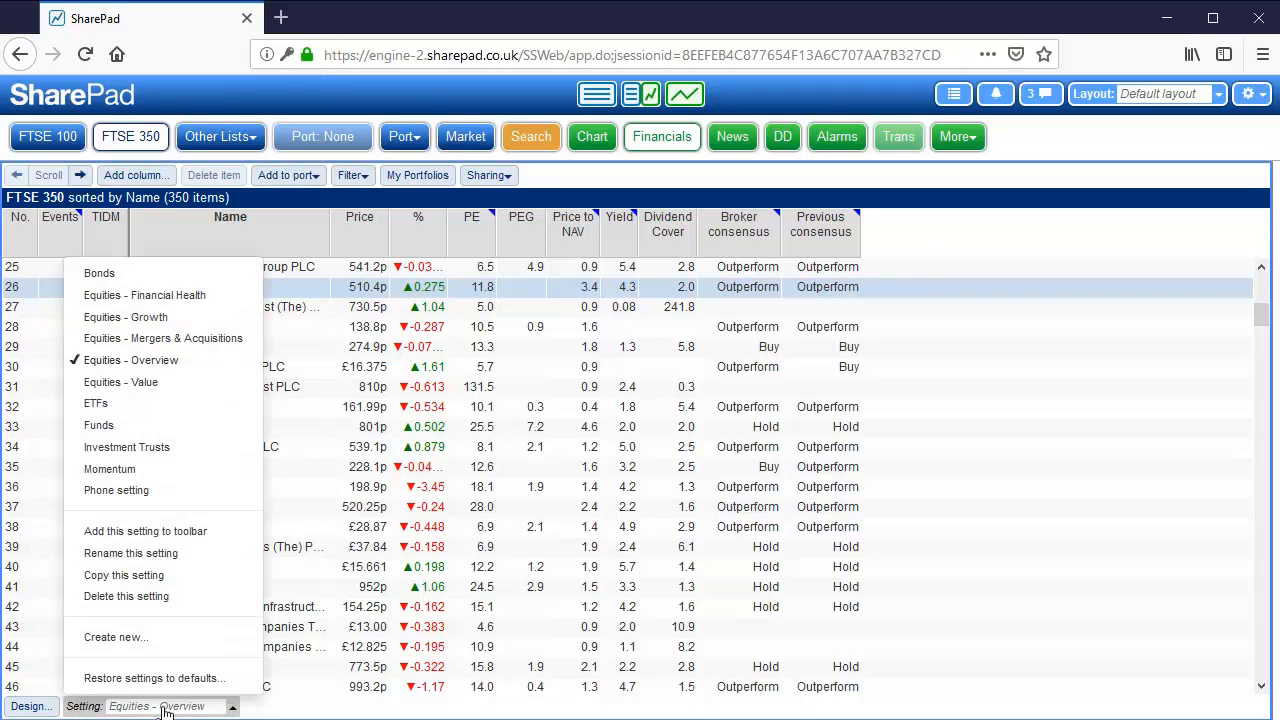
{"action": "left_click", "coordinate": [138, 647]}
{"action": "type", "text": "M"}
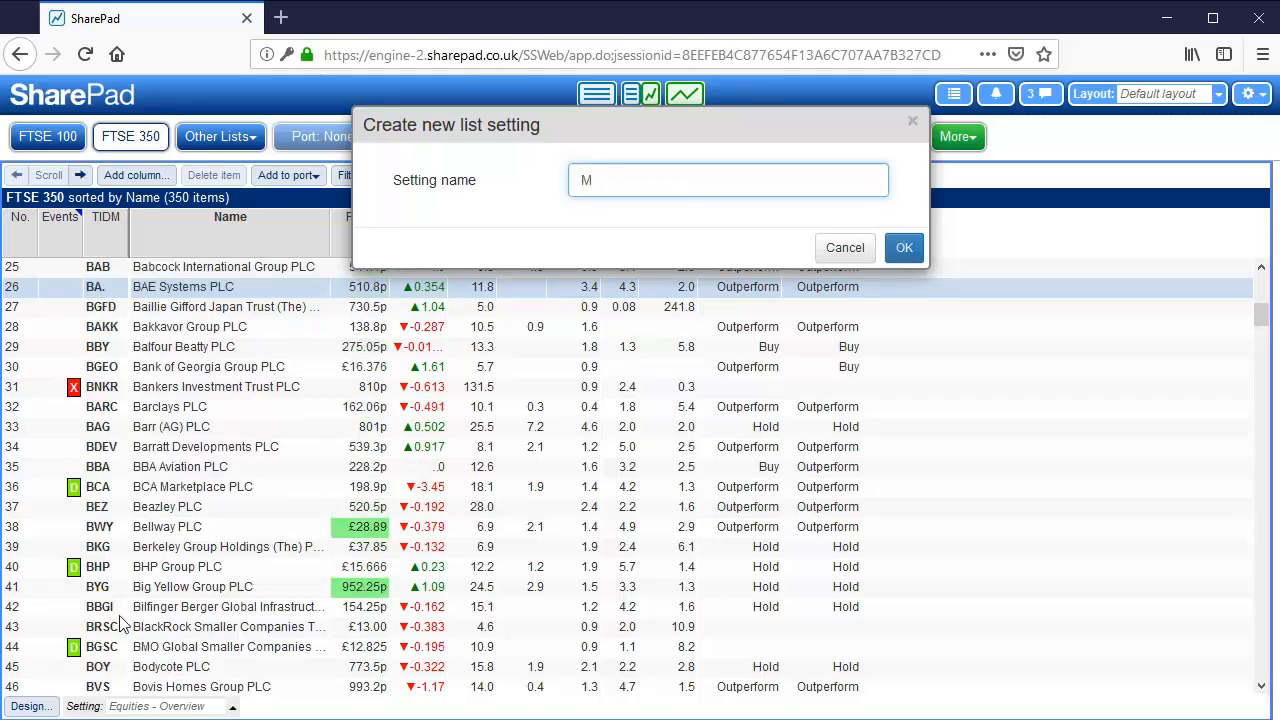
{"action": "type", "text": "y Fina"}
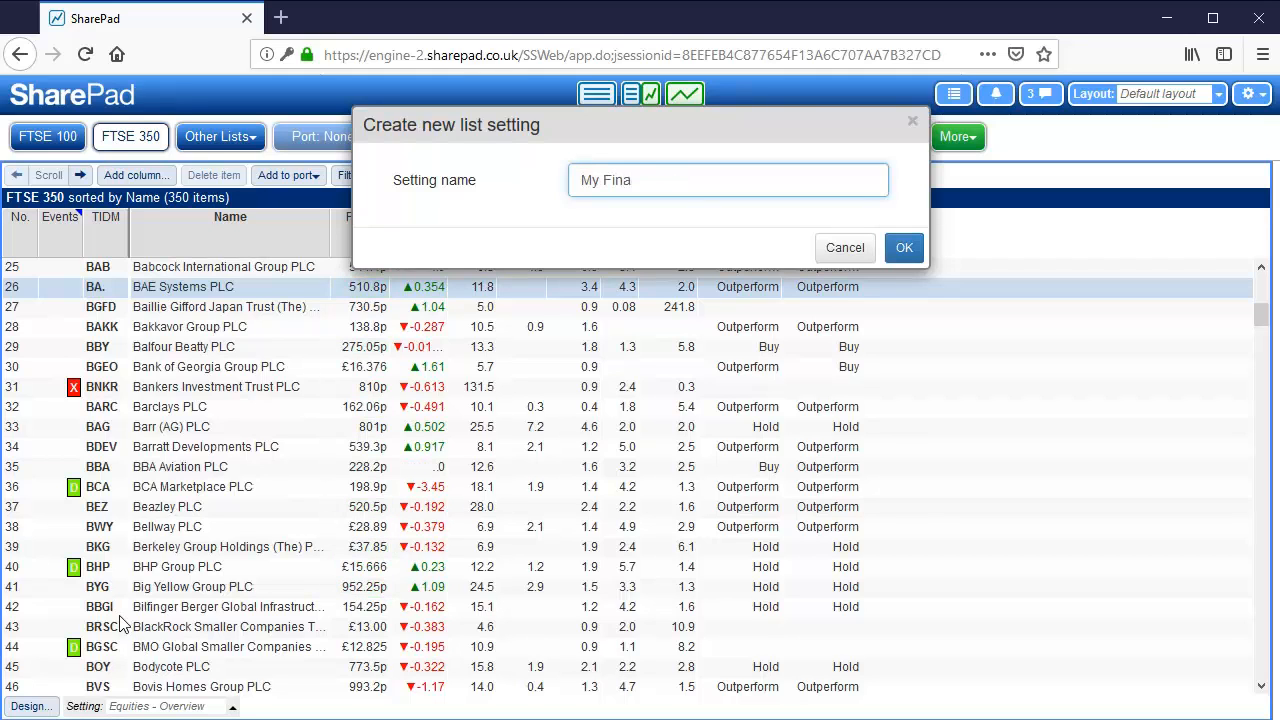
{"action": "type", "text": "ncials"}
{"action": "left_click", "coordinate": [904, 250]}
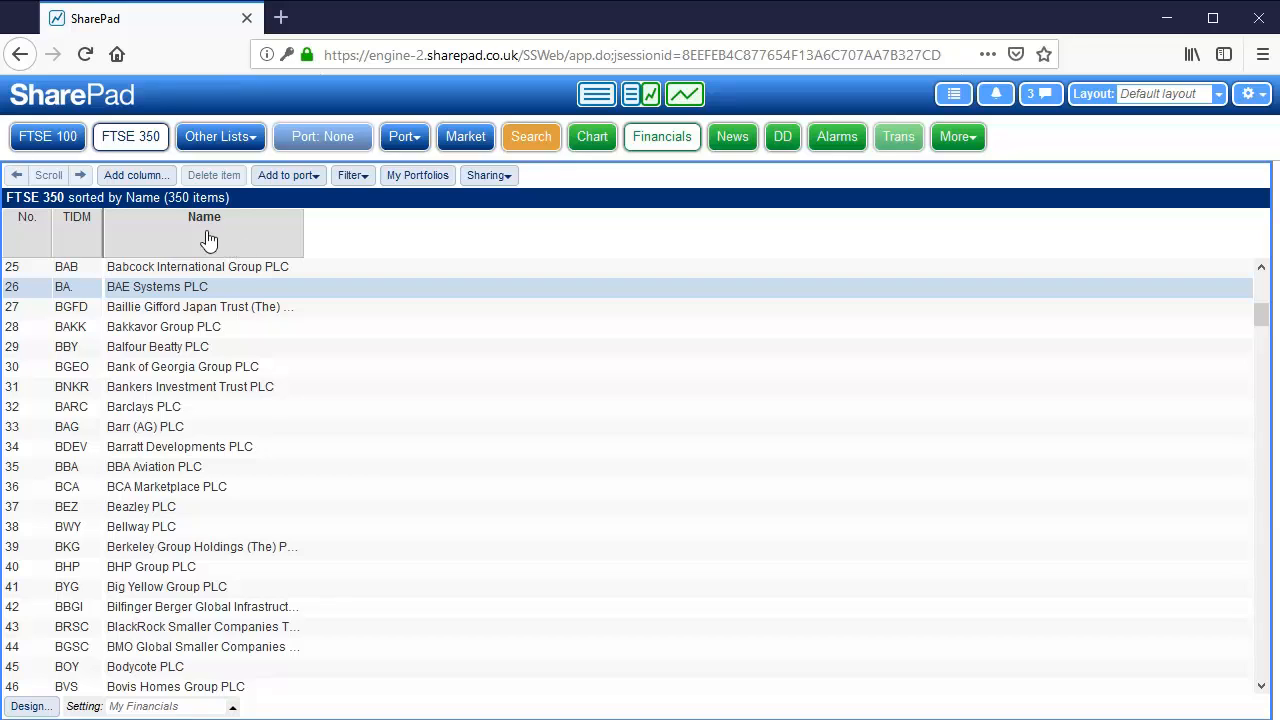
Start adding a column with the Financial item Post-tax profit and move the dialog aside to uncover the list
{"action": "left_click", "coordinate": [136, 175]}
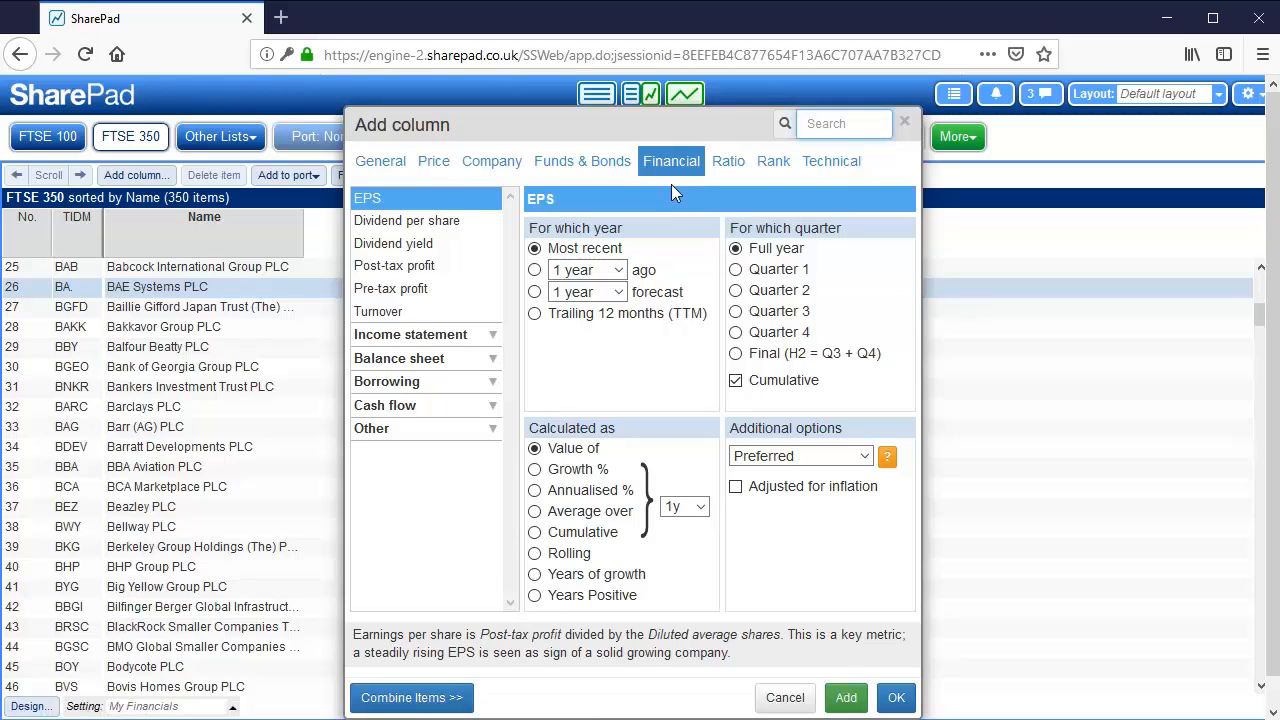
{"action": "left_click", "coordinate": [369, 272]}
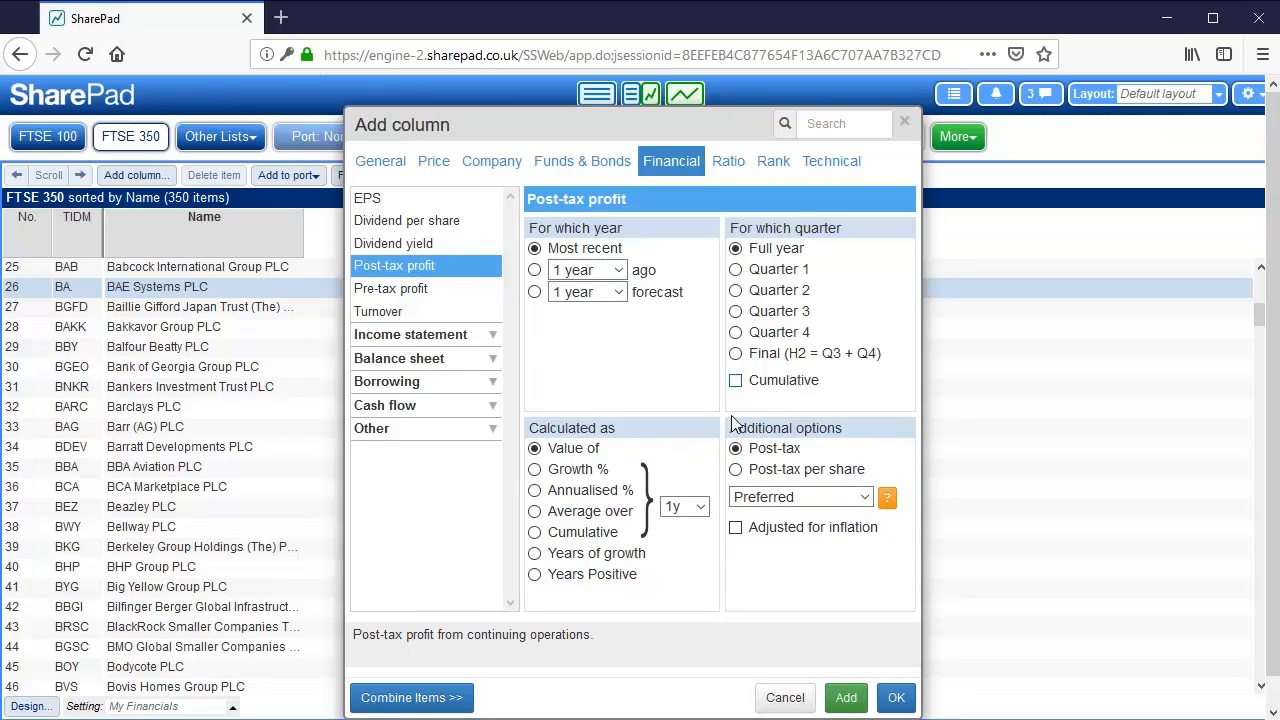
{"action": "left_click", "coordinate": [382, 291]}
{"action": "left_click", "coordinate": [395, 267]}
{"action": "left_click_drag", "start_coordinate": [711, 137], "coordinate": [880, 107]}
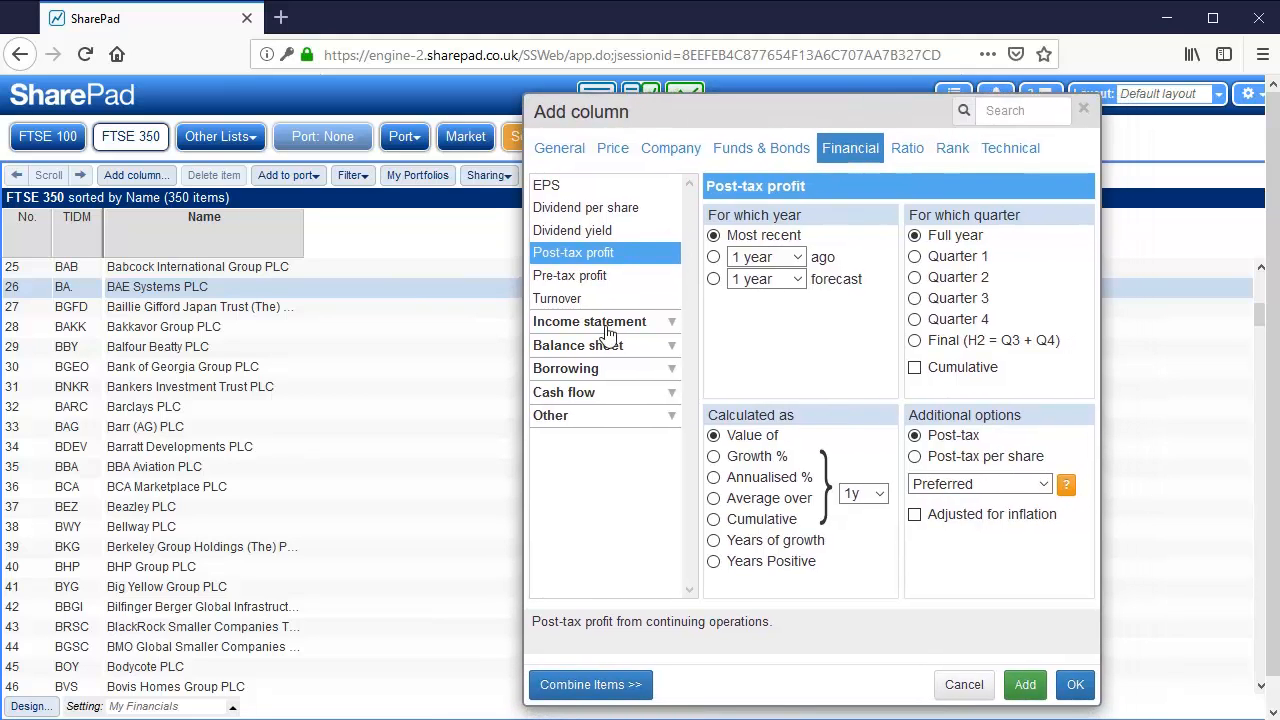
Try the 1 year ago and 1 year forecast options for post-tax profit and return to Most recent
{"action": "left_click", "coordinate": [714, 258]}
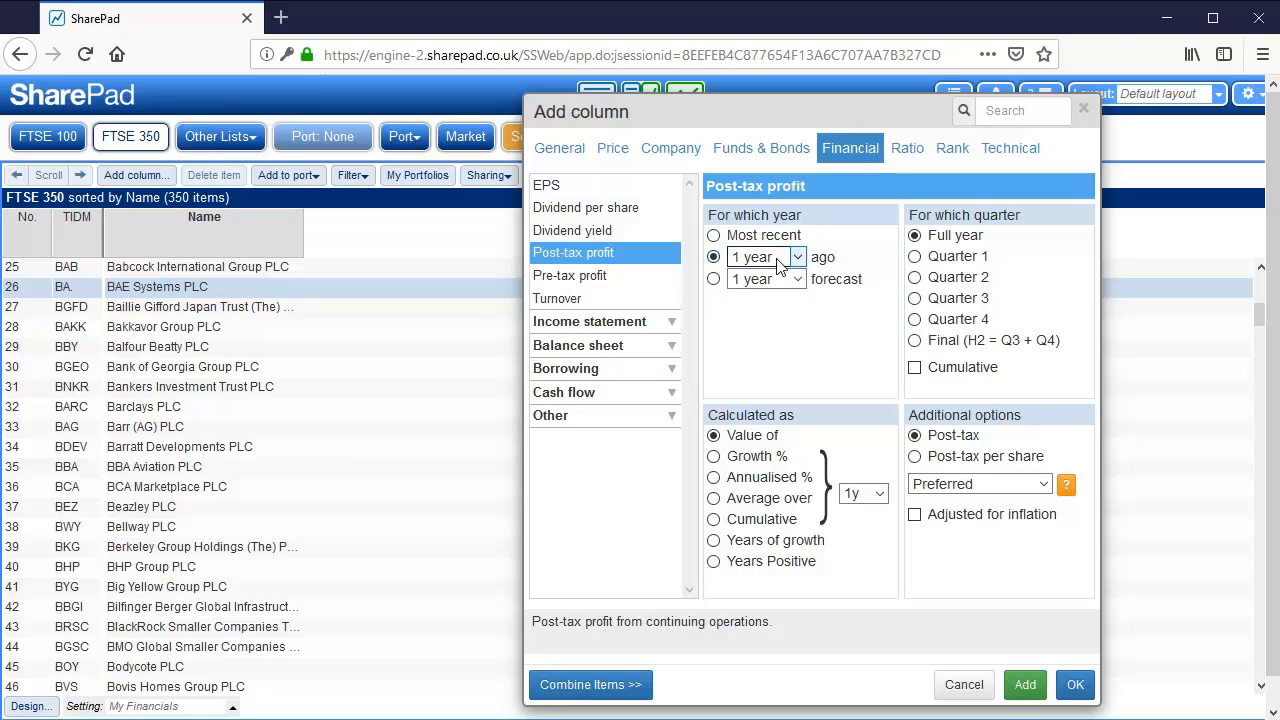
{"action": "left_click", "coordinate": [713, 279]}
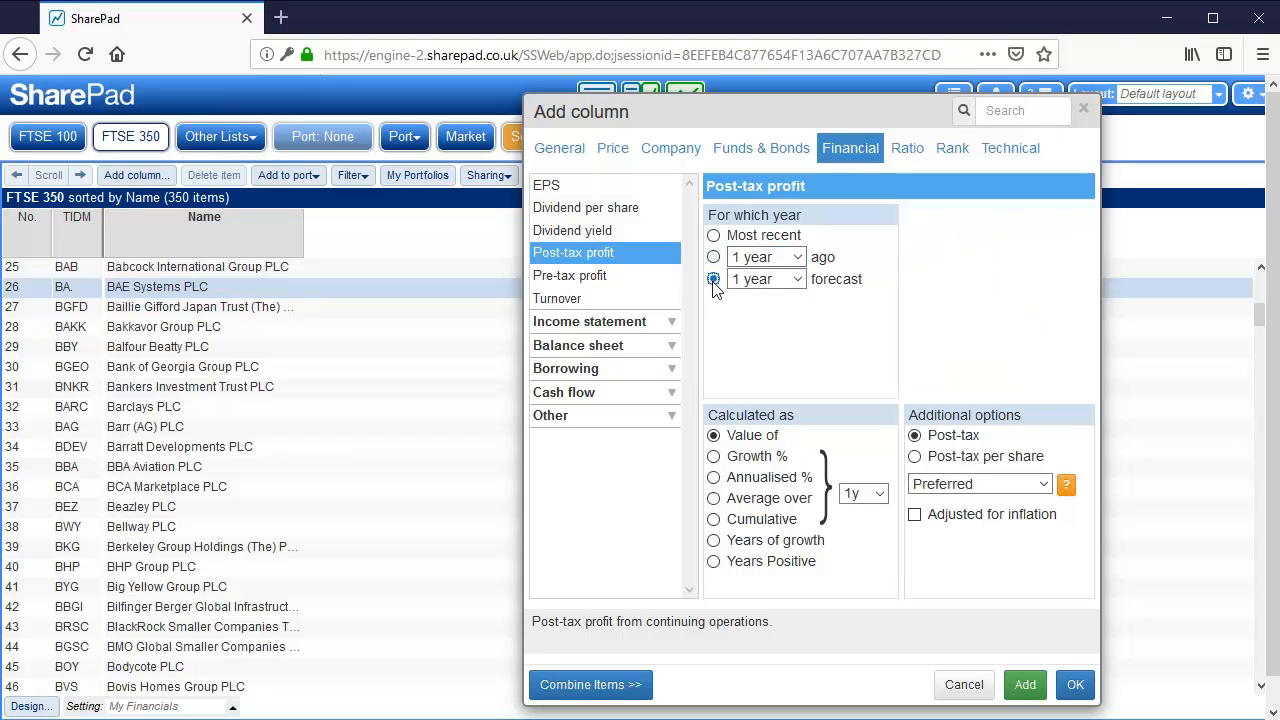
{"action": "left_click", "coordinate": [766, 284]}
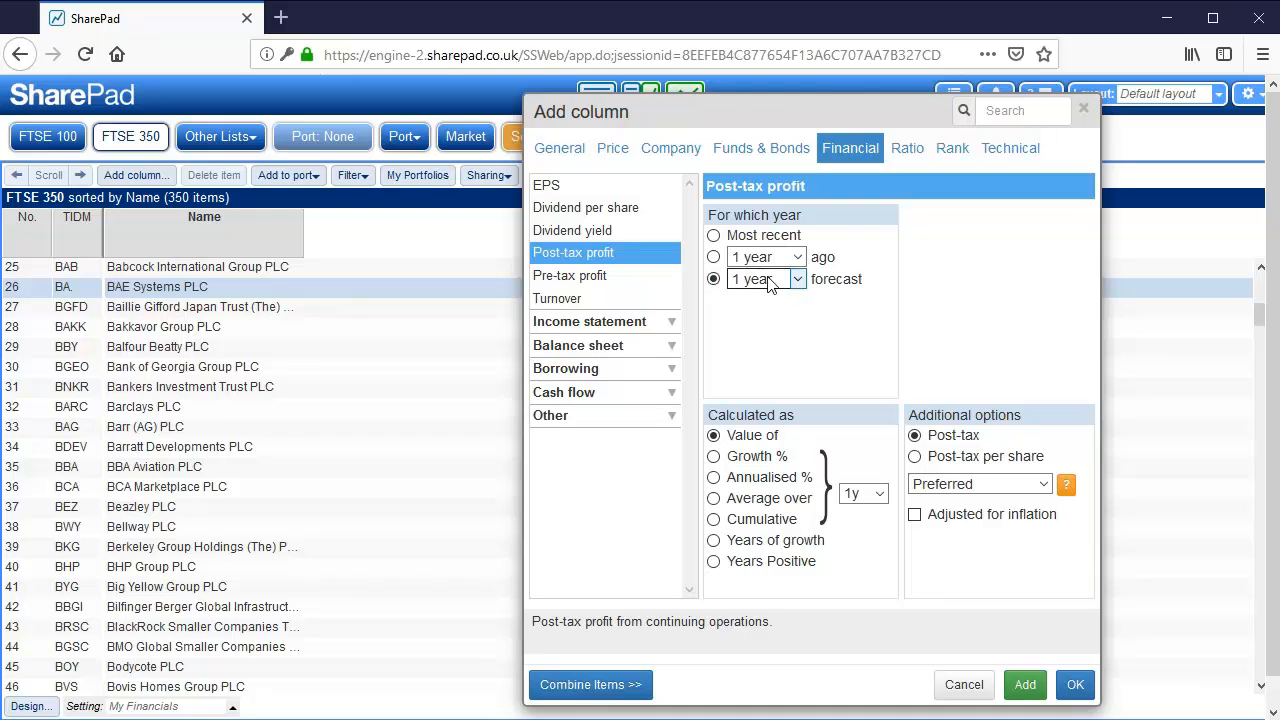
{"action": "left_click", "coordinate": [713, 258]}
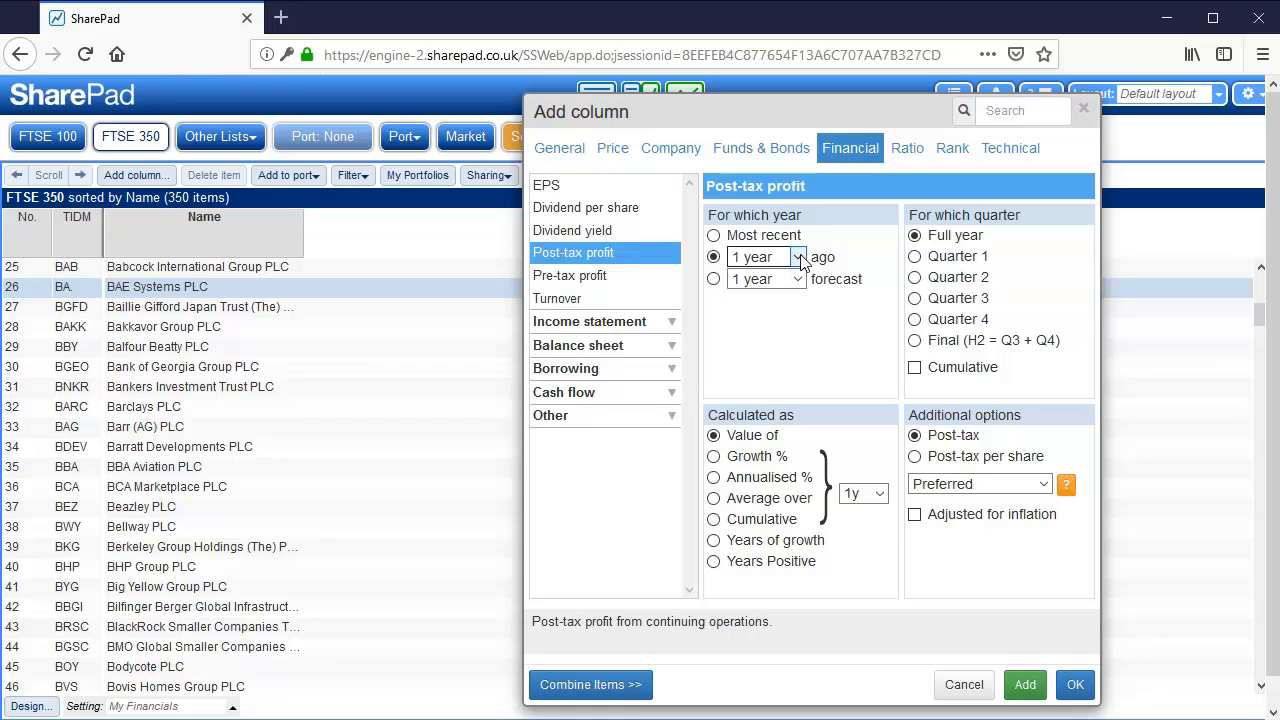
{"action": "left_click", "coordinate": [714, 237]}
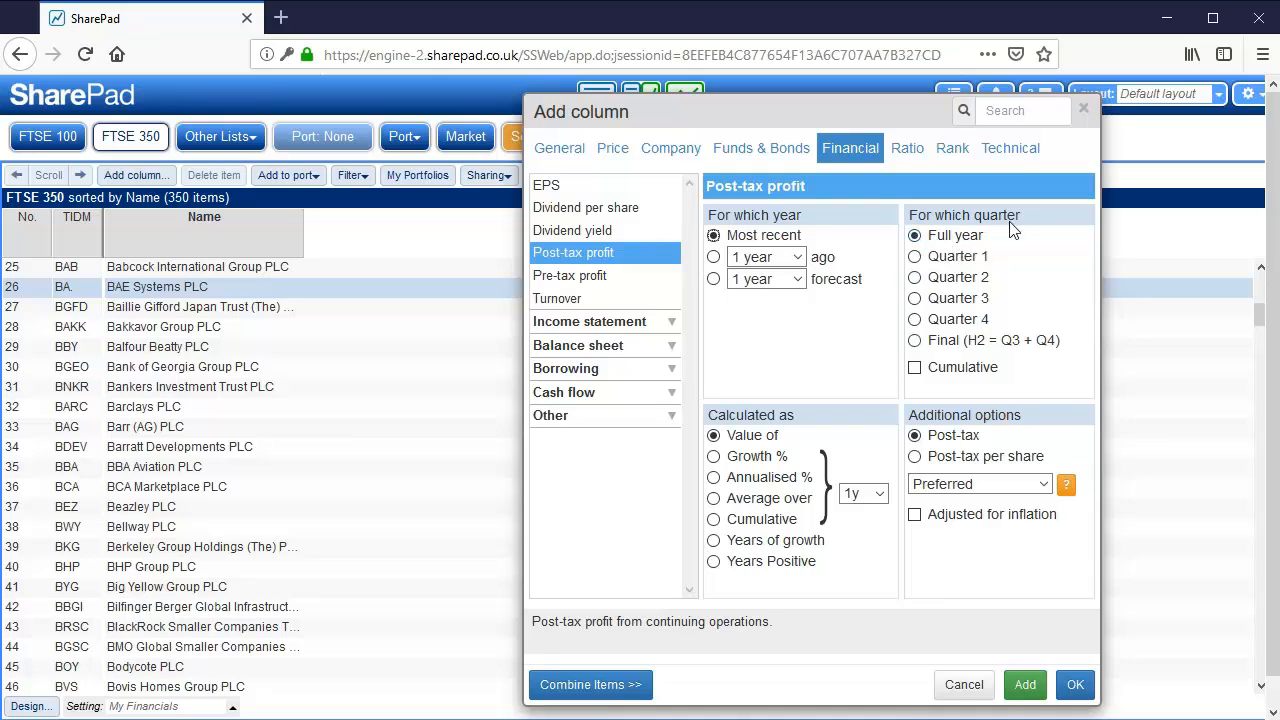
Try the individual quarter, Final (H2 = Q3 + Q4) and Cumulative options for post-tax profit and return to Full year
{"action": "left_click", "coordinate": [951, 258]}
{"action": "left_click", "coordinate": [958, 279]}
{"action": "left_click", "coordinate": [946, 302]}
{"action": "left_click", "coordinate": [948, 322]}
{"action": "left_click", "coordinate": [915, 342]}
{"action": "left_click", "coordinate": [915, 299]}
{"action": "left_click", "coordinate": [915, 369]}
{"action": "left_click", "coordinate": [914, 236]}
Try Post-tax per share, return to Post-tax and set the profit basis to Reported
{"action": "left_click", "coordinate": [983, 458]}
{"action": "left_click", "coordinate": [968, 437]}
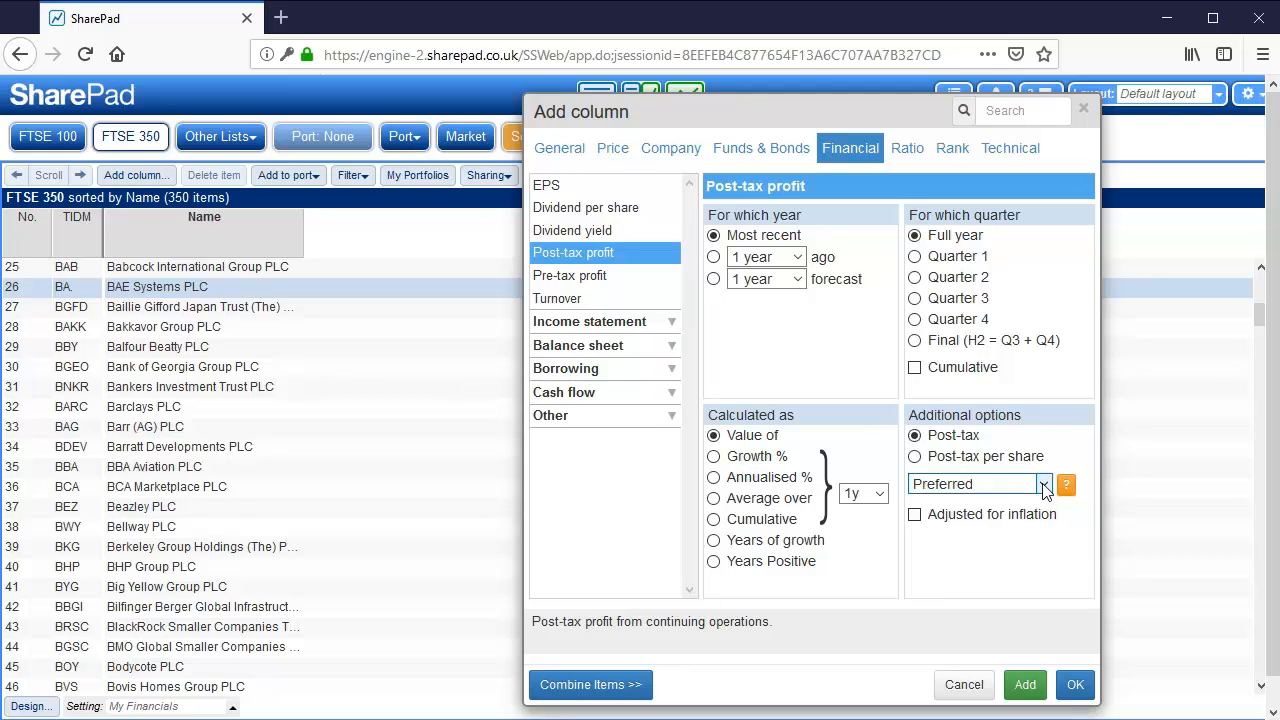
{"action": "key", "text": "Down"}
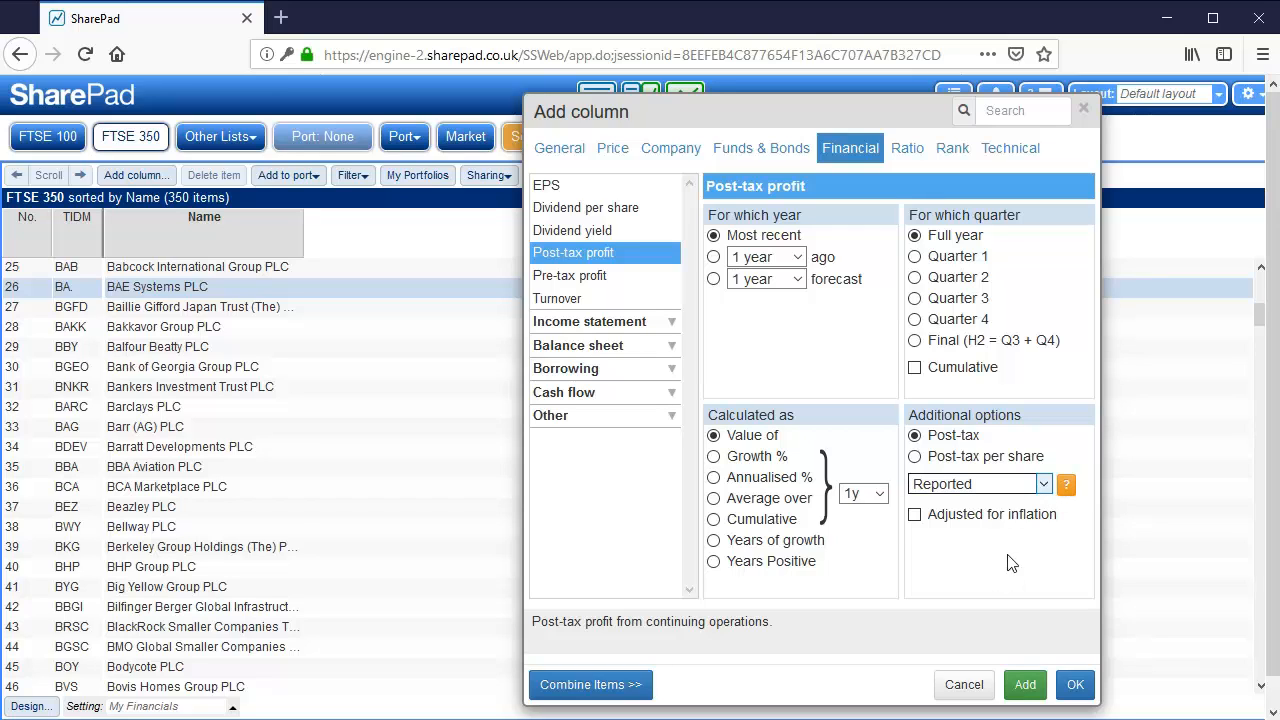
Try the Normalised and Company adjusted profit bases for post-tax profit and set the basis to Preferred
{"action": "left_click", "coordinate": [989, 554]}
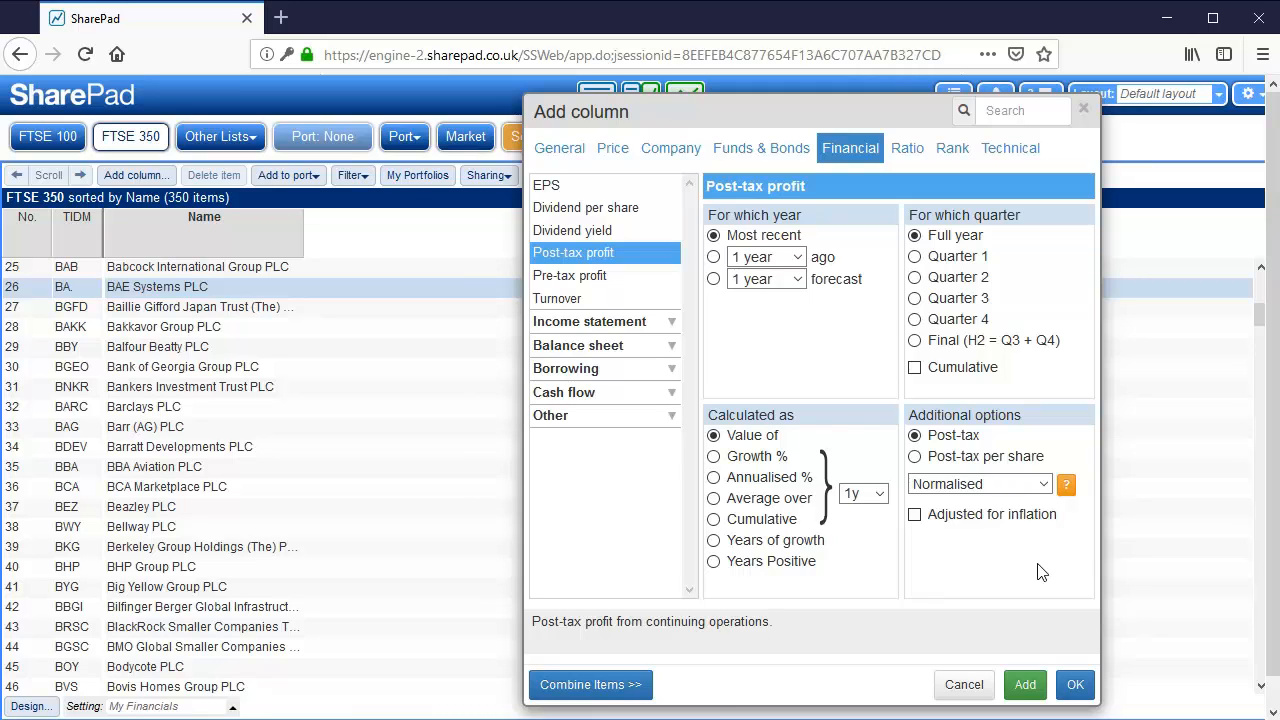
{"action": "left_click", "coordinate": [986, 490]}
{"action": "left_click", "coordinate": [978, 536]}
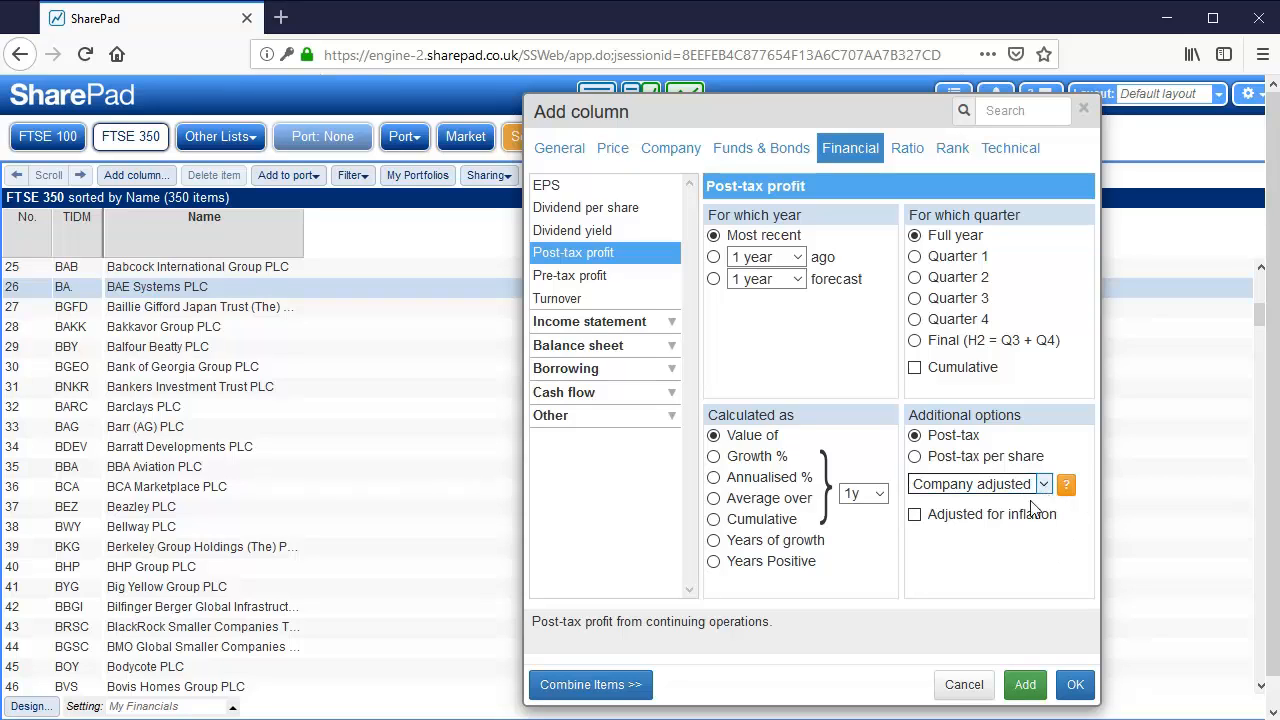
{"action": "left_click", "coordinate": [1031, 506]}
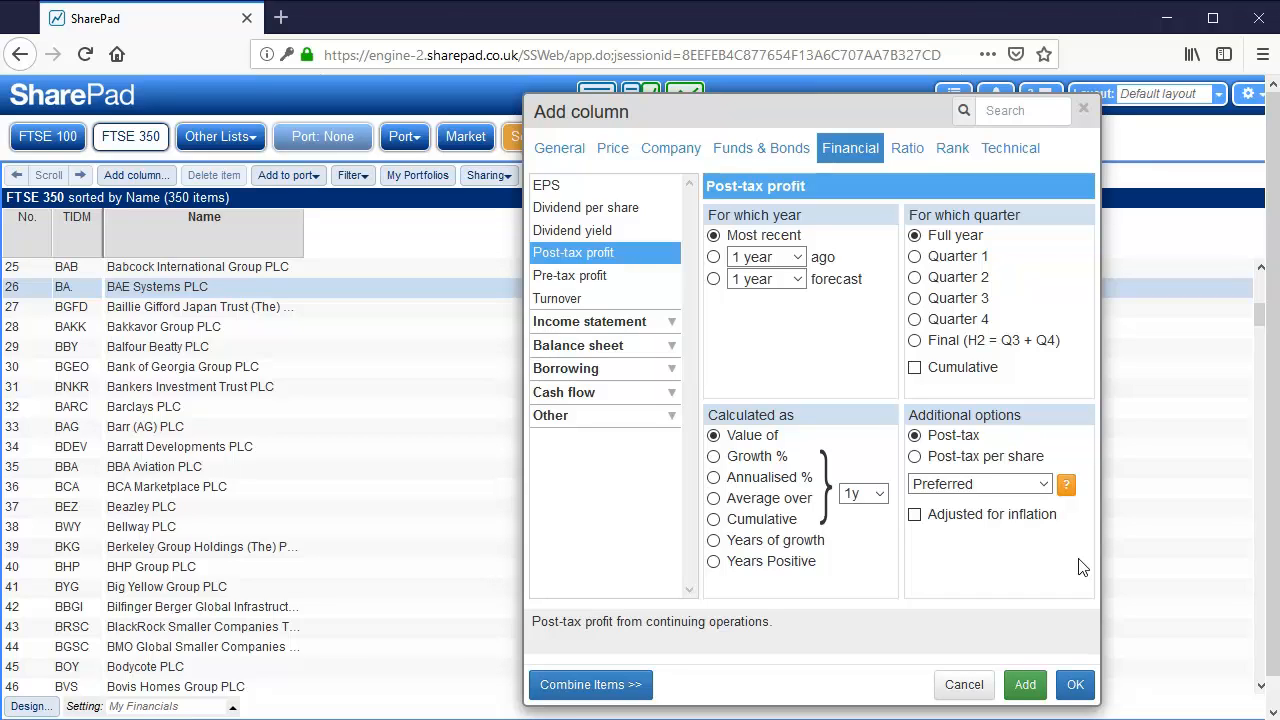
Read the help on company adjusted, normalised and reported data through to the Reported section and close it
{"action": "left_click", "coordinate": [1066, 485]}
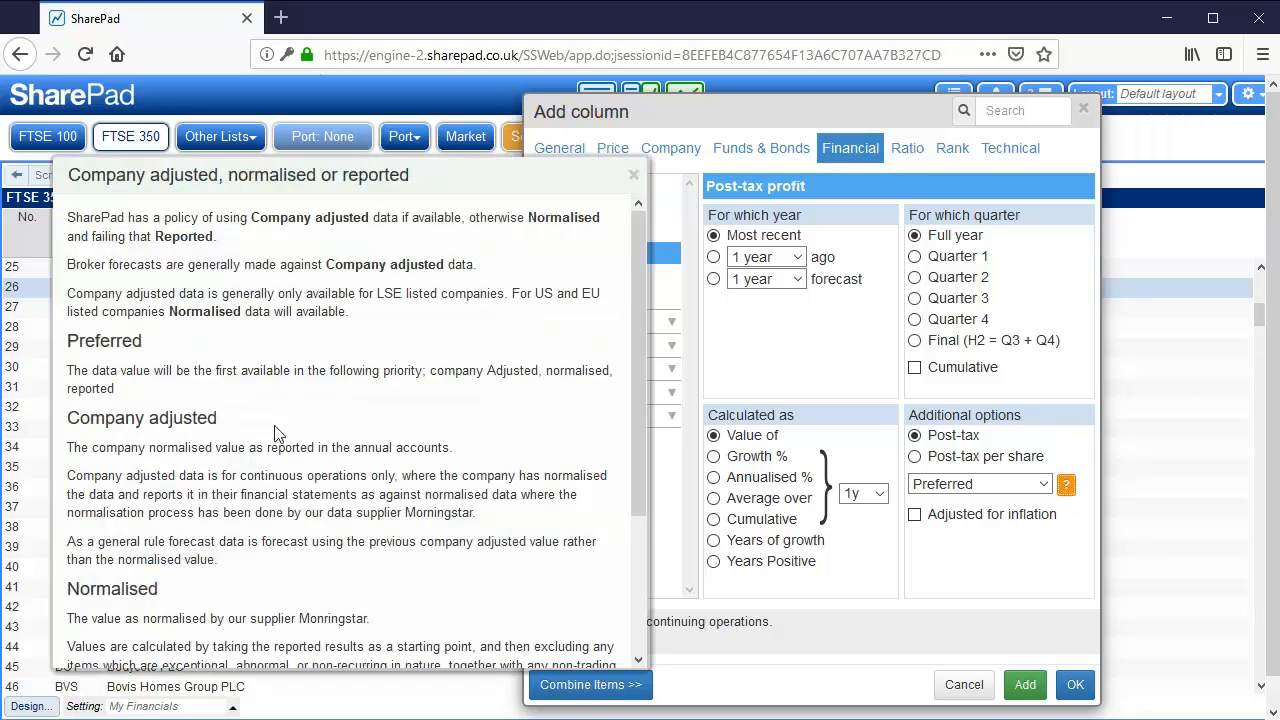
{"action": "scroll", "coordinate": [277, 408], "scroll_direction": "down", "scroll_amount": 3}
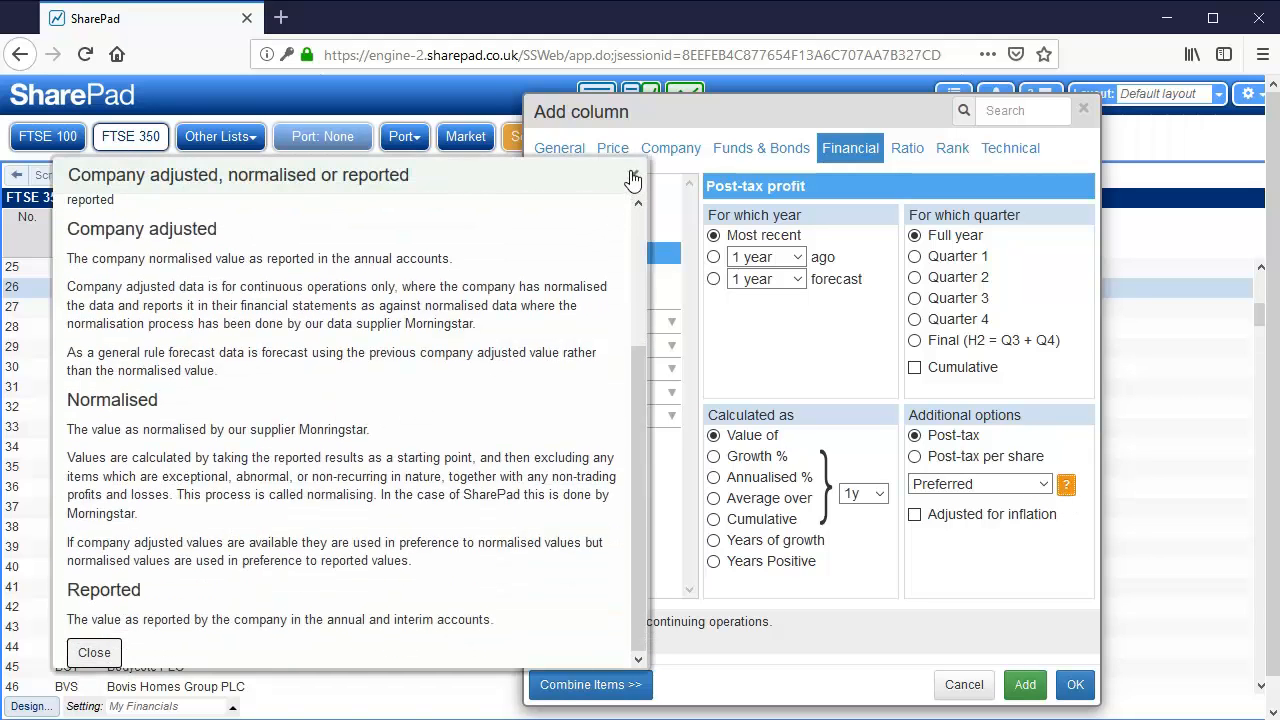
{"action": "left_click", "coordinate": [633, 175]}
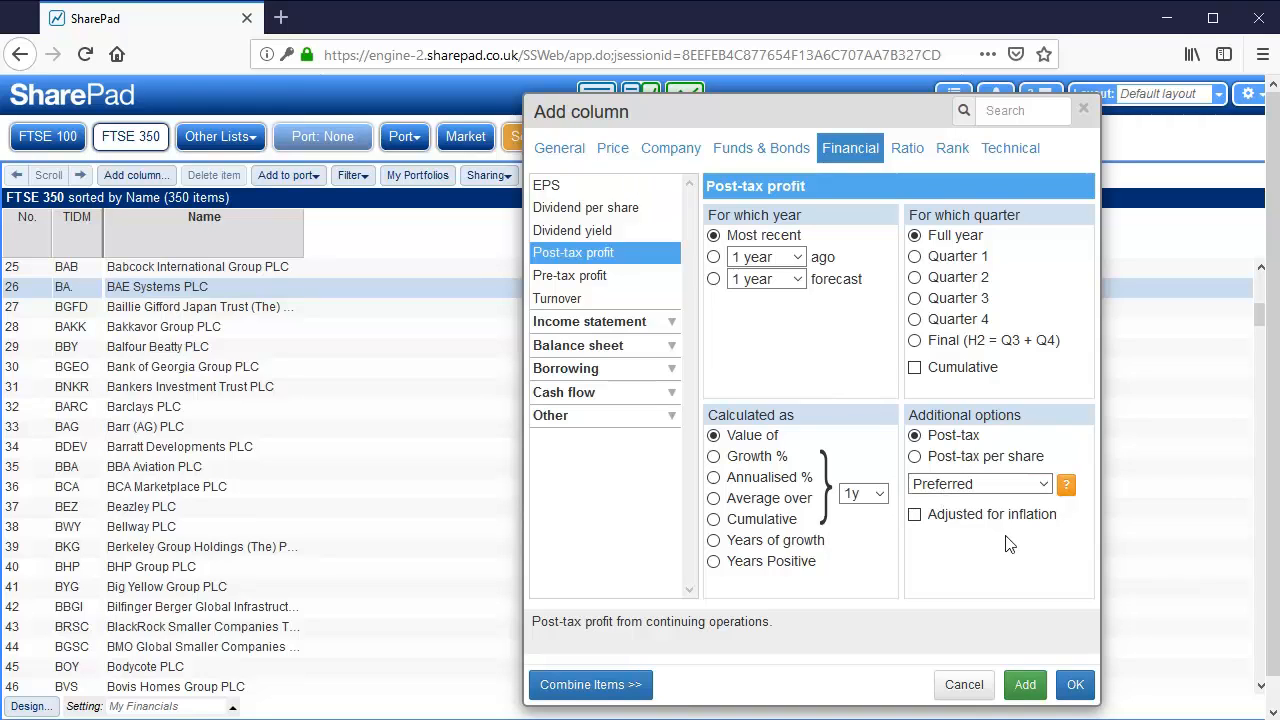
Add the most recent full-year Post-tax profit column, view BAE Systems' custom financial table and return to the list
{"action": "left_click", "coordinate": [1075, 685]}
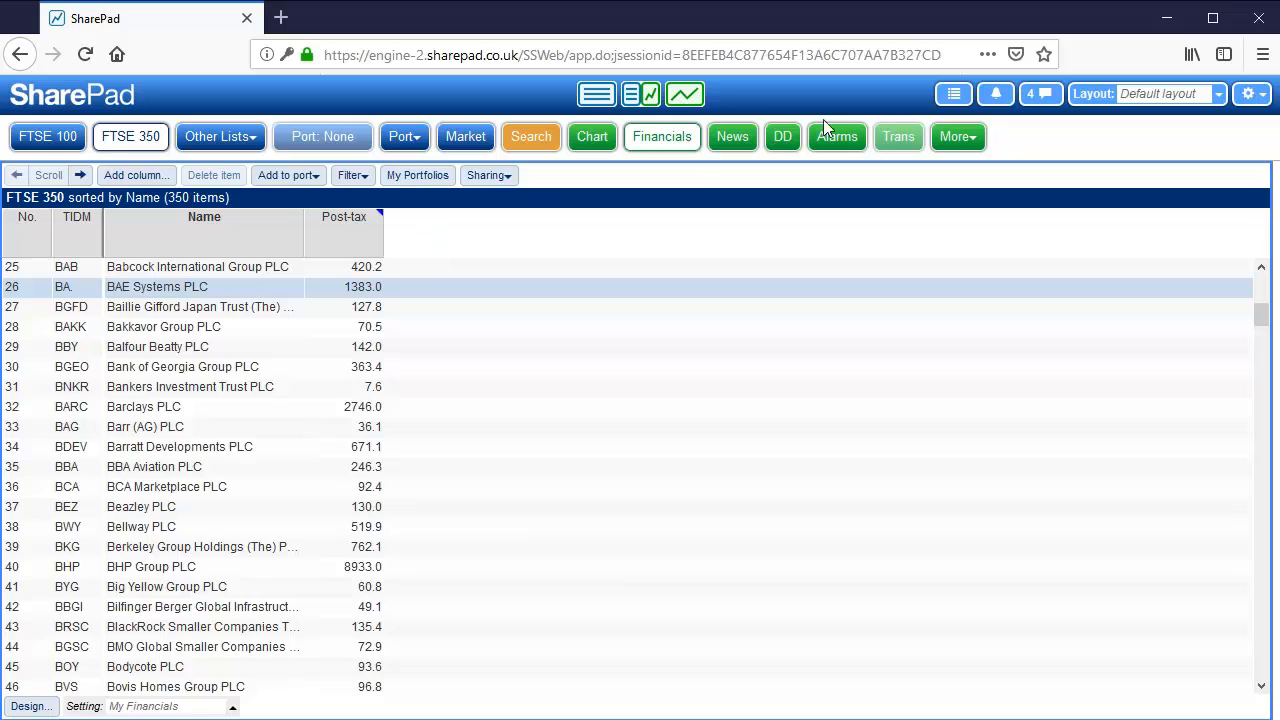
{"action": "left_click", "coordinate": [688, 100]}
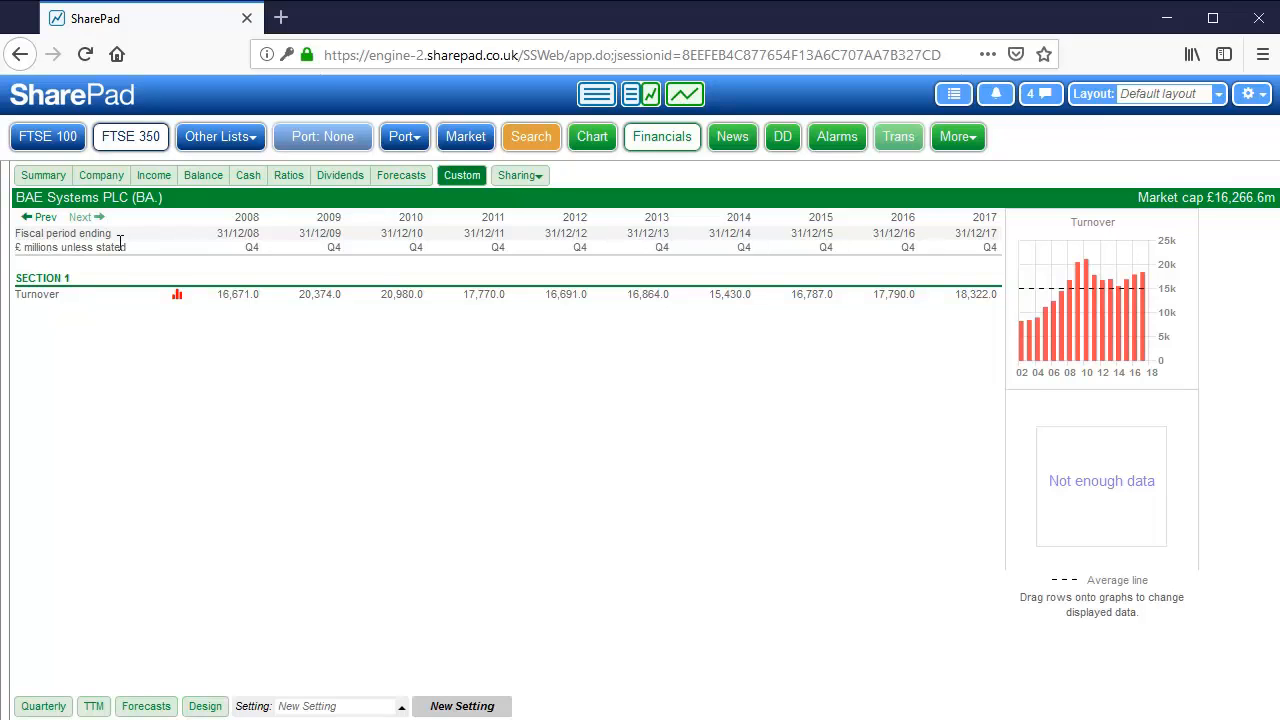
{"action": "left_click", "coordinate": [597, 95]}
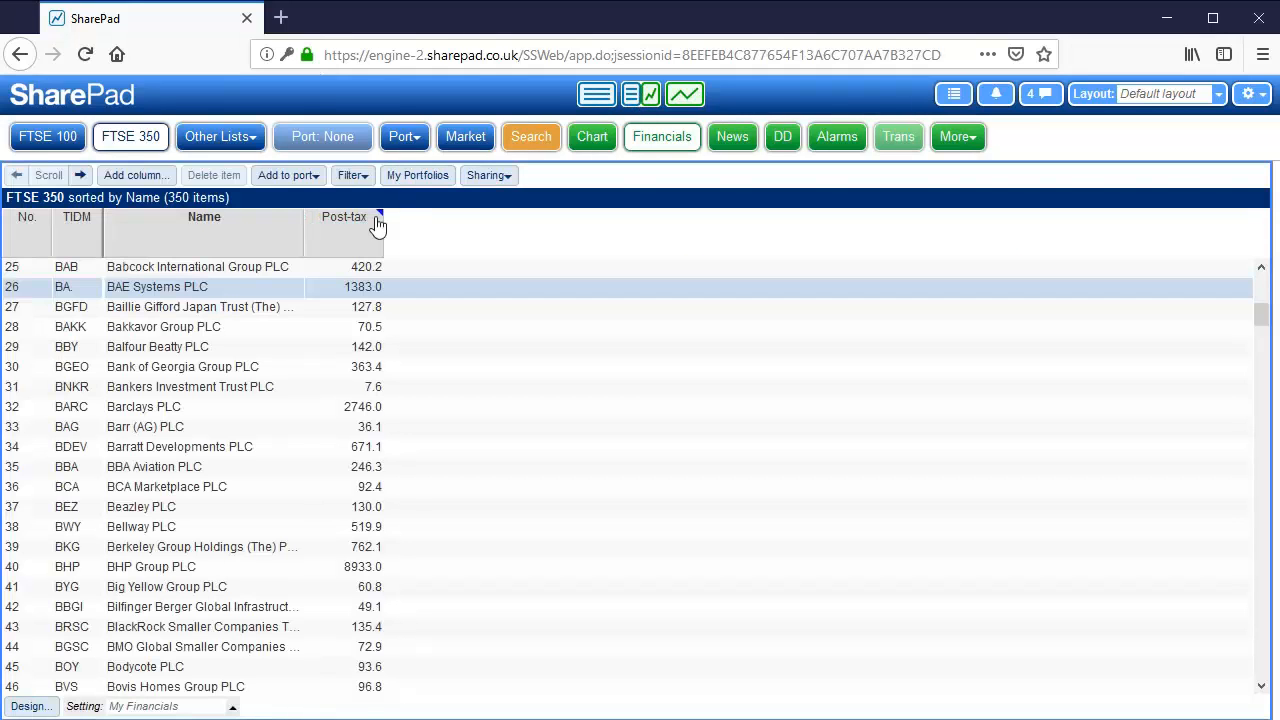
Search the column items for currency and add the Currency (results) column to the FTSE 350 list
{"action": "left_click", "coordinate": [138, 176]}
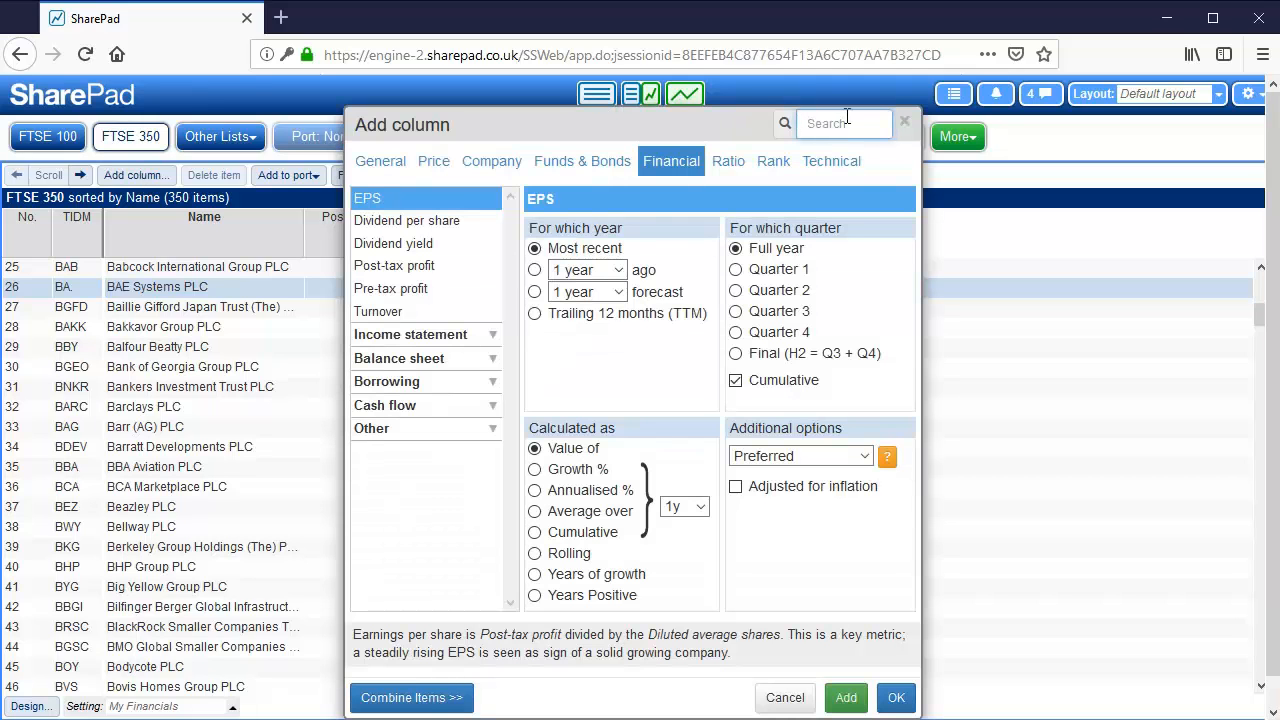
{"action": "type", "text": "curre"}
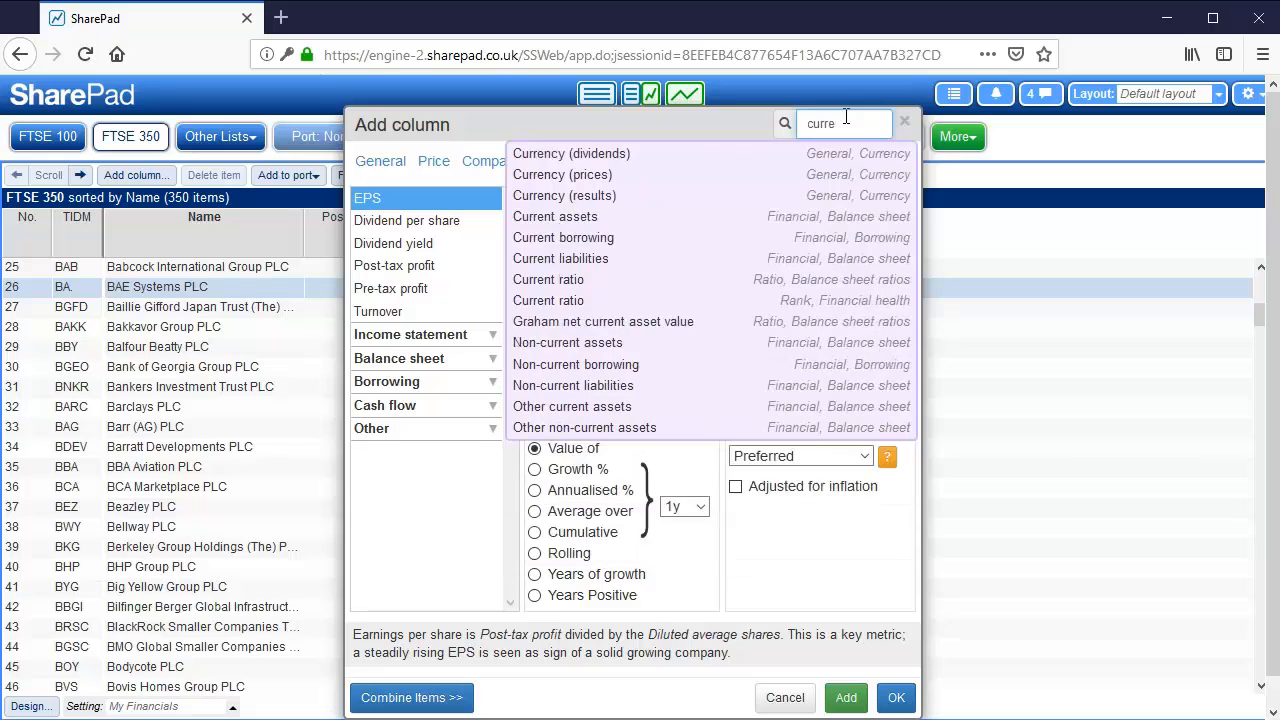
{"action": "type", "text": "ncy"}
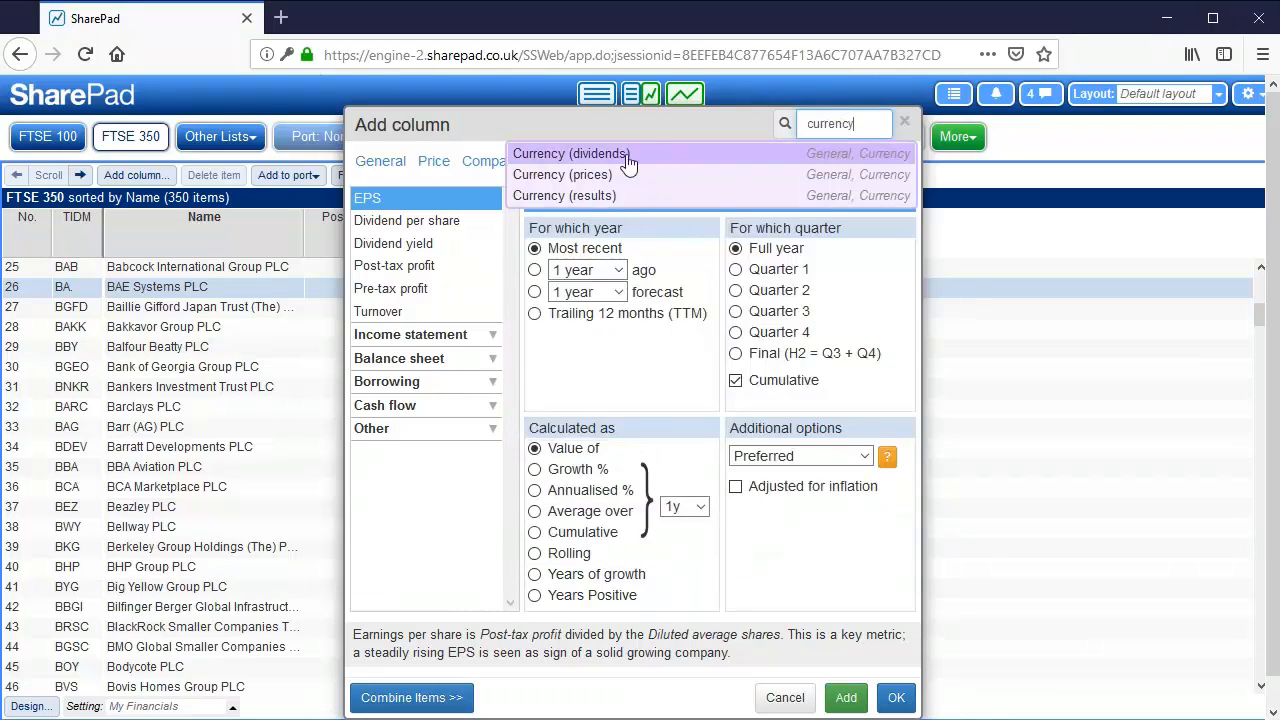
{"action": "left_click", "coordinate": [552, 196]}
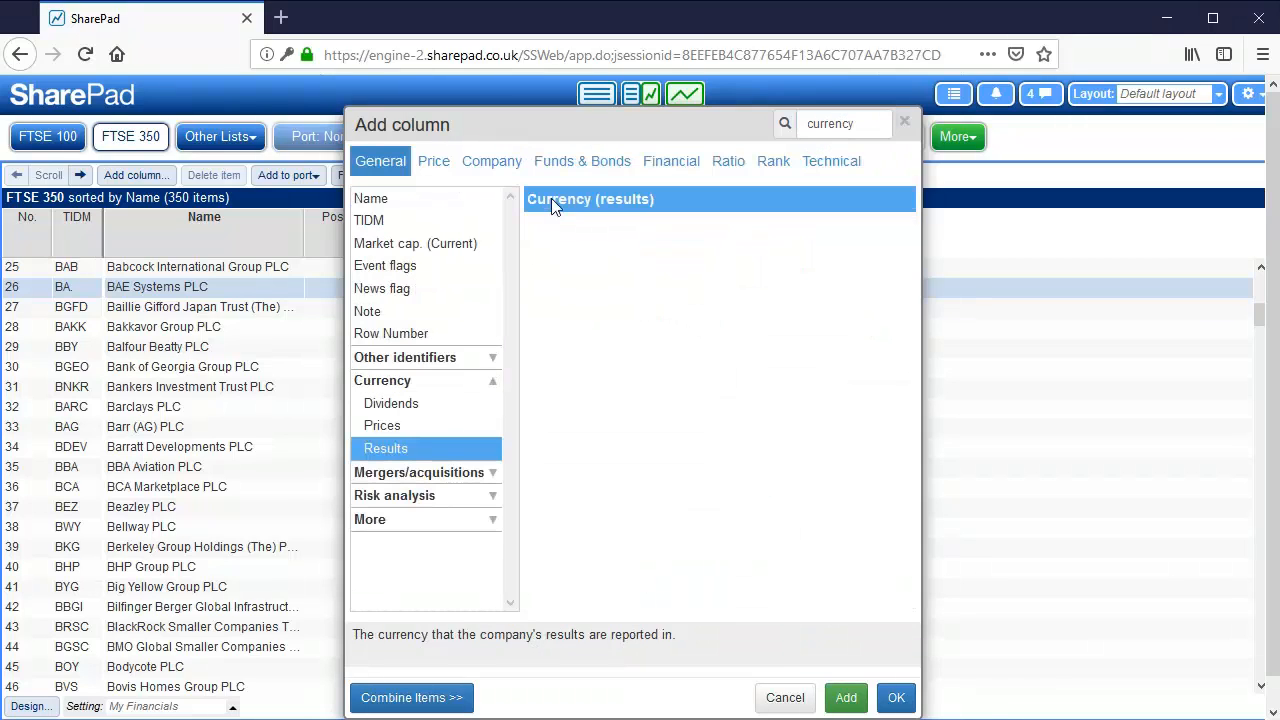
{"action": "left_click", "coordinate": [896, 697]}
Move the Currency (results) column in front of the Post-tax column and deselect it
{"action": "left_click", "coordinate": [435, 238]}
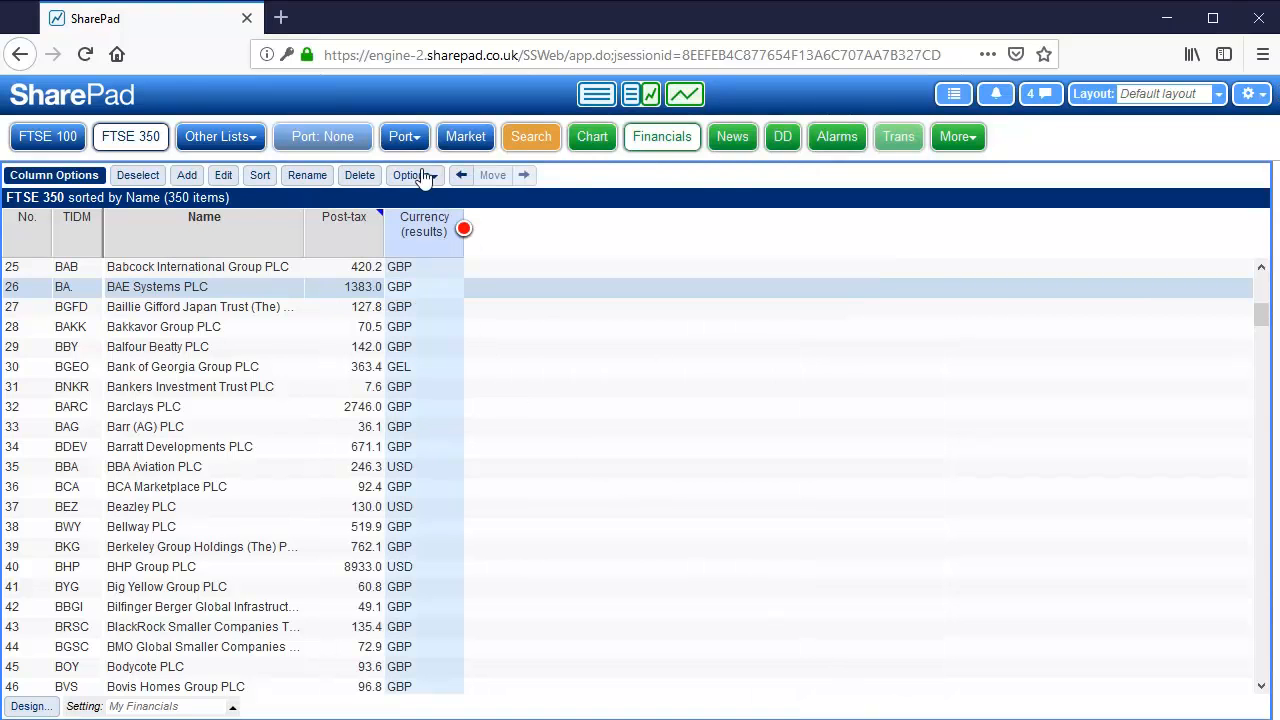
{"action": "left_click", "coordinate": [462, 175]}
{"action": "left_click", "coordinate": [343, 242]}
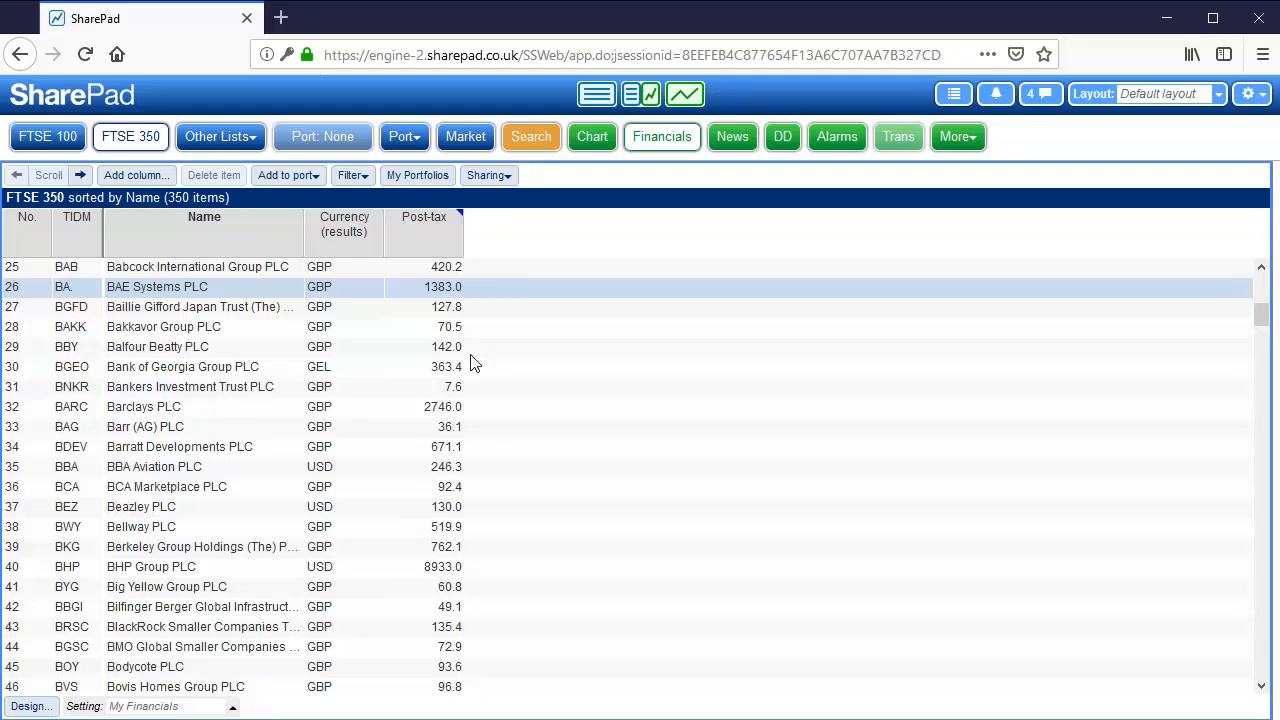
Add a most recent full-year Post-tax profit column calculated as Growth % over 1y, keeping the dialog open beside the list
{"action": "left_click", "coordinate": [141, 177]}
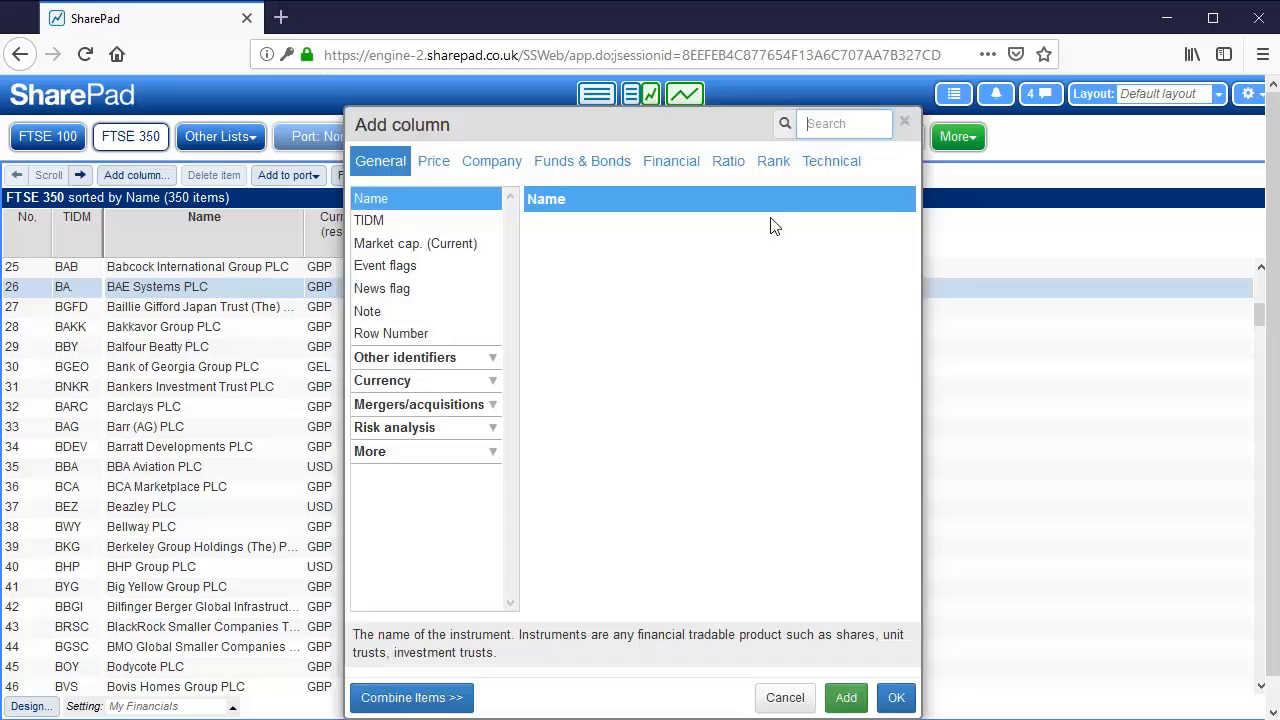
{"action": "left_click", "coordinate": [671, 161]}
{"action": "left_click", "coordinate": [383, 266]}
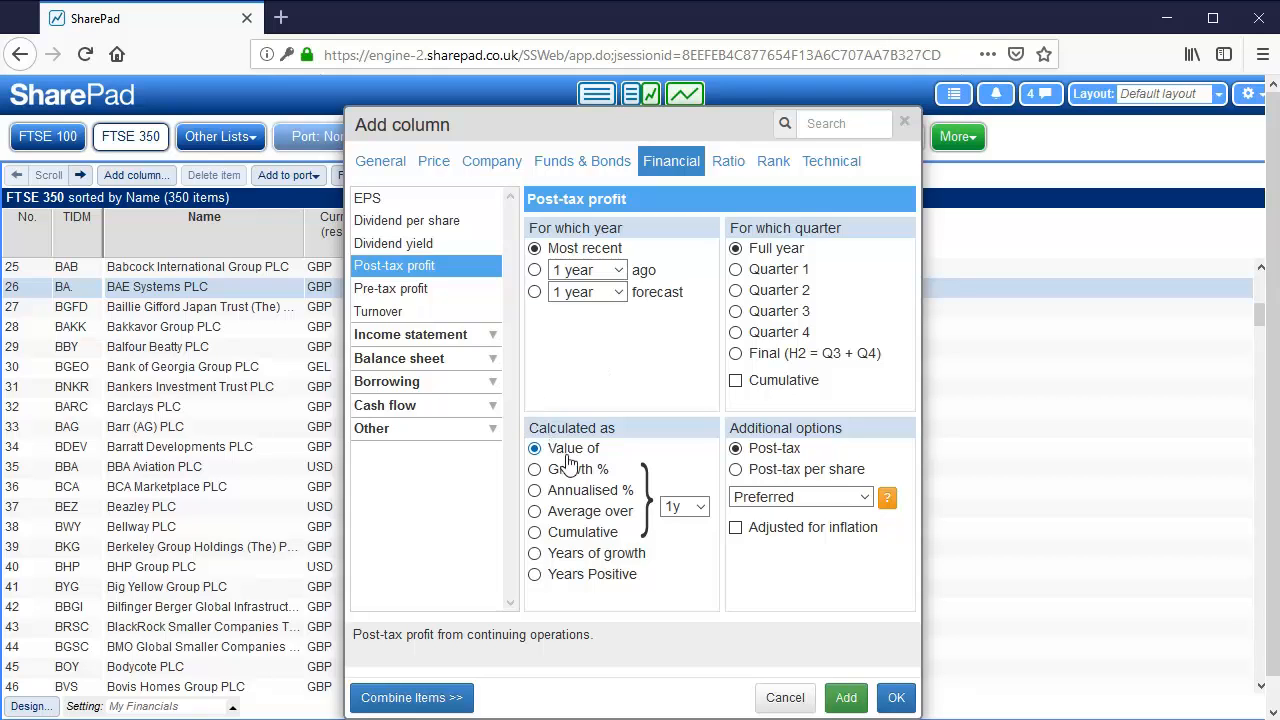
{"action": "left_click_drag", "start_coordinate": [640, 123], "coordinate": [911, 93]}
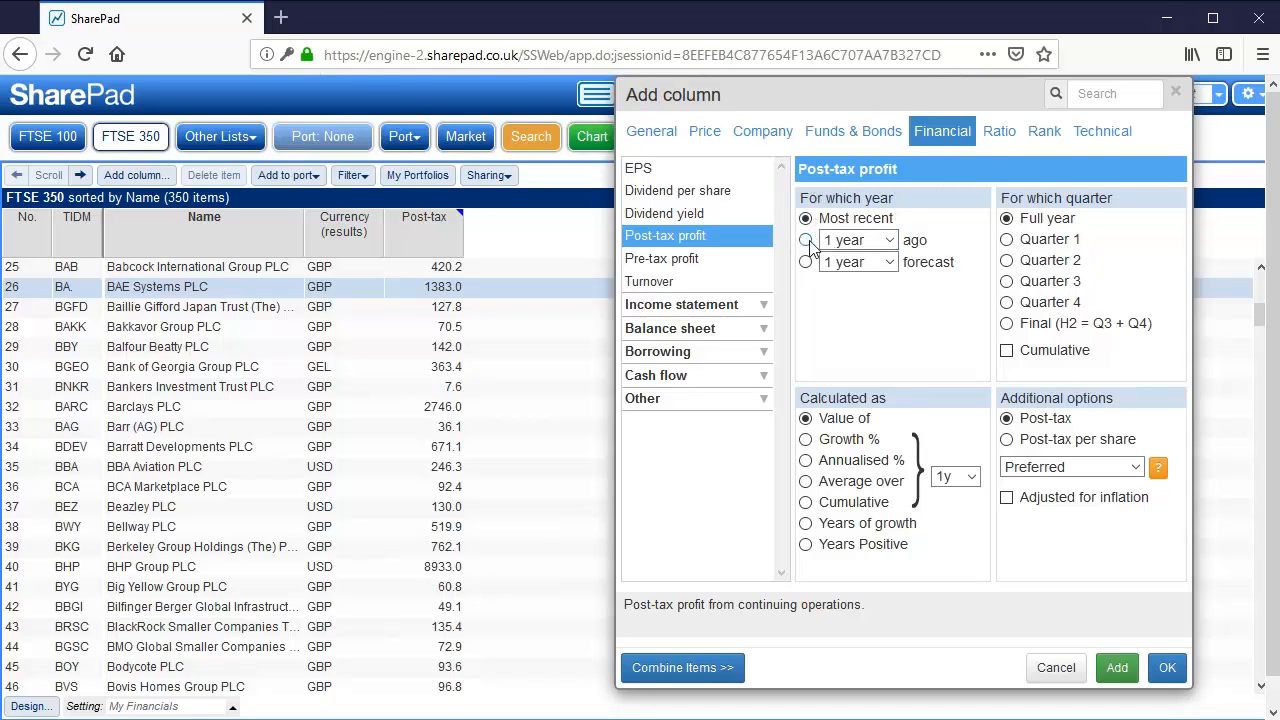
{"action": "left_click", "coordinate": [805, 441]}
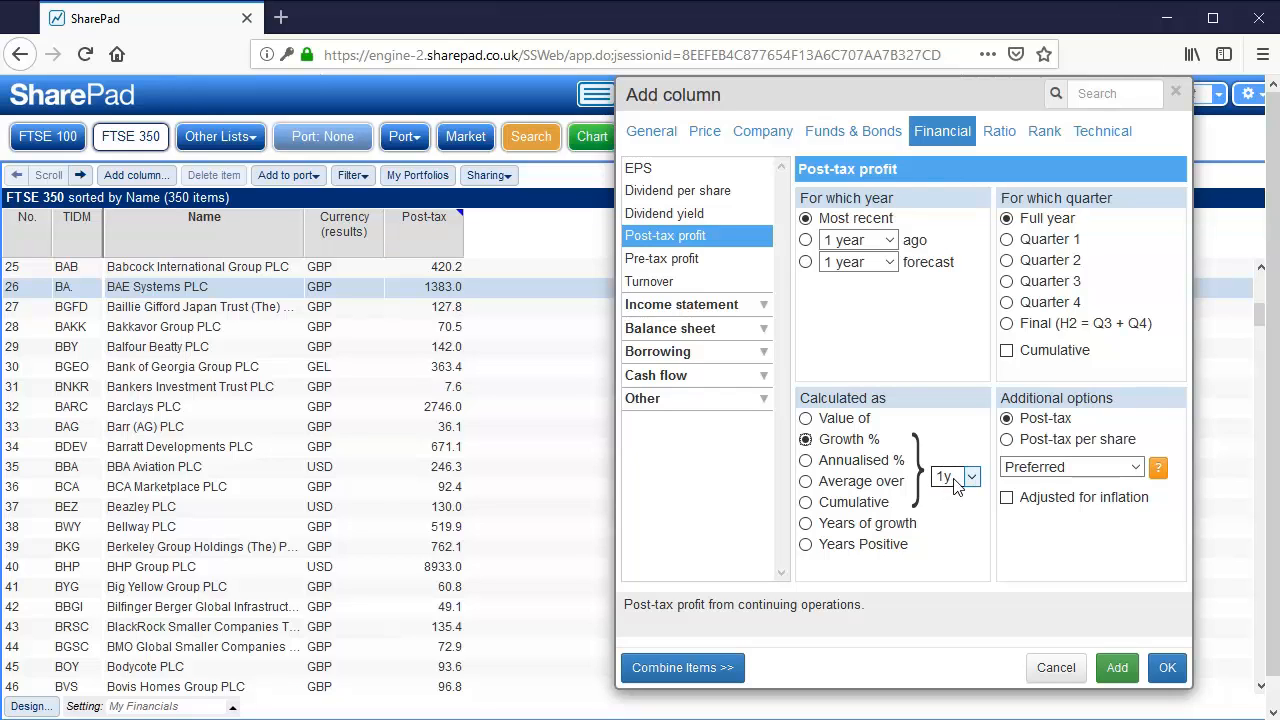
{"action": "left_click", "coordinate": [1117, 668]}
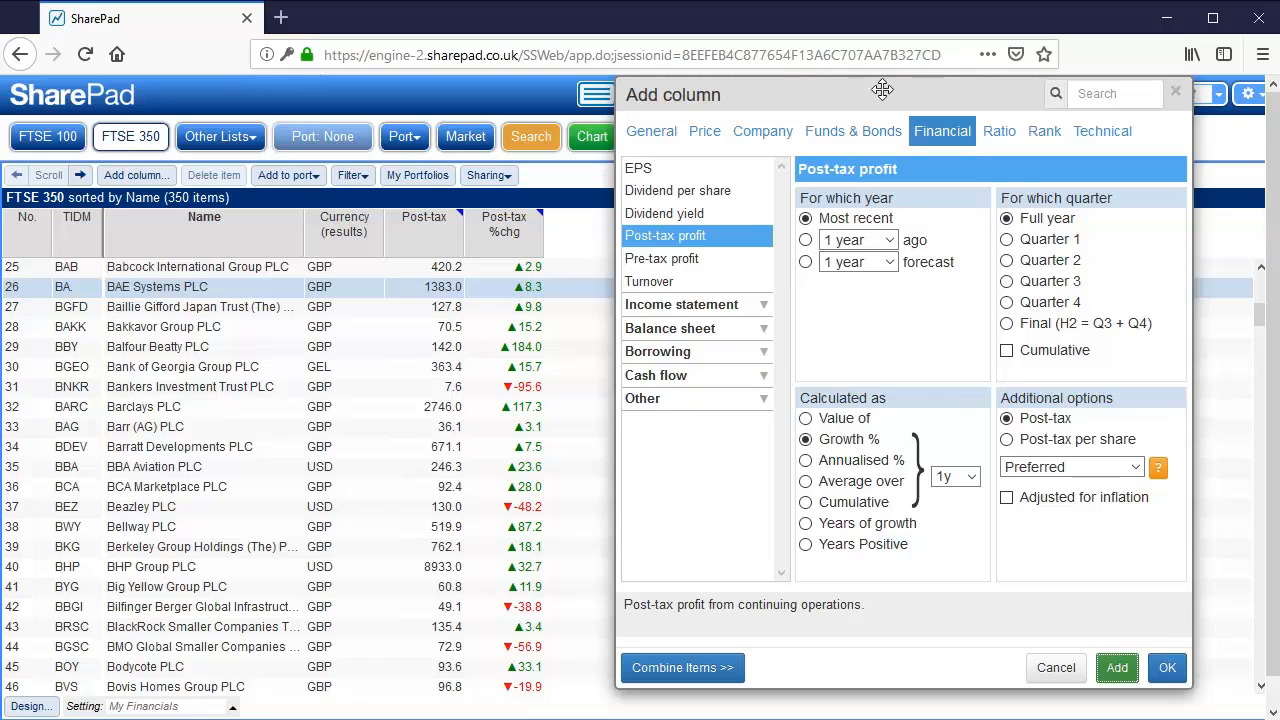
Add 1y Growth % columns of post-tax profit for 1 year ago and 2 years ago
{"action": "left_click_drag", "start_coordinate": [882, 90], "coordinate": [937, 96]}
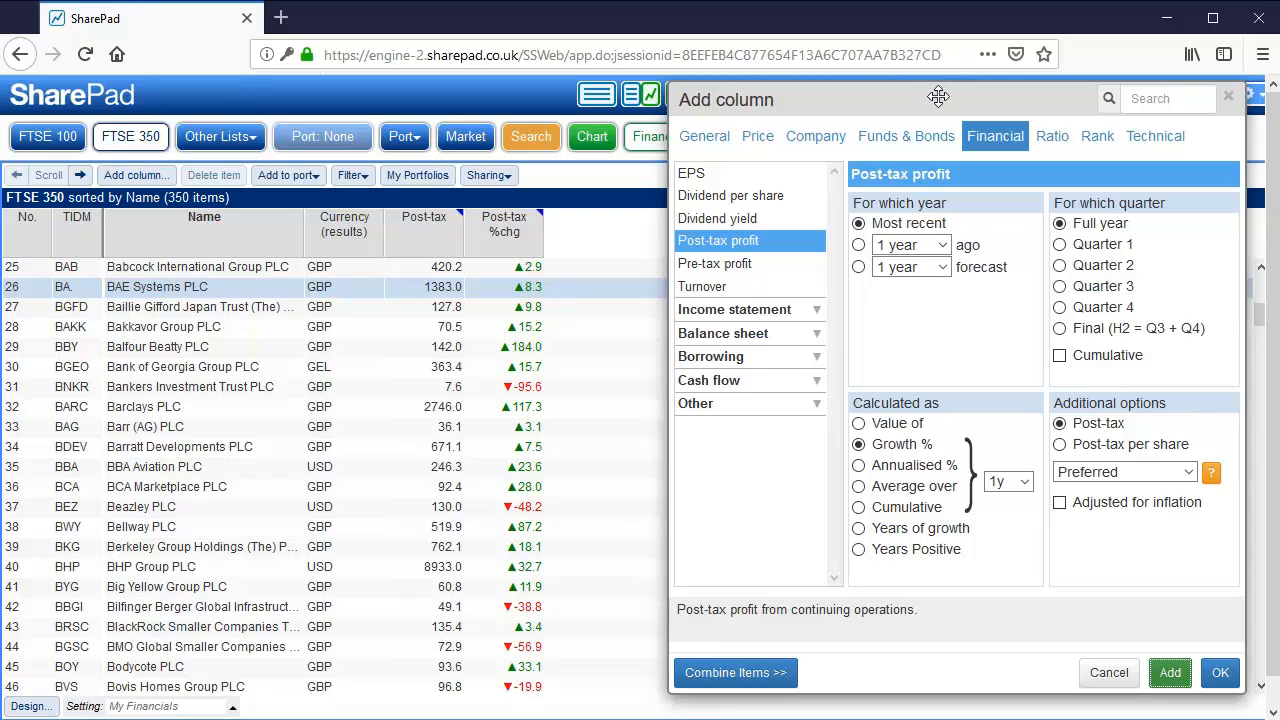
{"action": "left_click", "coordinate": [859, 246]}
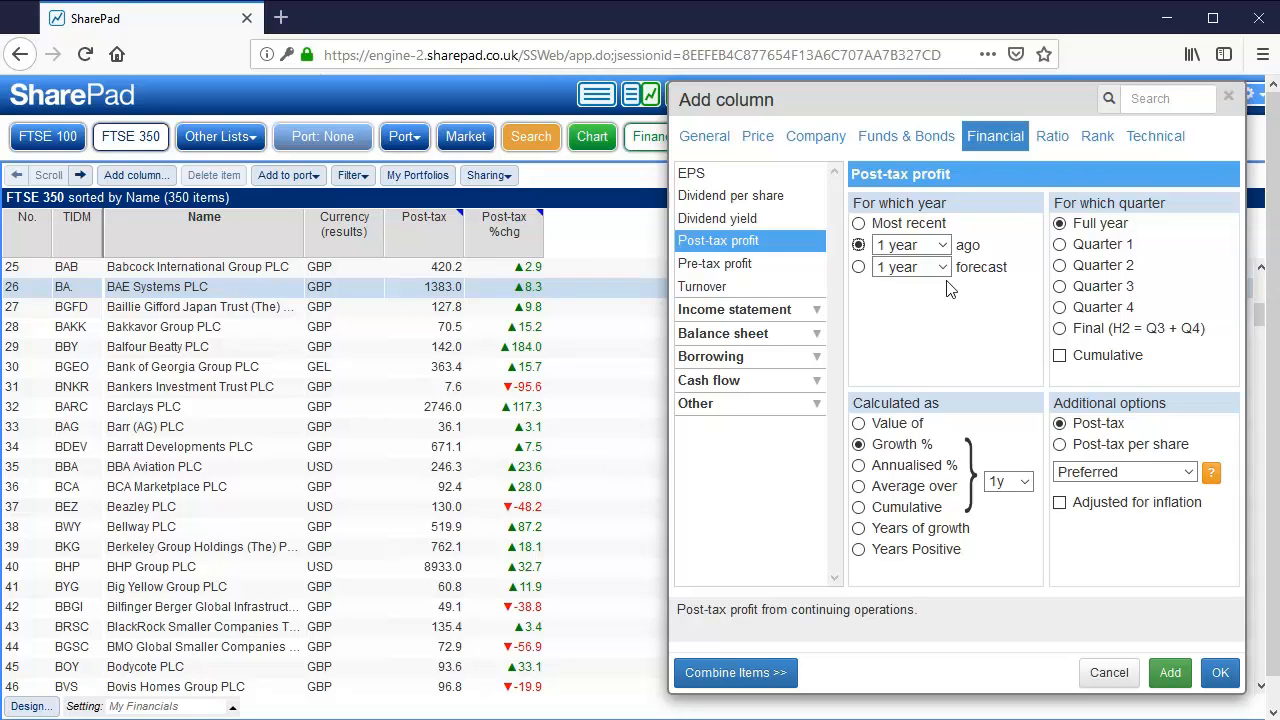
{"action": "left_click", "coordinate": [1172, 676]}
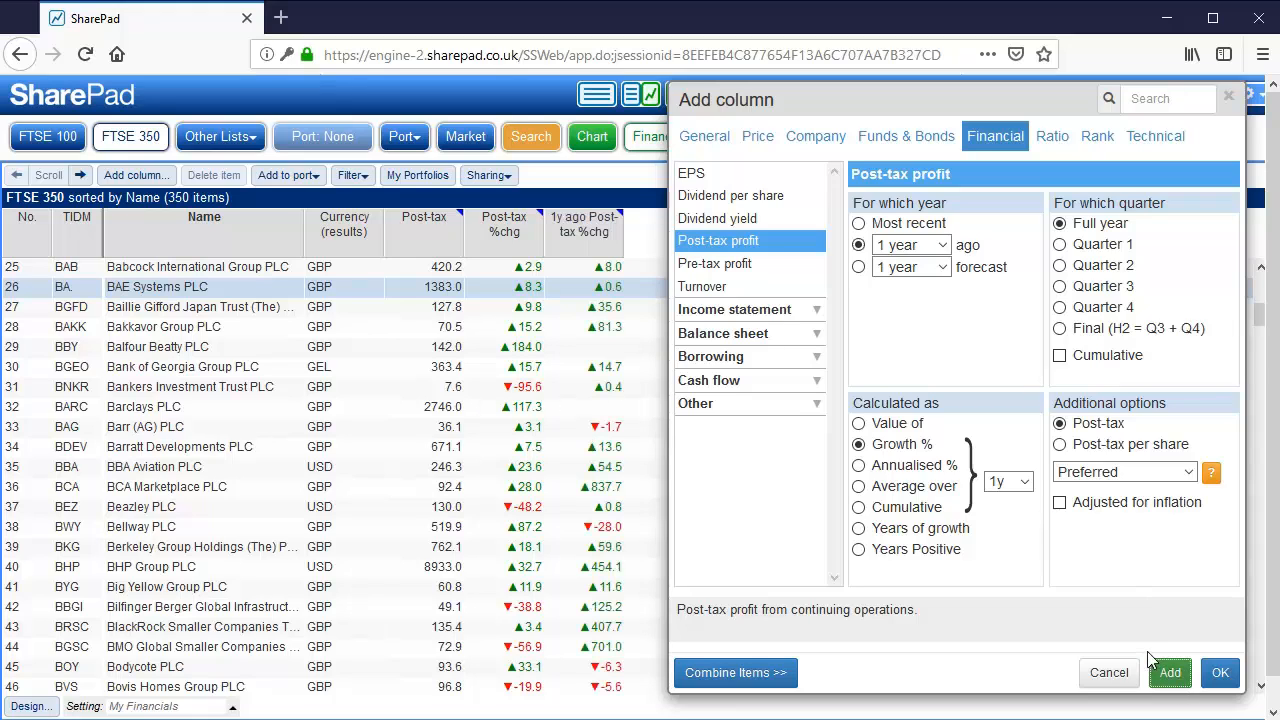
{"action": "left_click", "coordinate": [910, 245]}
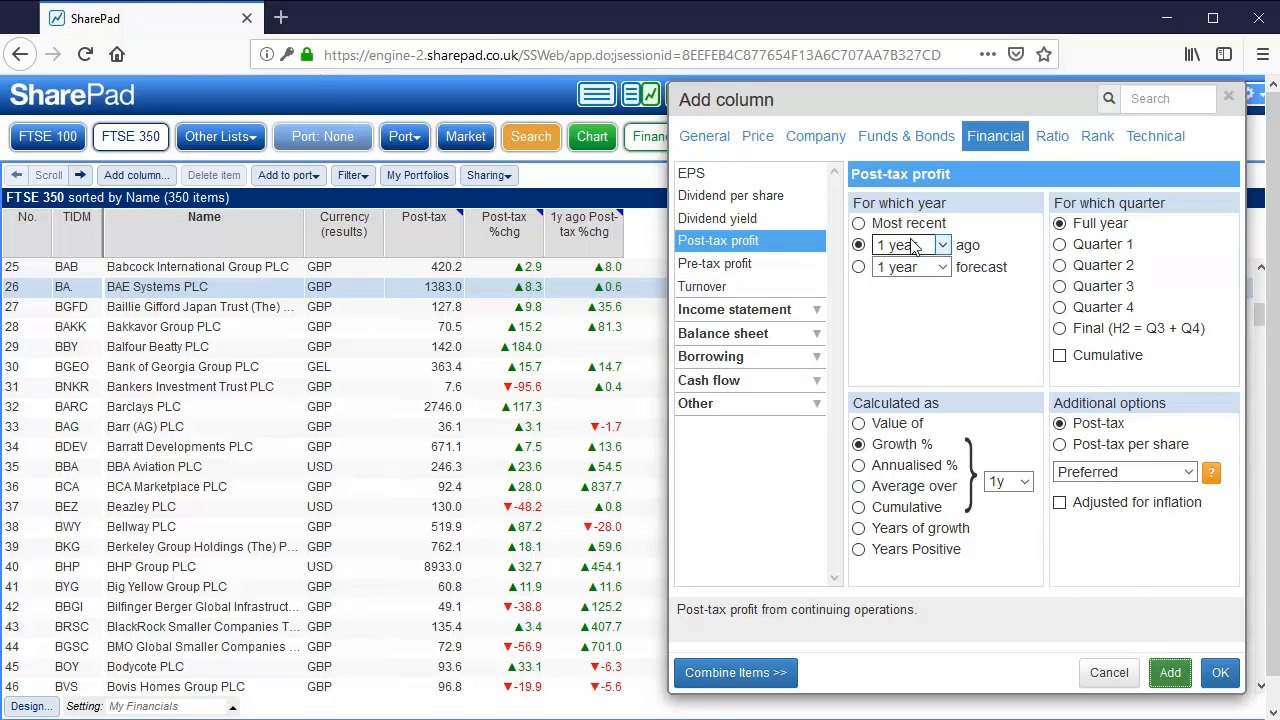
{"action": "left_click", "coordinate": [914, 302]}
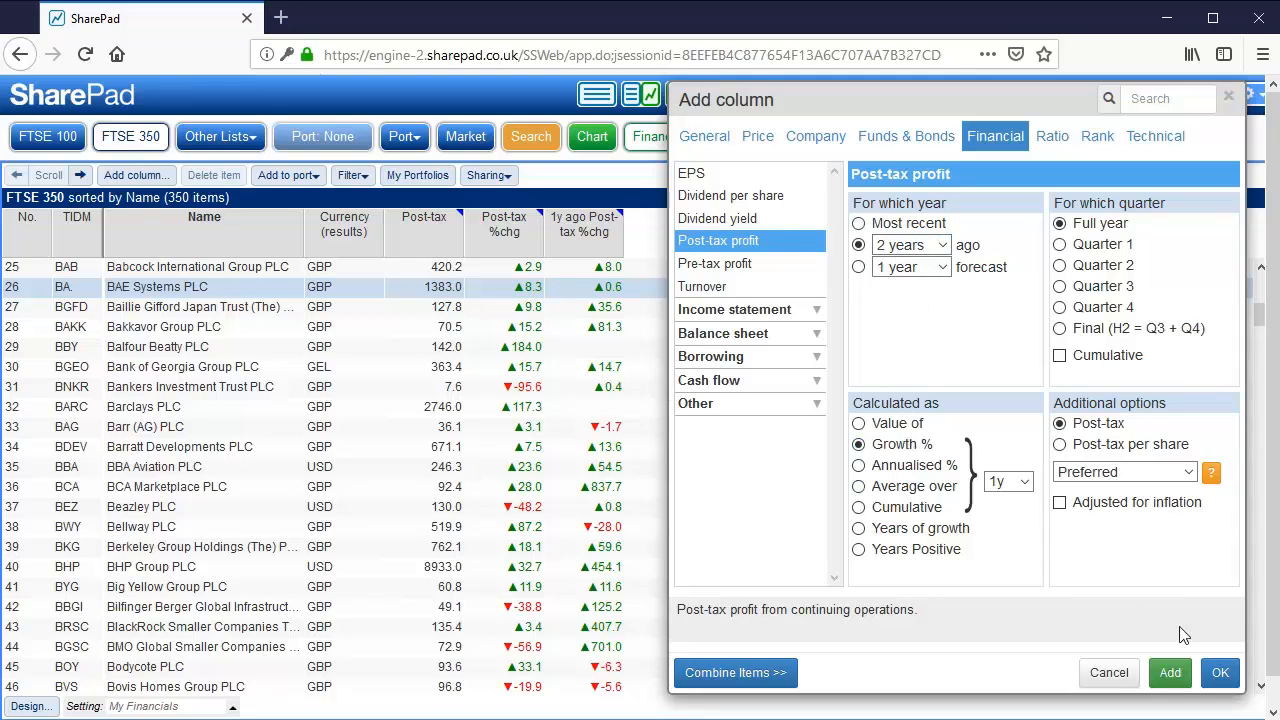
{"action": "left_click", "coordinate": [1170, 672]}
Add 1y Growth % columns of post-tax profit for 3 years ago and 4 years ago, and close the dialog
{"action": "left_click", "coordinate": [902, 245]}
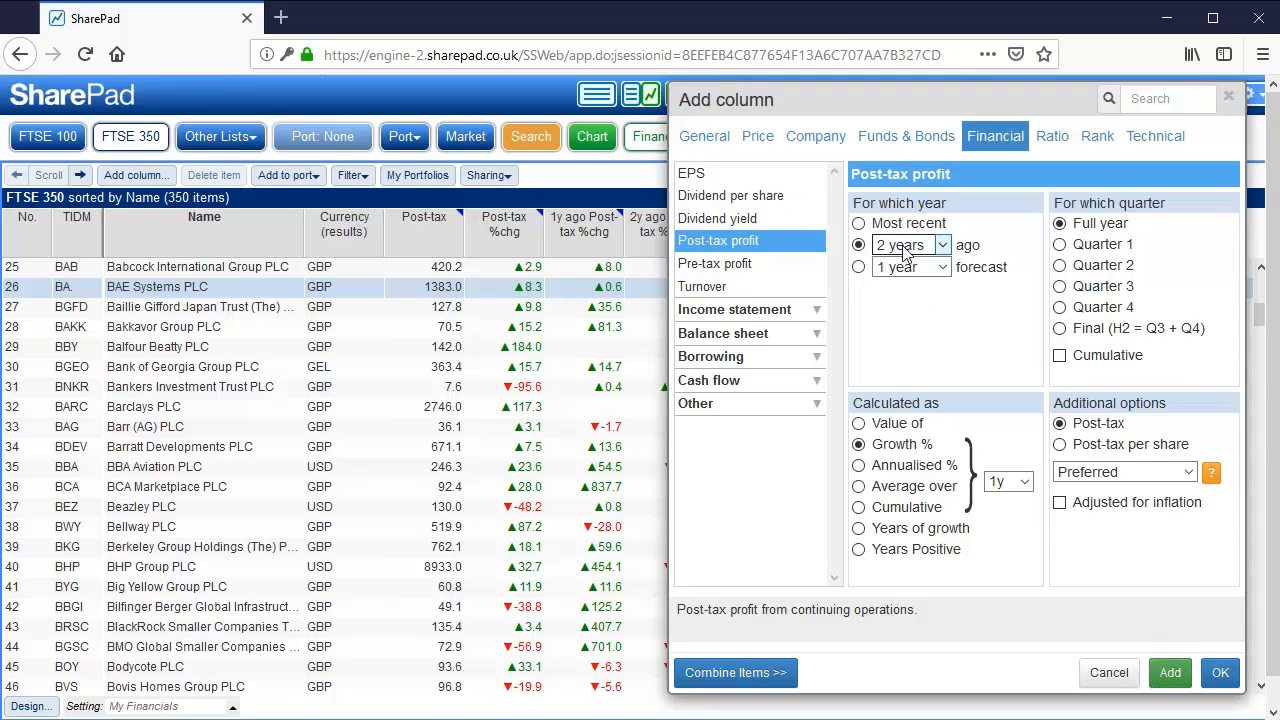
{"action": "left_click", "coordinate": [908, 319]}
{"action": "left_click", "coordinate": [1170, 672]}
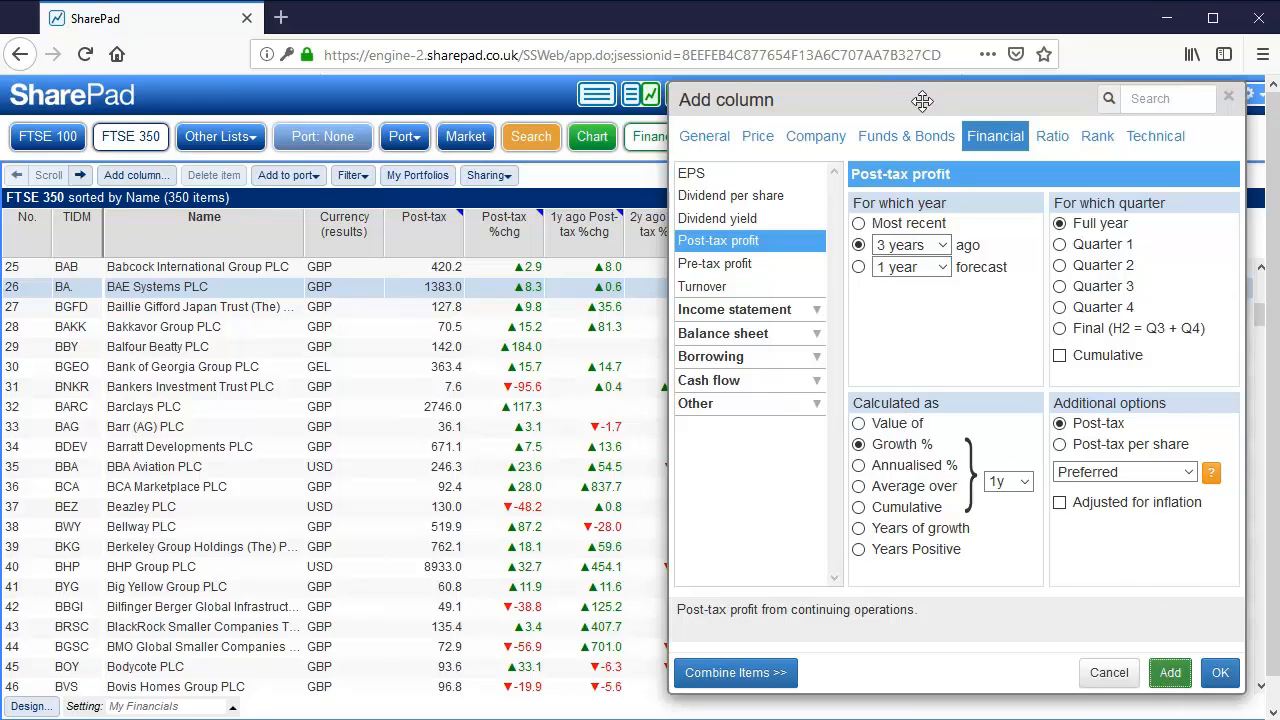
{"action": "left_click", "coordinate": [900, 245]}
{"action": "left_click", "coordinate": [906, 345]}
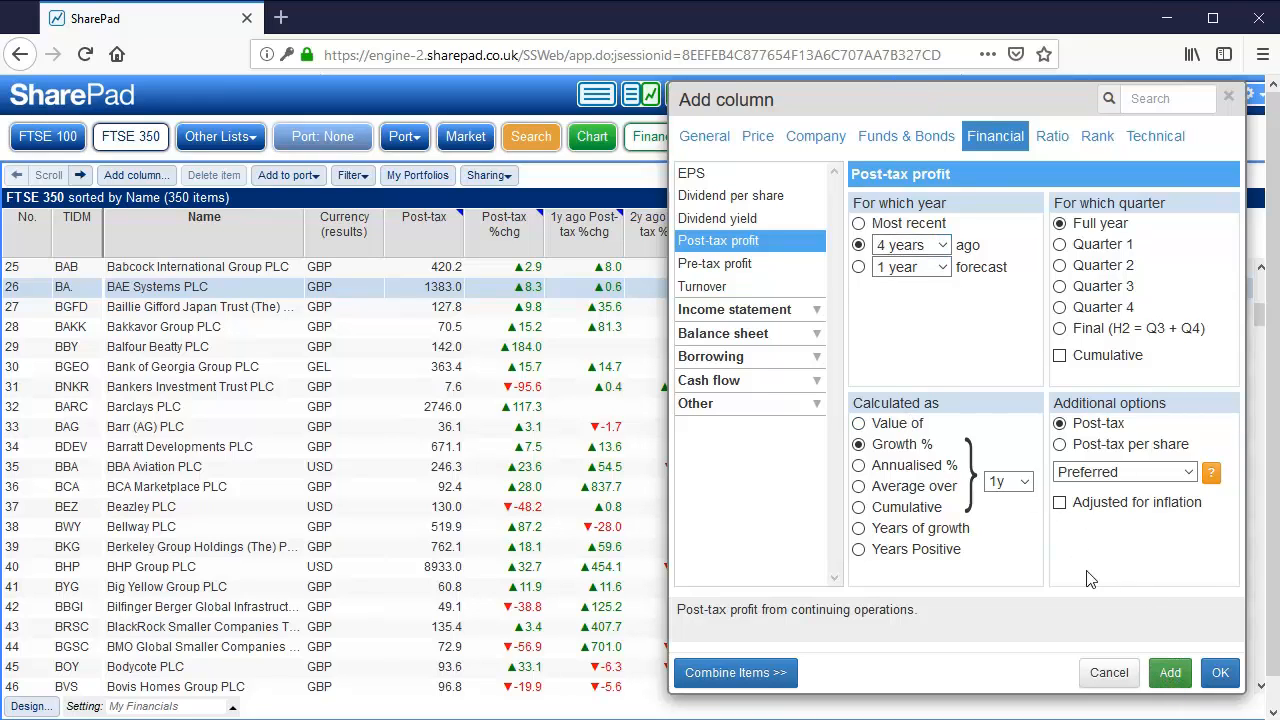
{"action": "left_click", "coordinate": [1166, 678]}
{"action": "left_click", "coordinate": [1228, 96]}
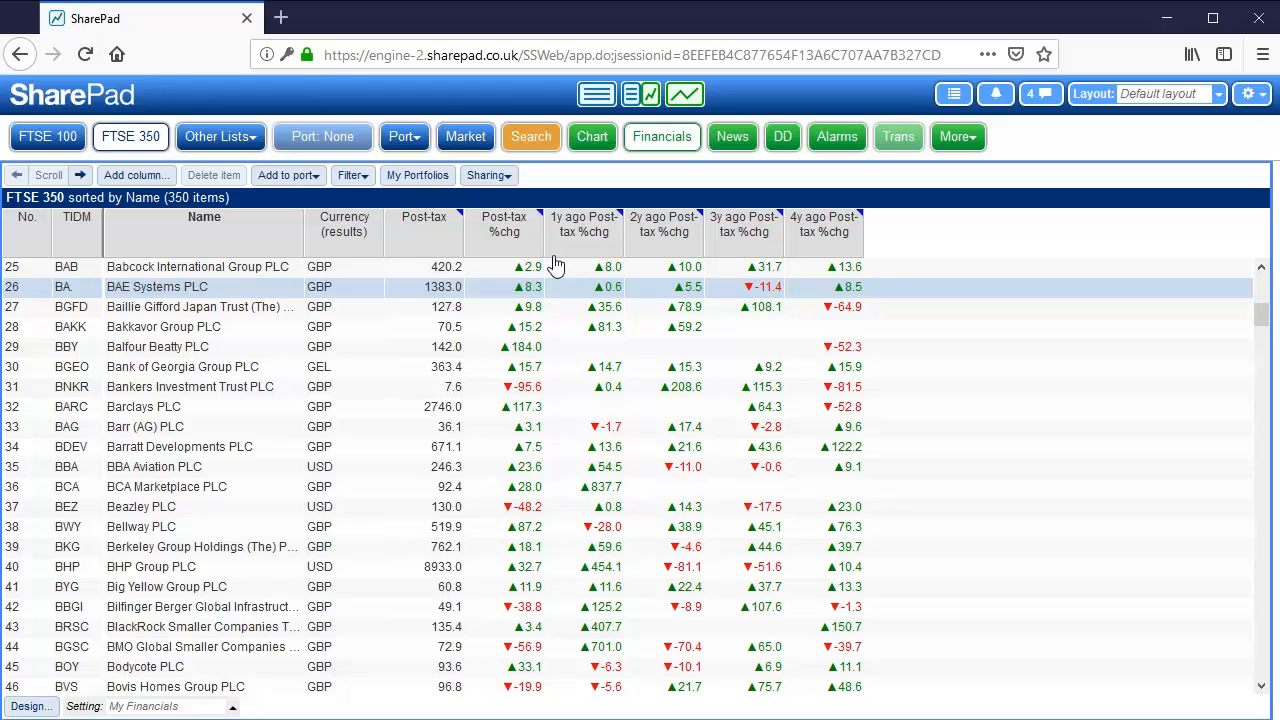
Add a most recent full-year Post-tax profit column calculated as Annualised % over 5y
{"action": "left_click", "coordinate": [127, 180]}
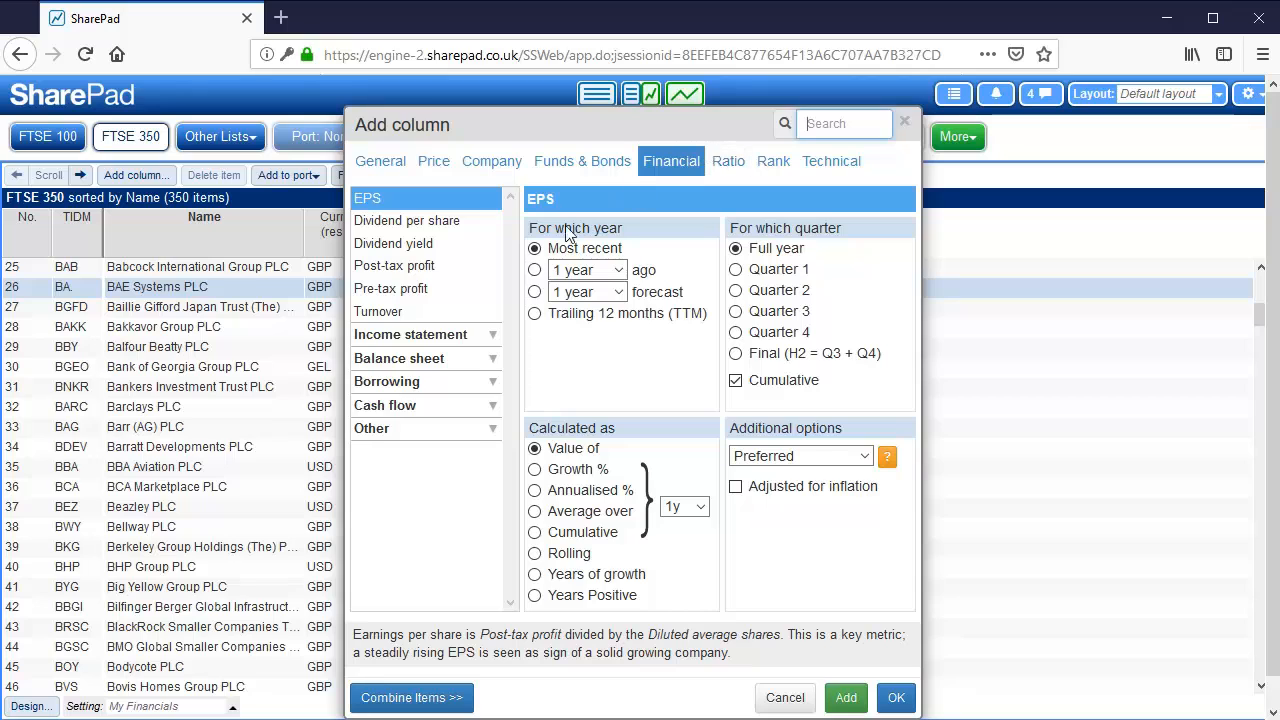
{"action": "left_click", "coordinate": [402, 267]}
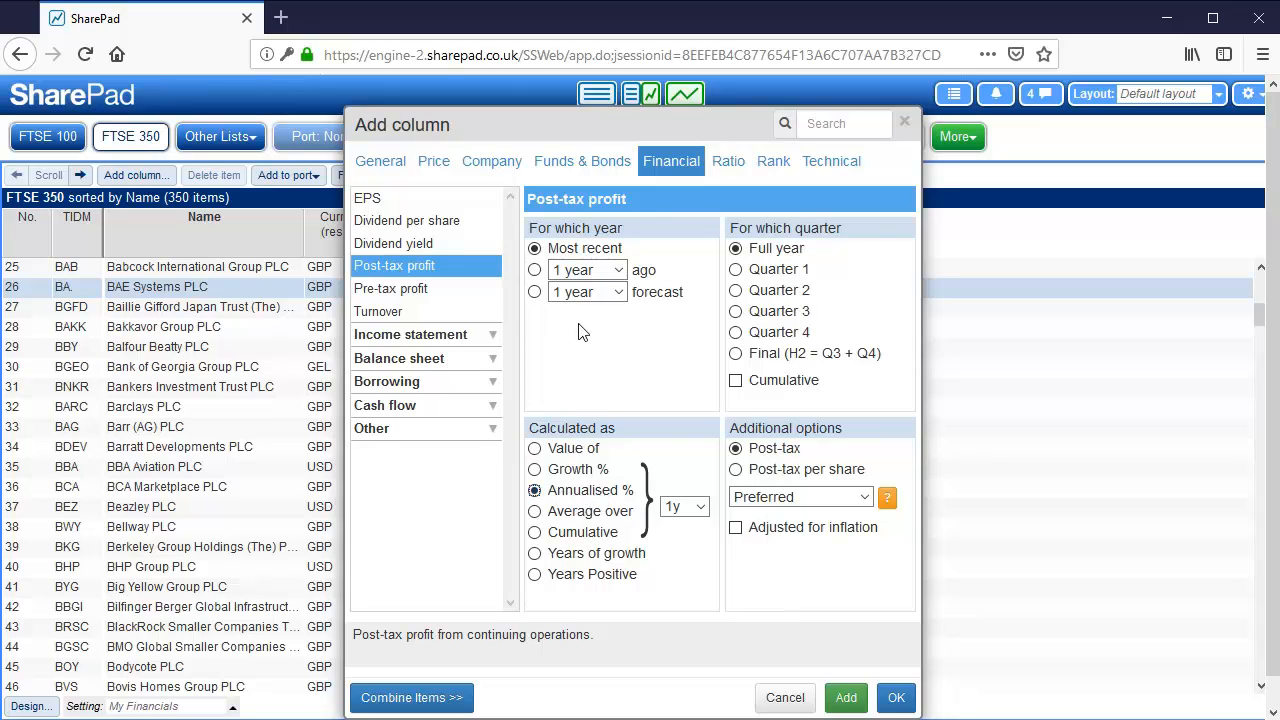
{"action": "left_click_drag", "start_coordinate": [640, 120], "coordinate": [330, 124]}
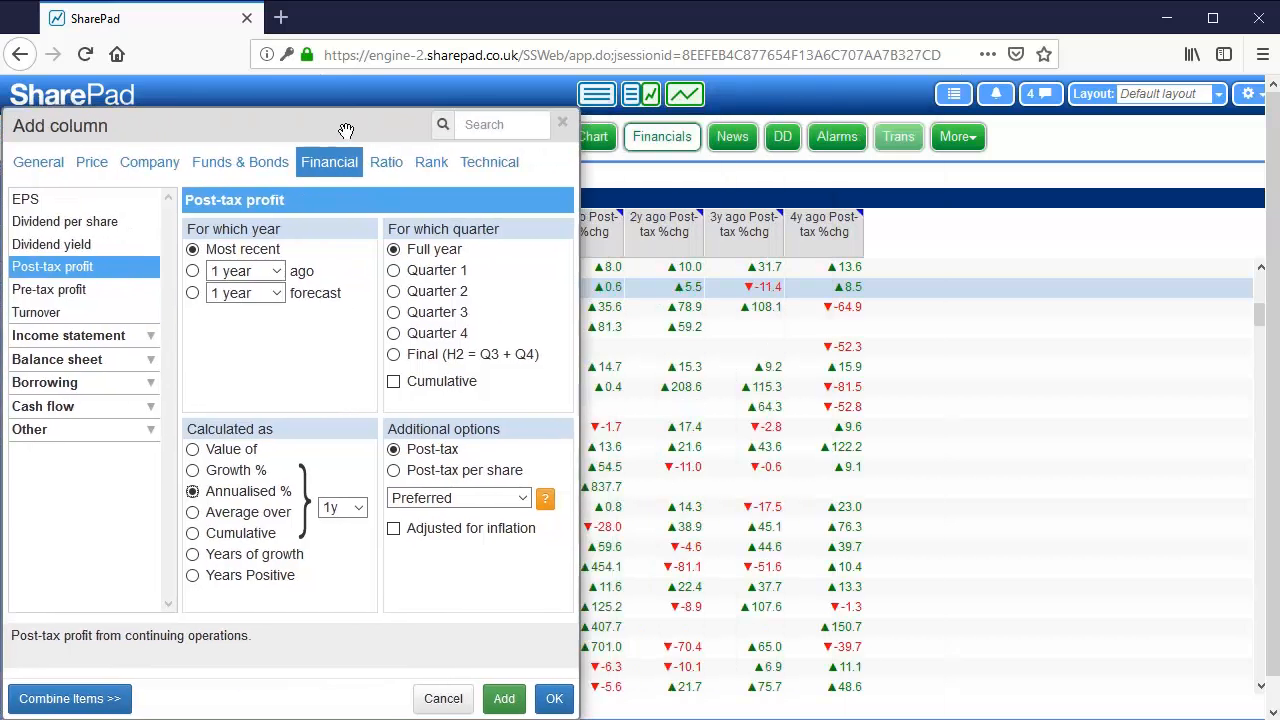
{"action": "left_click_drag", "start_coordinate": [466, 162], "coordinate": [567, 263]}
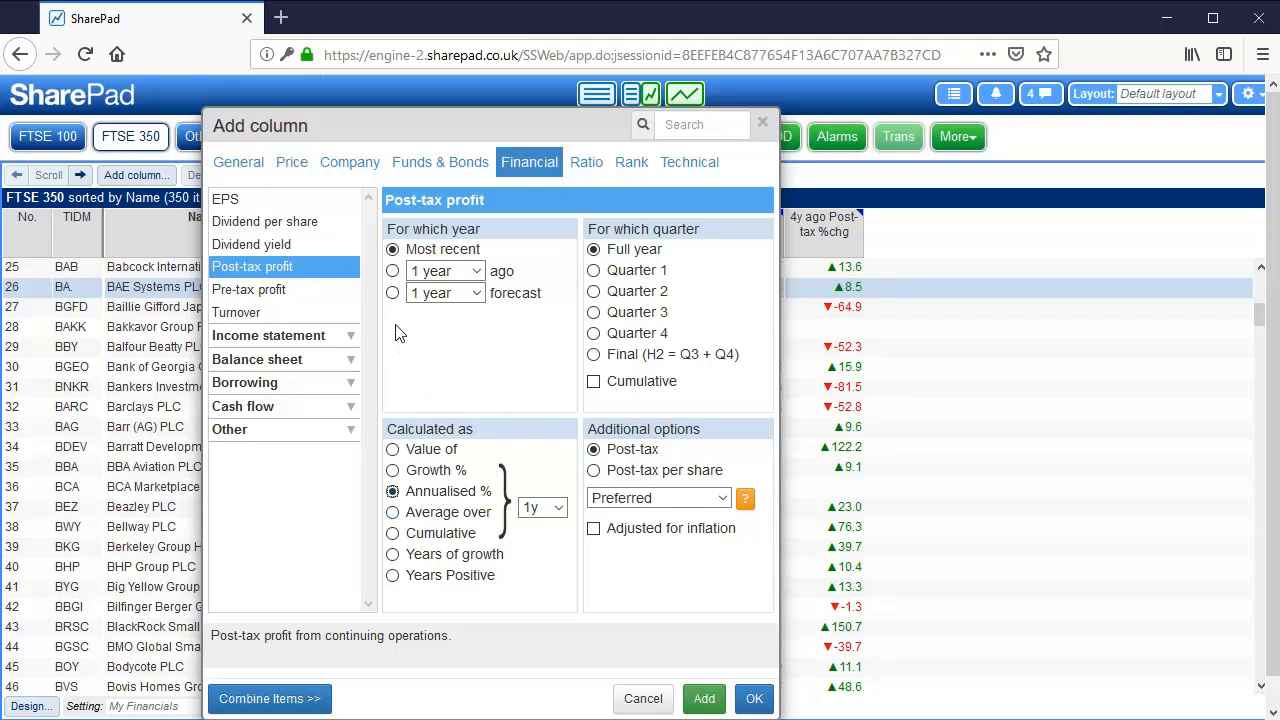
{"action": "left_click", "coordinate": [393, 271]}
{"action": "left_click", "coordinate": [533, 381]}
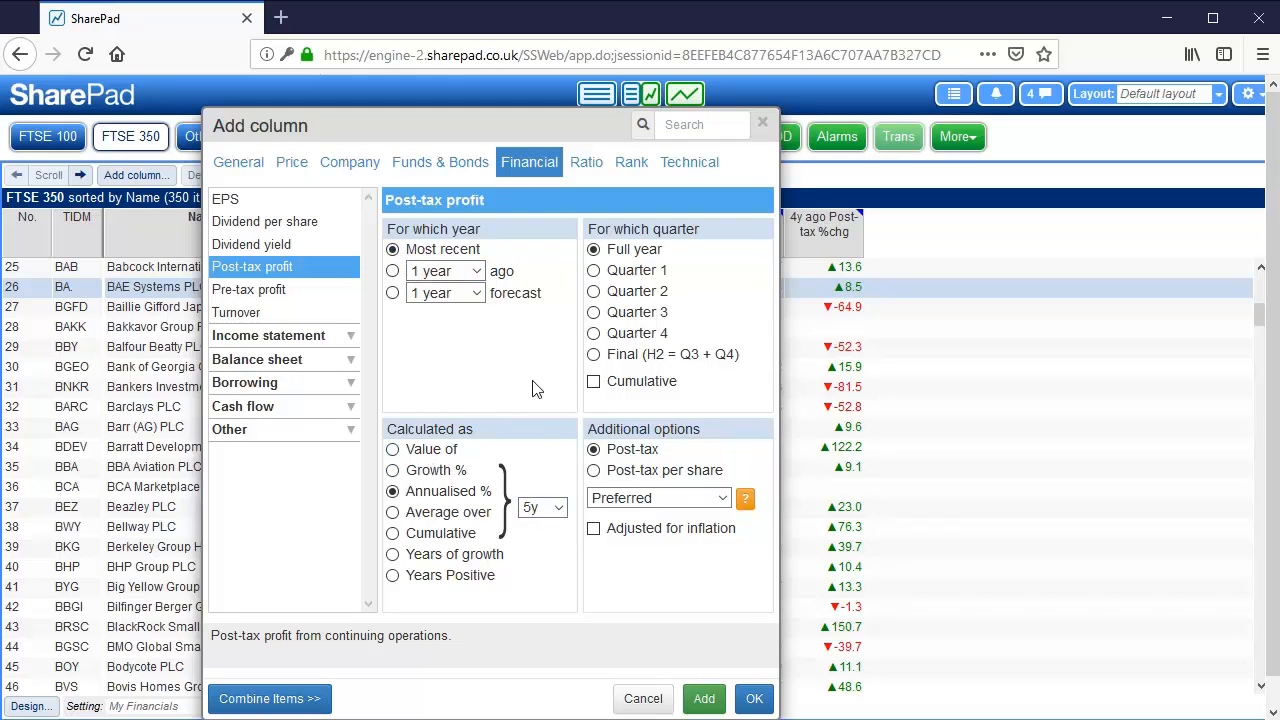
{"action": "left_click", "coordinate": [748, 696]}
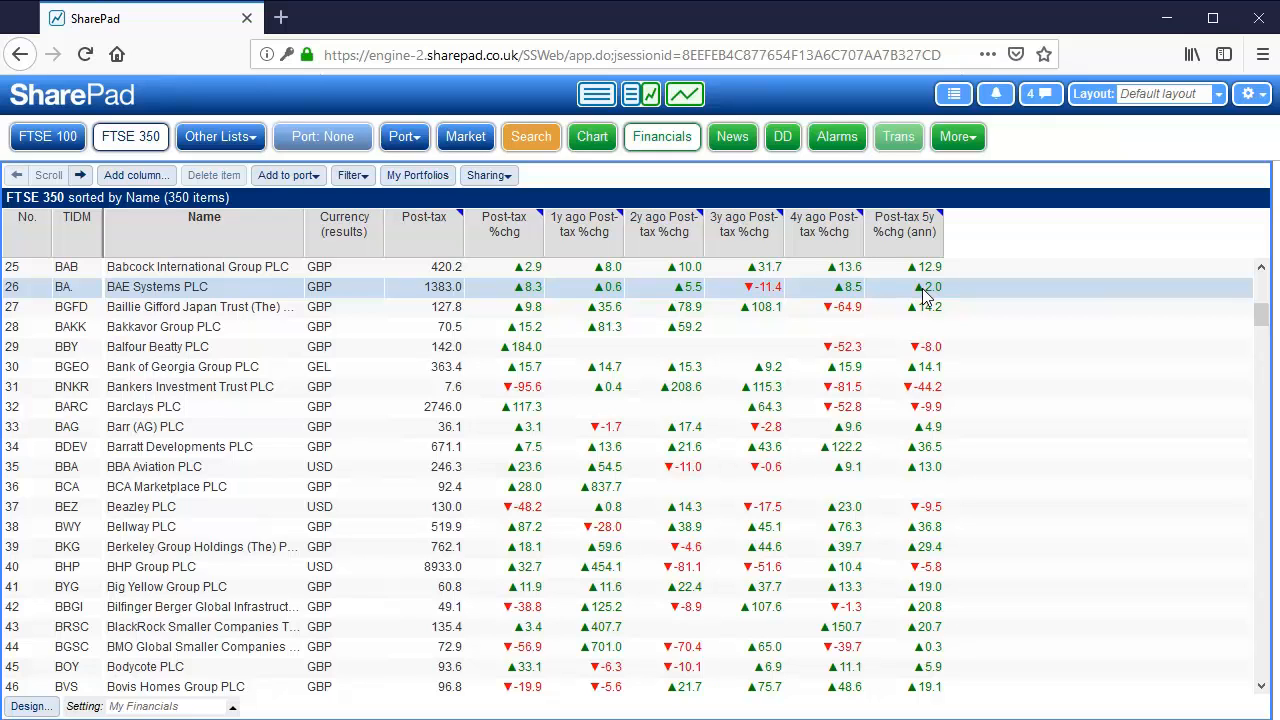
{"action": "left_click", "coordinate": [137, 175]}
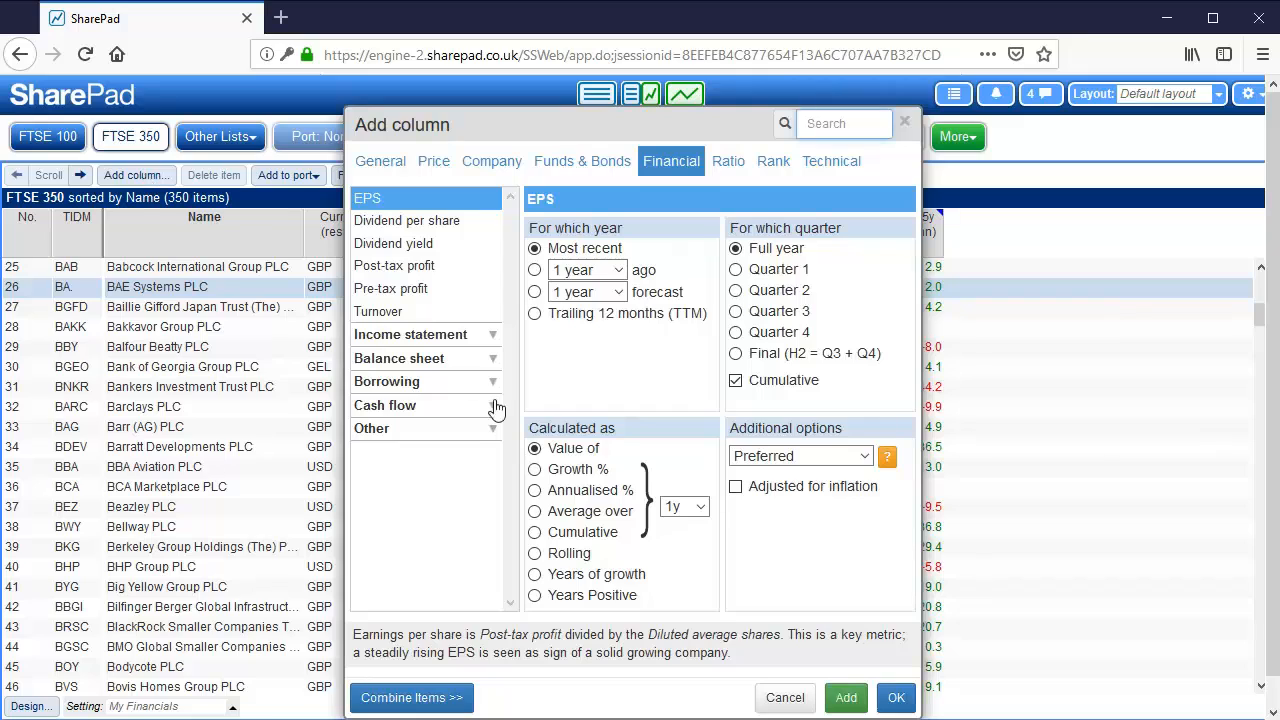
{"action": "left_click", "coordinate": [568, 516]}
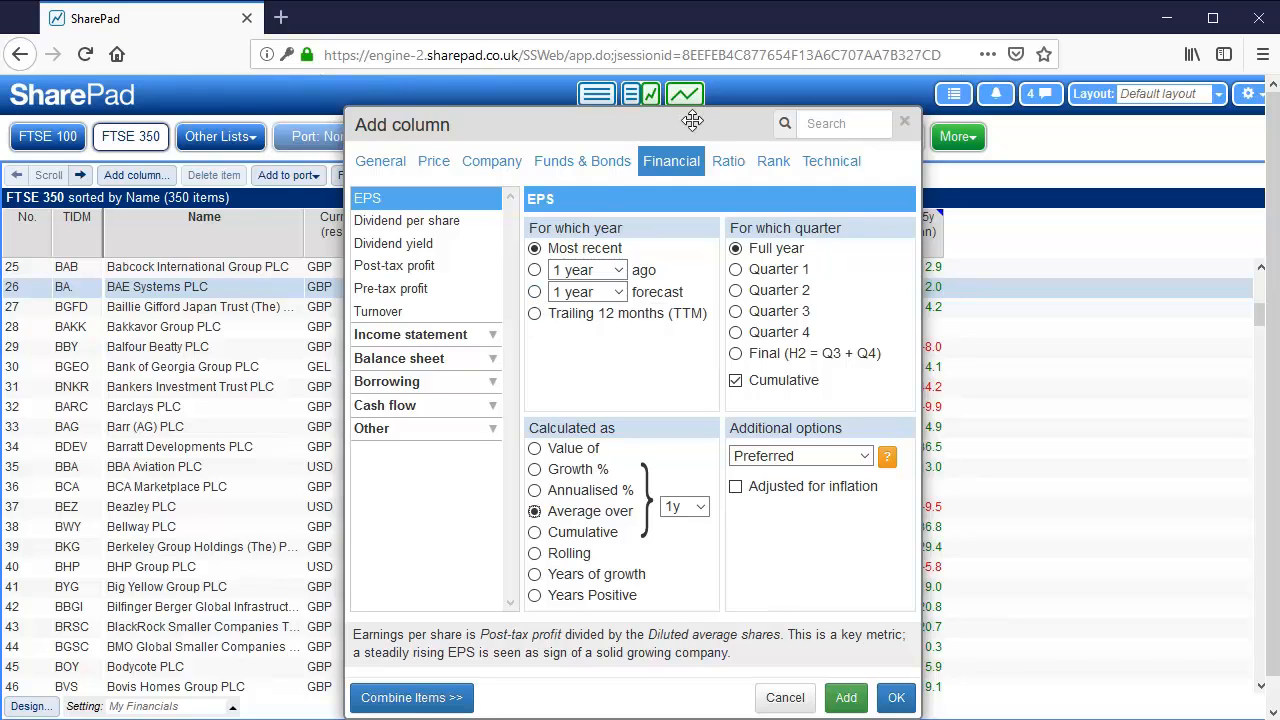
{"action": "left_click_drag", "start_coordinate": [702, 121], "coordinate": [649, 116]}
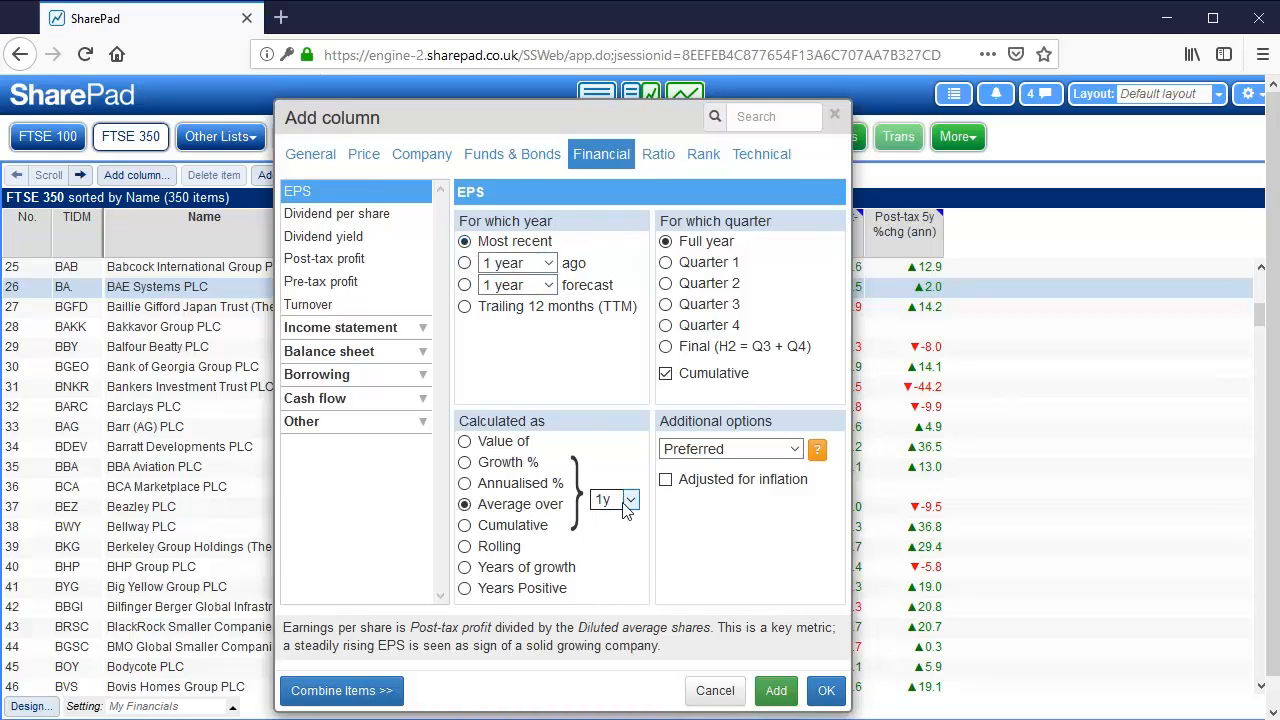
{"action": "left_click", "coordinate": [627, 508]}
{"action": "left_click", "coordinate": [620, 376]}
{"action": "left_click", "coordinate": [777, 691]}
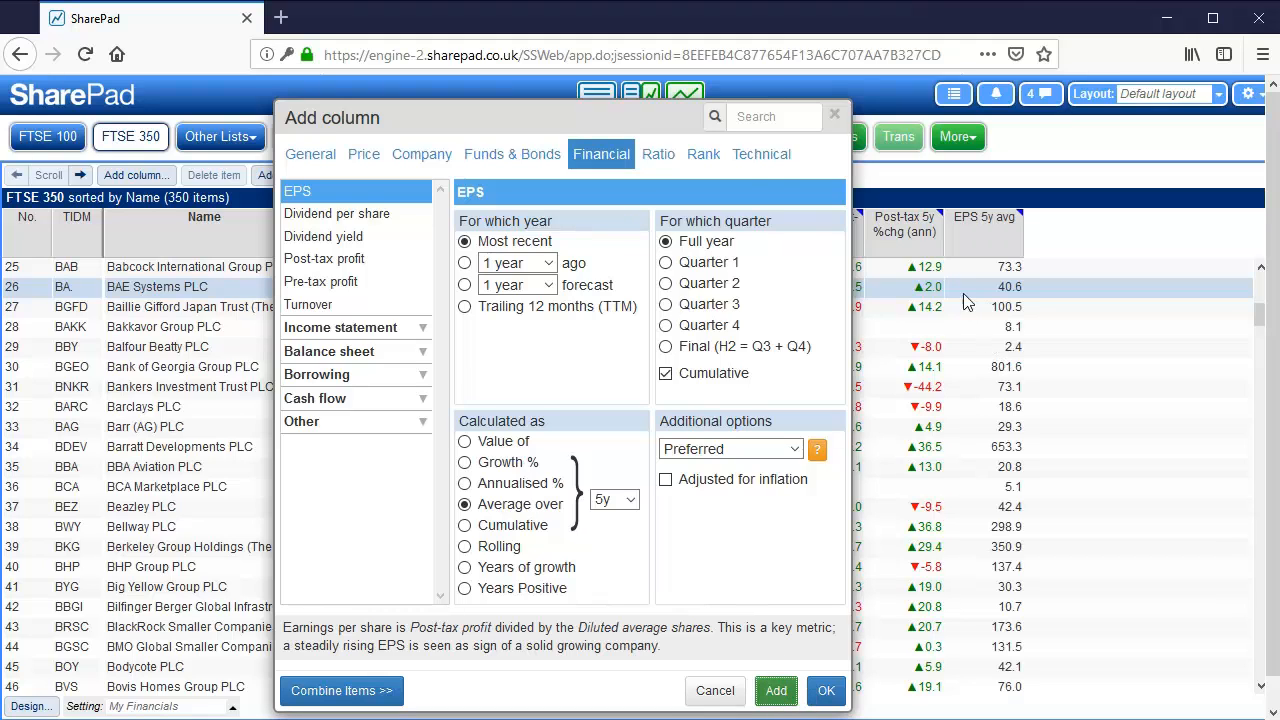
{"action": "left_click_drag", "start_coordinate": [634, 126], "coordinate": [610, 121]}
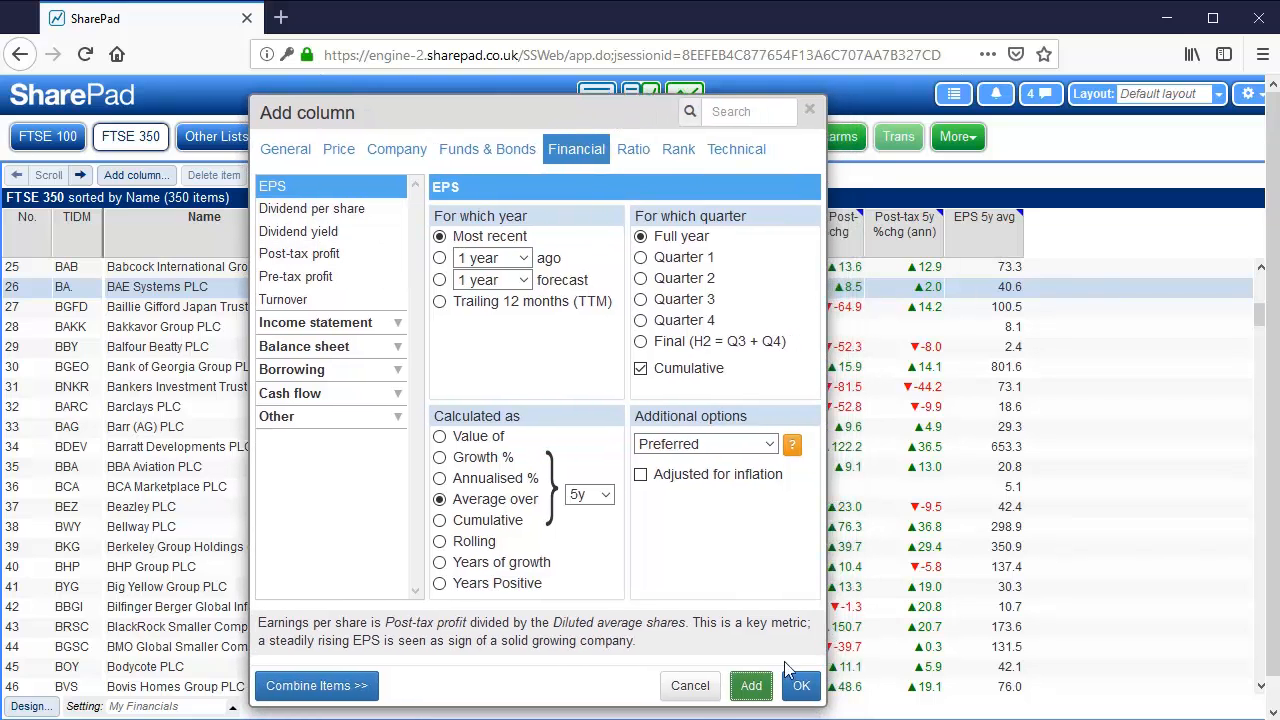
{"action": "left_click", "coordinate": [690, 686]}
{"action": "left_click", "coordinate": [998, 245]}
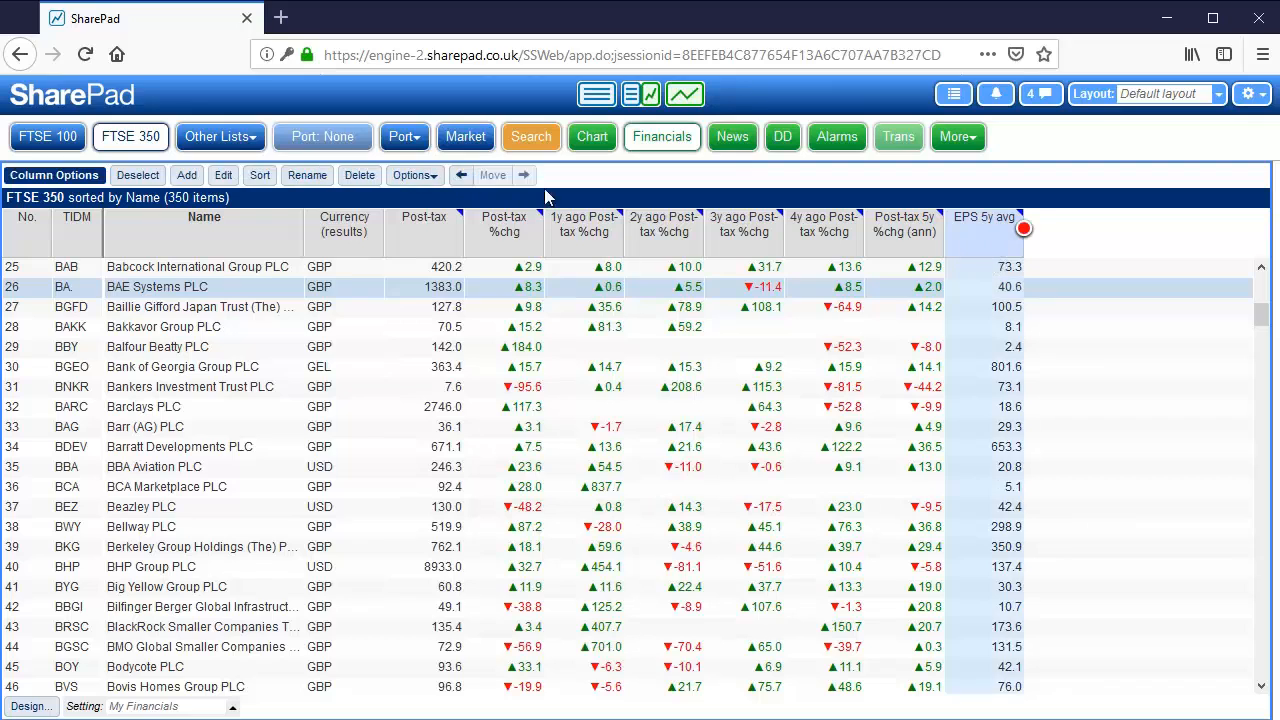
{"action": "left_click", "coordinate": [362, 175]}
Add a most recent full-year Post-tax profit column calculated as Average over 5y
{"action": "left_click", "coordinate": [137, 175]}
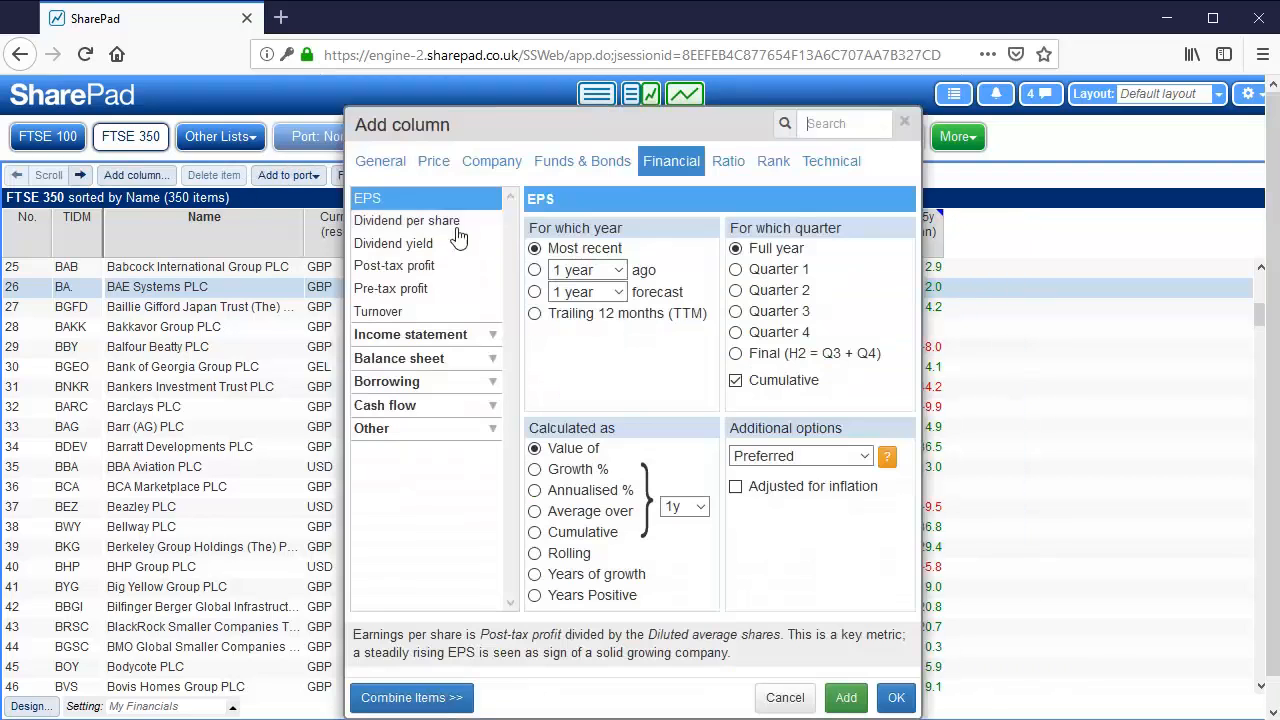
{"action": "left_click", "coordinate": [393, 274]}
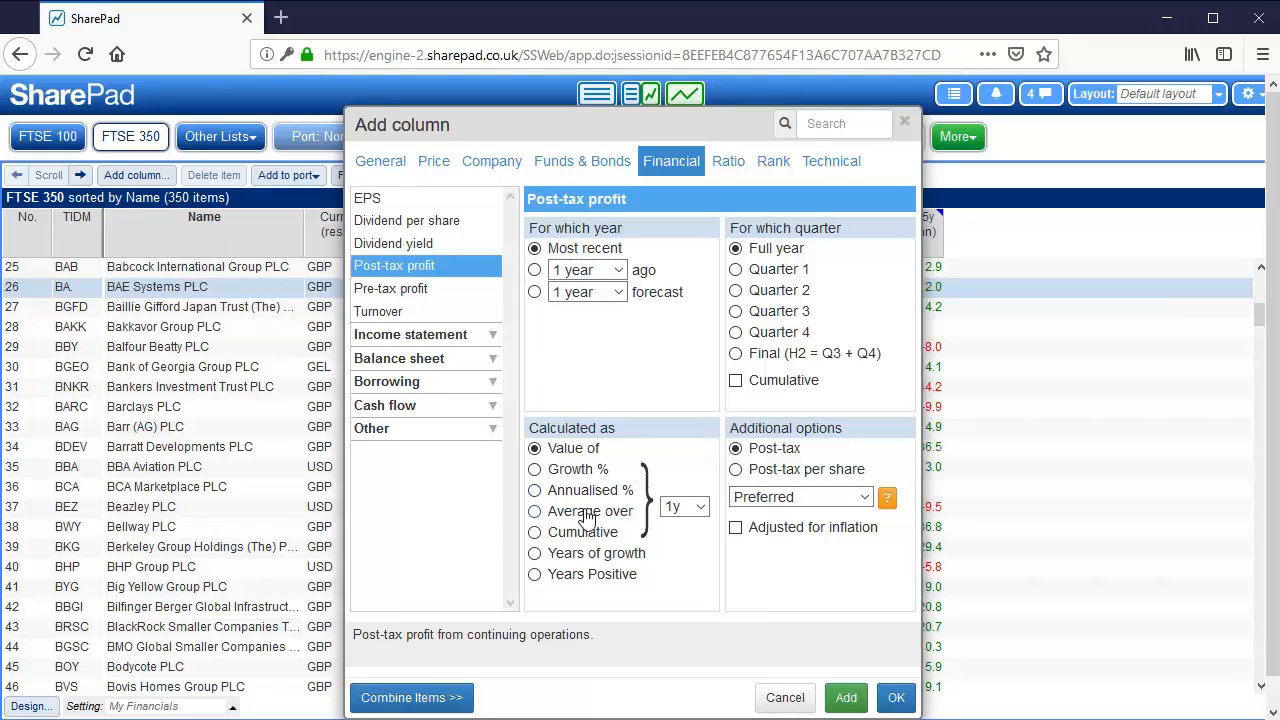
{"action": "left_click", "coordinate": [588, 512]}
{"action": "left_click", "coordinate": [673, 512]}
{"action": "left_click", "coordinate": [688, 378]}
{"action": "left_click", "coordinate": [846, 698]}
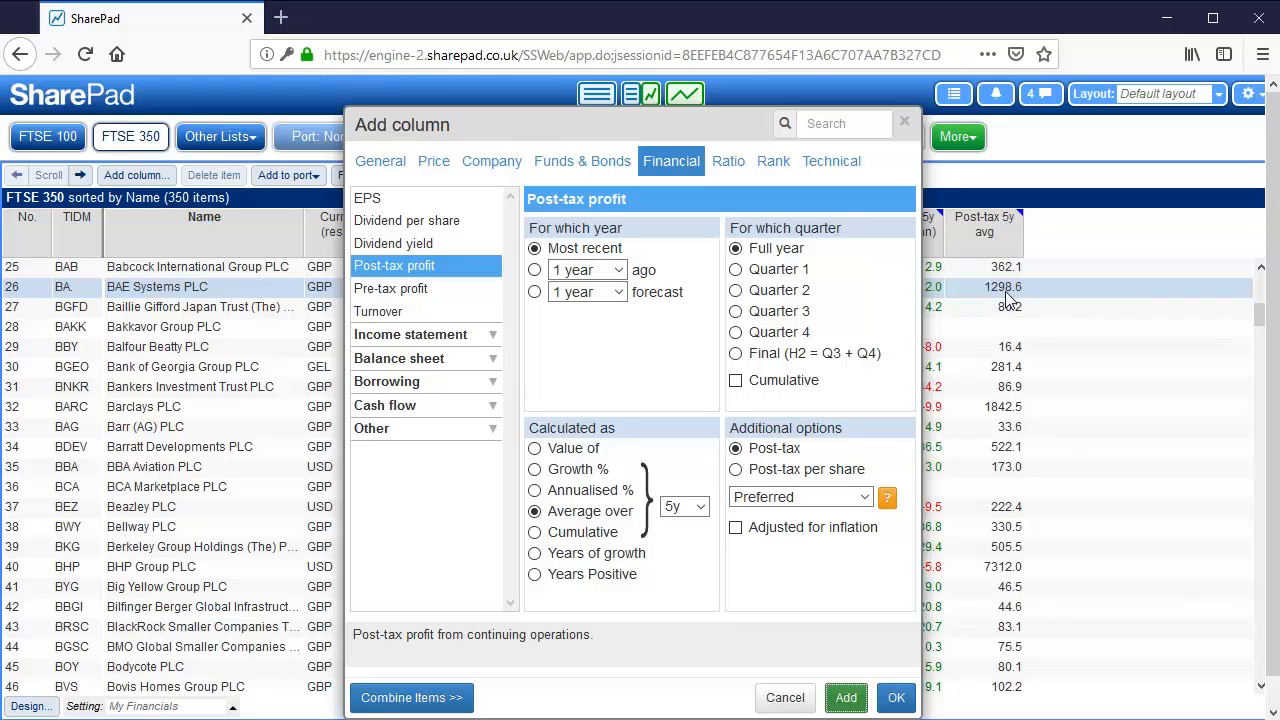
Add Post-tax profit columns calculated as Cumulative over 5y and as Years of growth, and close the dialog
{"action": "left_click", "coordinate": [535, 533]}
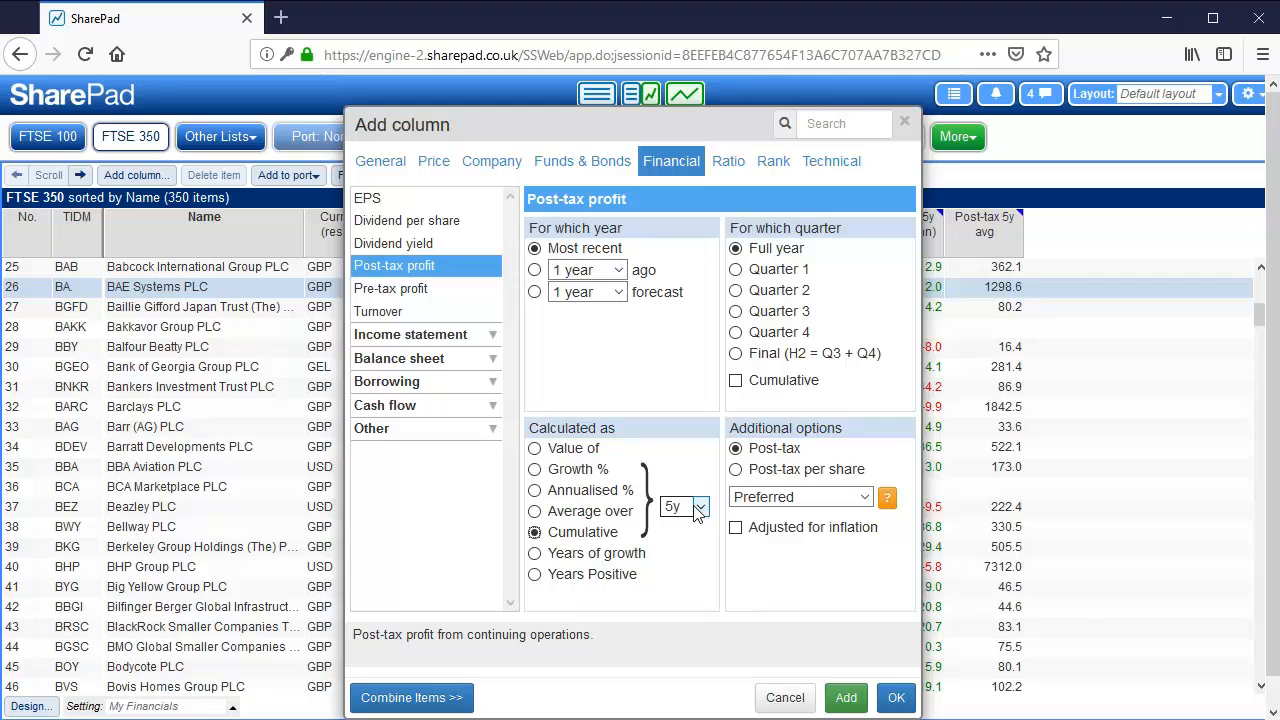
{"action": "left_click", "coordinate": [846, 700]}
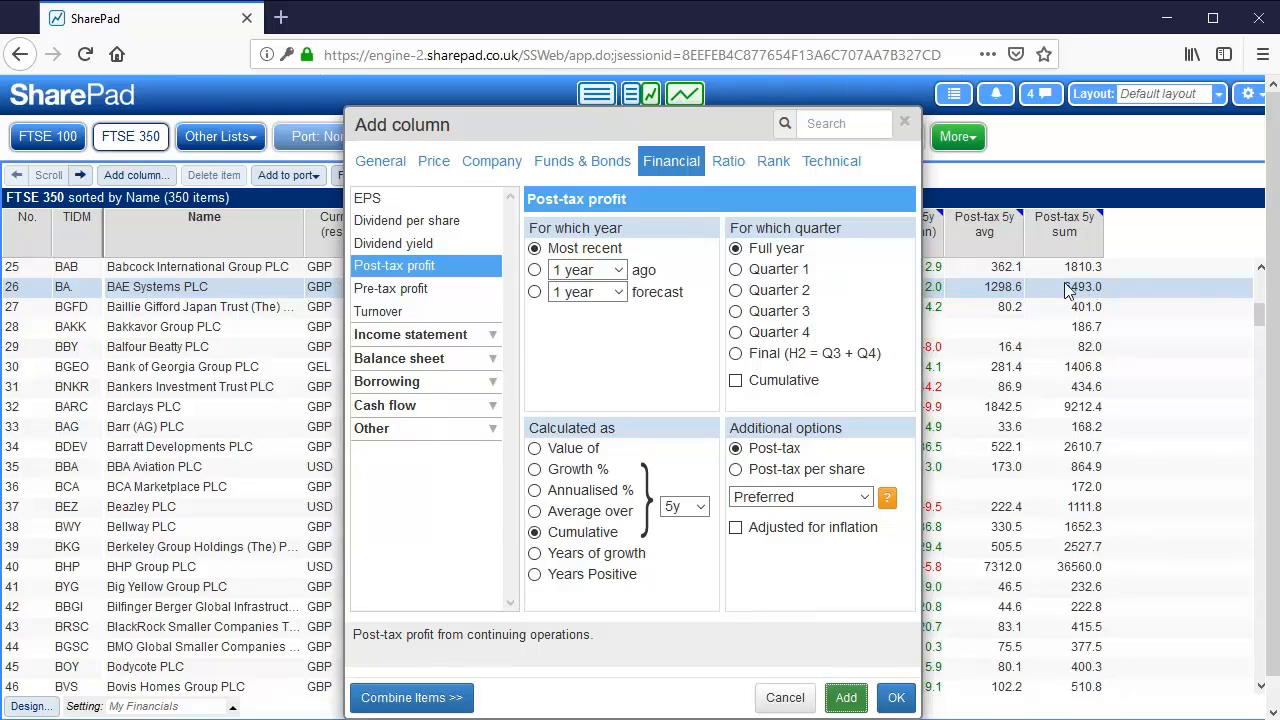
{"action": "left_click", "coordinate": [590, 564]}
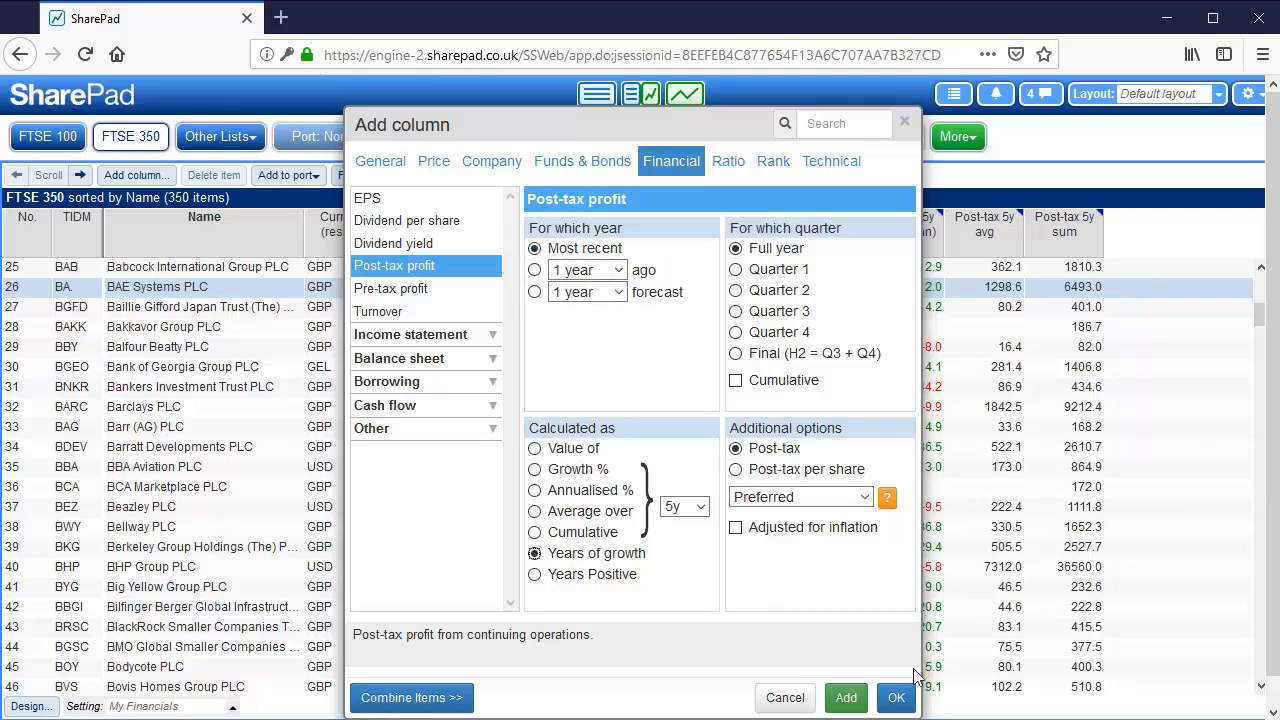
{"action": "left_click", "coordinate": [850, 700]}
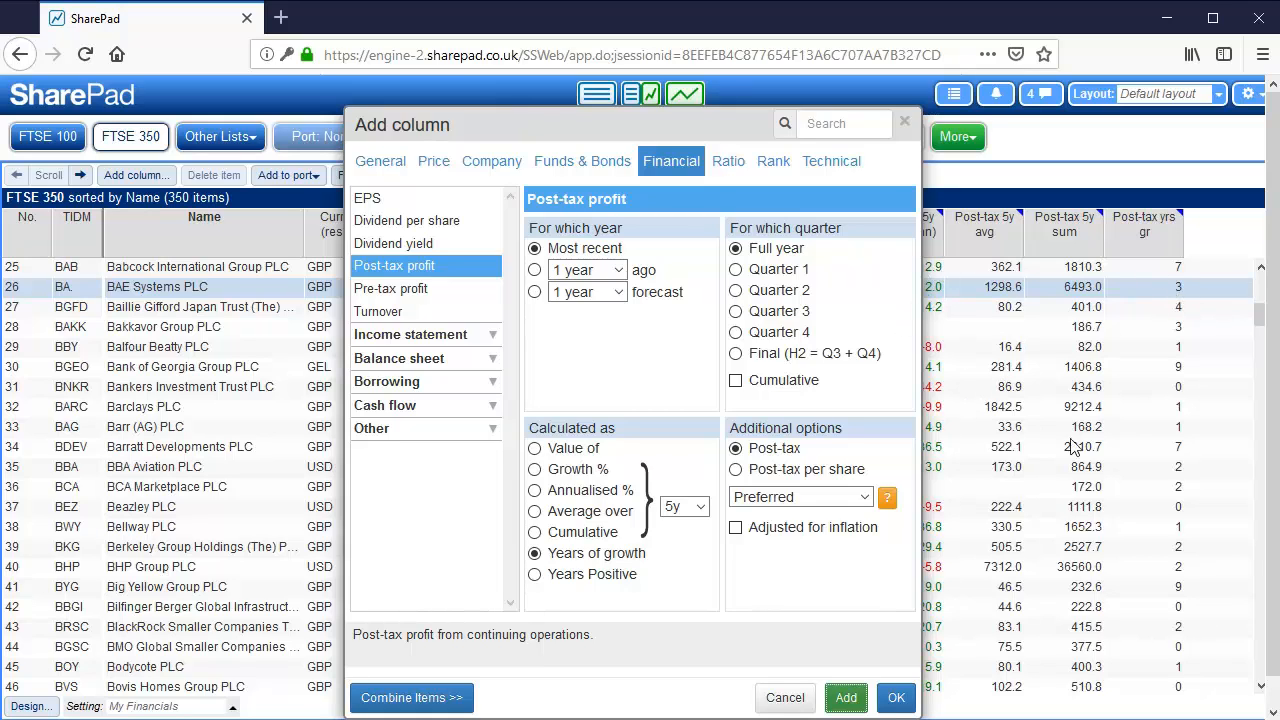
{"action": "left_click", "coordinate": [904, 122]}
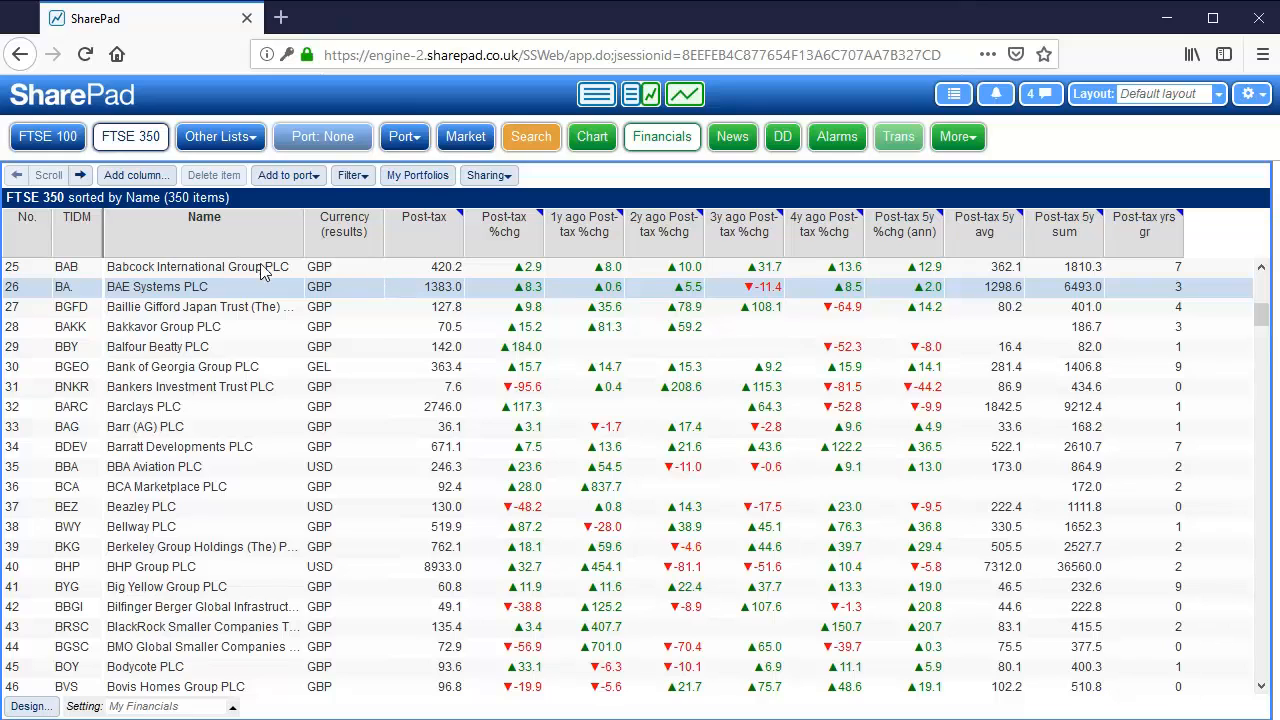
{"action": "left_click", "coordinate": [528, 271]}
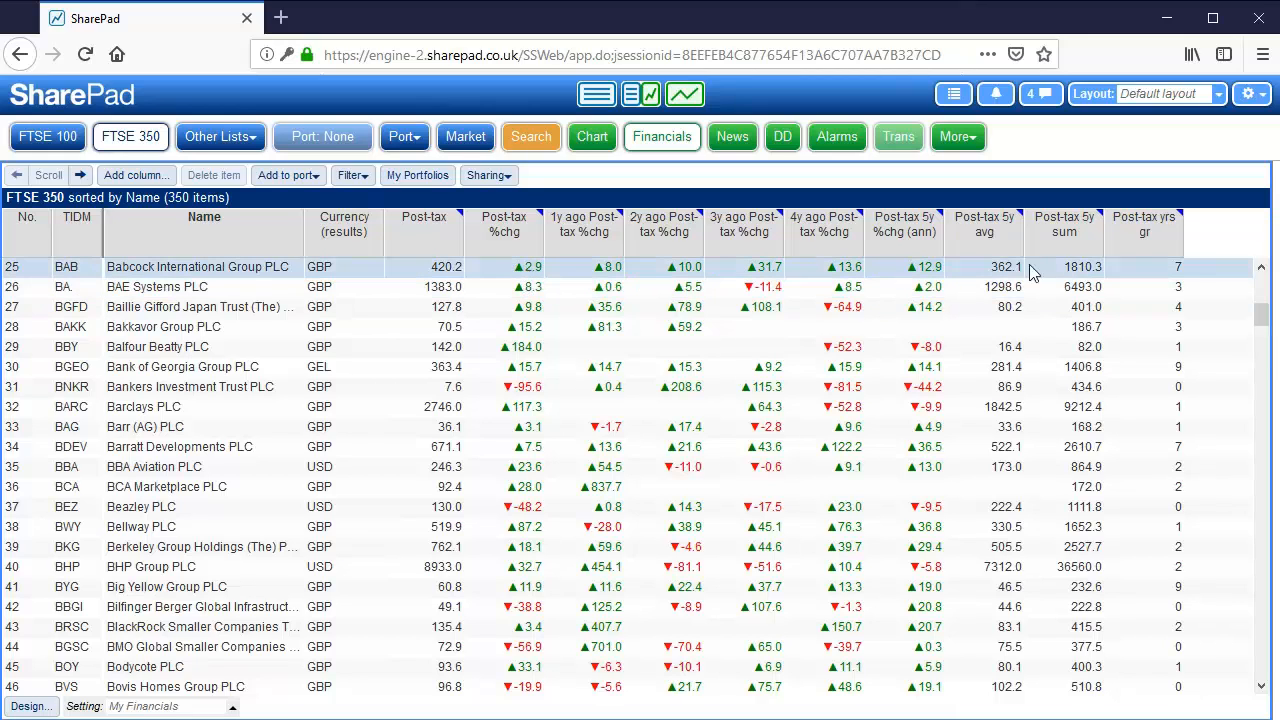
{"action": "left_click", "coordinate": [1178, 292]}
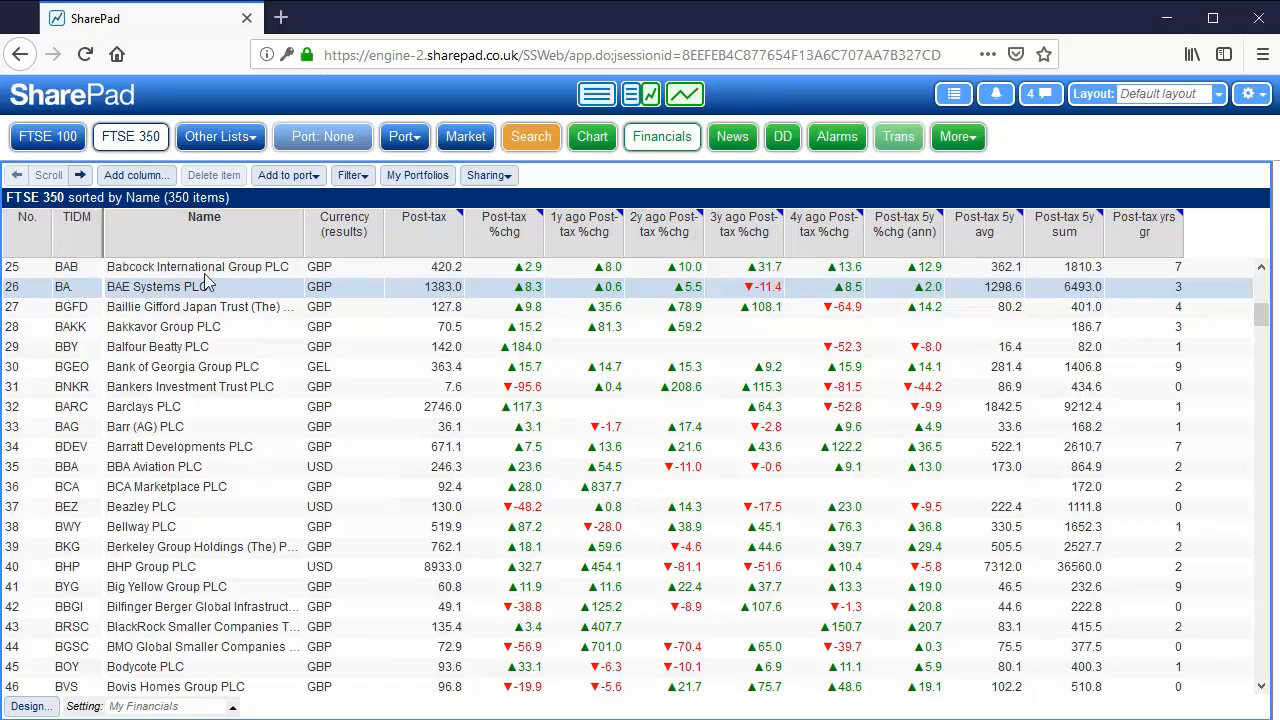
Add a most recent full-year EPS column calculated as Years Positive, and close the dialog
{"action": "left_click", "coordinate": [150, 177]}
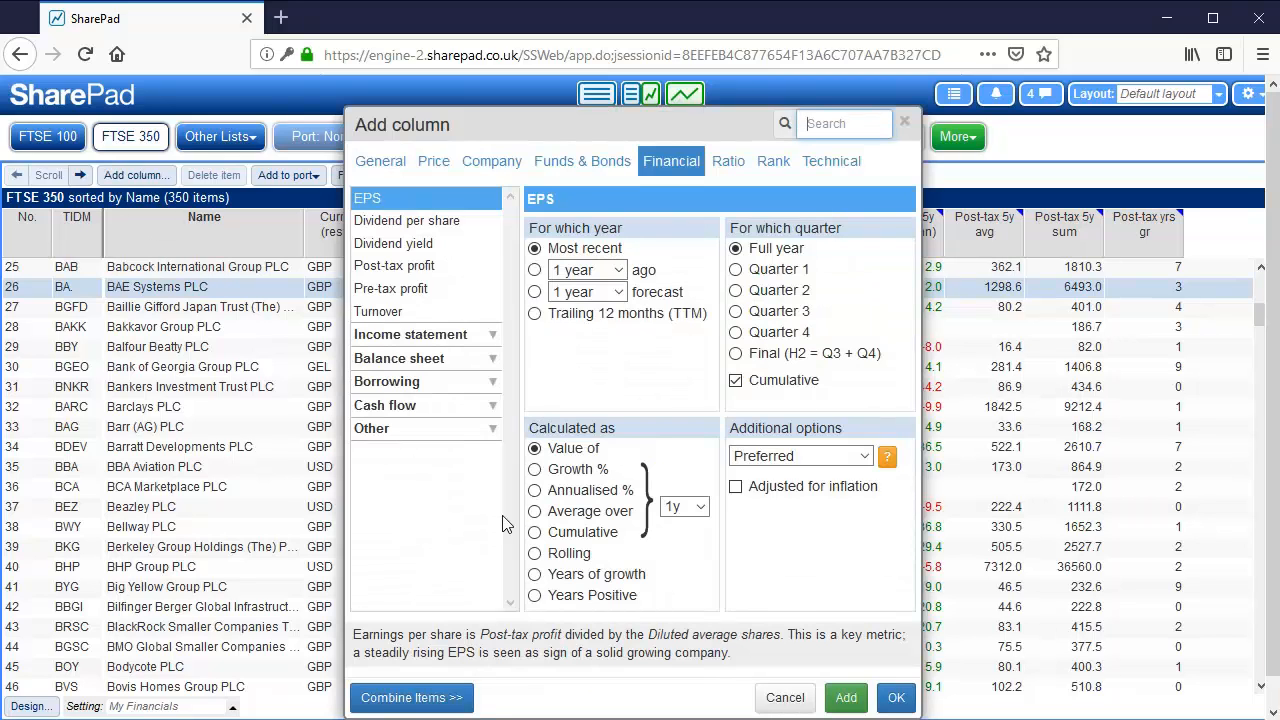
{"action": "left_click", "coordinate": [588, 598]}
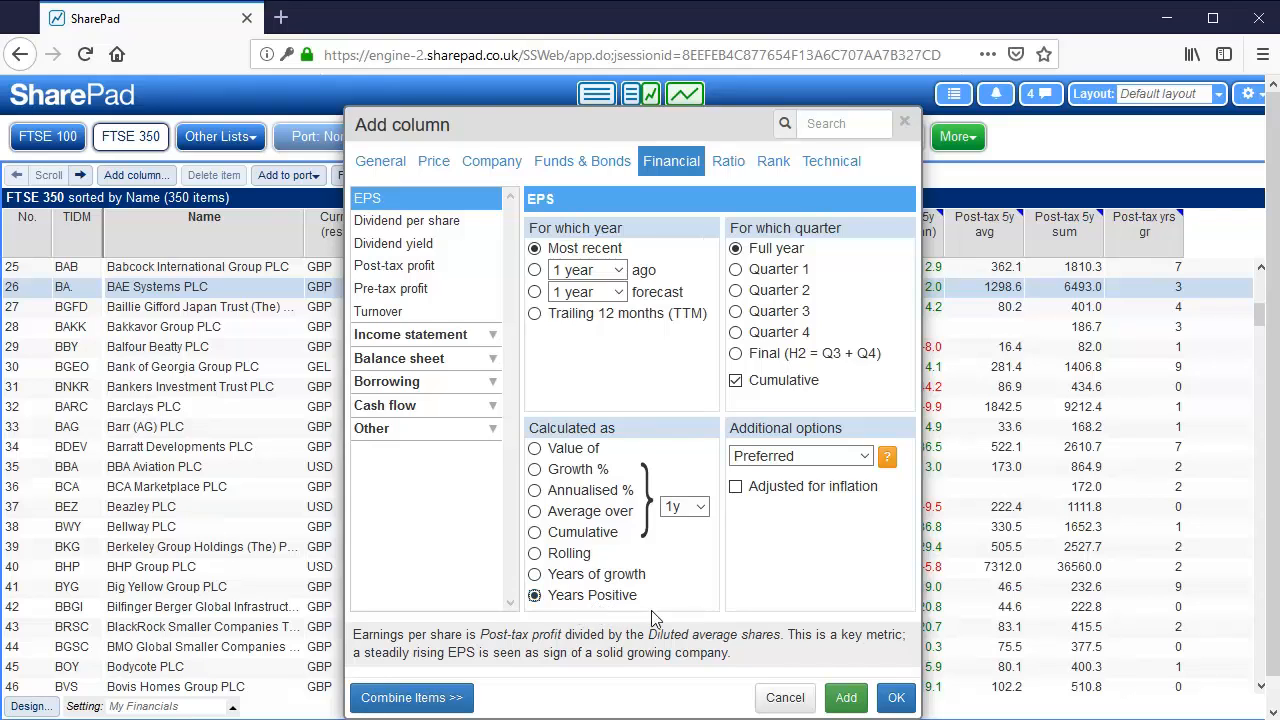
{"action": "left_click", "coordinate": [846, 700]}
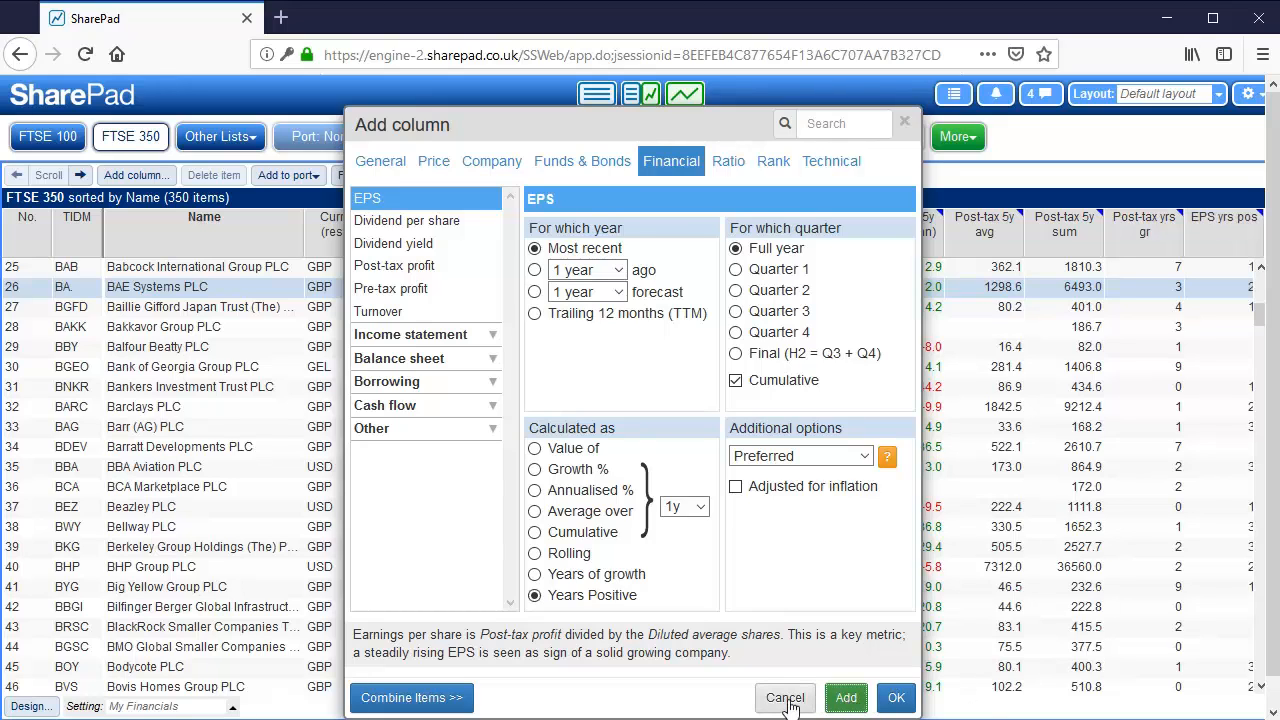
{"action": "left_click", "coordinate": [904, 124]}
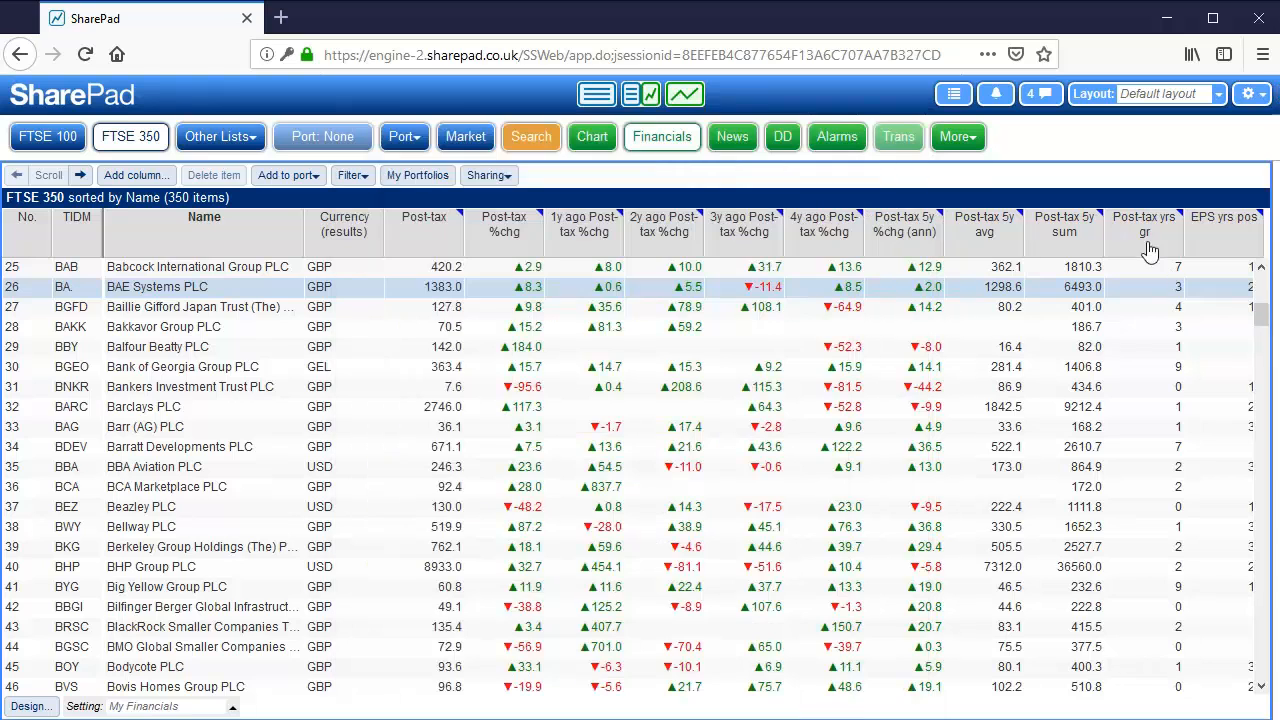
Change the EPS years-positive column to Post-tax profit calculated as Years Positive
{"action": "left_click_drag", "start_coordinate": [1103, 242], "coordinate": [1025, 236]}
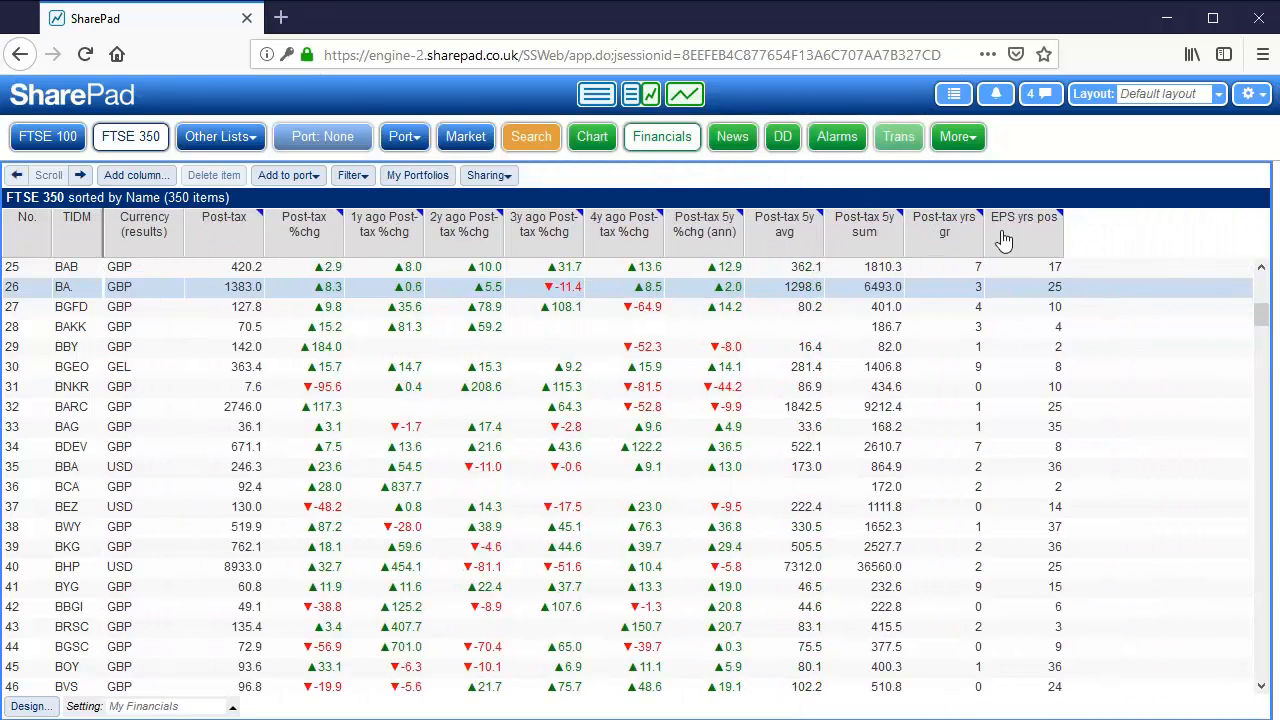
{"action": "left_click", "coordinate": [1037, 240]}
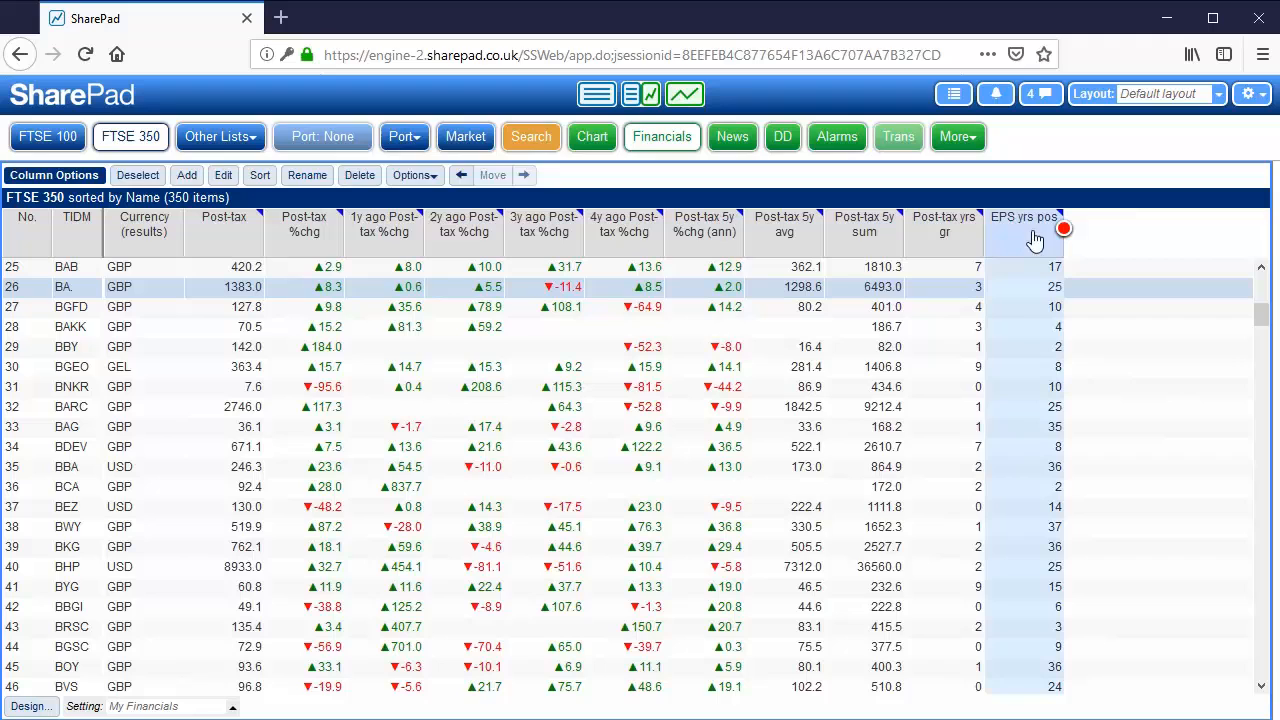
{"action": "left_click", "coordinate": [223, 175]}
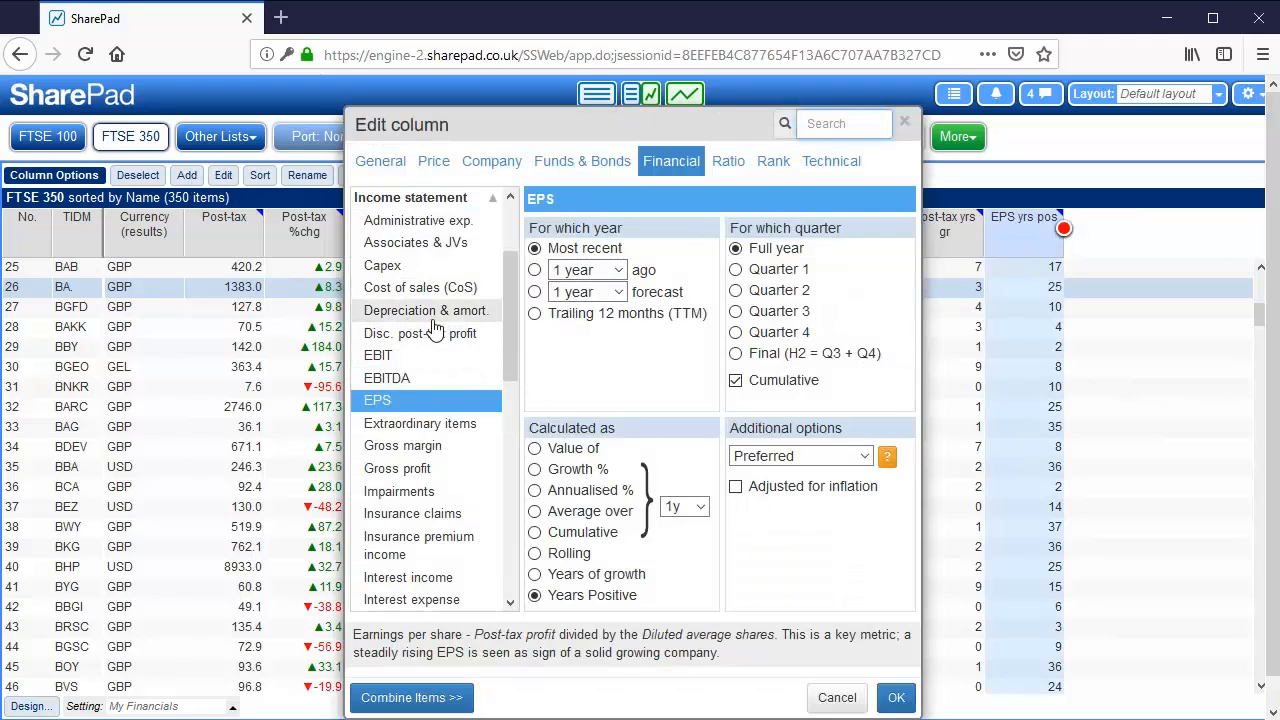
{"action": "scroll", "coordinate": [517, 266], "scroll_direction": "up", "scroll_amount": 2}
{"action": "scroll", "coordinate": [517, 266], "scroll_direction": "up", "scroll_amount": 1}
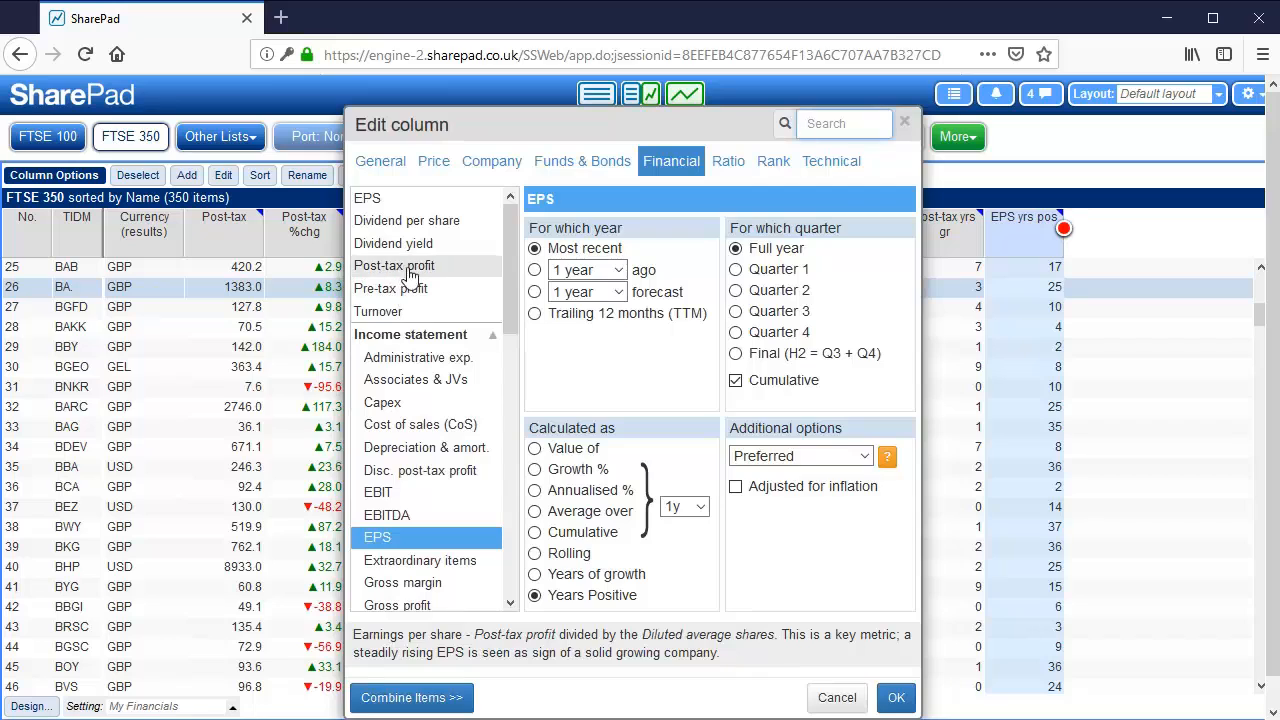
{"action": "left_click", "coordinate": [400, 267]}
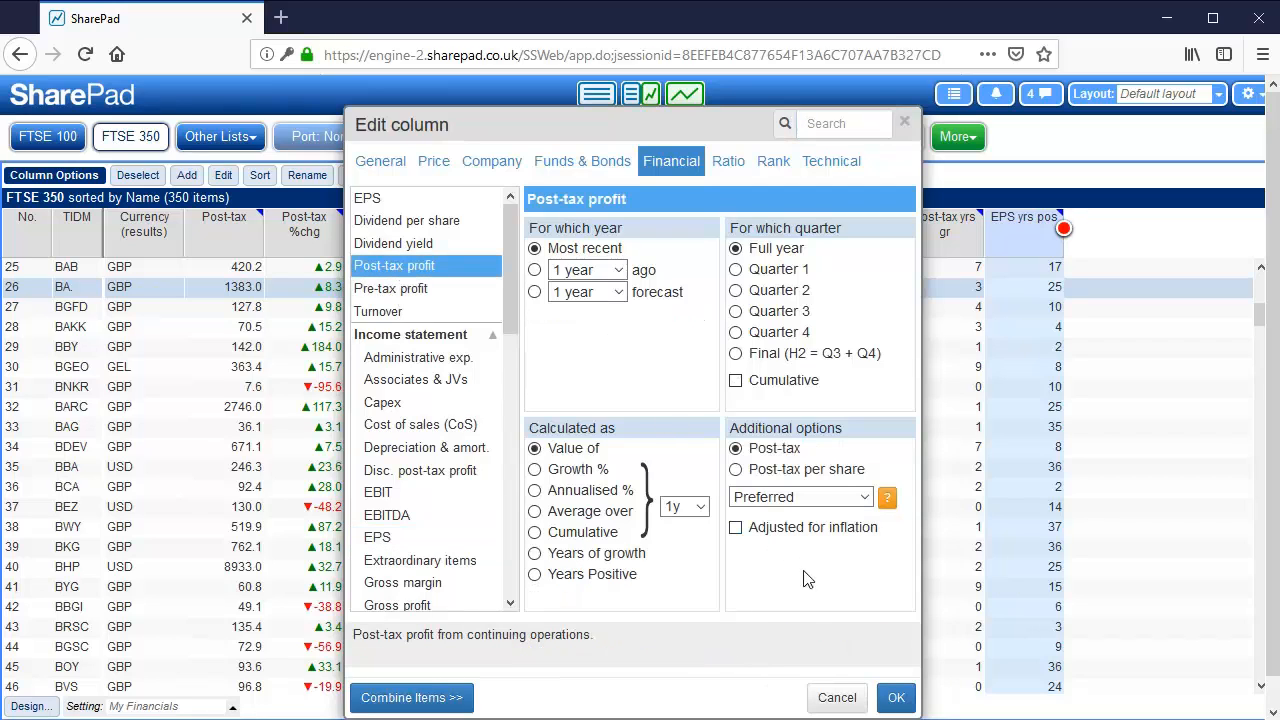
{"action": "left_click", "coordinate": [600, 578]}
{"action": "left_click", "coordinate": [890, 698]}
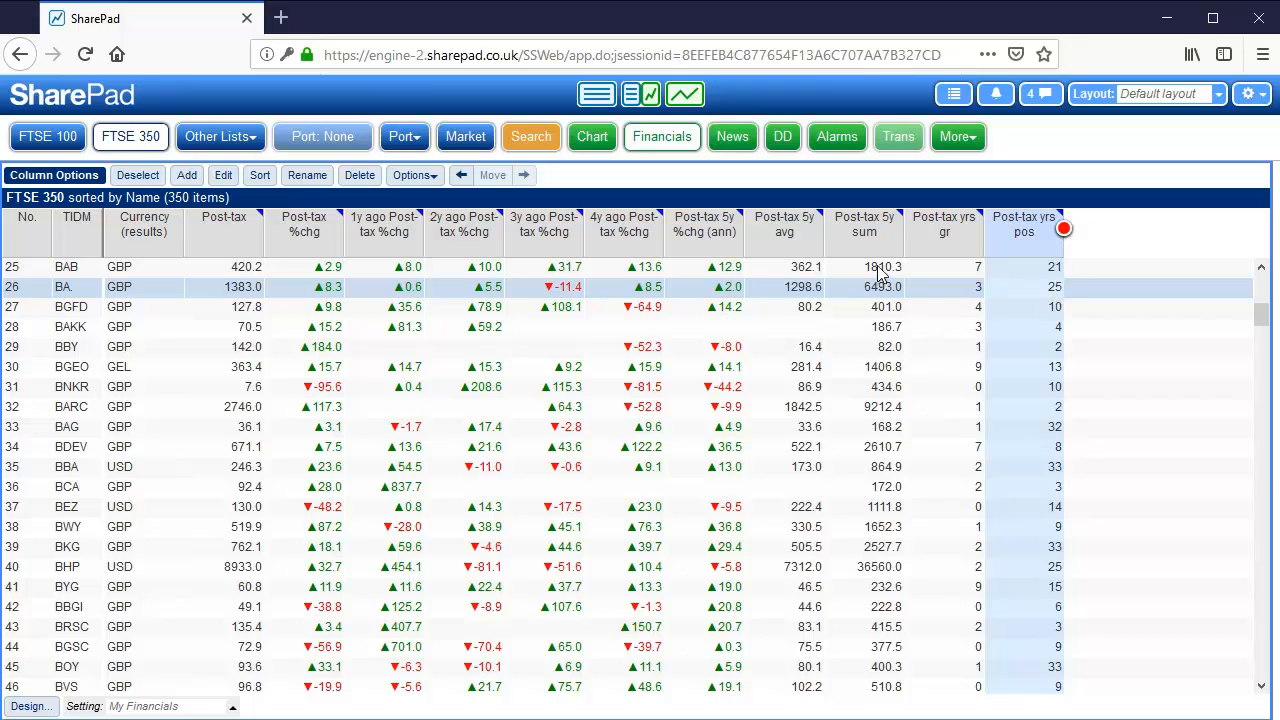
{"action": "left_click", "coordinate": [186, 176]}
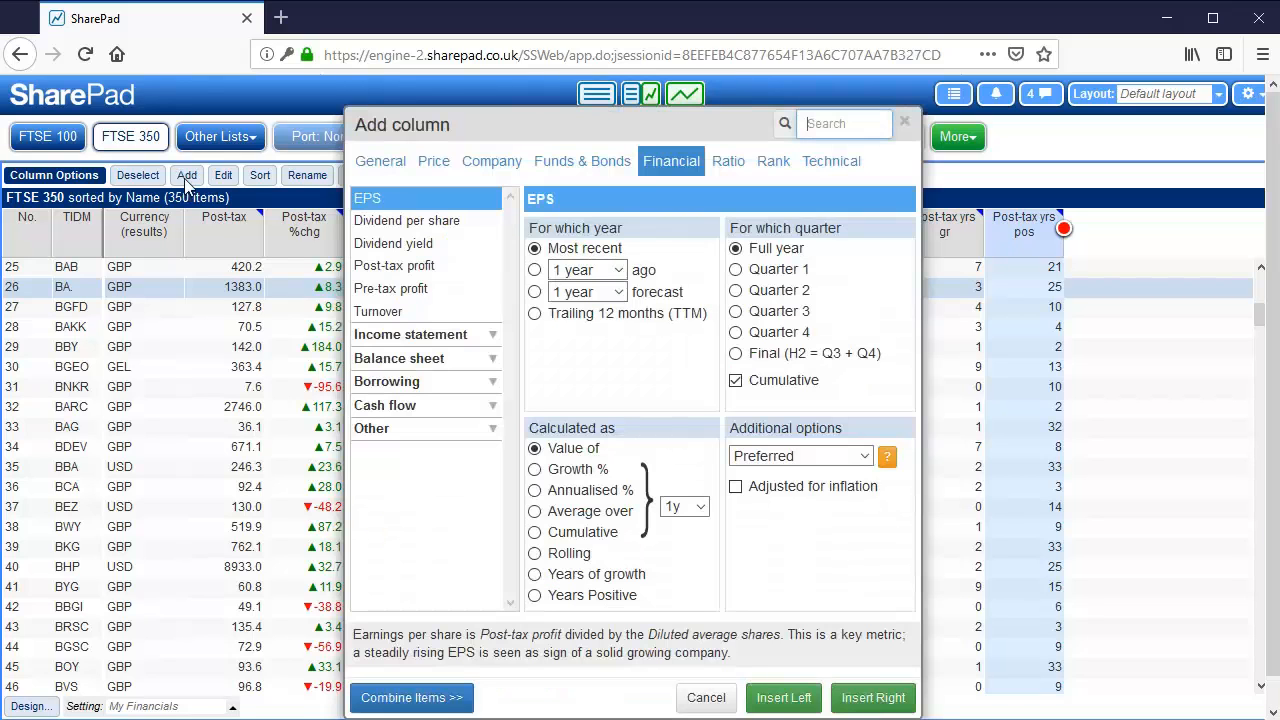
{"action": "left_click", "coordinate": [736, 488]}
{"action": "left_click", "coordinate": [737, 490]}
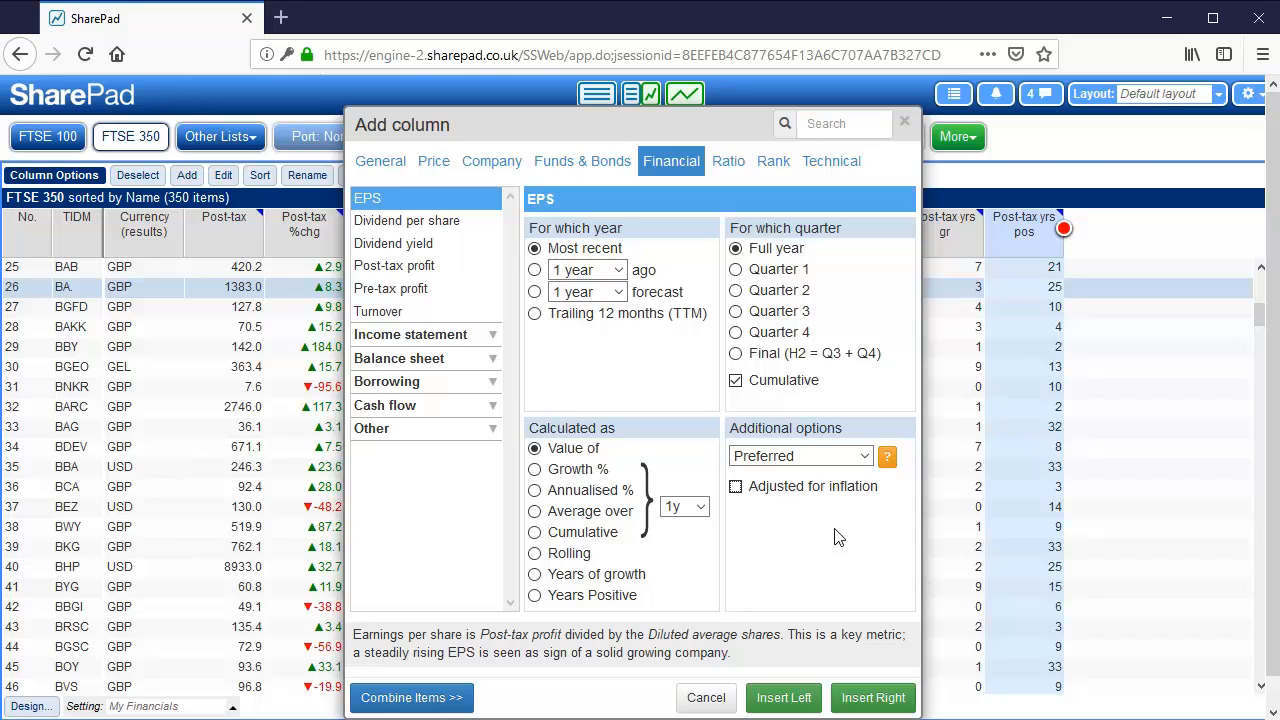
{"action": "left_click", "coordinate": [905, 123]}
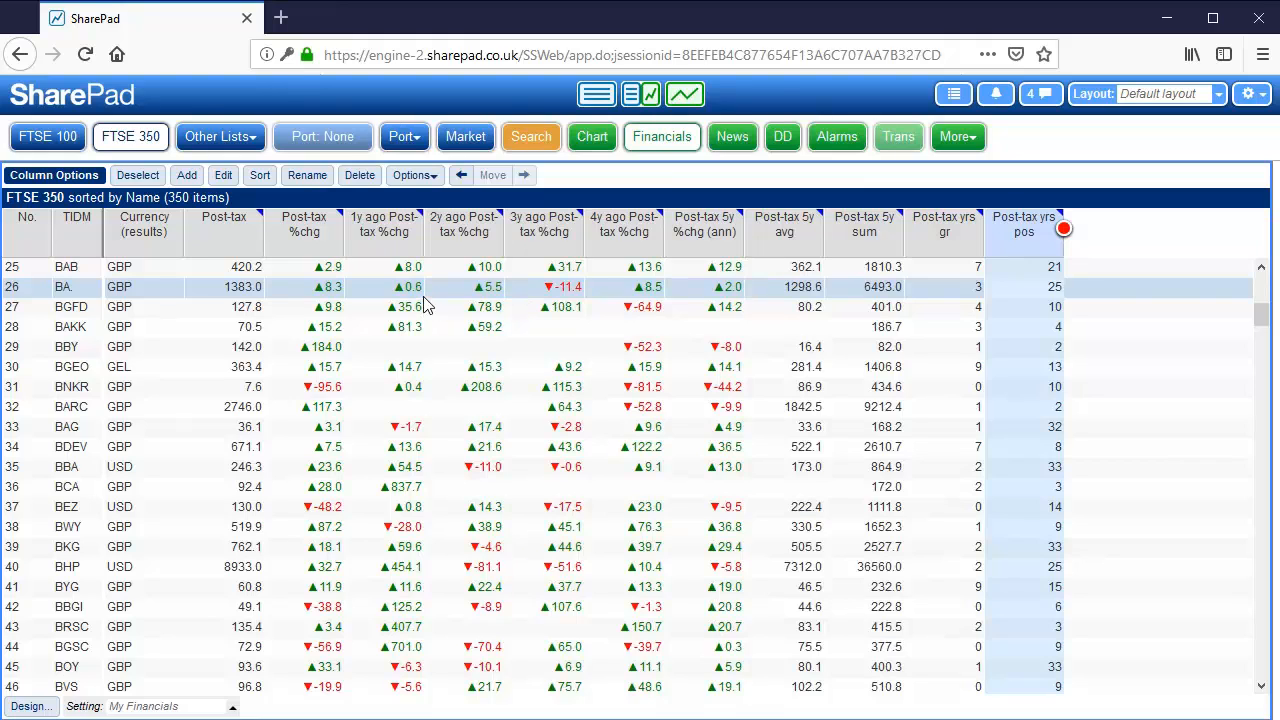
{"action": "left_click", "coordinate": [241, 145]}
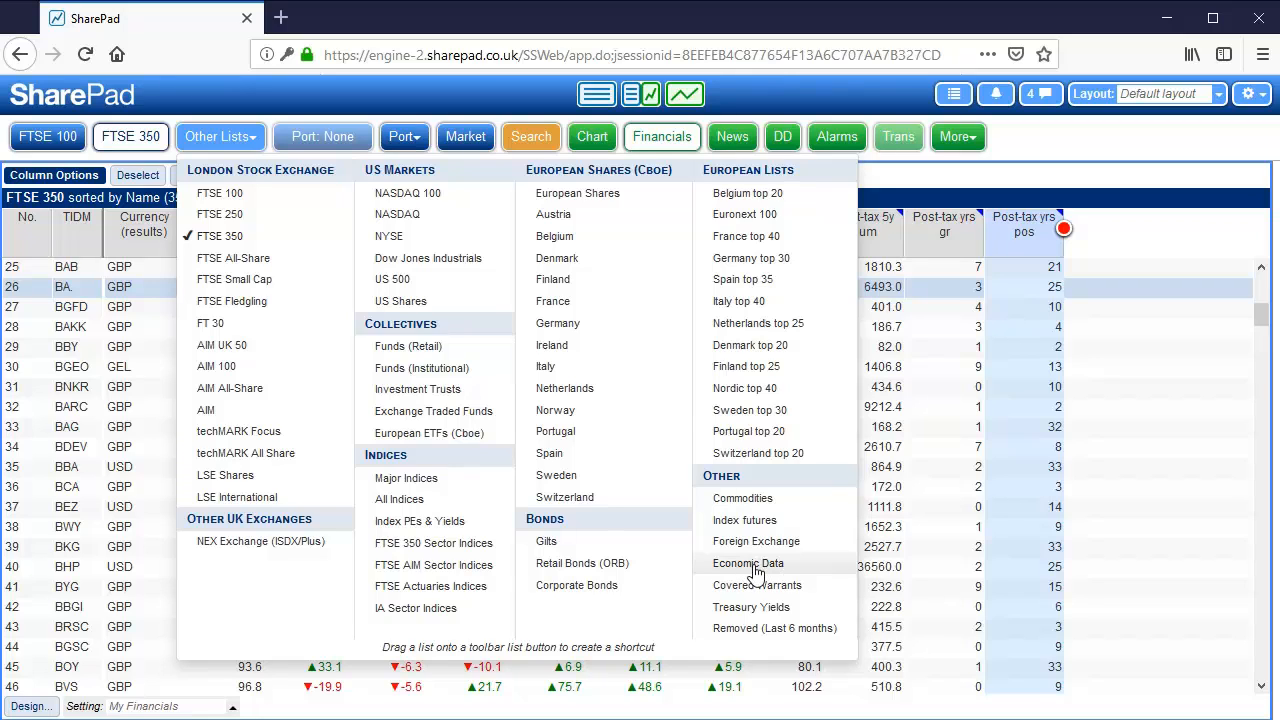
{"action": "left_click", "coordinate": [1122, 323]}
{"action": "left_click", "coordinate": [930, 290]}
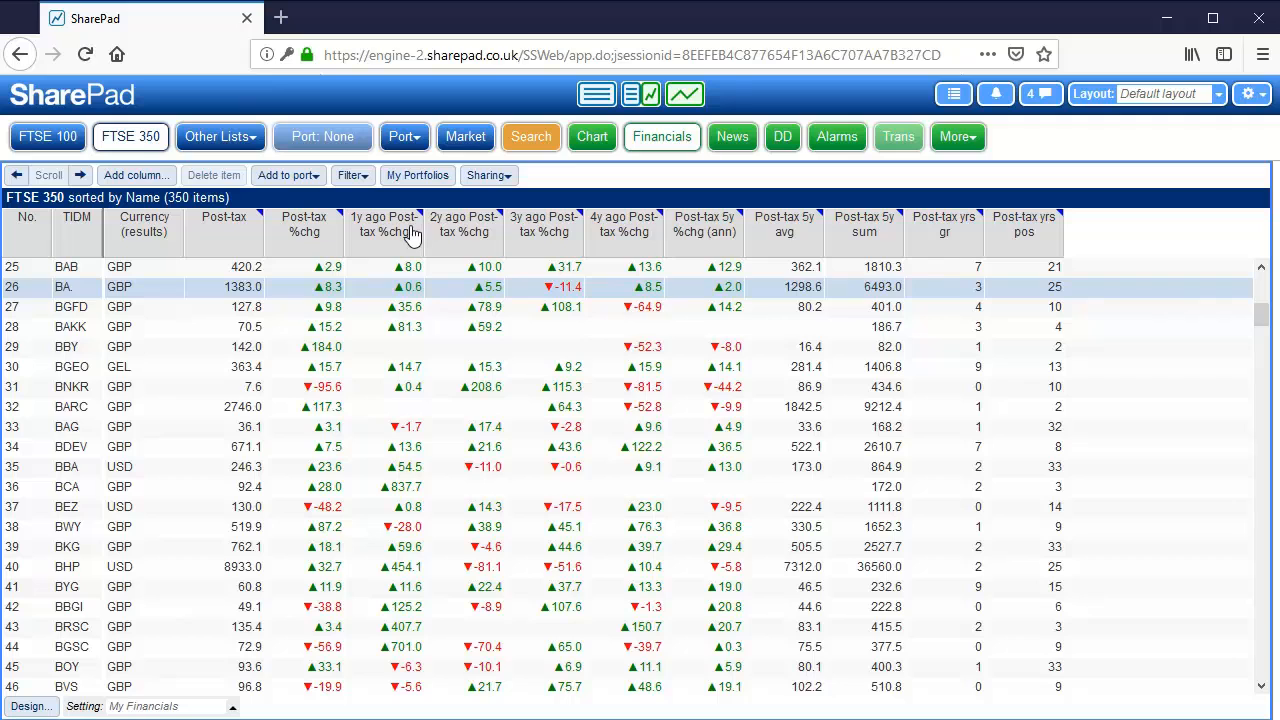
{"action": "left_click_drag", "start_coordinate": [319, 243], "coordinate": [706, 250]}
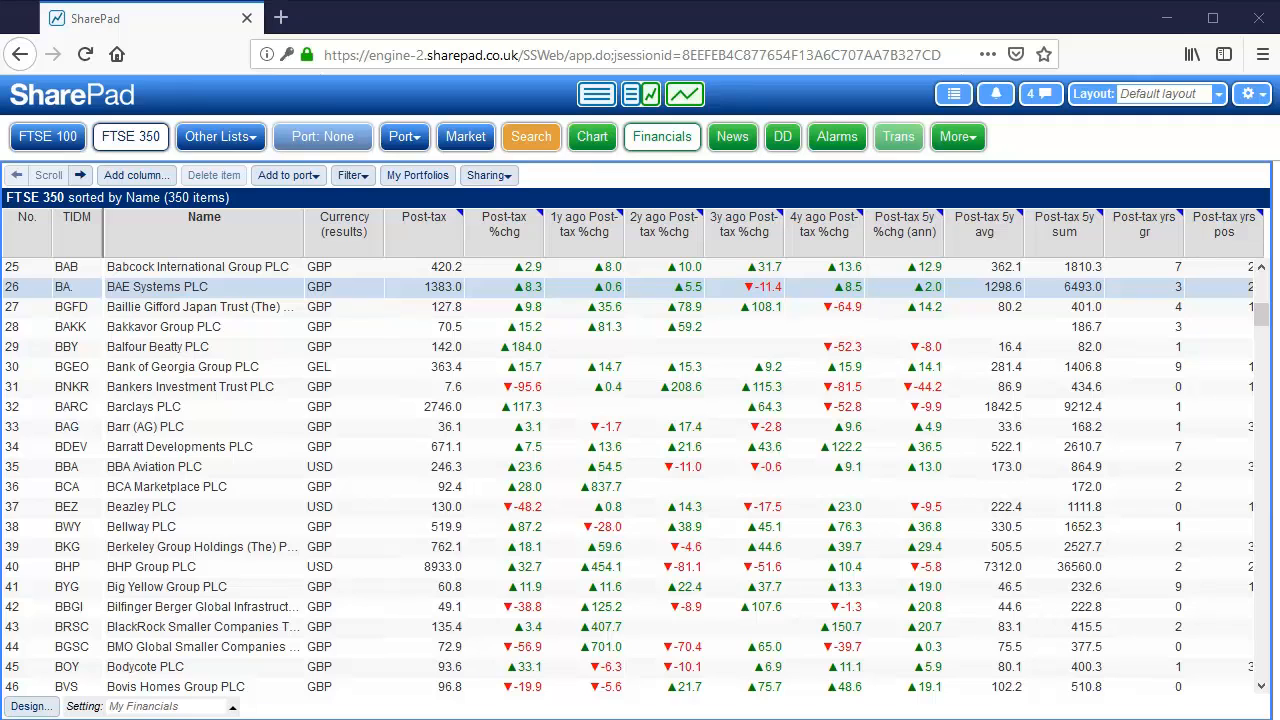
{"action": "left_click", "coordinate": [432, 243]}
{"action": "left_click", "coordinate": [432, 235]}
Add a most recent full-year Net Asset Value column to the FTSE 350 list using the Price to NAV option
{"action": "left_click", "coordinate": [138, 176]}
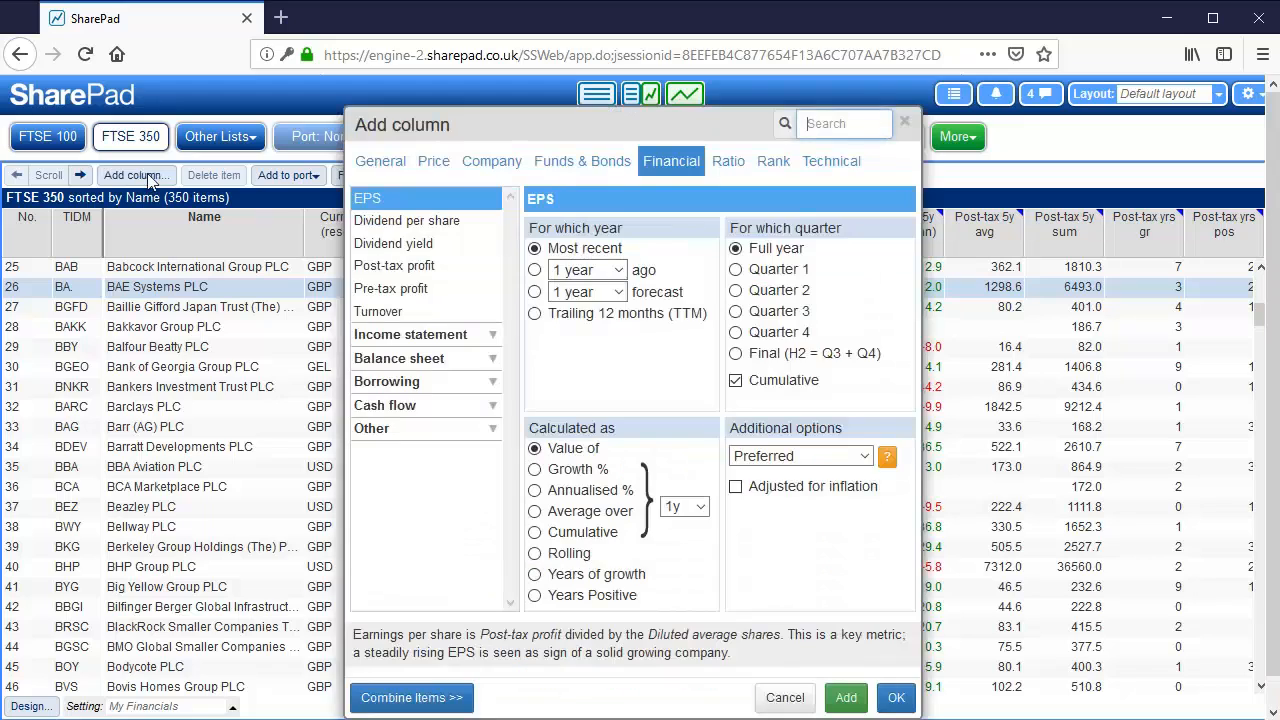
{"action": "left_click", "coordinate": [826, 124]}
{"action": "type", "text": "nav"}
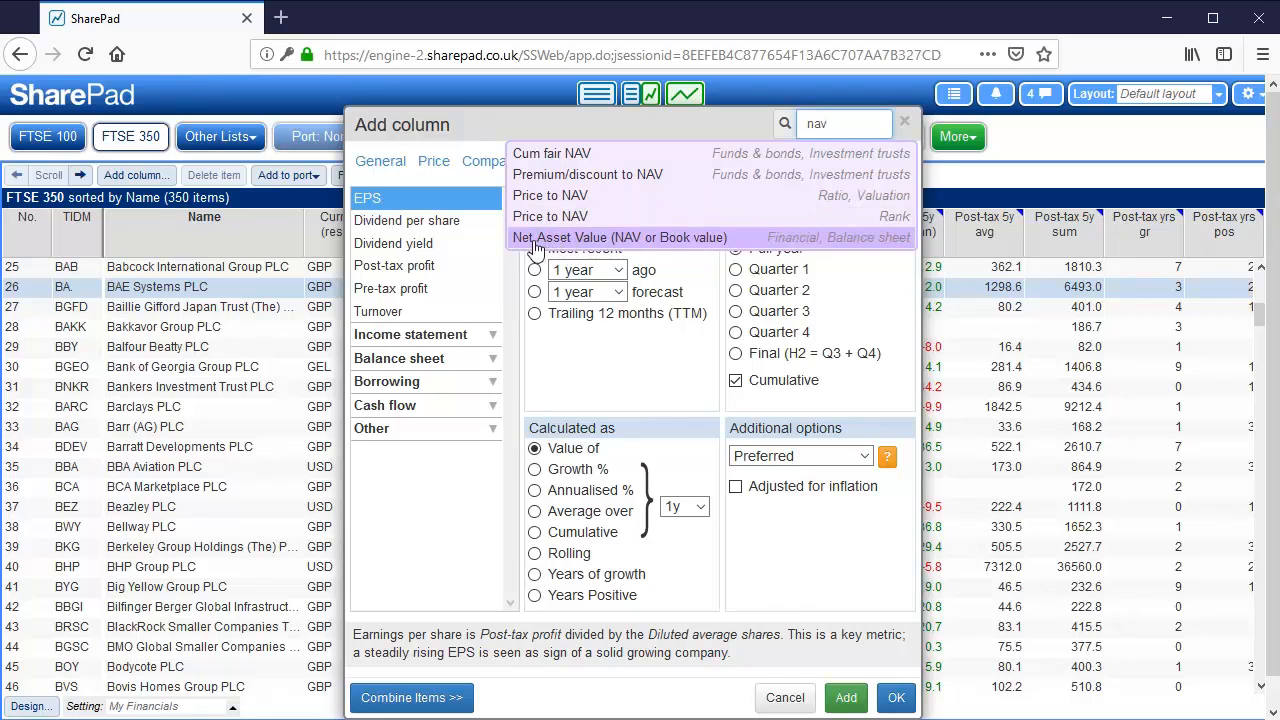
{"action": "left_click", "coordinate": [672, 242]}
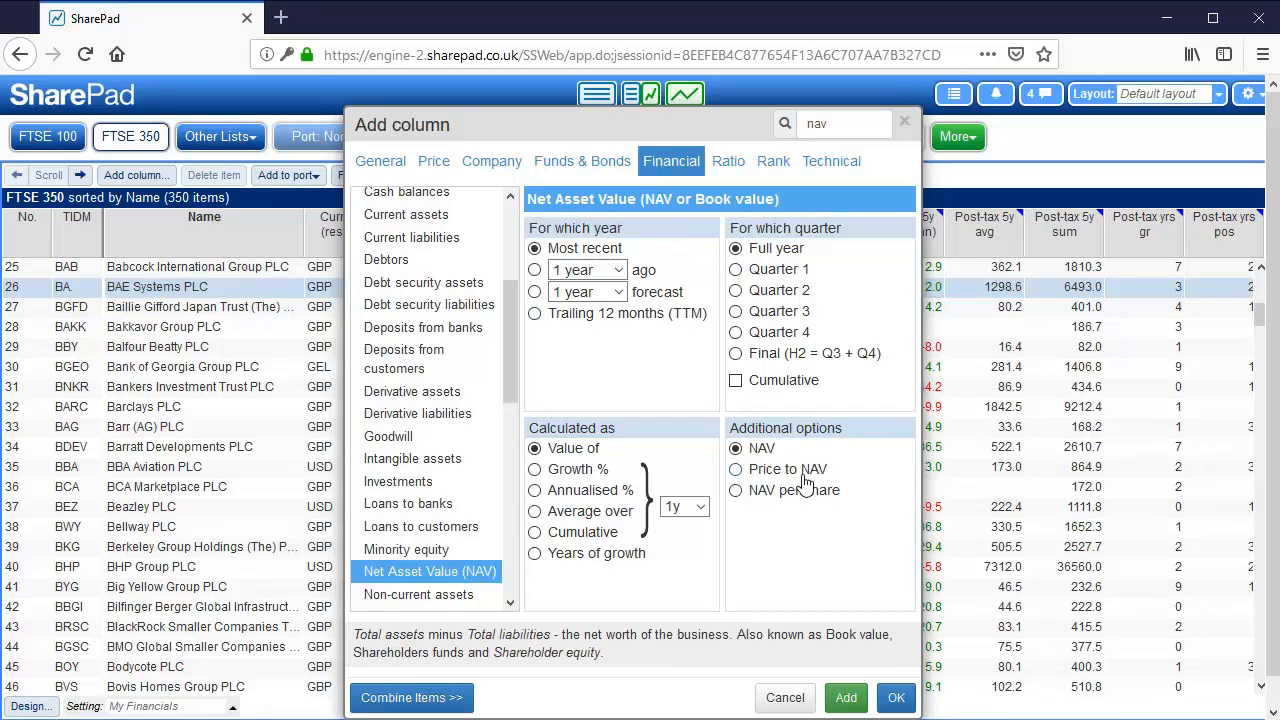
{"action": "left_click", "coordinate": [737, 470]}
{"action": "left_click", "coordinate": [736, 449]}
{"action": "left_click", "coordinate": [736, 494]}
{"action": "left_click", "coordinate": [736, 470]}
{"action": "left_click", "coordinate": [899, 697]}
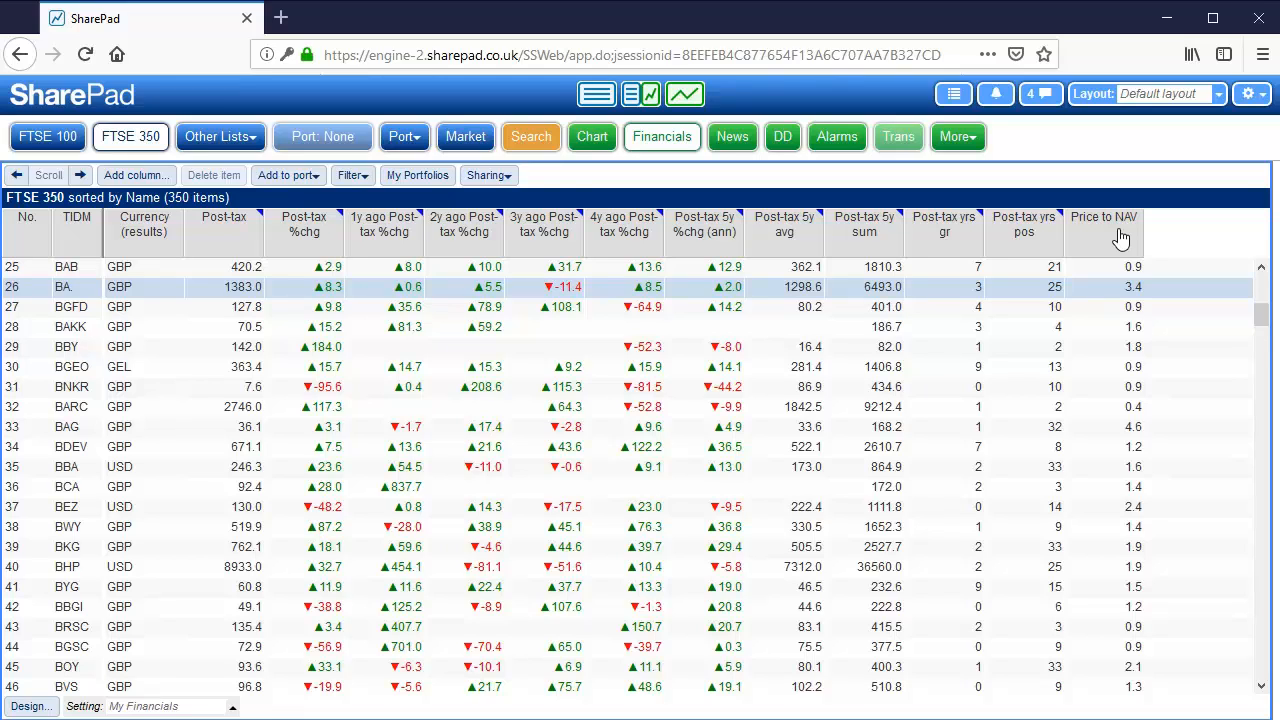
Examine BAE Systems' post-tax profit breakdown, then Balfour Beatty's row and the post-tax growth columns
{"action": "left_click", "coordinate": [1054, 292]}
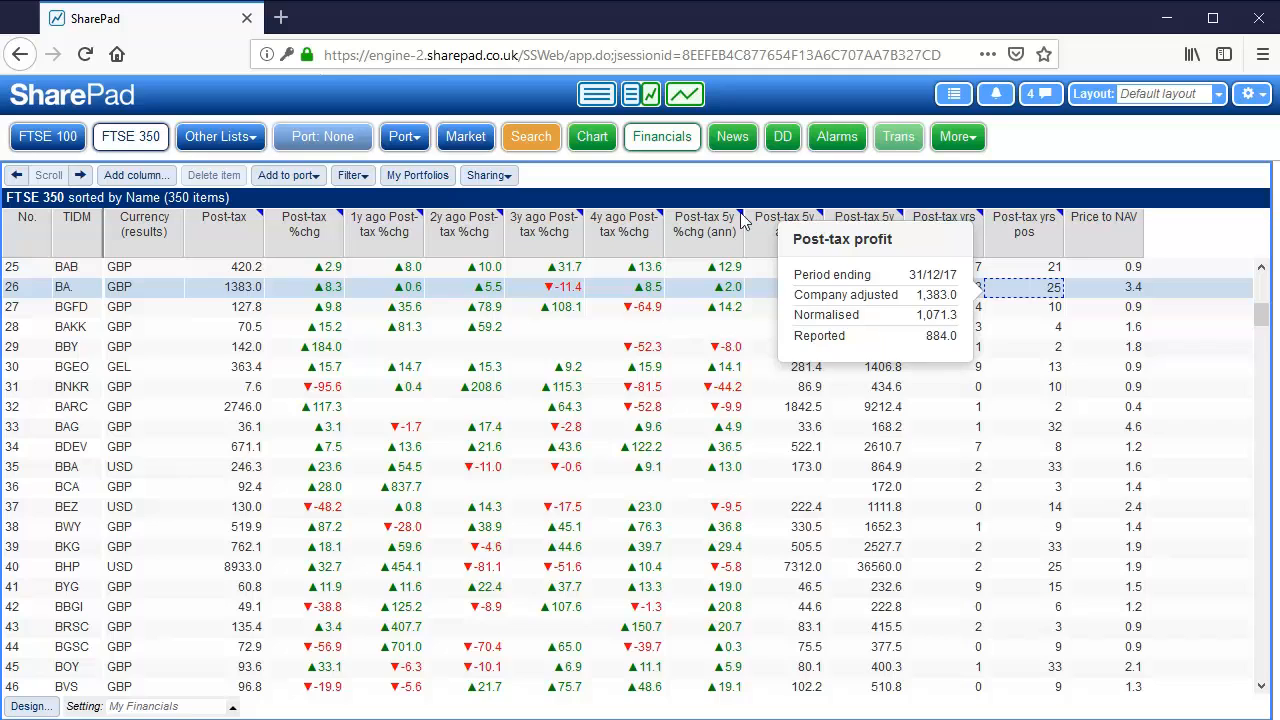
{"action": "left_click", "coordinate": [726, 288]}
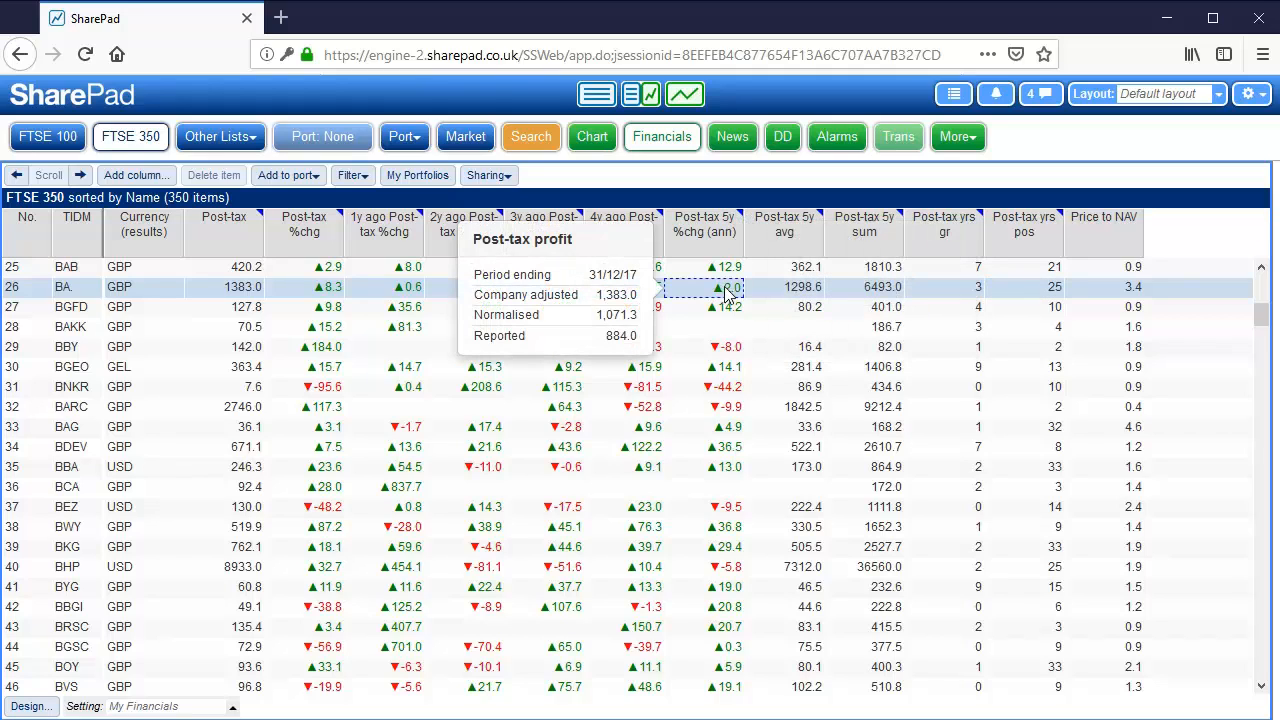
{"action": "left_click", "coordinate": [811, 288]}
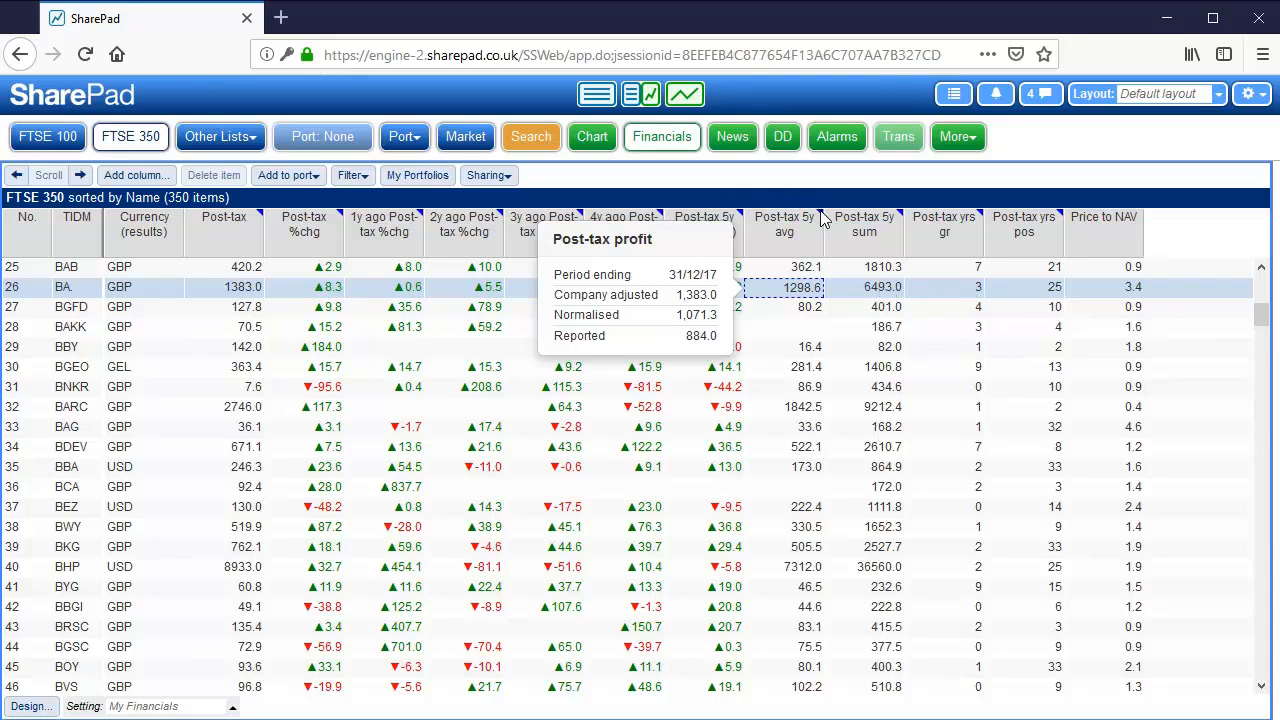
{"action": "left_click", "coordinate": [810, 348]}
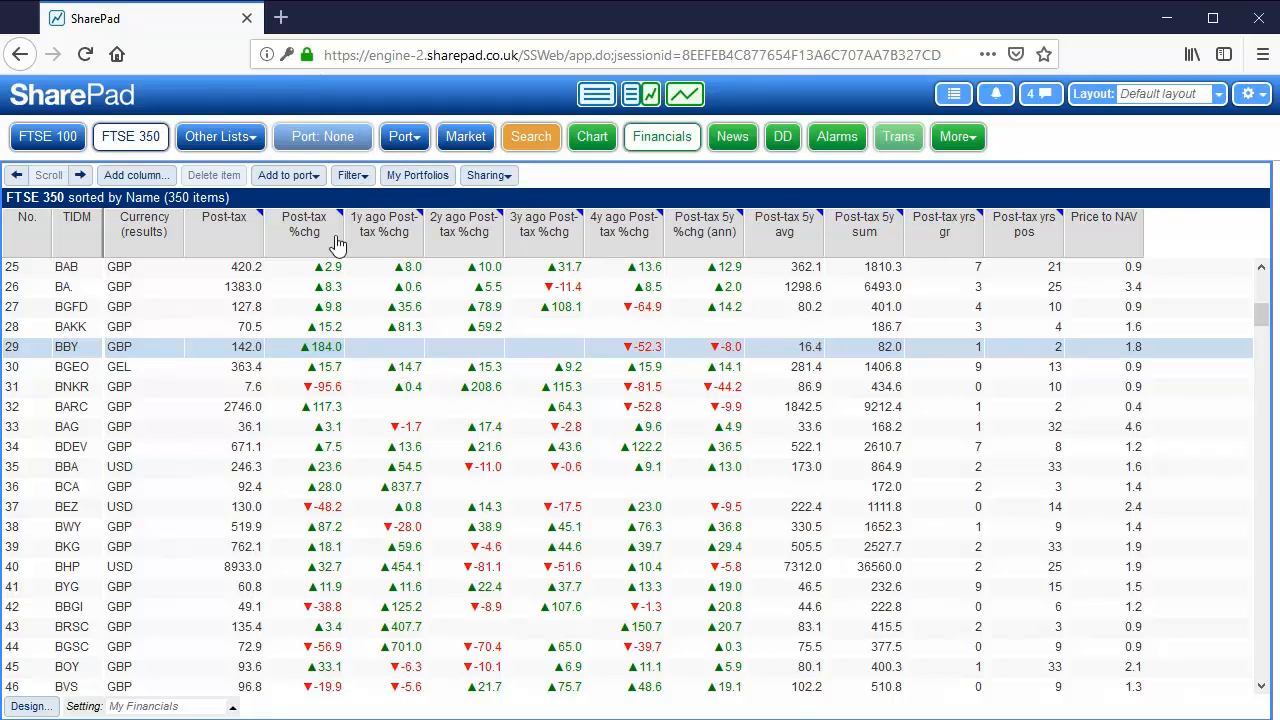
{"action": "left_click_drag", "start_coordinate": [338, 245], "coordinate": [600, 232]}
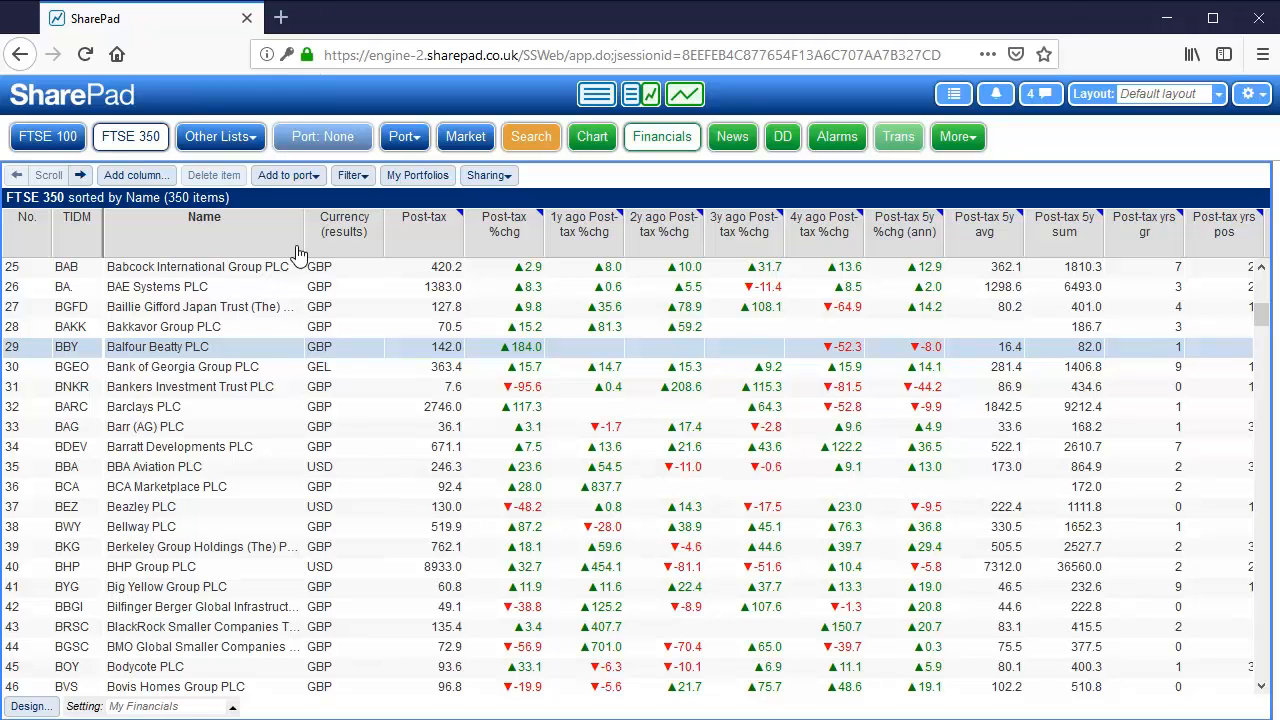
Create a new filter named "My filter" and apply it to the FTSE 350 list
{"action": "left_click", "coordinate": [355, 182]}
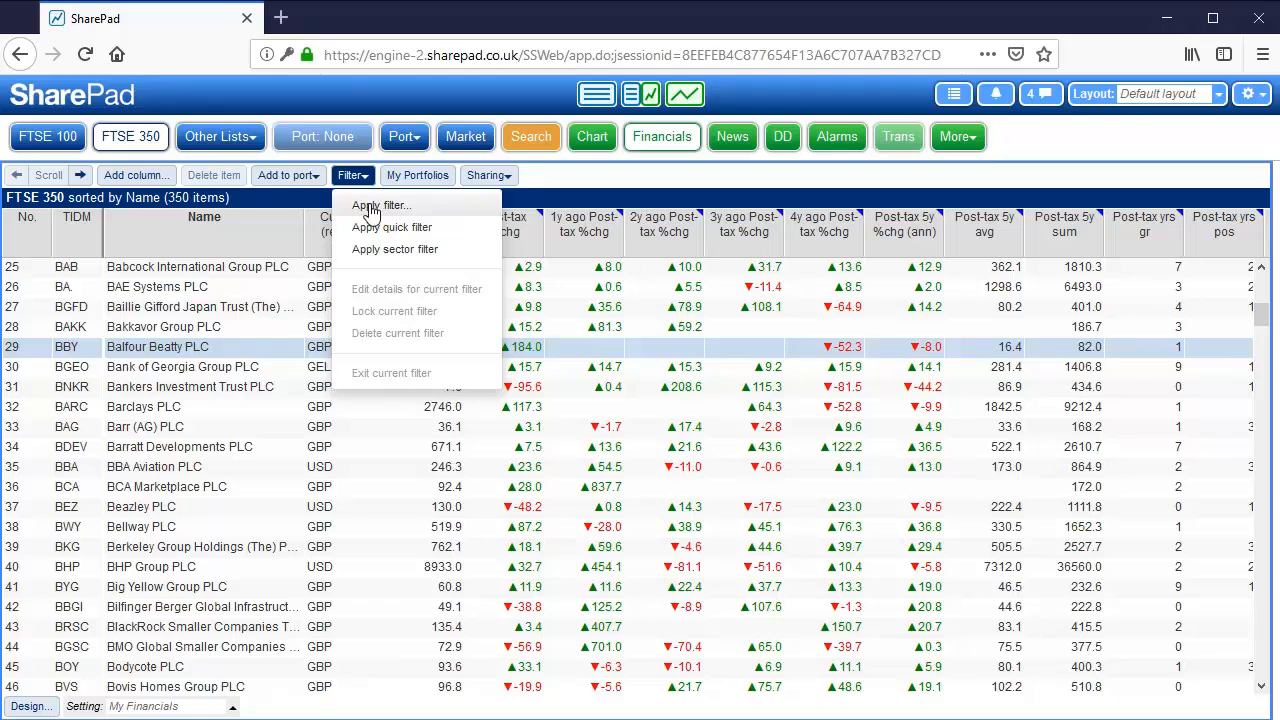
{"action": "left_click", "coordinate": [372, 208]}
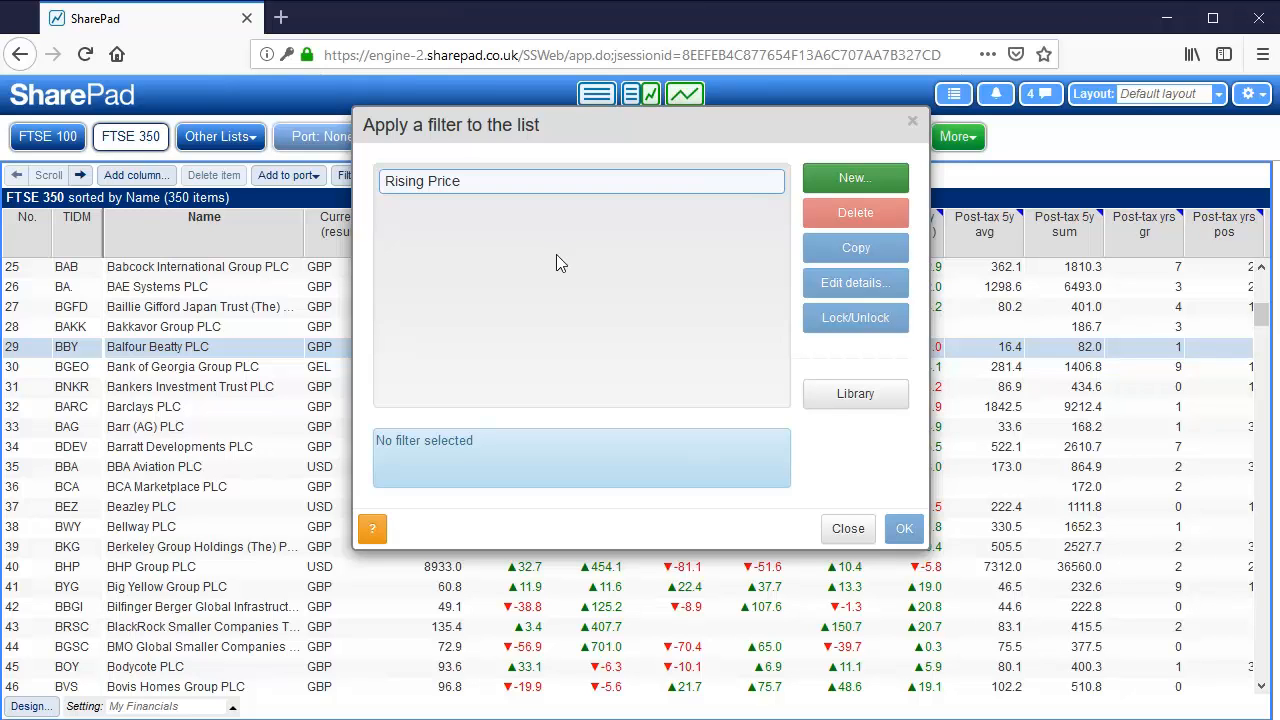
{"action": "left_click", "coordinate": [860, 179]}
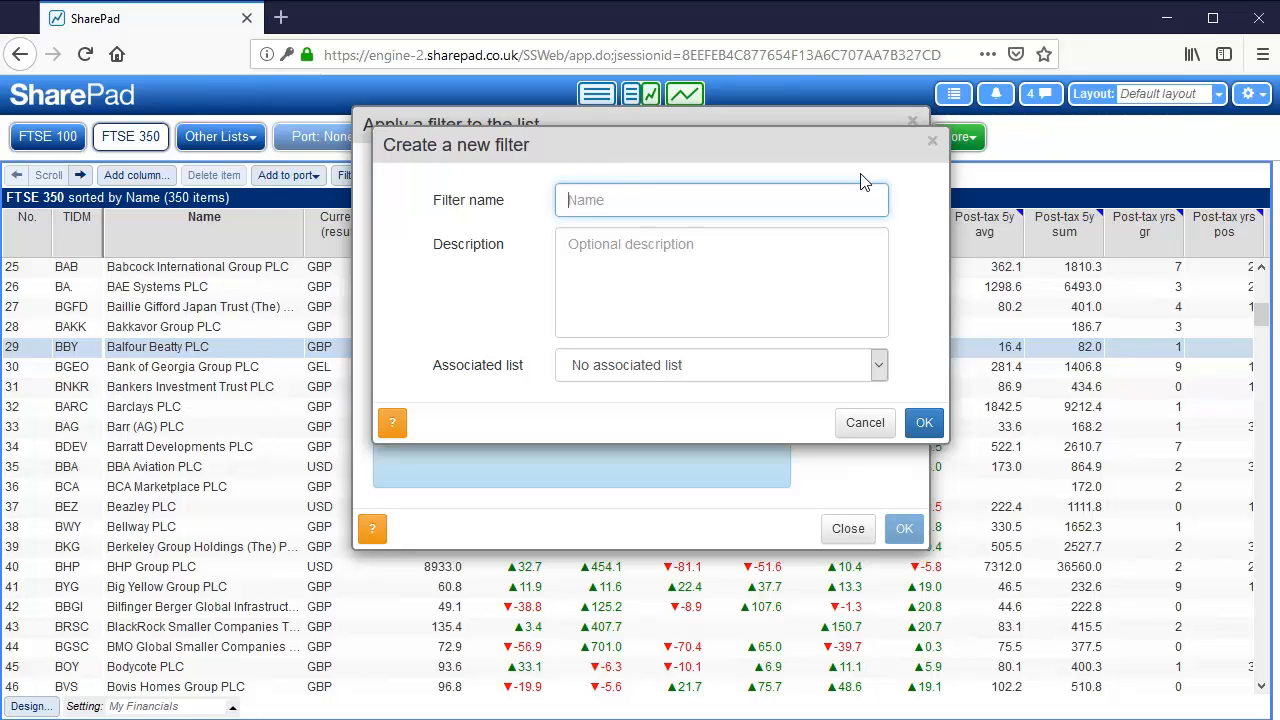
{"action": "type", "text": "My filter"}
{"action": "left_click", "coordinate": [923, 425]}
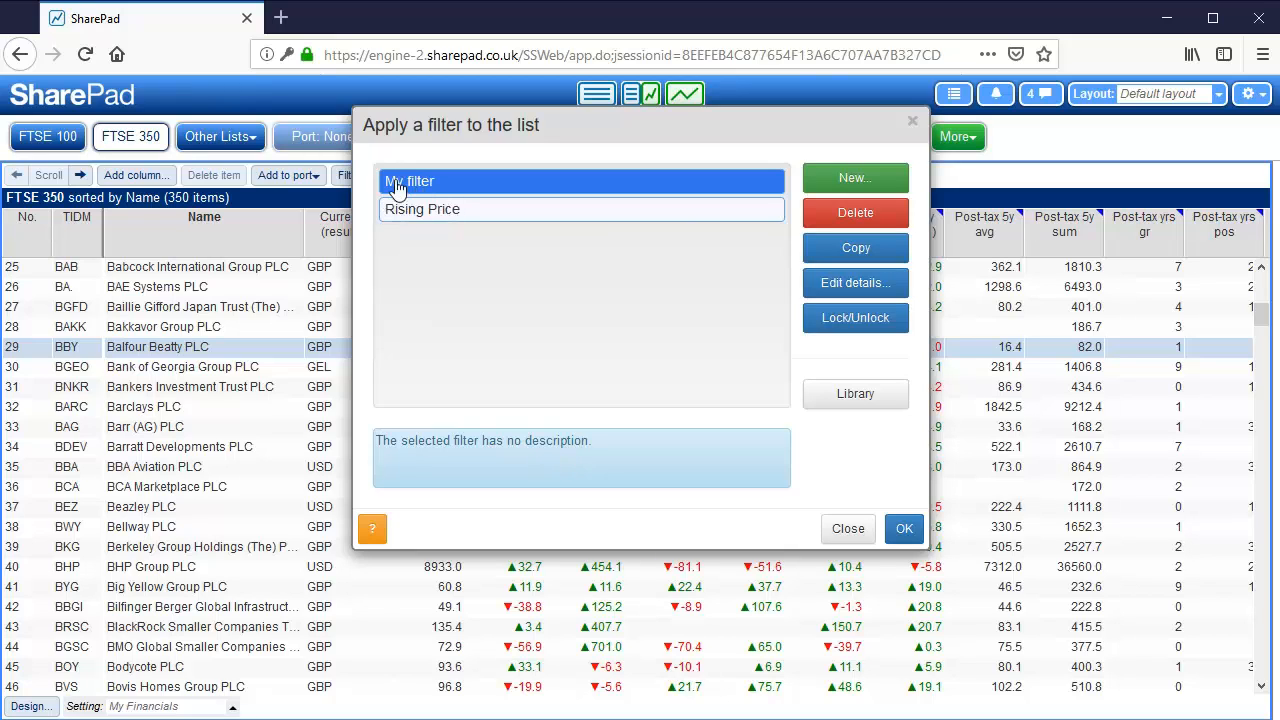
{"action": "left_click", "coordinate": [904, 528]}
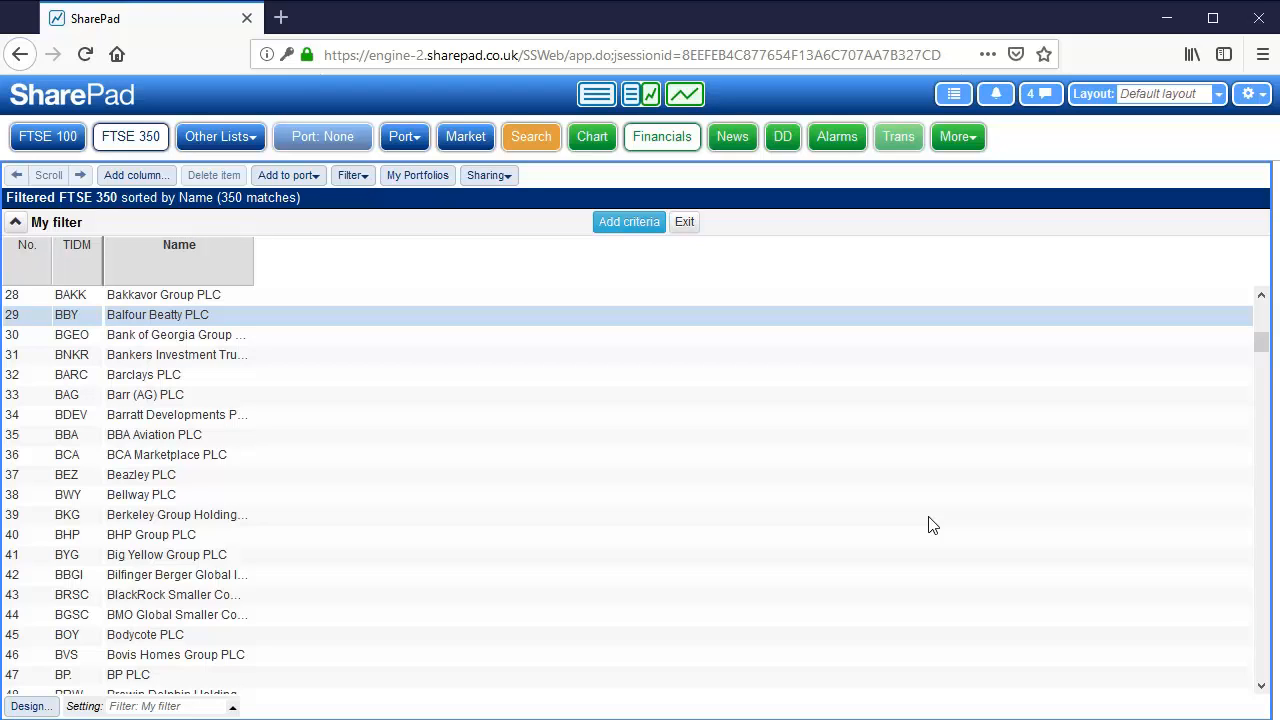
Add a most recent full-year Post-tax profit criterion calculated as Annualised % over 5y to the filter
{"action": "left_click", "coordinate": [631, 222]}
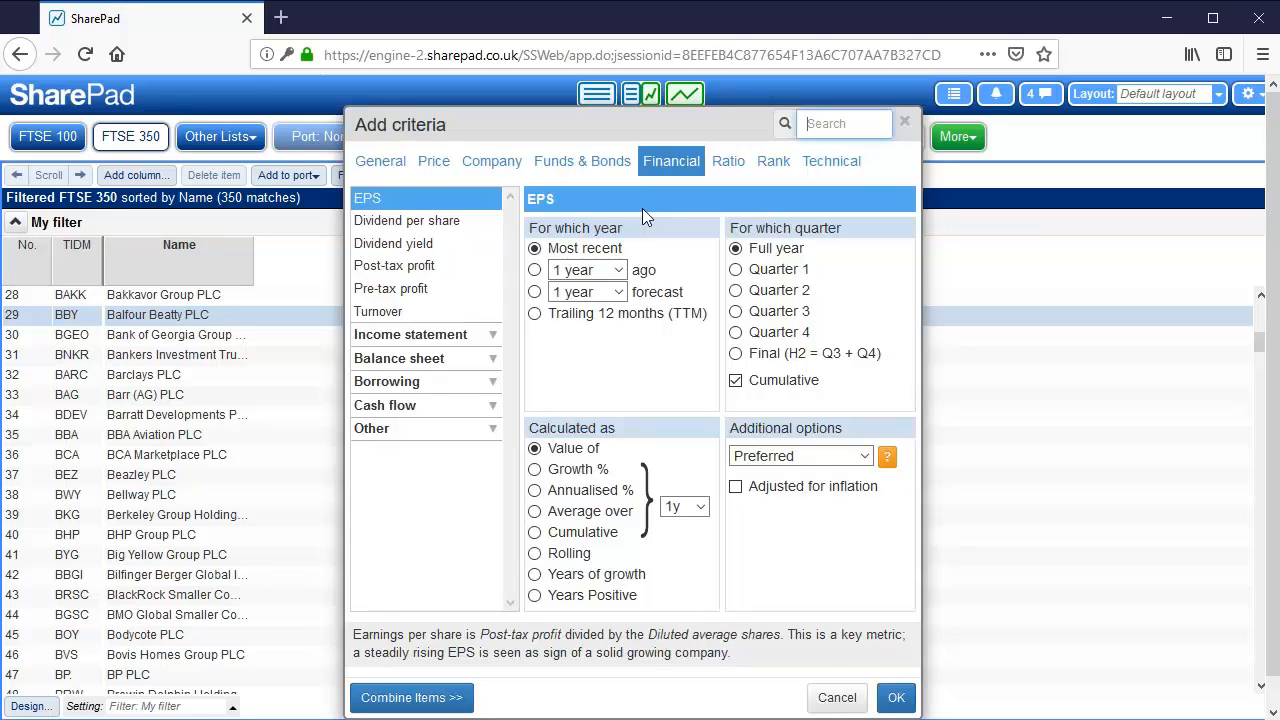
{"action": "left_click", "coordinate": [392, 270]}
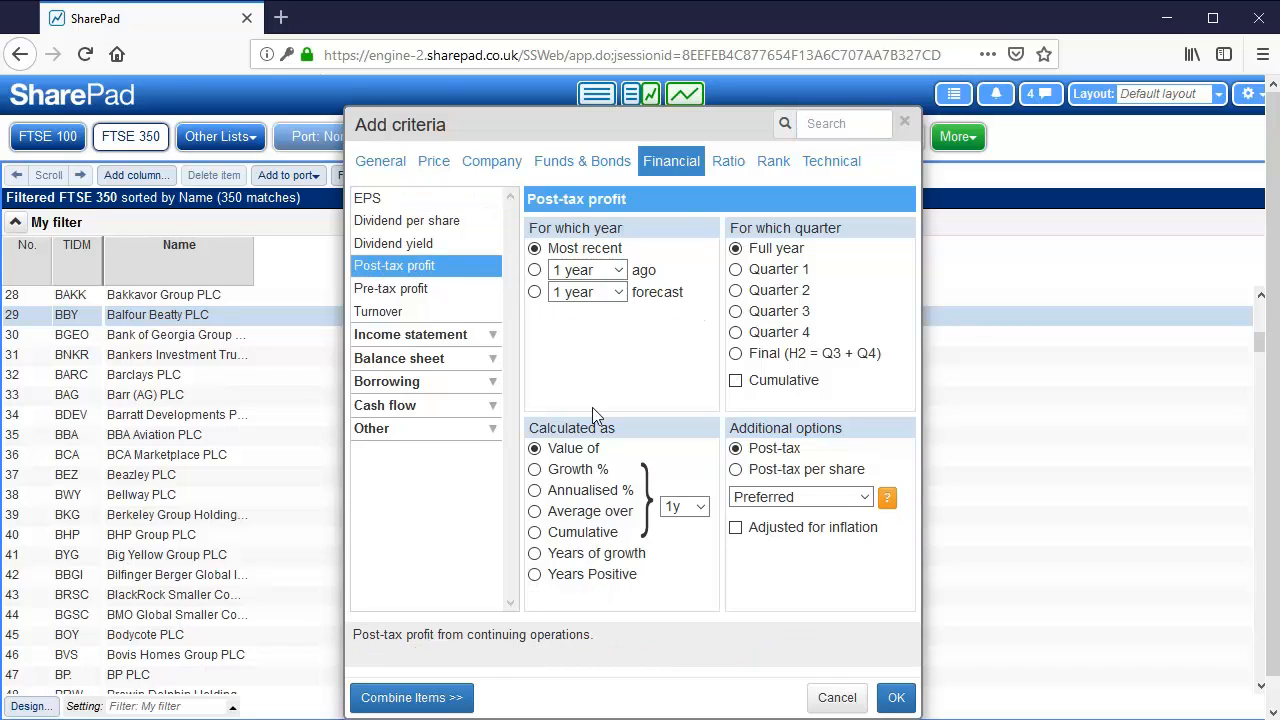
{"action": "left_click", "coordinate": [535, 491]}
{"action": "left_click", "coordinate": [700, 508]}
{"action": "left_click", "coordinate": [690, 400]}
{"action": "left_click", "coordinate": [896, 698]}
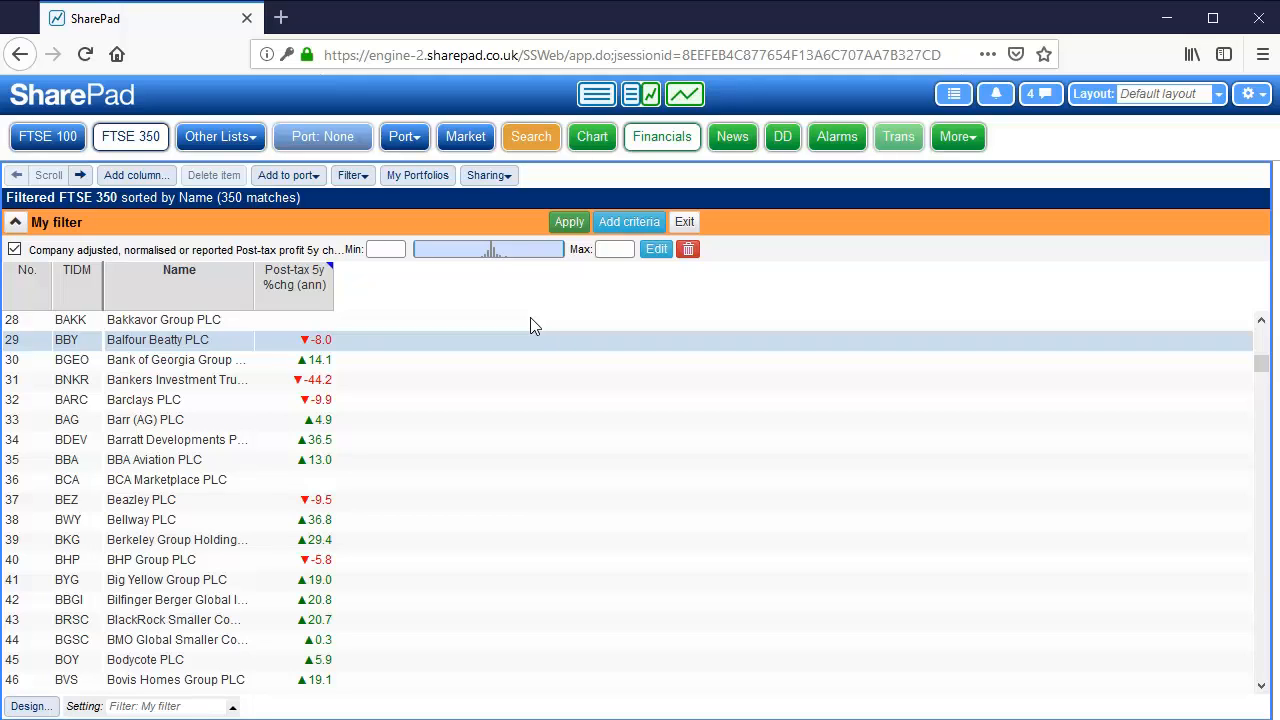
Set the post-tax profit criterion's minimum to 20, apply the filter and look through the matching companies
{"action": "type", "text": "20"}
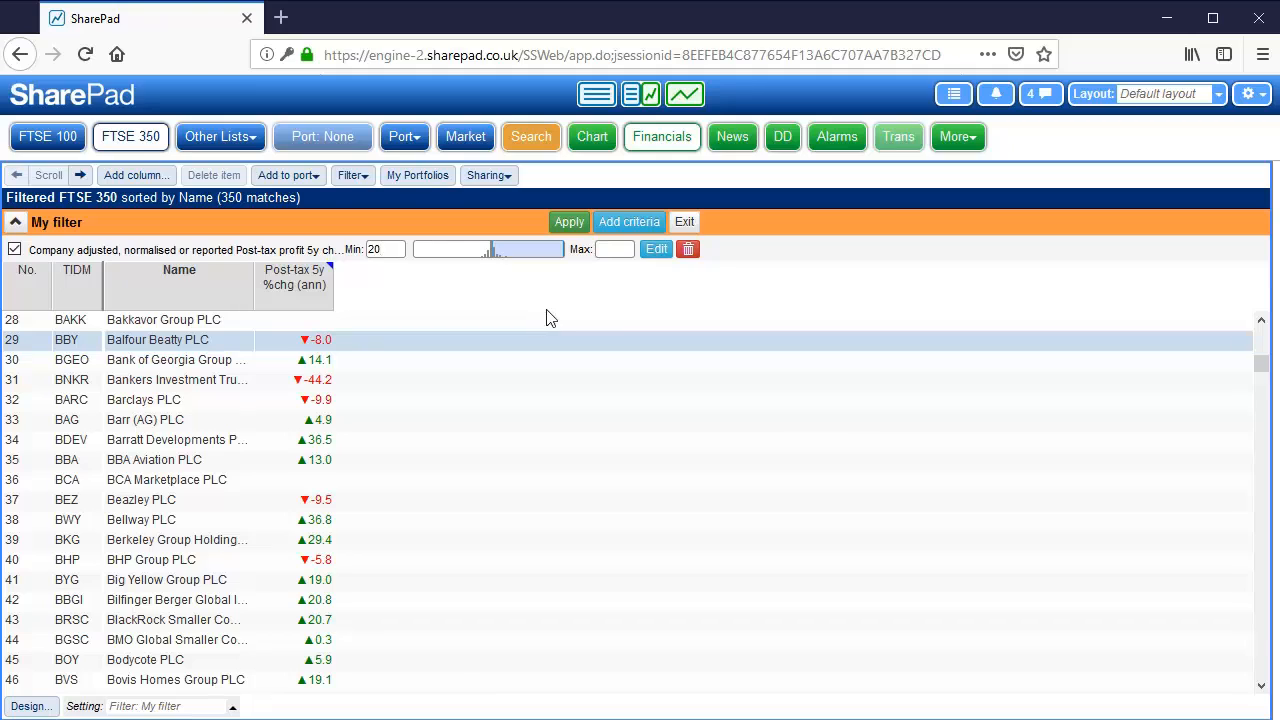
{"action": "left_click", "coordinate": [614, 251]}
{"action": "left_click", "coordinate": [568, 224]}
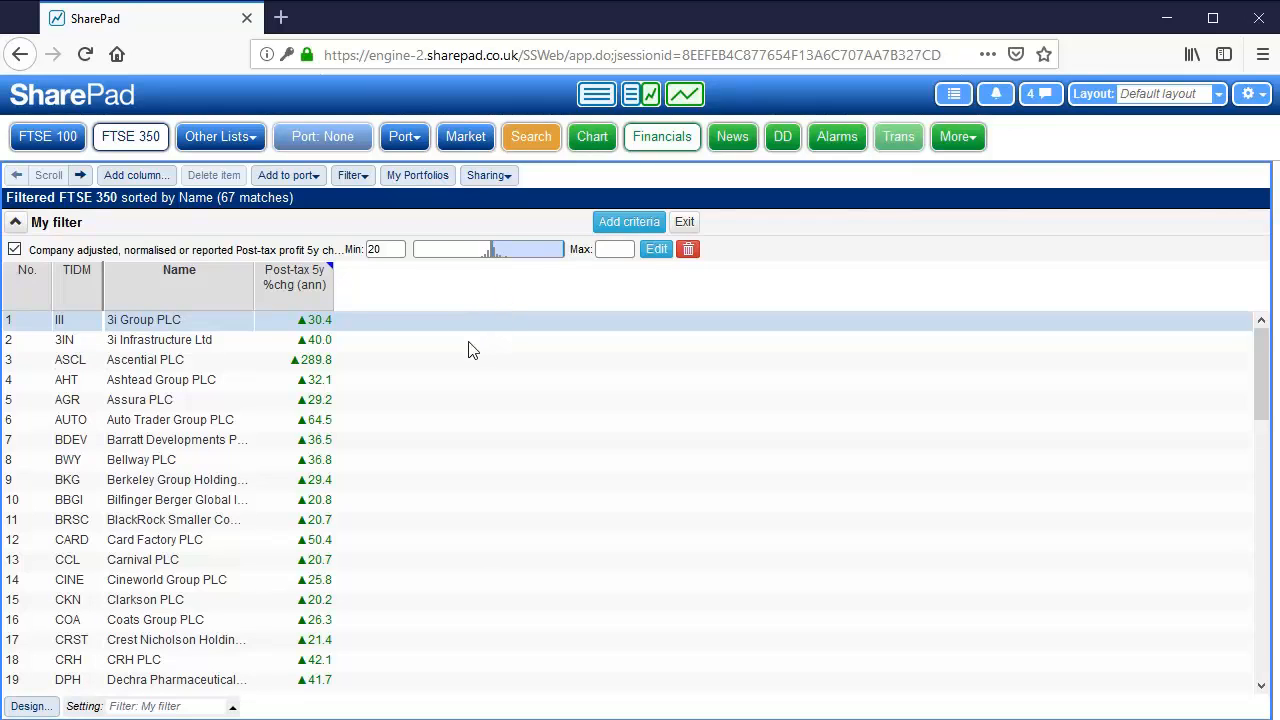
{"action": "scroll", "coordinate": [473, 350], "scroll_direction": "down", "scroll_amount": 8}
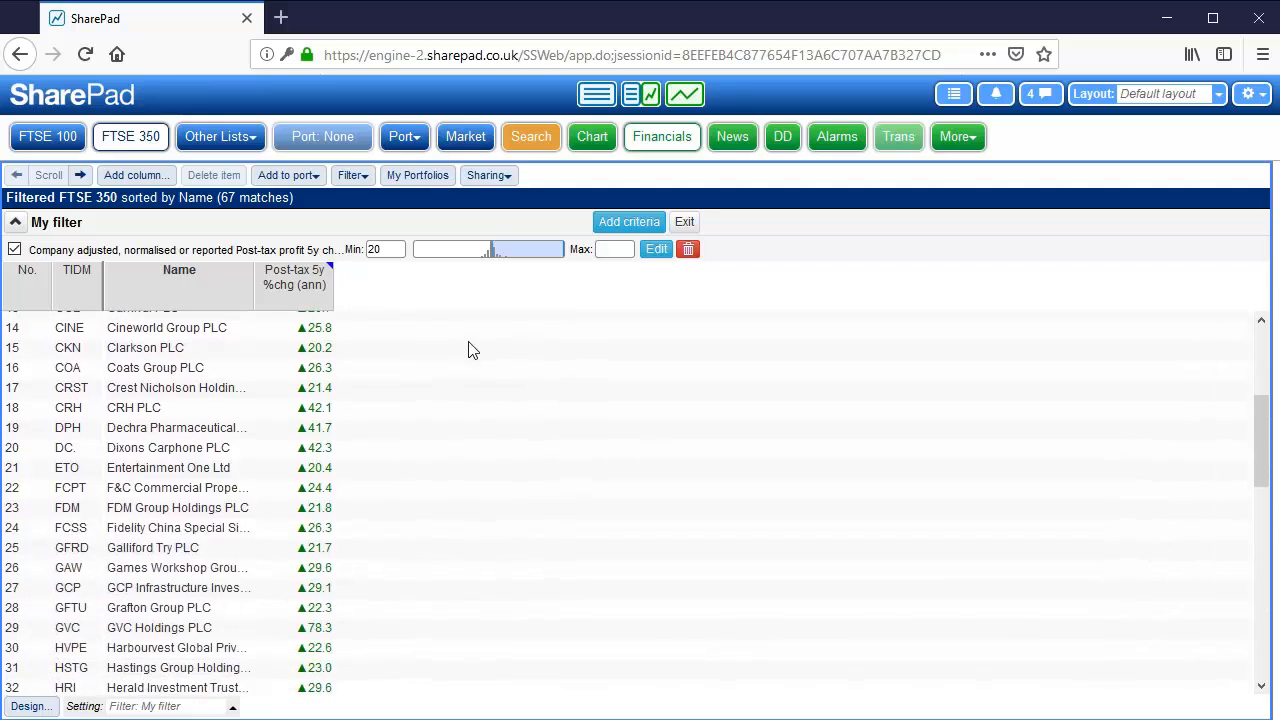
{"action": "scroll", "coordinate": [473, 350], "scroll_direction": "down", "scroll_amount": 6}
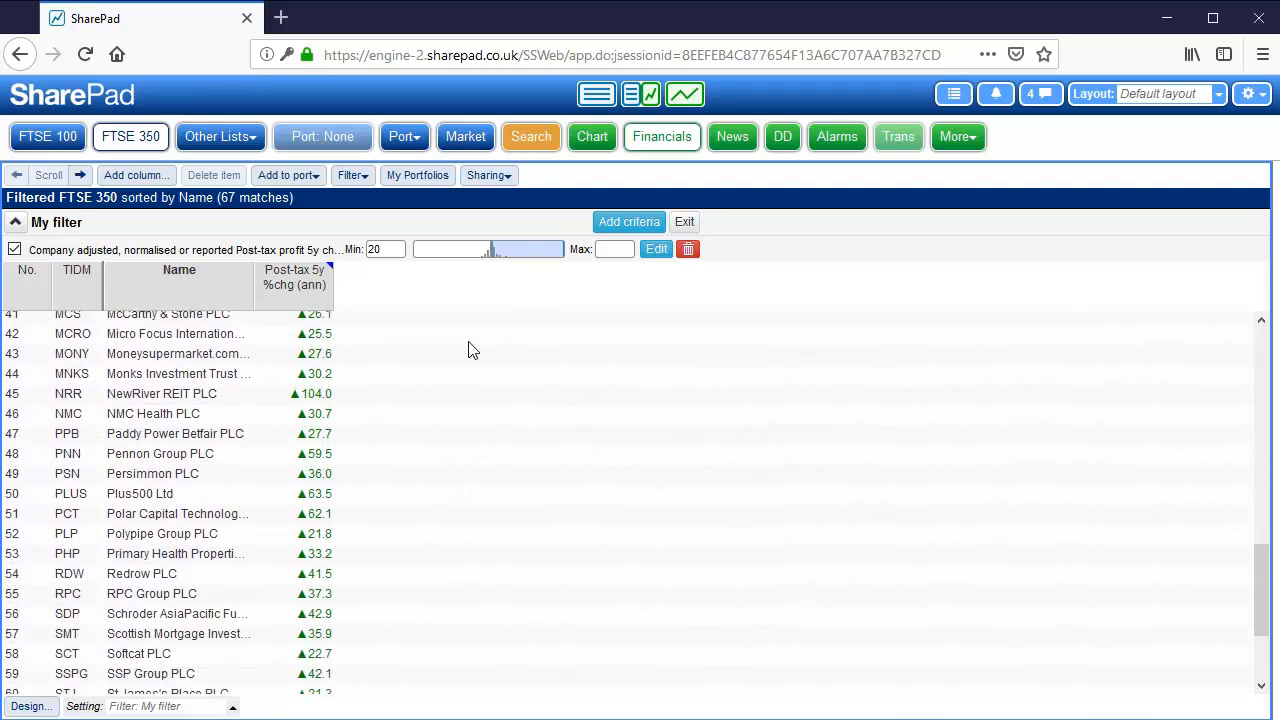
{"action": "scroll", "coordinate": [453, 348], "scroll_direction": "down", "scroll_amount": 2}
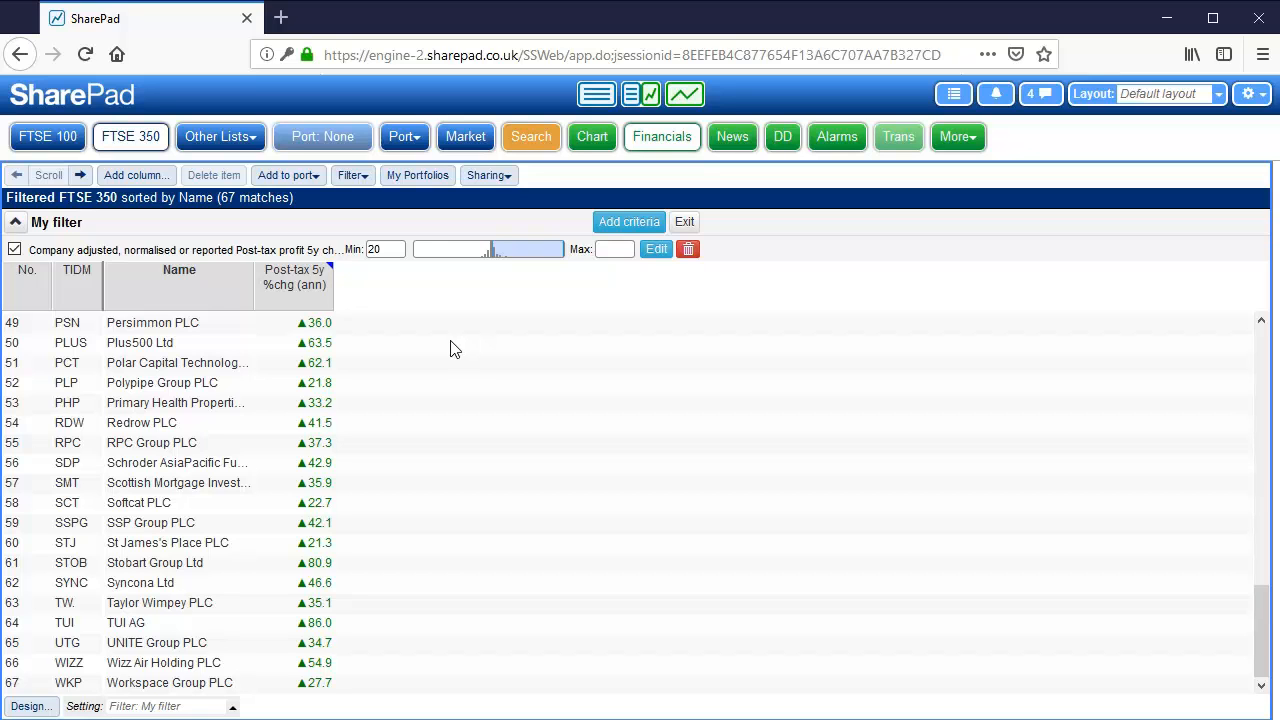
{"action": "scroll", "coordinate": [449, 349], "scroll_direction": "up", "scroll_amount": 7}
{"action": "scroll", "coordinate": [449, 349], "scroll_direction": "up", "scroll_amount": 9}
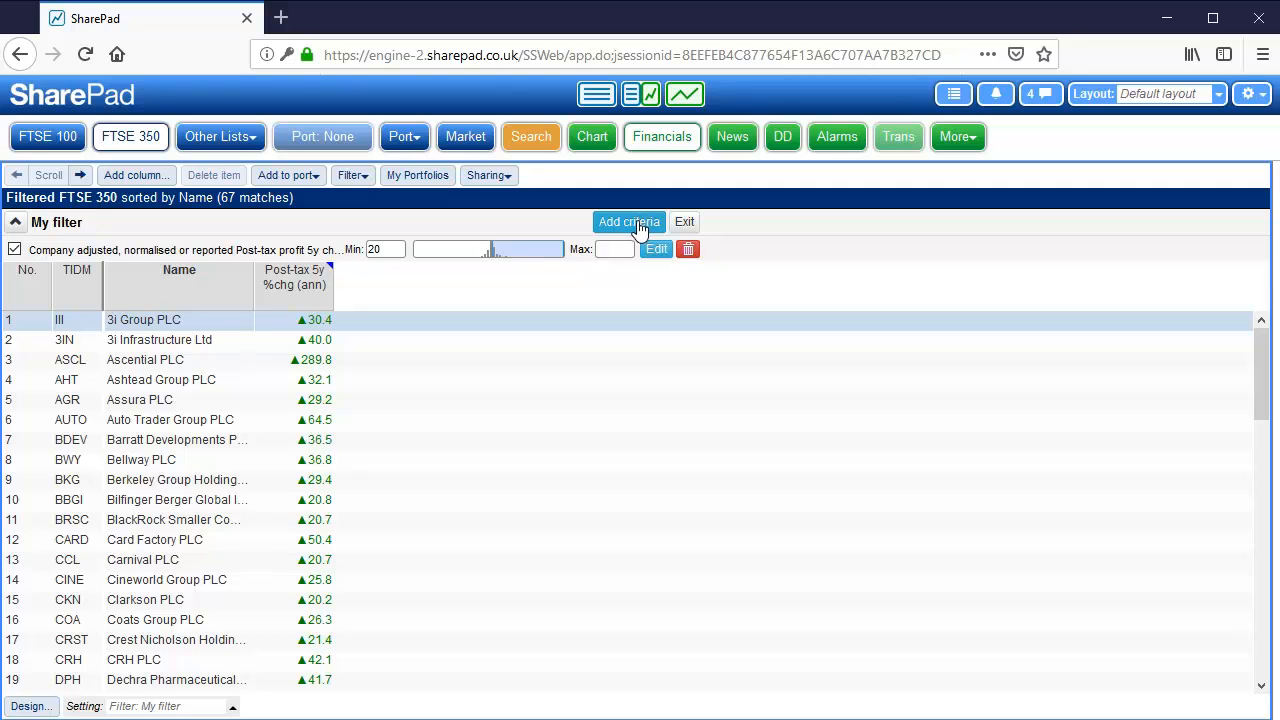
Add a most recent lease-adjusted EBIT yield criterion averaged over 5y, with a minimum of 10, and apply the filter
{"action": "left_click", "coordinate": [639, 224]}
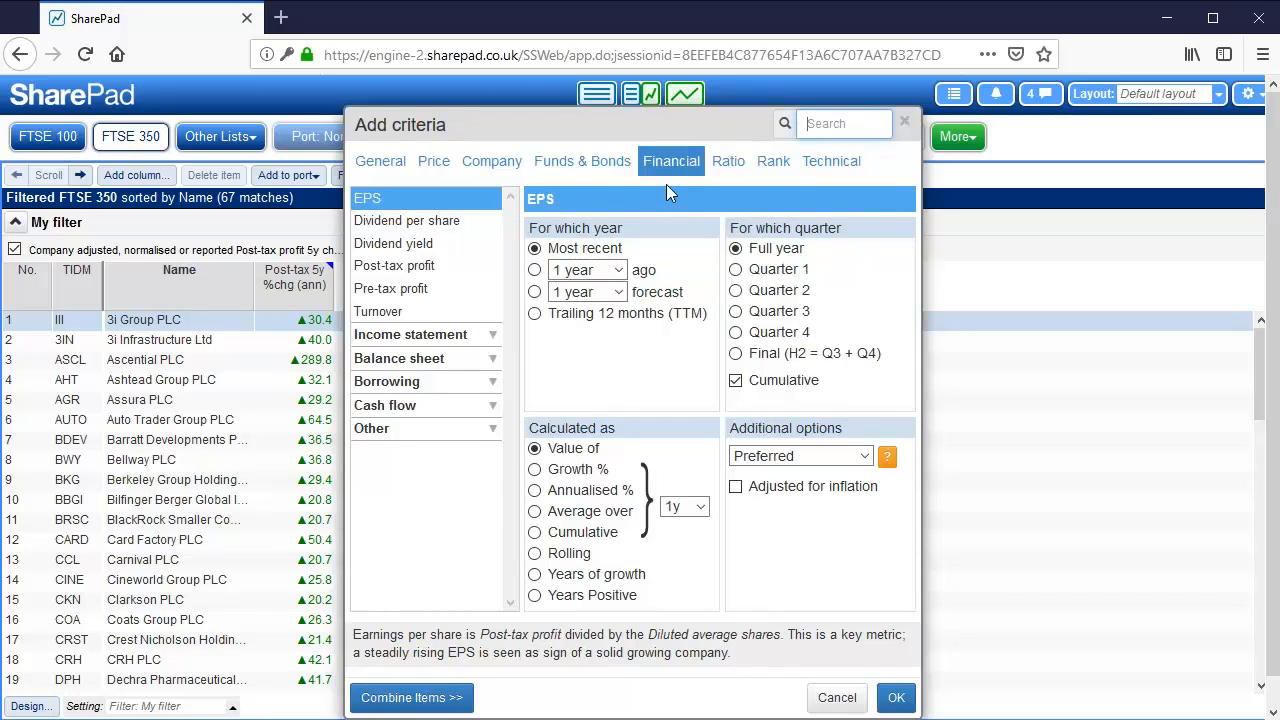
{"action": "left_click", "coordinate": [838, 124]}
{"action": "type", "text": "ebit"}
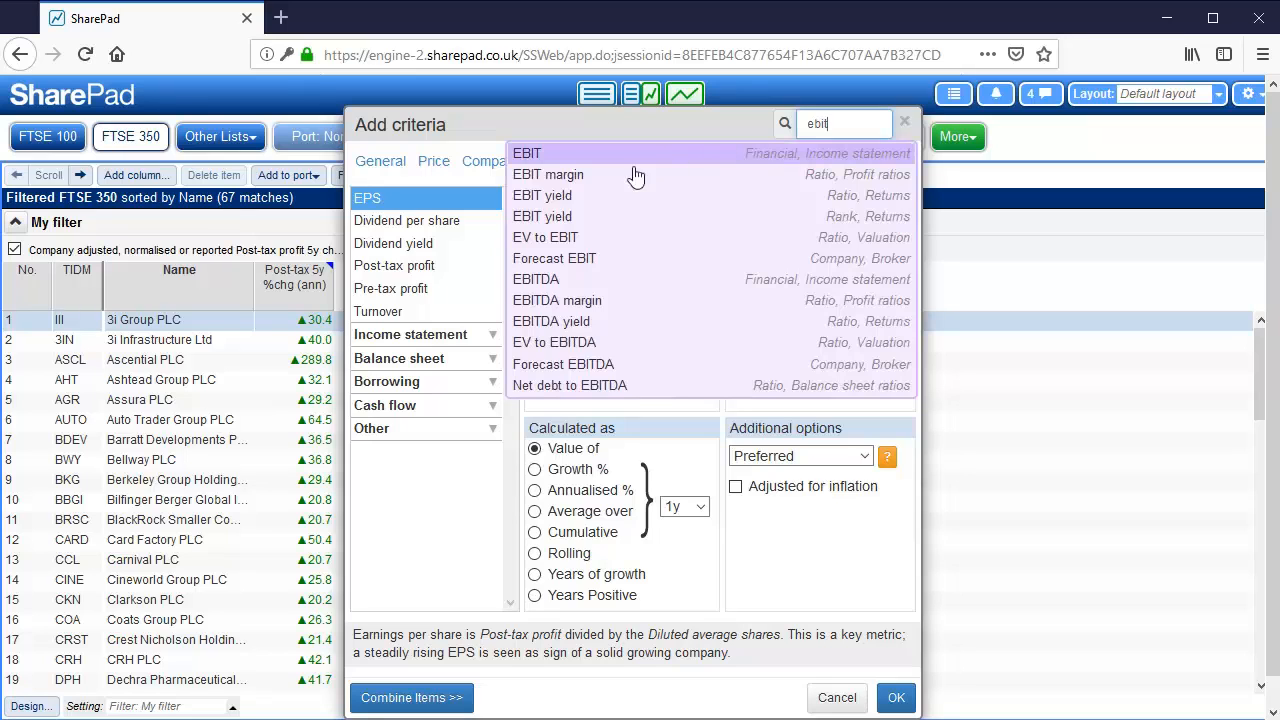
{"action": "left_click", "coordinate": [580, 198]}
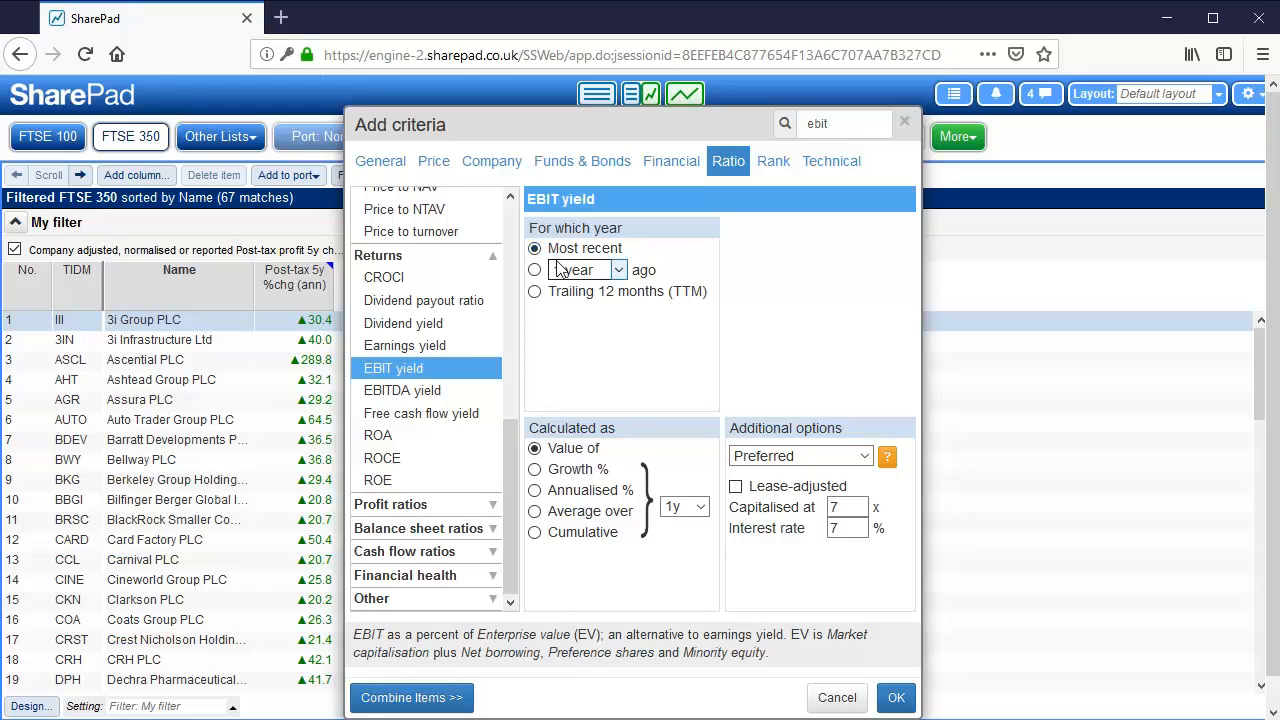
{"action": "left_click", "coordinate": [535, 512]}
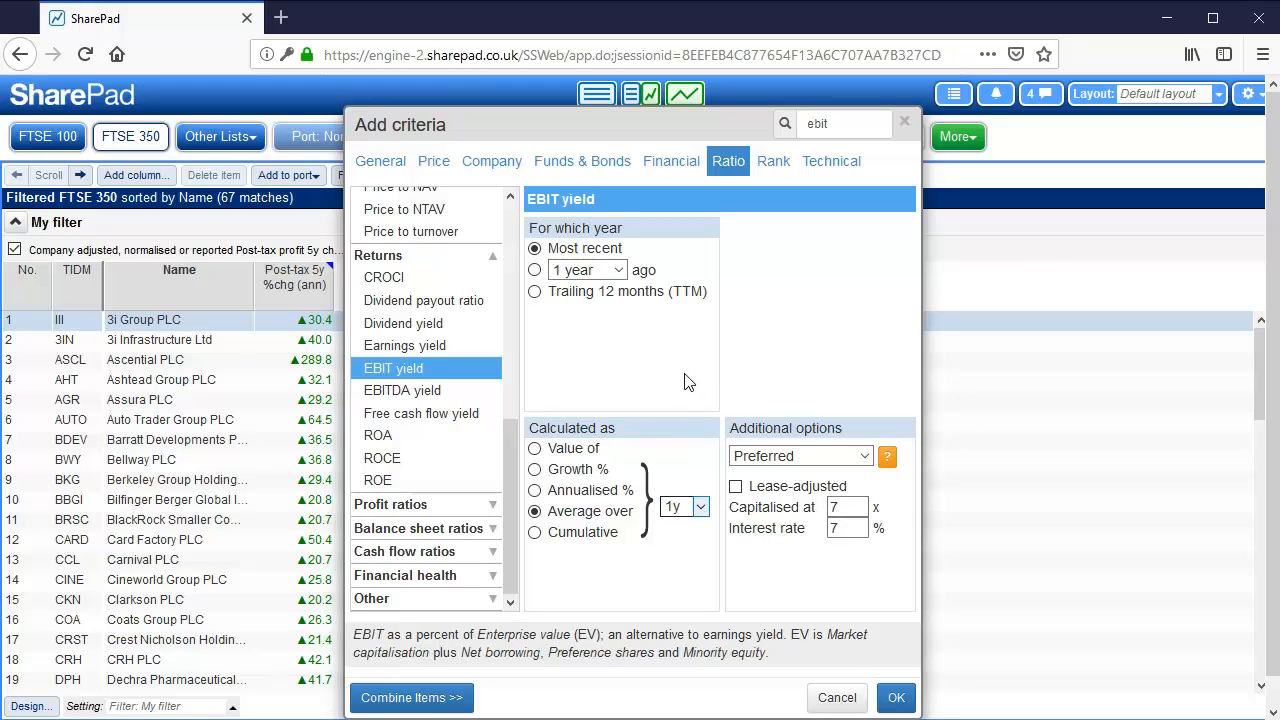
{"action": "left_click", "coordinate": [688, 382]}
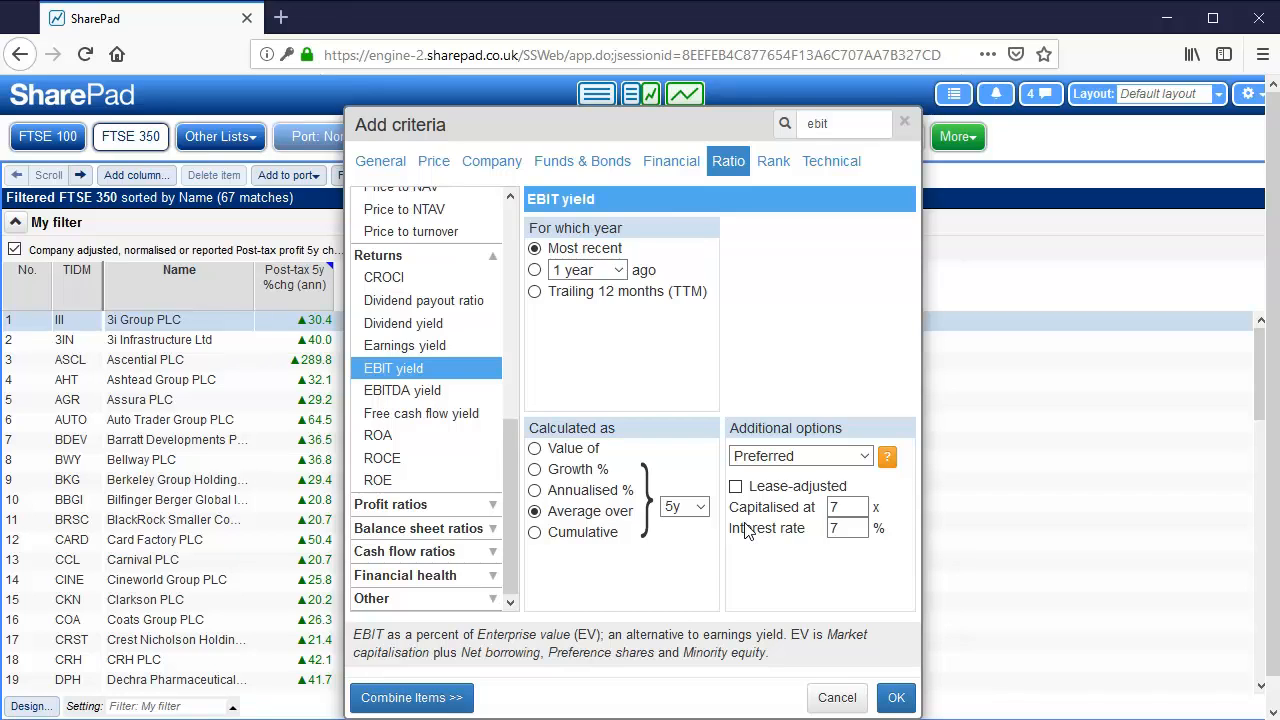
{"action": "left_click", "coordinate": [736, 487]}
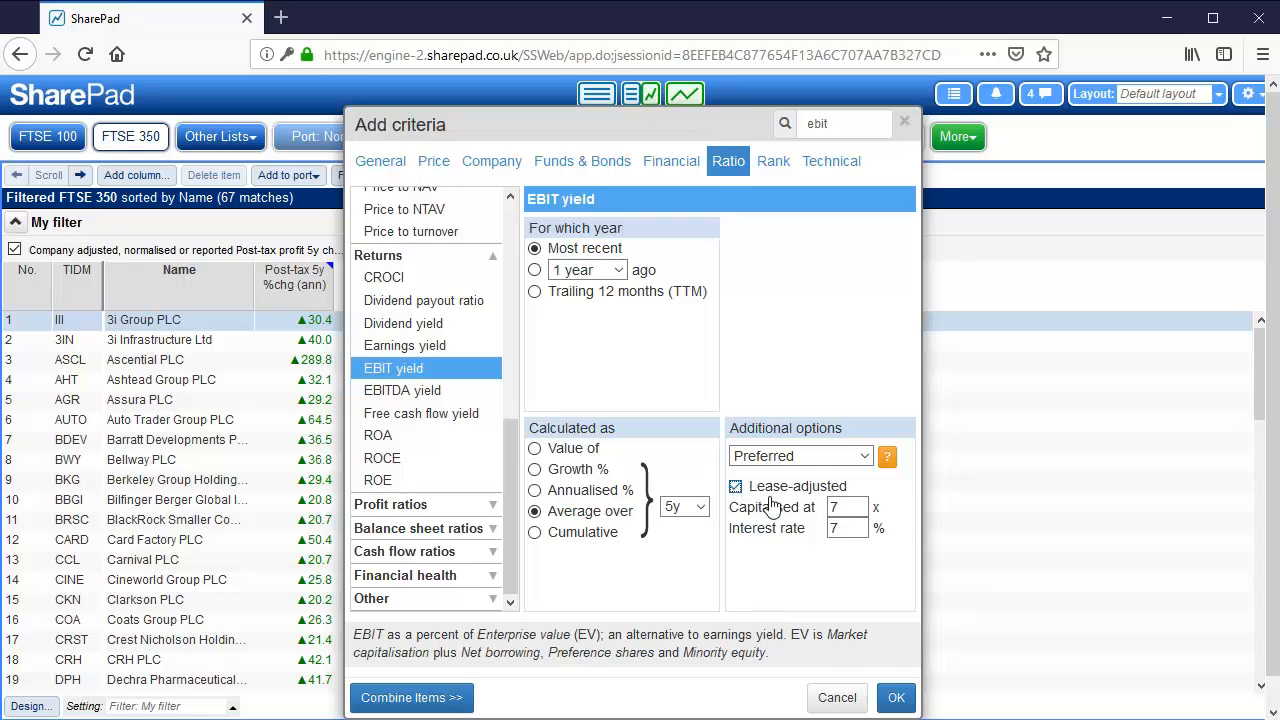
{"action": "left_click", "coordinate": [897, 698]}
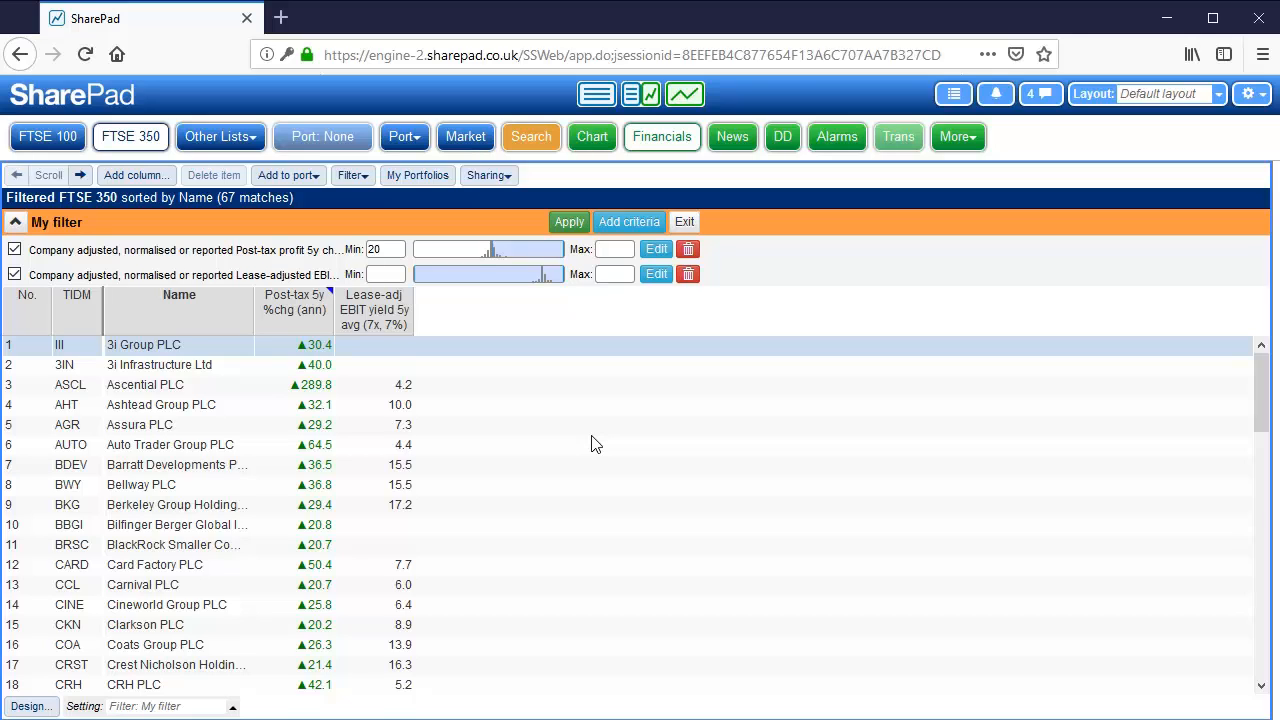
{"action": "type", "text": "10"}
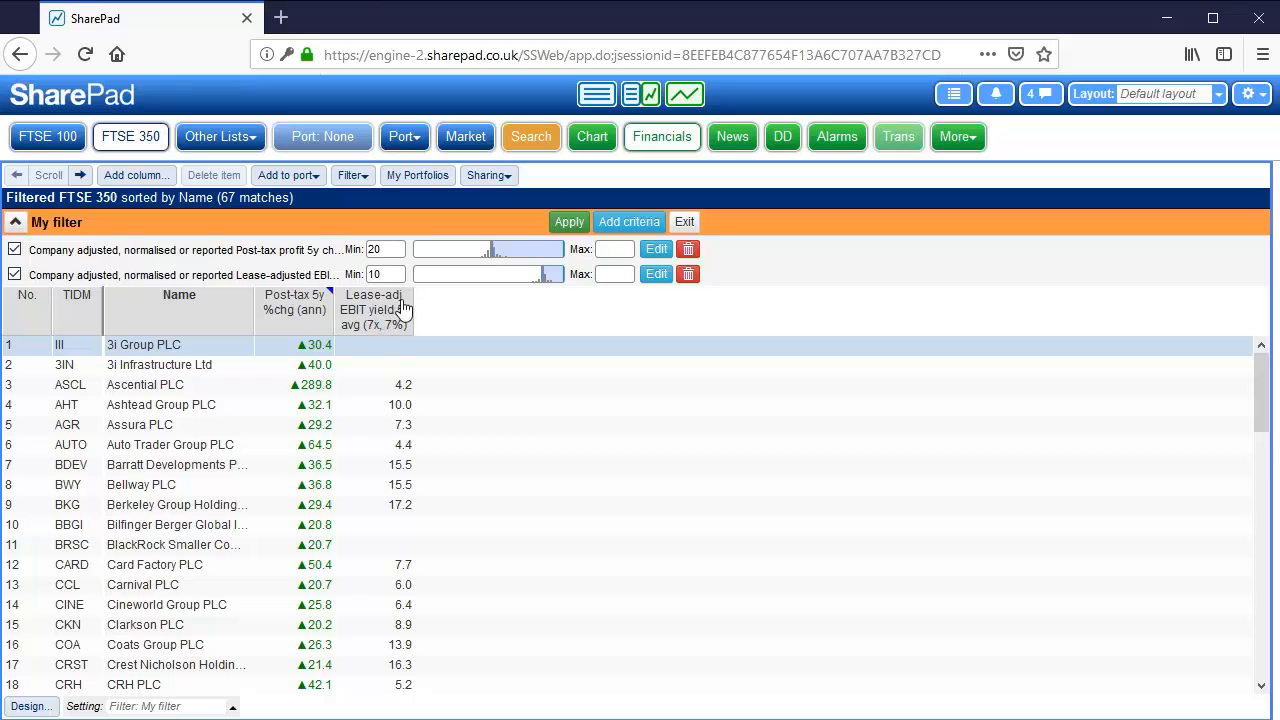
{"action": "left_click", "coordinate": [568, 228]}
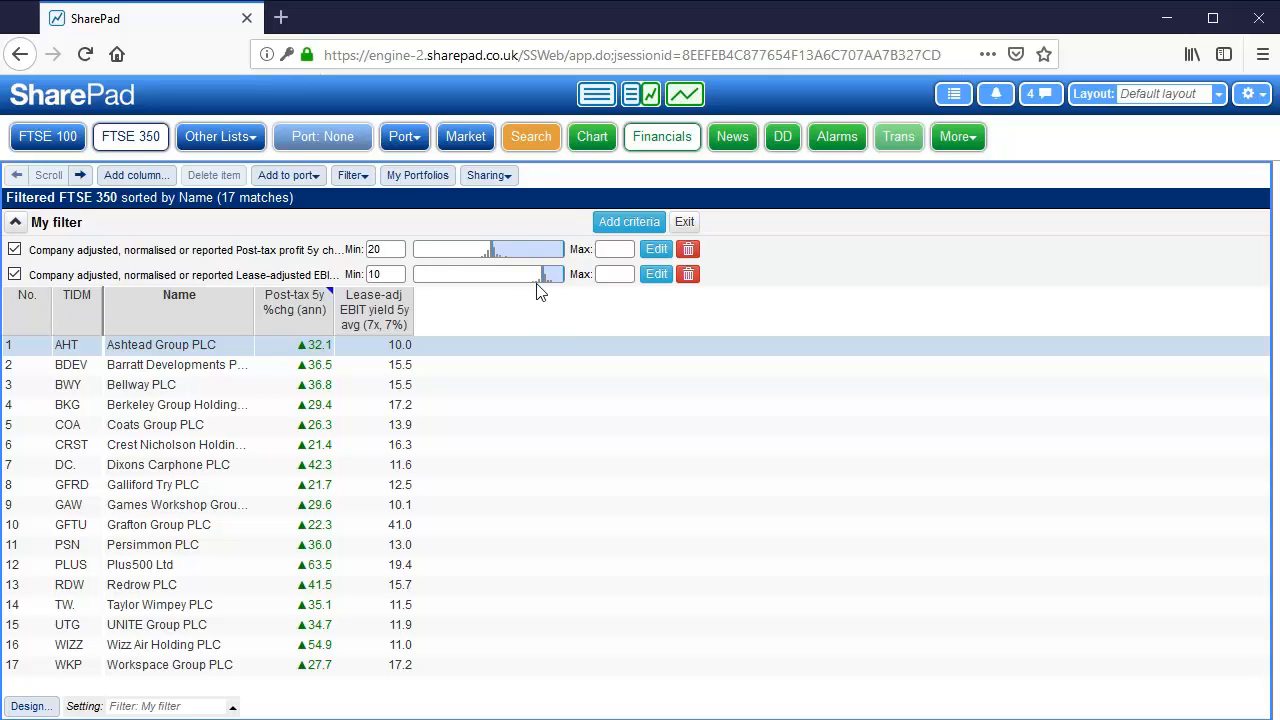
Add a most recent Dividend yield criterion, calculated as Average over 5y, to My filter
{"action": "left_click", "coordinate": [632, 224]}
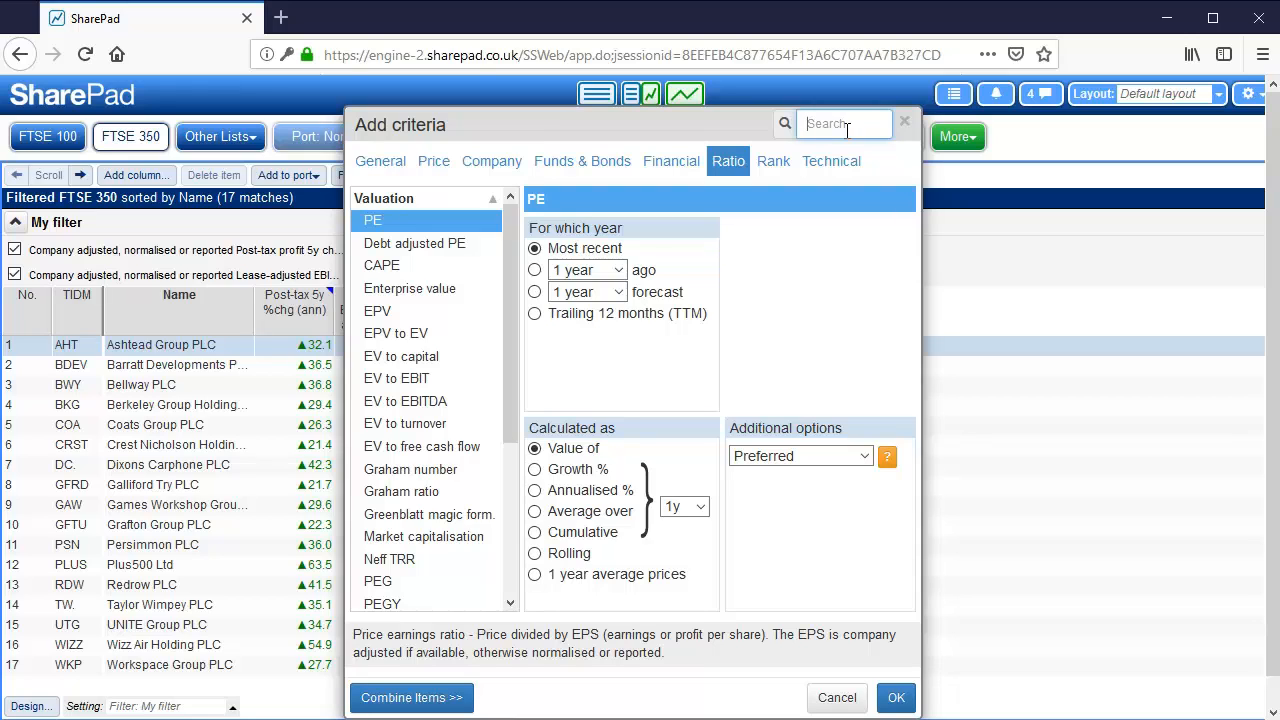
{"action": "type", "text": "yi"}
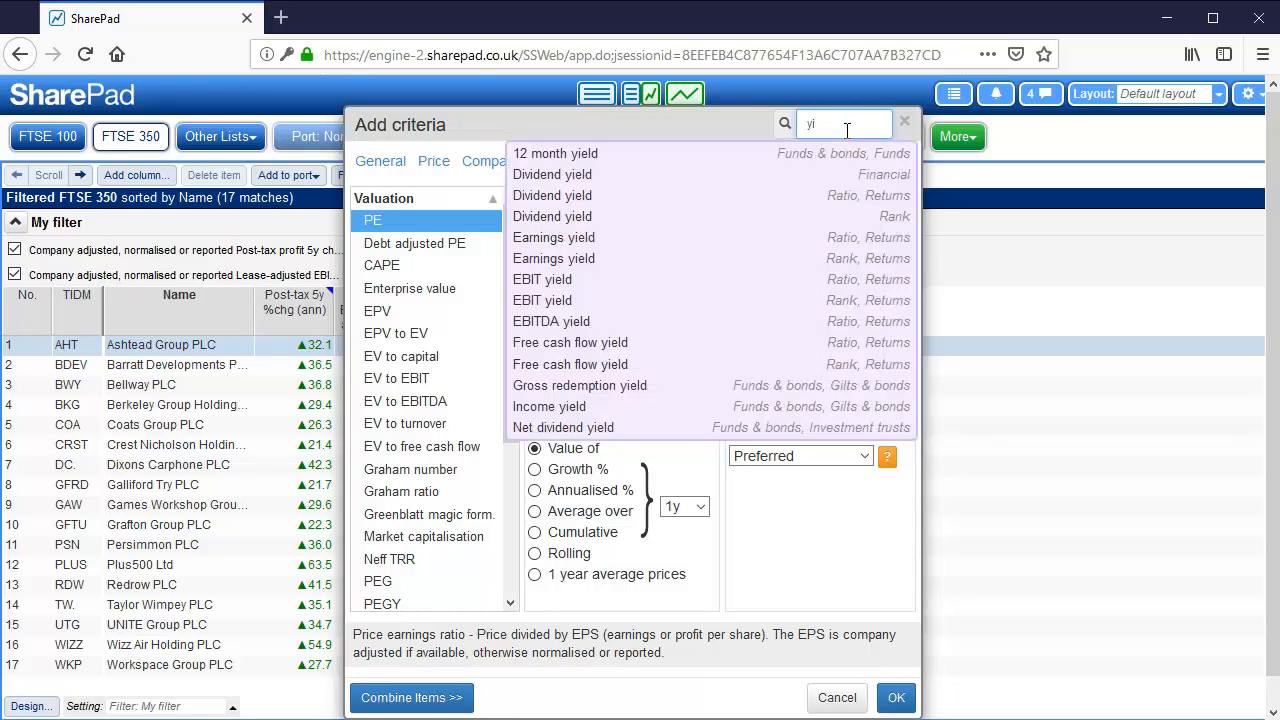
{"action": "type", "text": "eld"}
{"action": "left_click", "coordinate": [528, 178]}
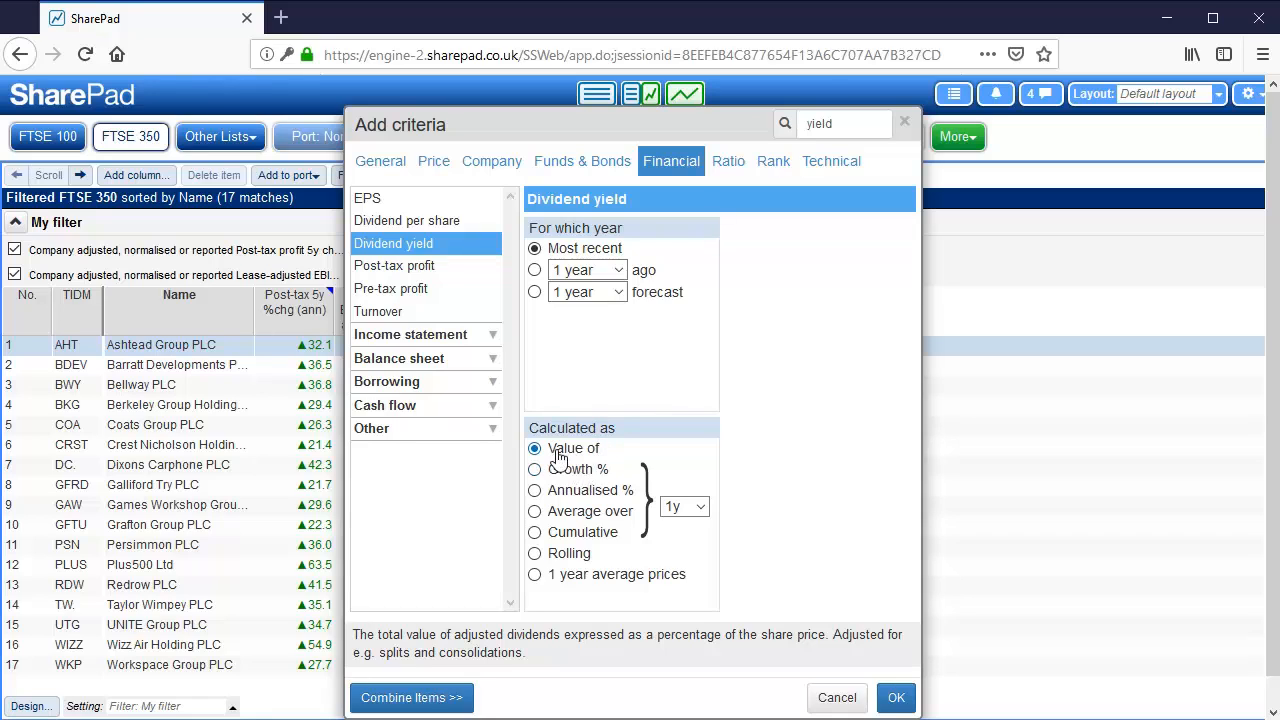
{"action": "left_click", "coordinate": [535, 512]}
{"action": "left_click", "coordinate": [679, 376]}
{"action": "left_click", "coordinate": [896, 698]}
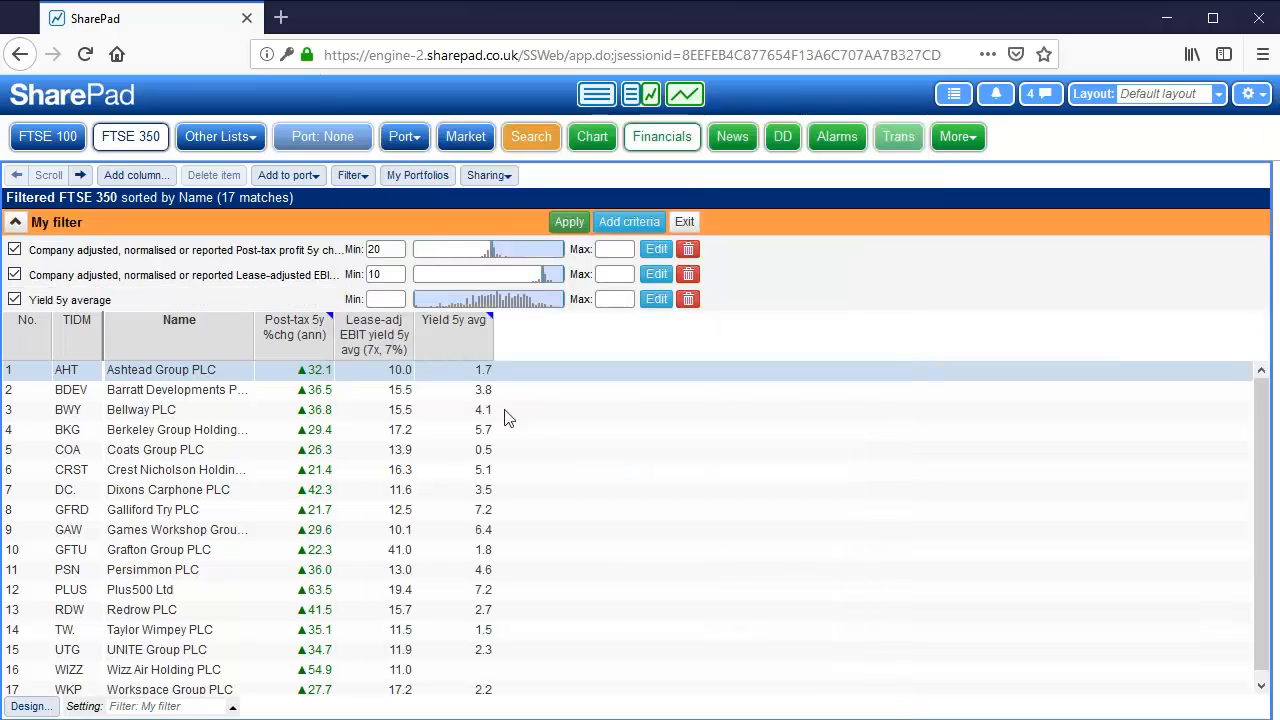
Set the 5-year average yield criterion's minimum to 5 and apply the filter
{"action": "left_click", "coordinate": [388, 299]}
{"action": "type", "text": "5"}
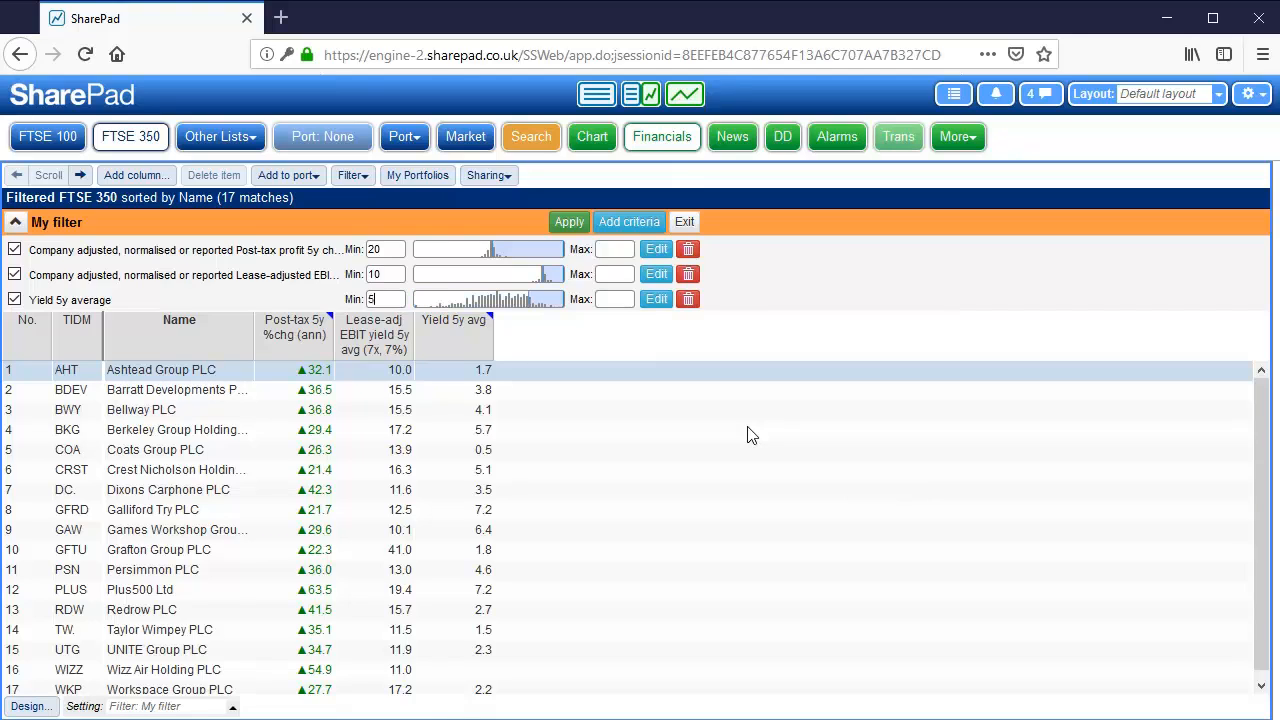
{"action": "left_click", "coordinate": [566, 228]}
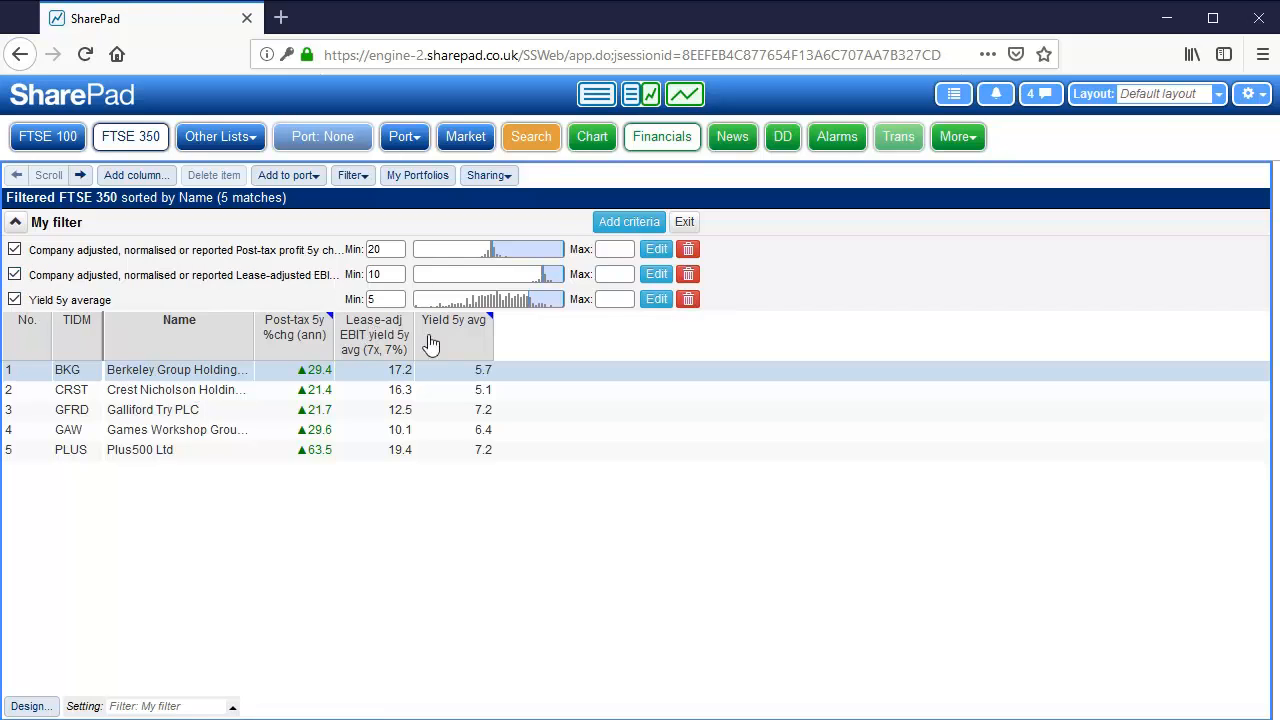
Apply the filter with the lease-adjusted EBIT yield criterion disabled, examine the companies with low EBIT yields, and reapply it with the criterion enabled
{"action": "left_click", "coordinate": [15, 275]}
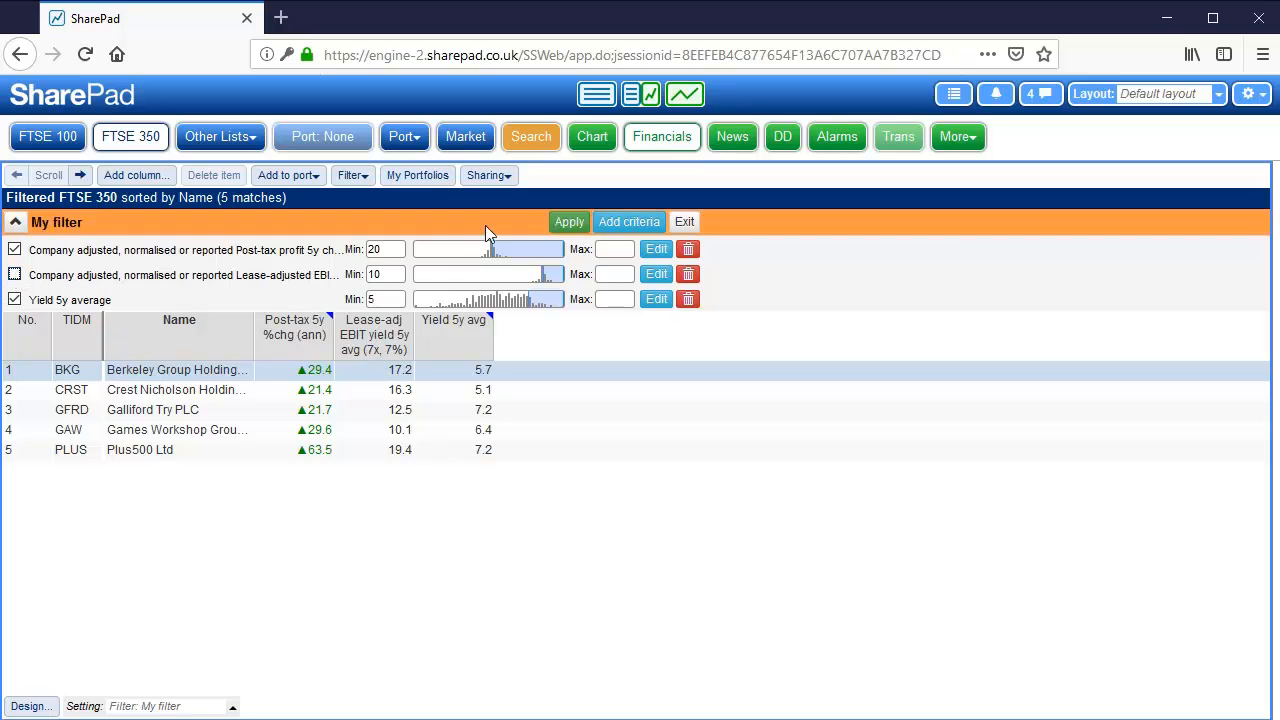
{"action": "left_click", "coordinate": [569, 222]}
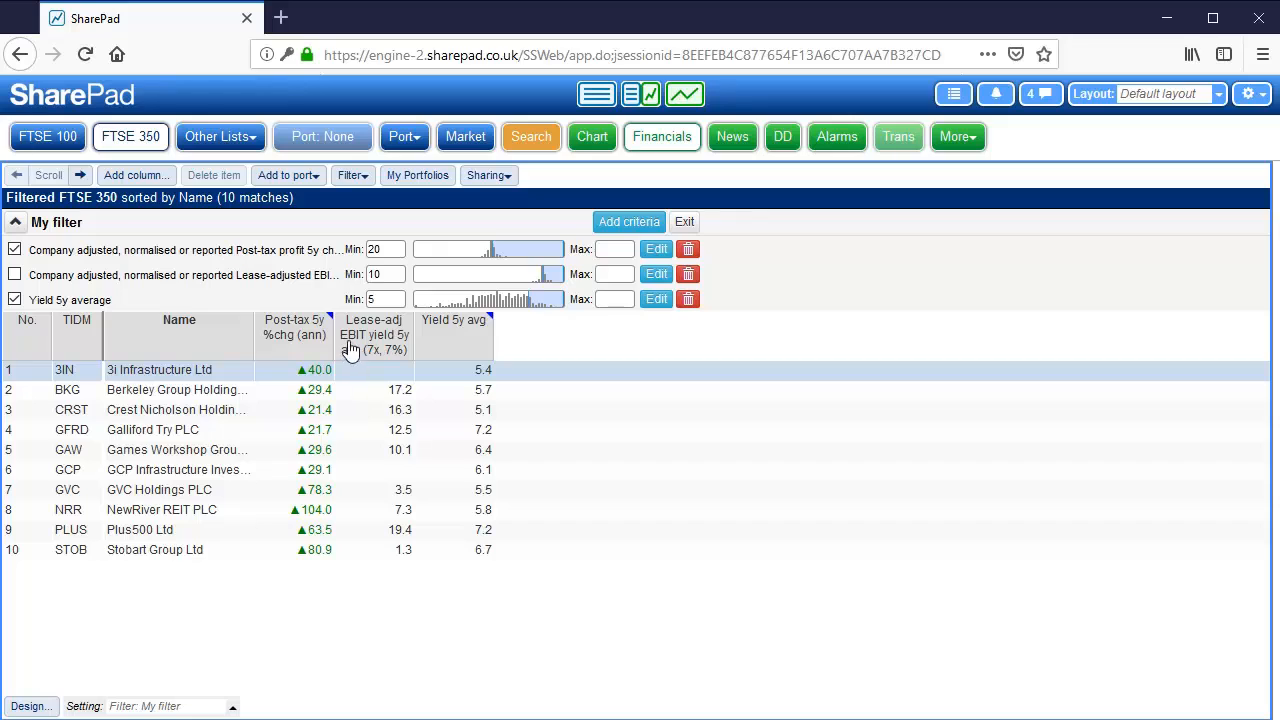
{"action": "left_click", "coordinate": [398, 494]}
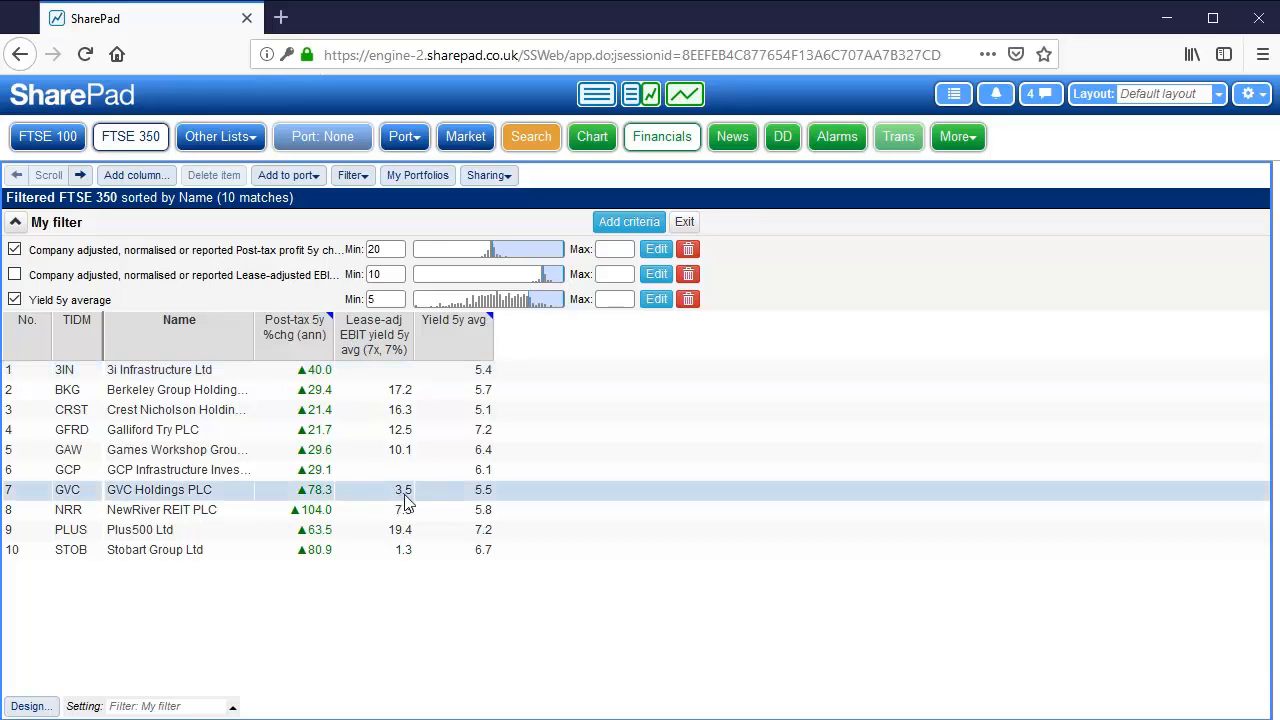
{"action": "left_click", "coordinate": [403, 512]}
{"action": "left_click", "coordinate": [399, 556]}
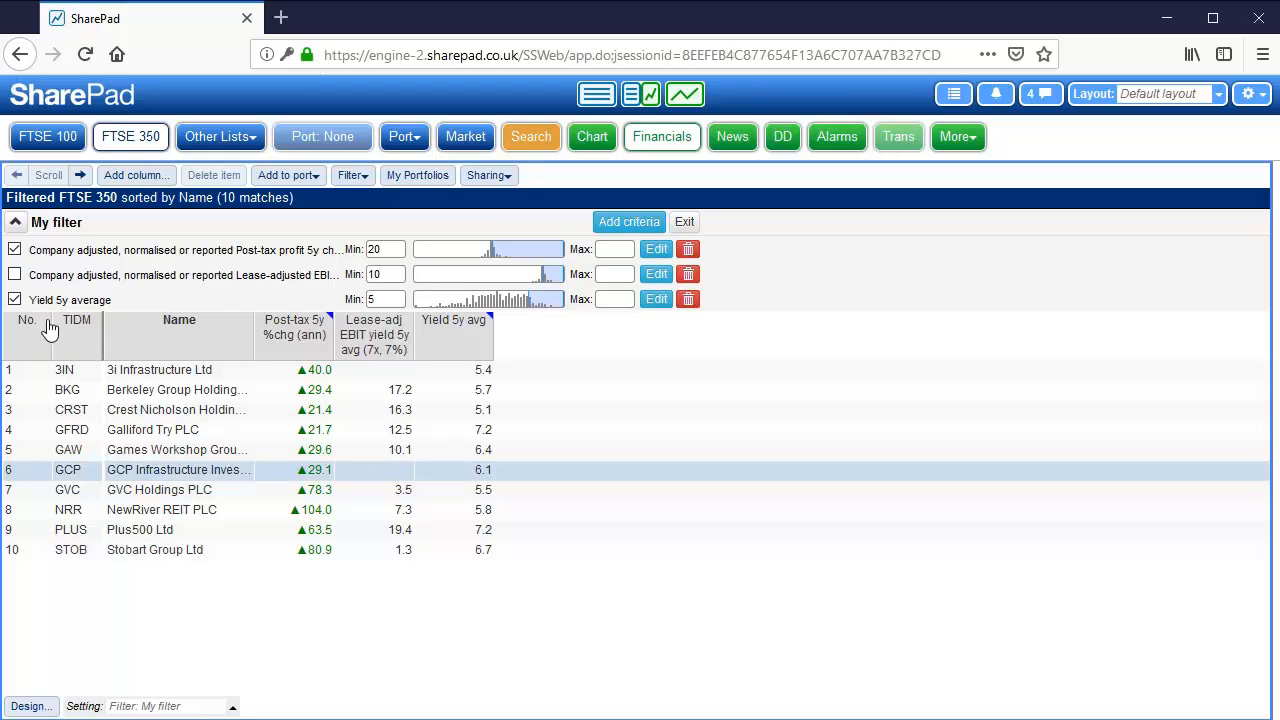
{"action": "left_click", "coordinate": [15, 274]}
{"action": "left_click", "coordinate": [569, 222]}
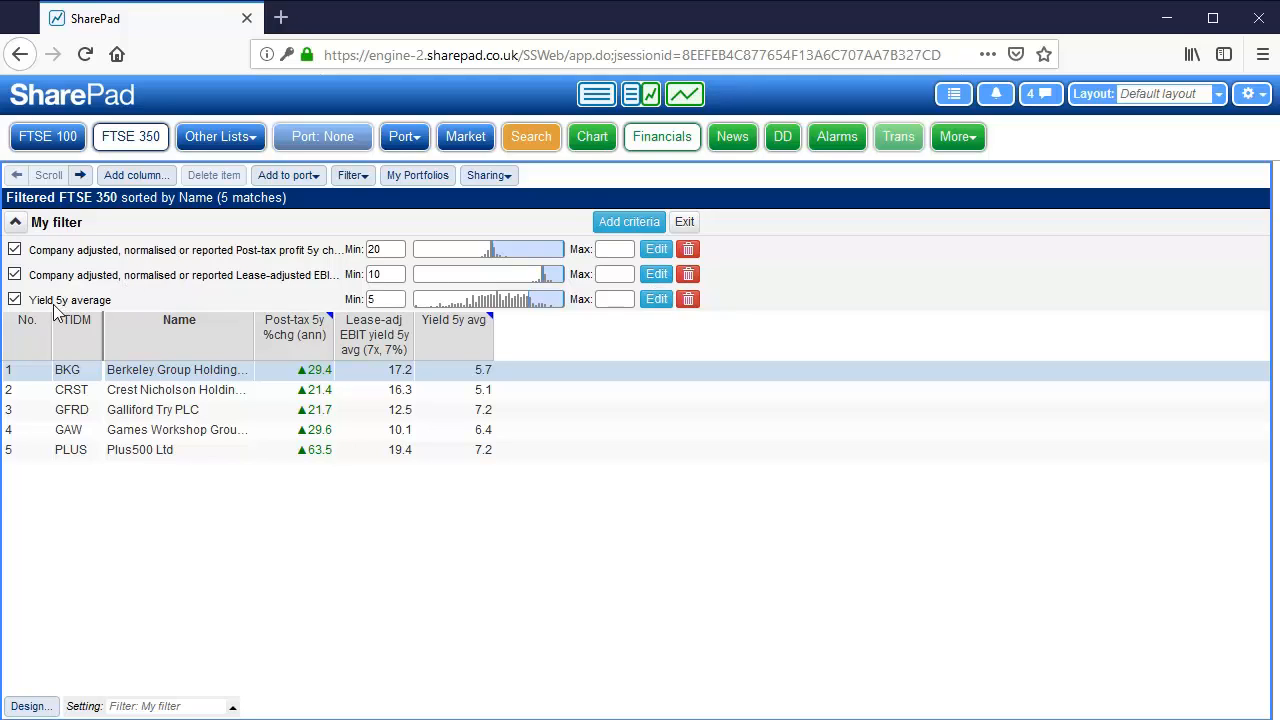
Change the dividend yield criterion to an average over 10y with a minimum of 5 and apply the filter
{"action": "left_click", "coordinate": [656, 302]}
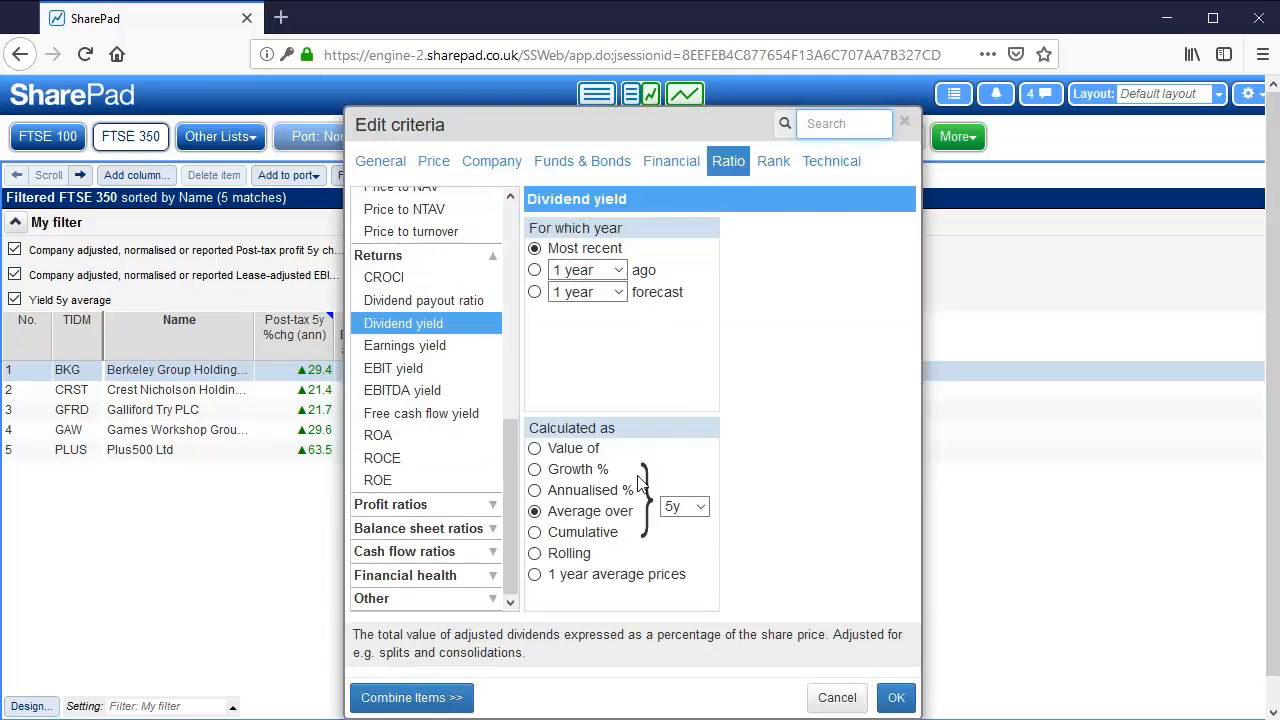
{"action": "left_click", "coordinate": [677, 508]}
{"action": "left_click", "coordinate": [682, 484]}
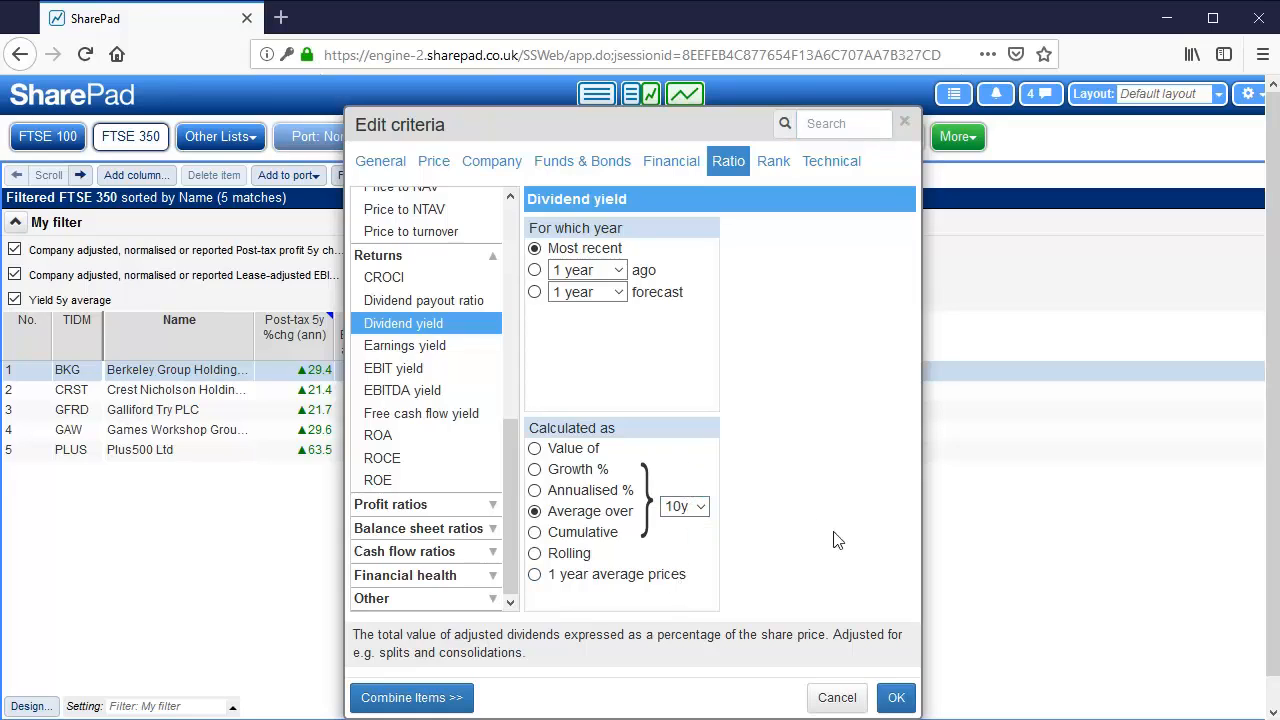
{"action": "left_click", "coordinate": [897, 698]}
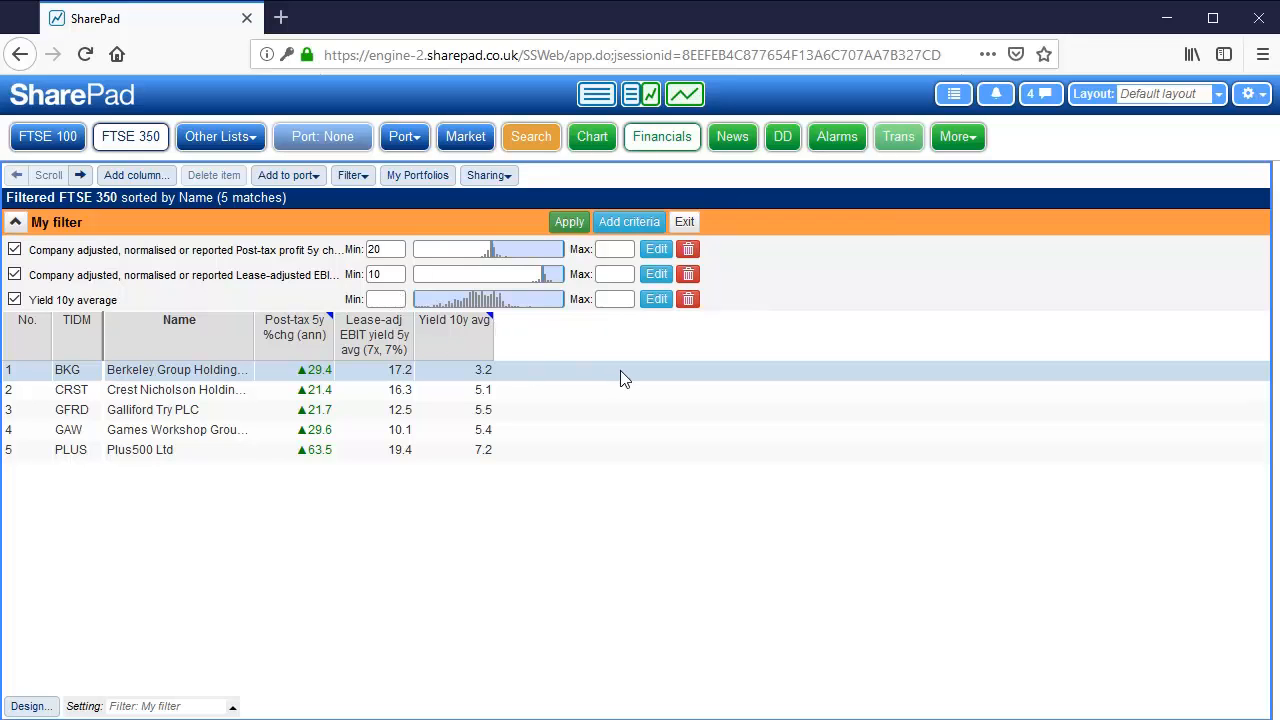
{"action": "type", "text": "5"}
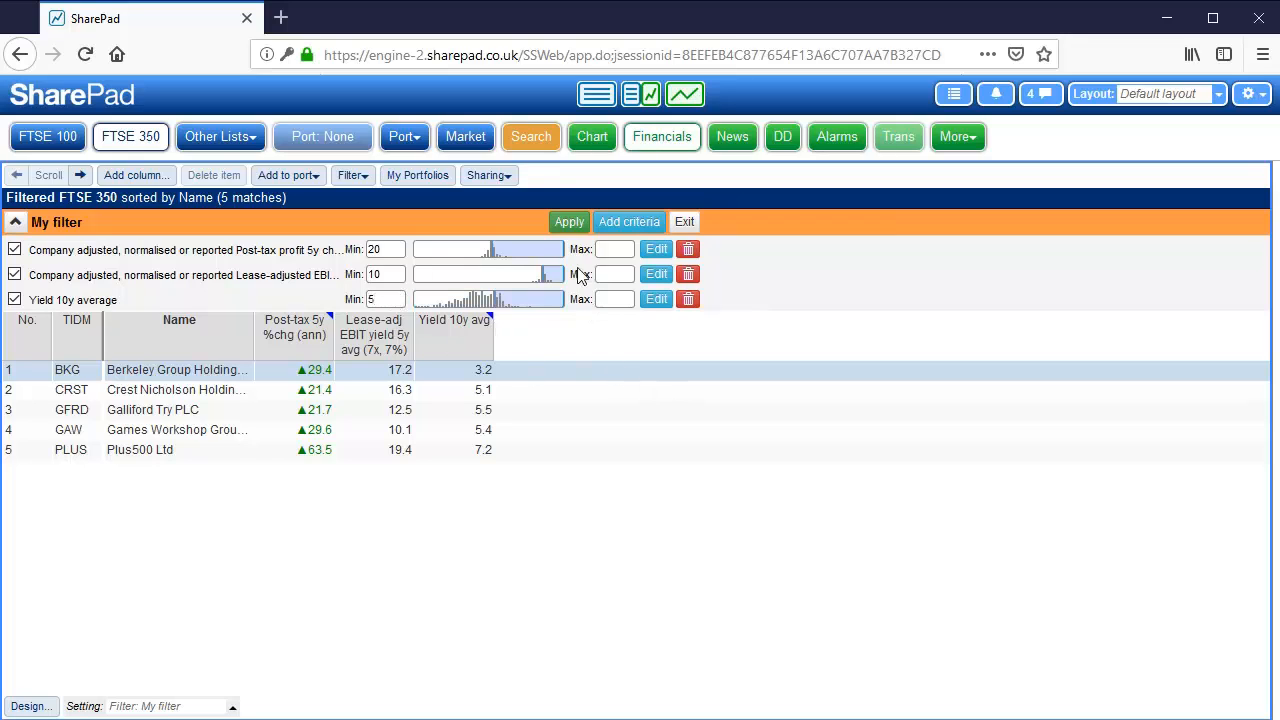
{"action": "left_click", "coordinate": [563, 222]}
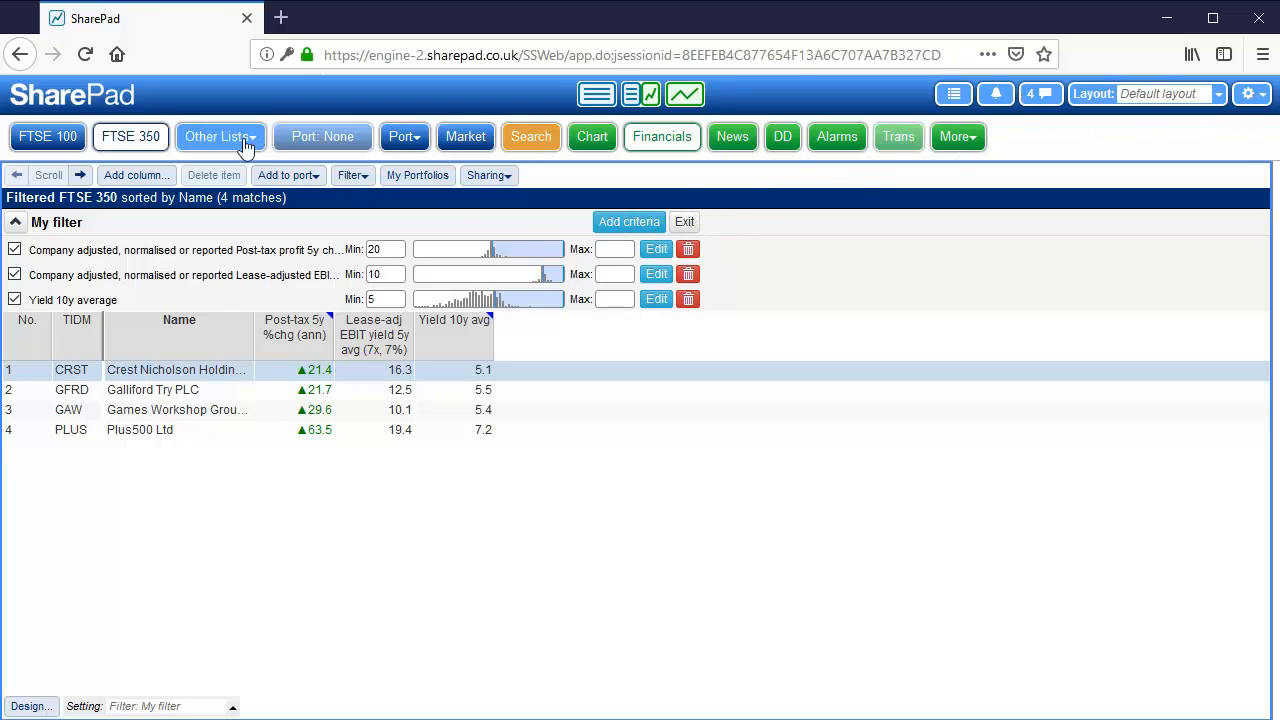
Run My filter on the FTSE 100 list and on the LSE Shares list
{"action": "left_click", "coordinate": [55, 140]}
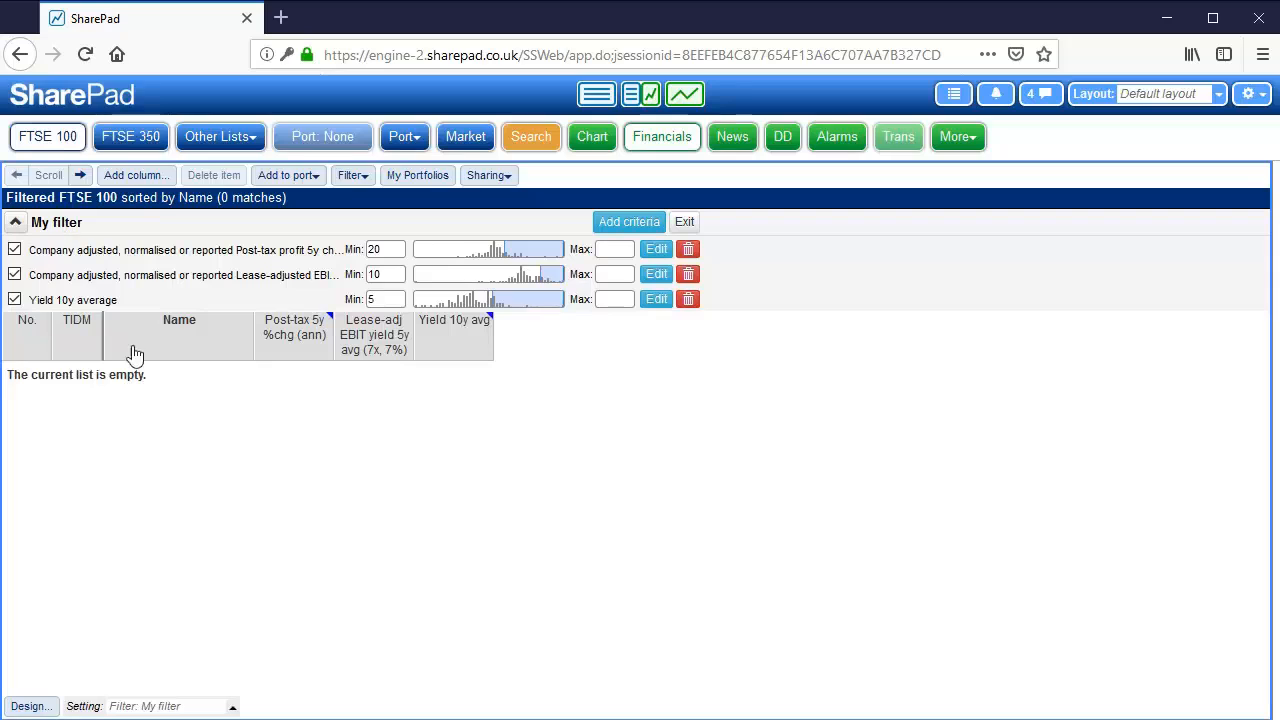
{"action": "left_click", "coordinate": [229, 140]}
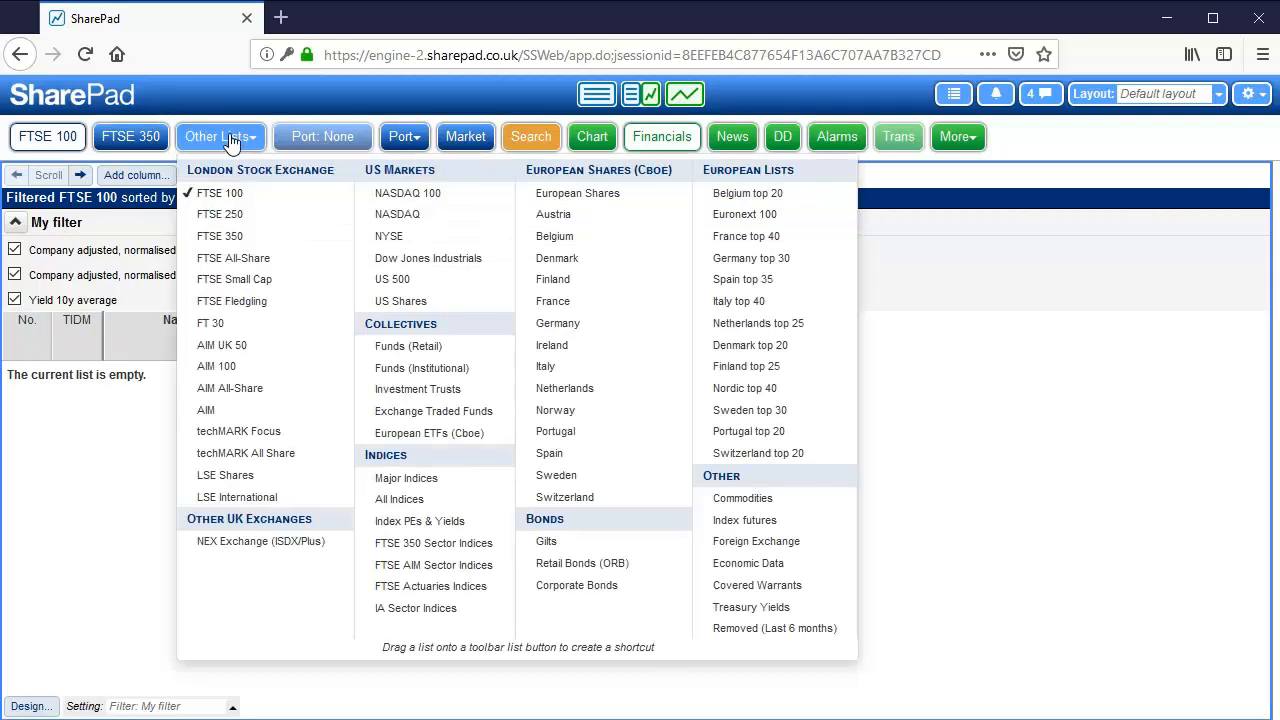
{"action": "left_click", "coordinate": [237, 476]}
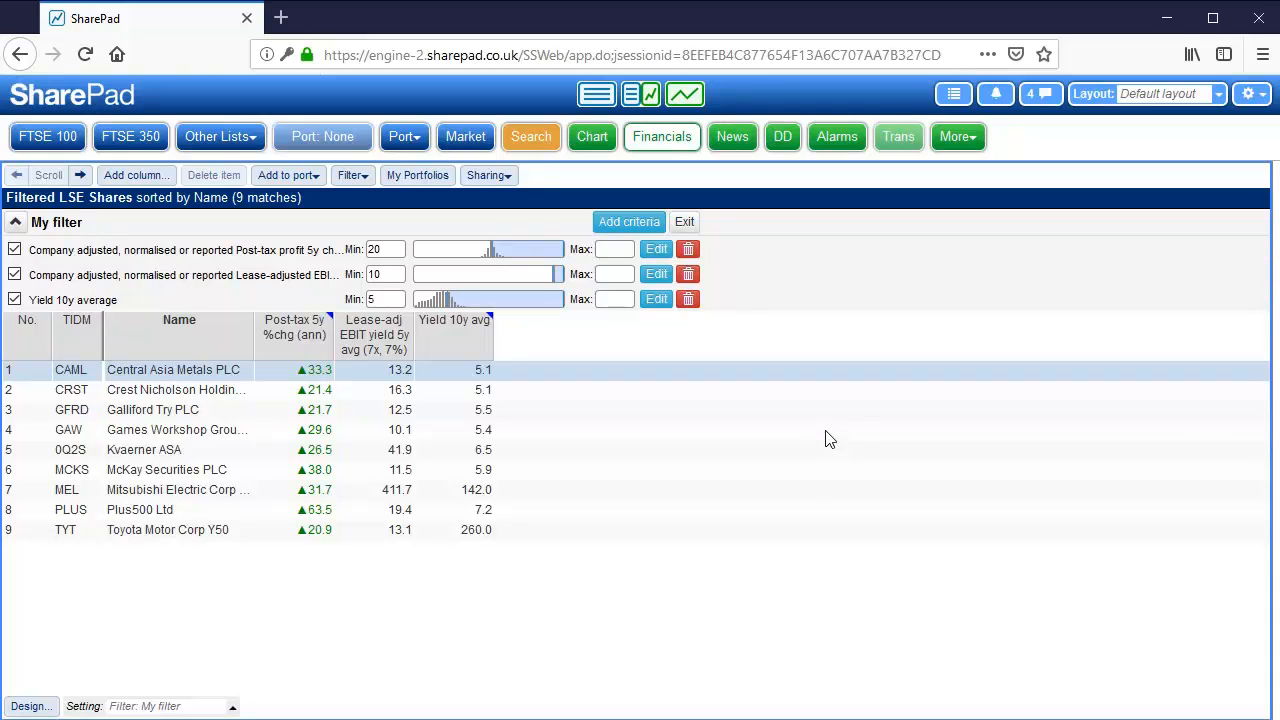
Exit My filter to show the full LSE Shares list and reapply the saved filter to it
{"action": "left_click", "coordinate": [684, 222]}
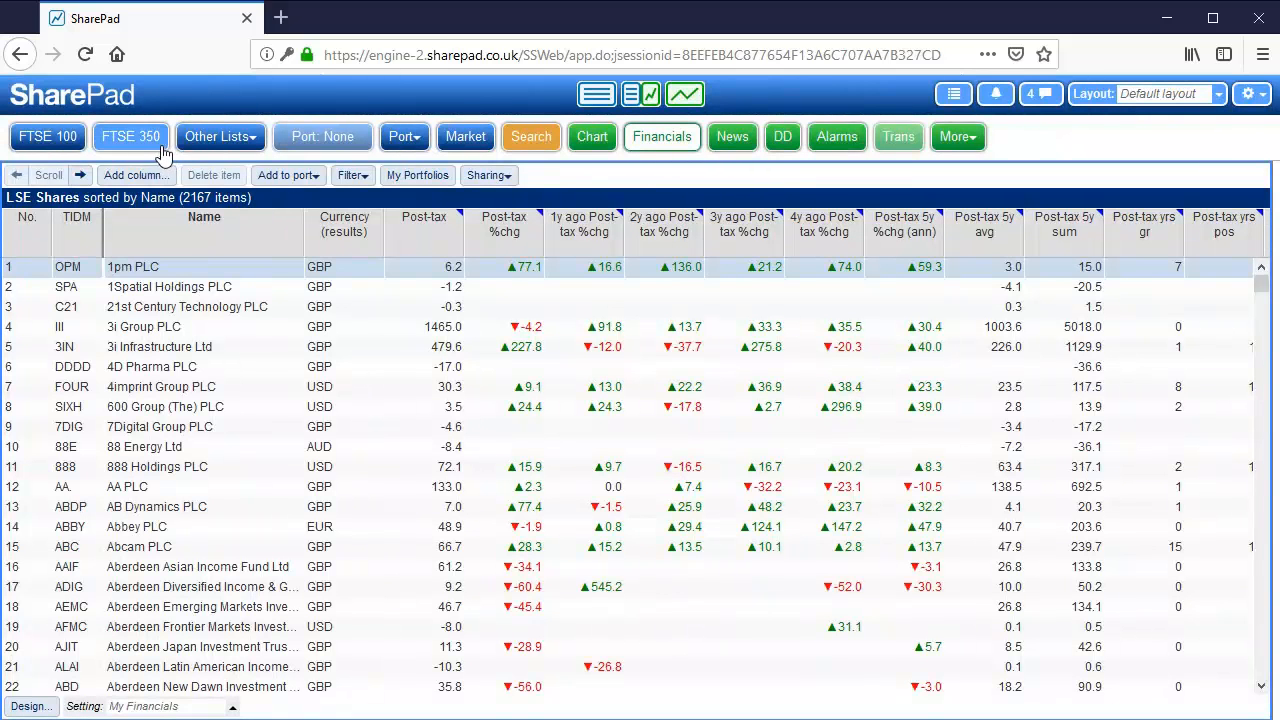
{"action": "left_click", "coordinate": [362, 184]}
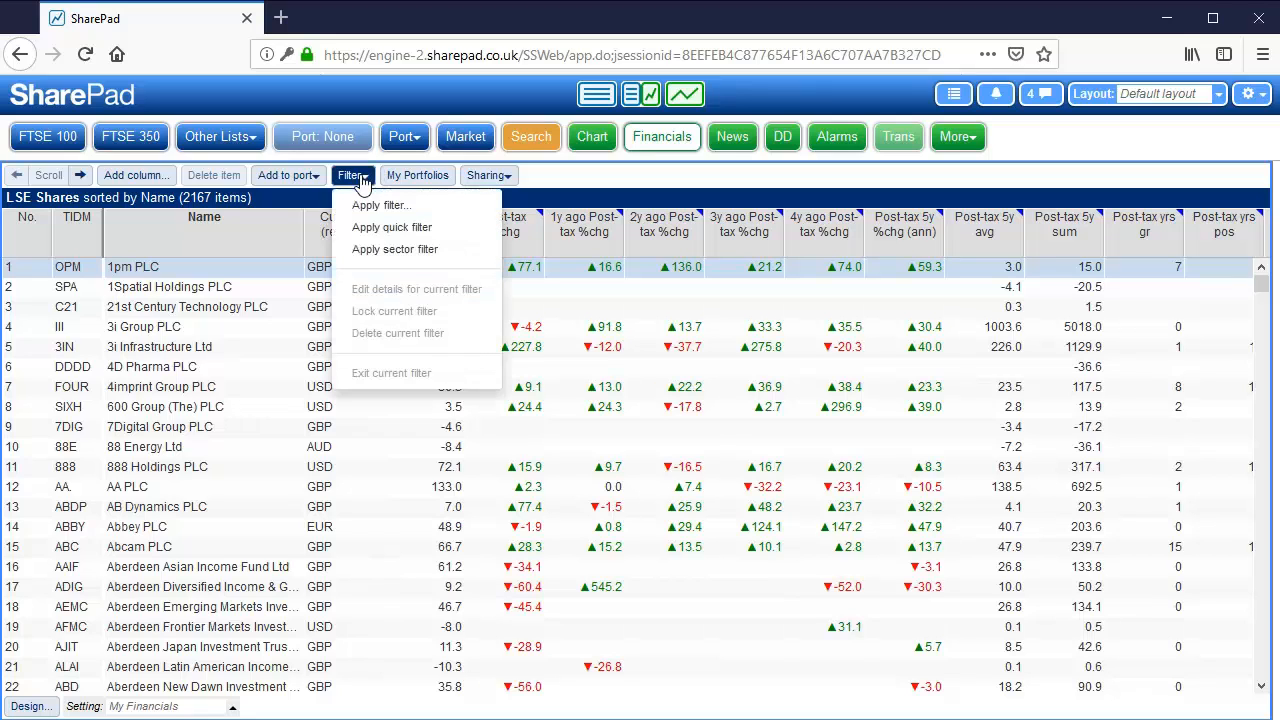
{"action": "left_click", "coordinate": [376, 205]}
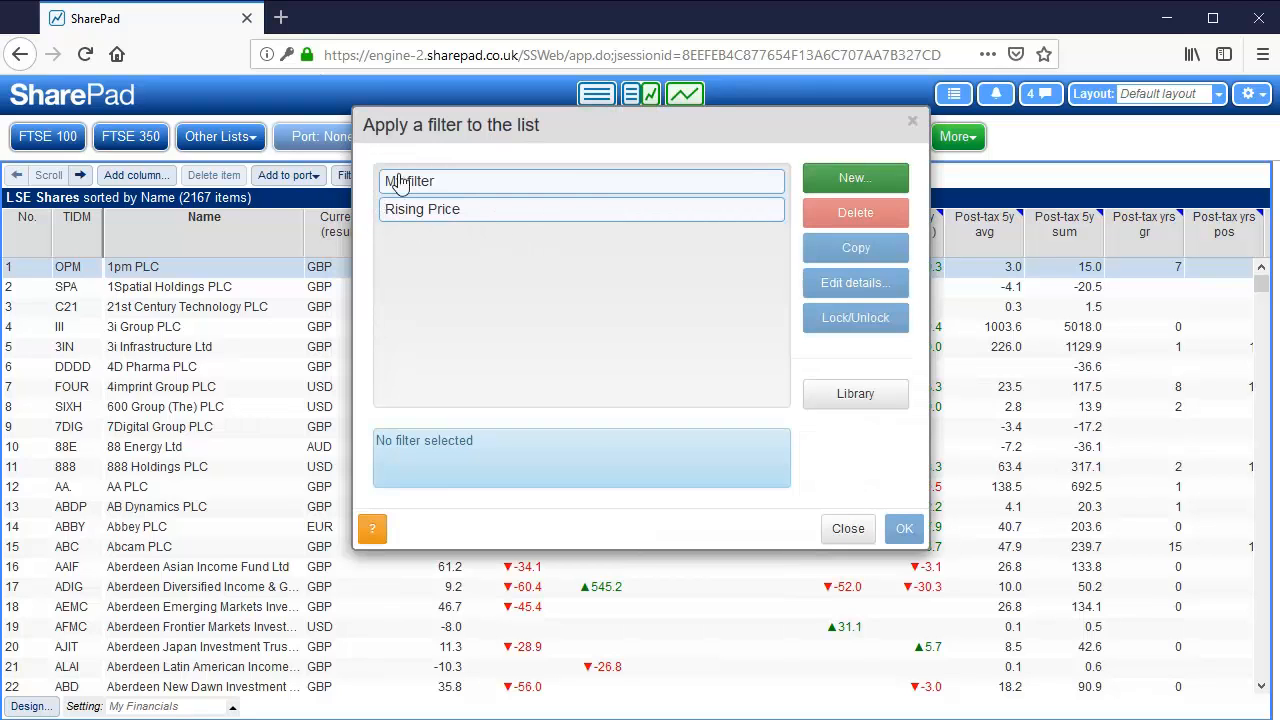
{"action": "left_click", "coordinate": [400, 183]}
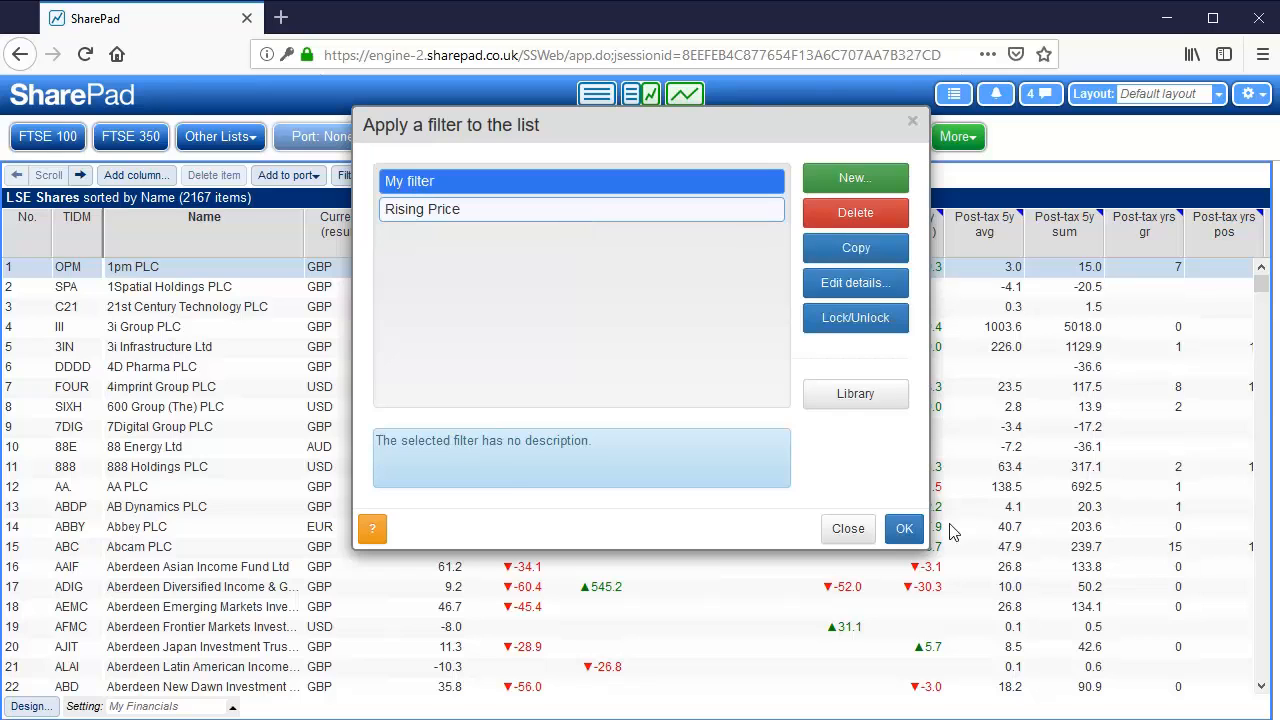
{"action": "left_click", "coordinate": [903, 530]}
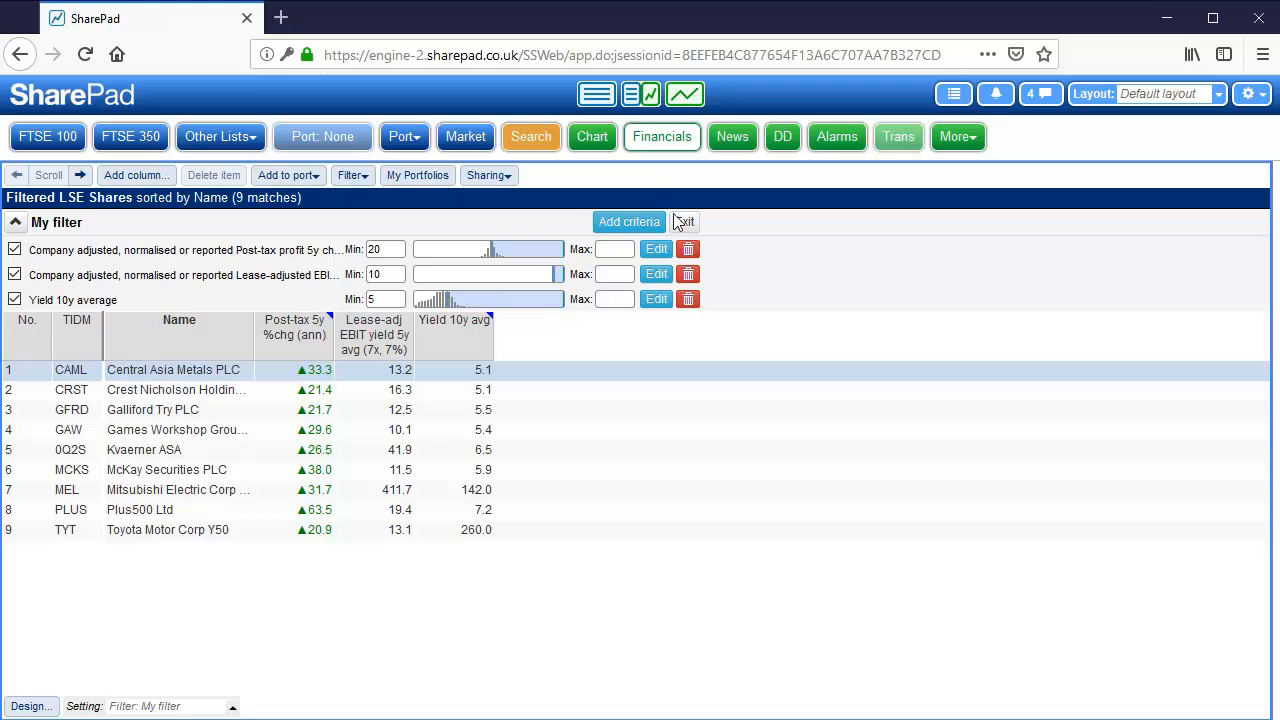
Open the details of My filter, look through the associated list options and accept the dialog
{"action": "left_click", "coordinate": [363, 182]}
{"action": "left_click", "coordinate": [388, 207]}
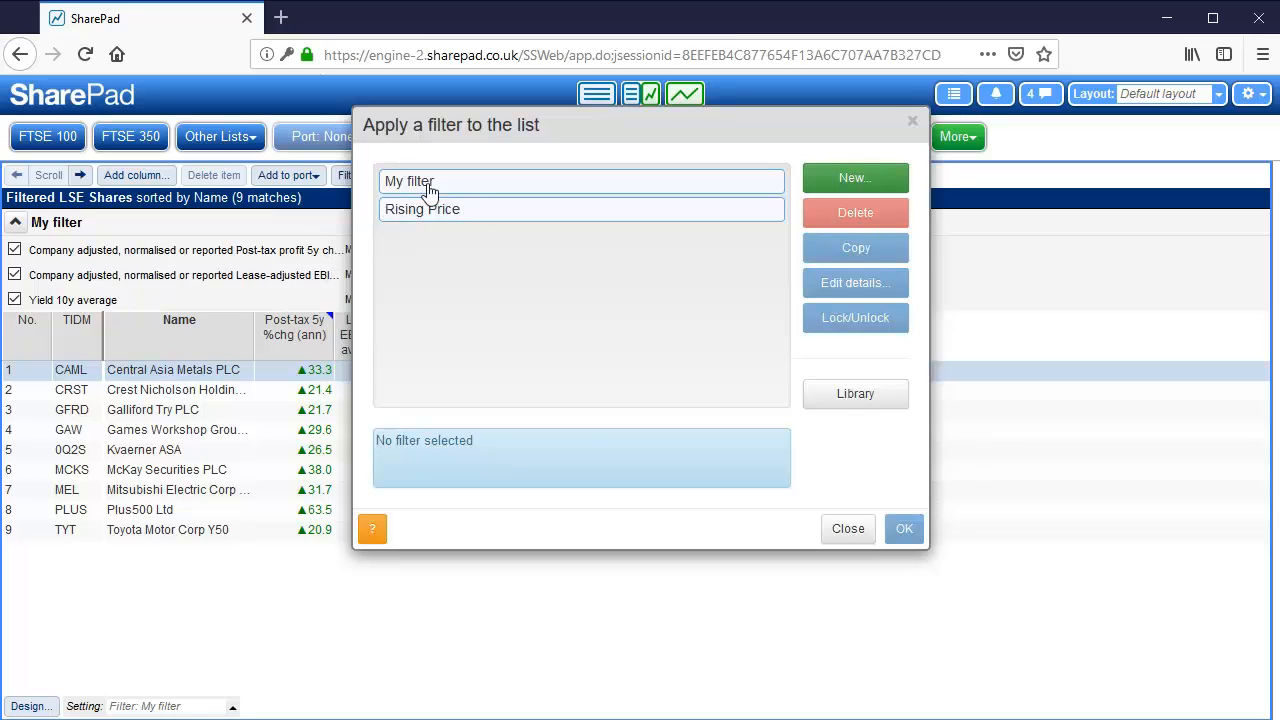
{"action": "left_click", "coordinate": [428, 191]}
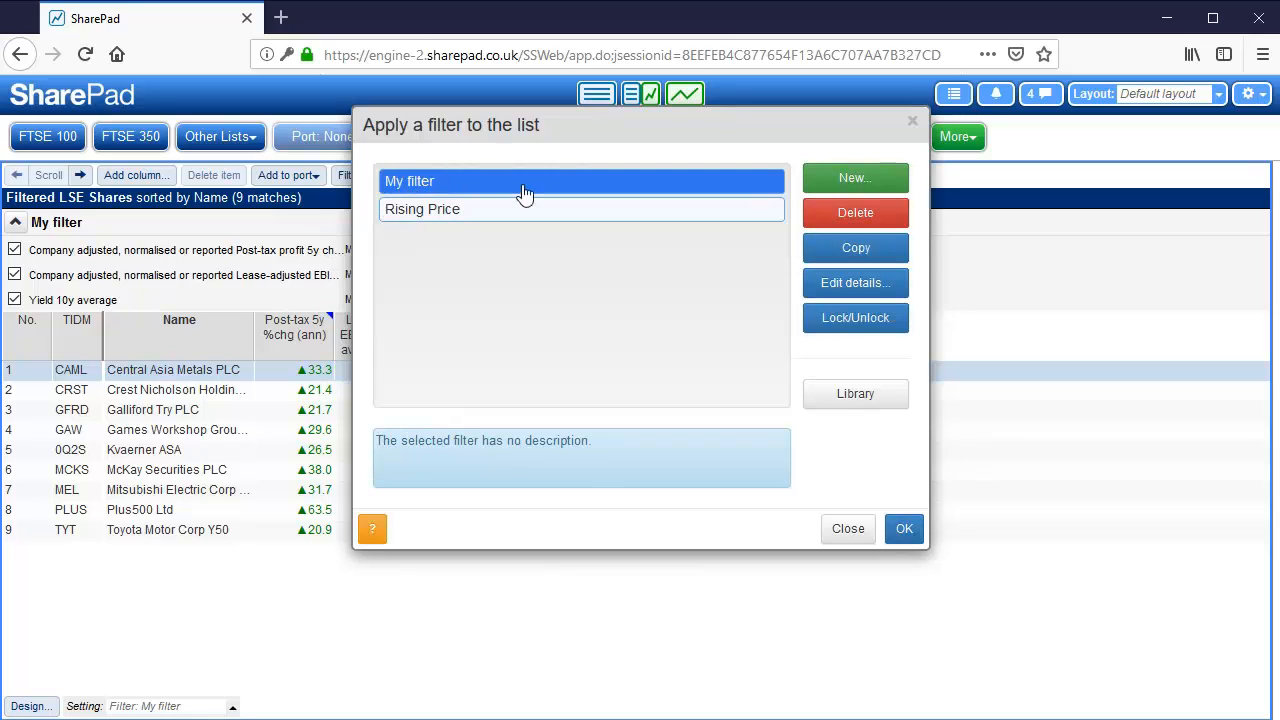
{"action": "left_click", "coordinate": [850, 284]}
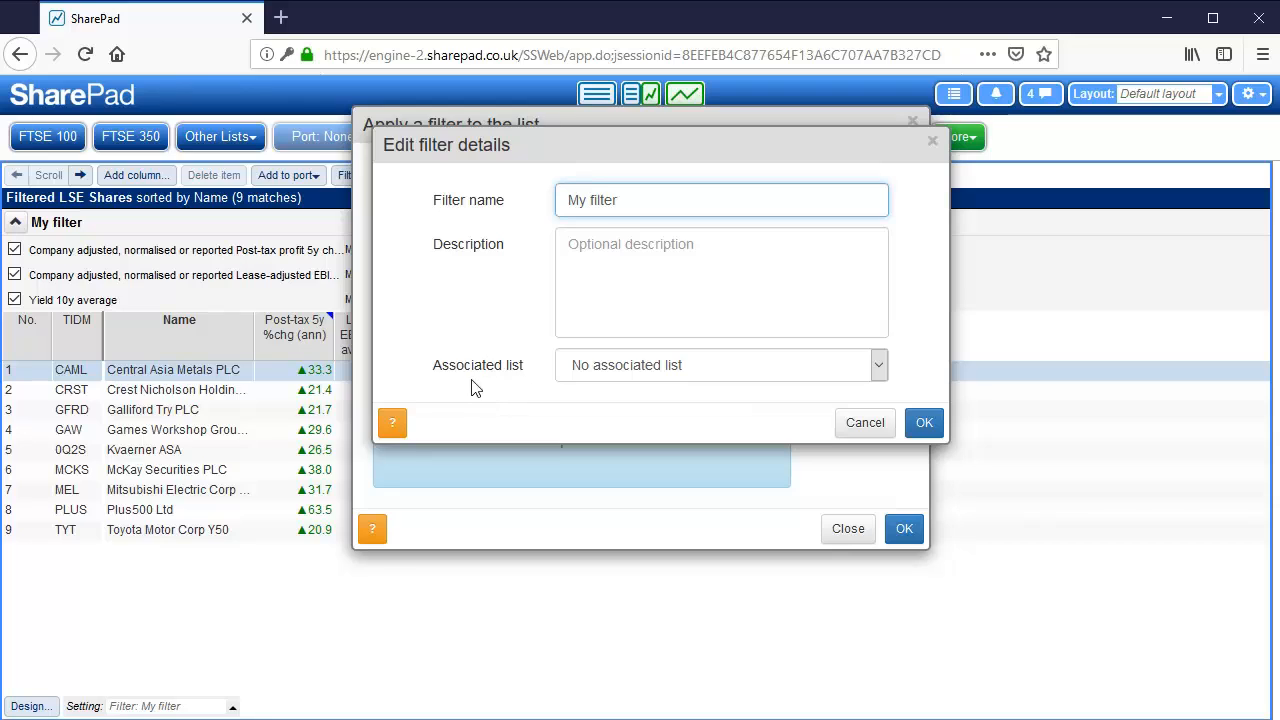
{"action": "left_click", "coordinate": [697, 368]}
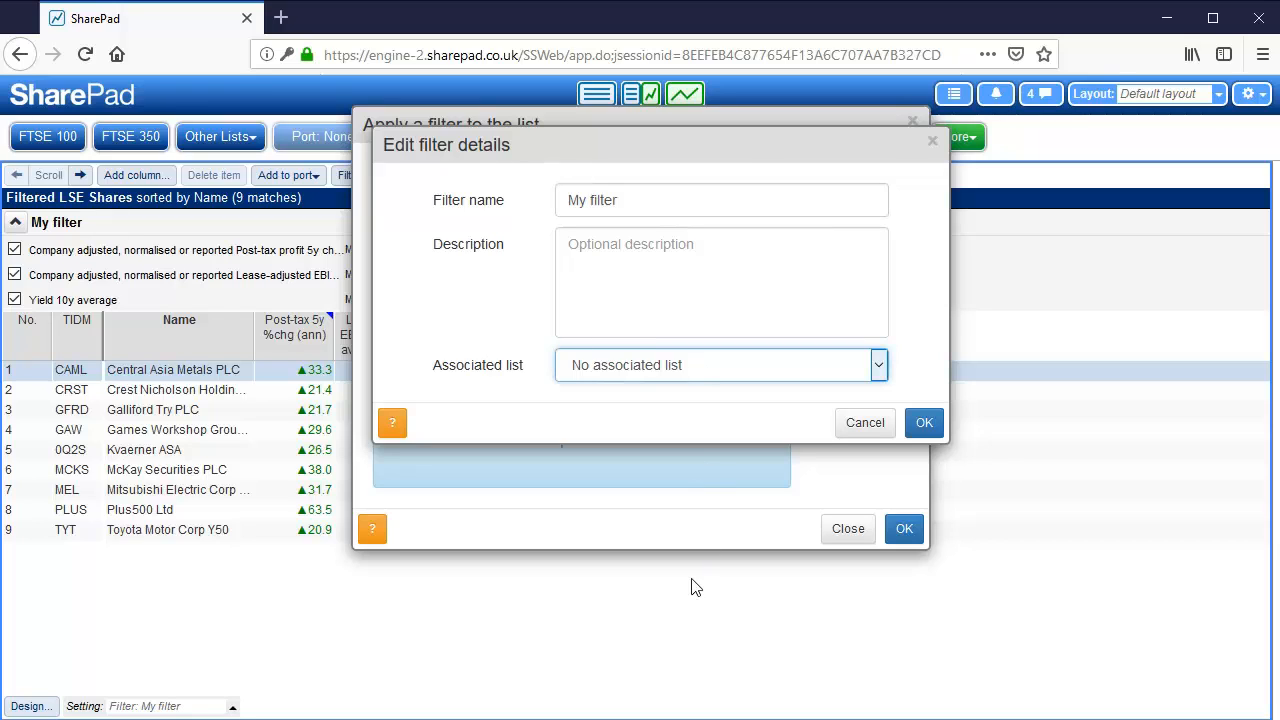
{"action": "left_click", "coordinate": [645, 508]}
{"action": "left_click", "coordinate": [648, 392]}
{"action": "left_click", "coordinate": [921, 424]}
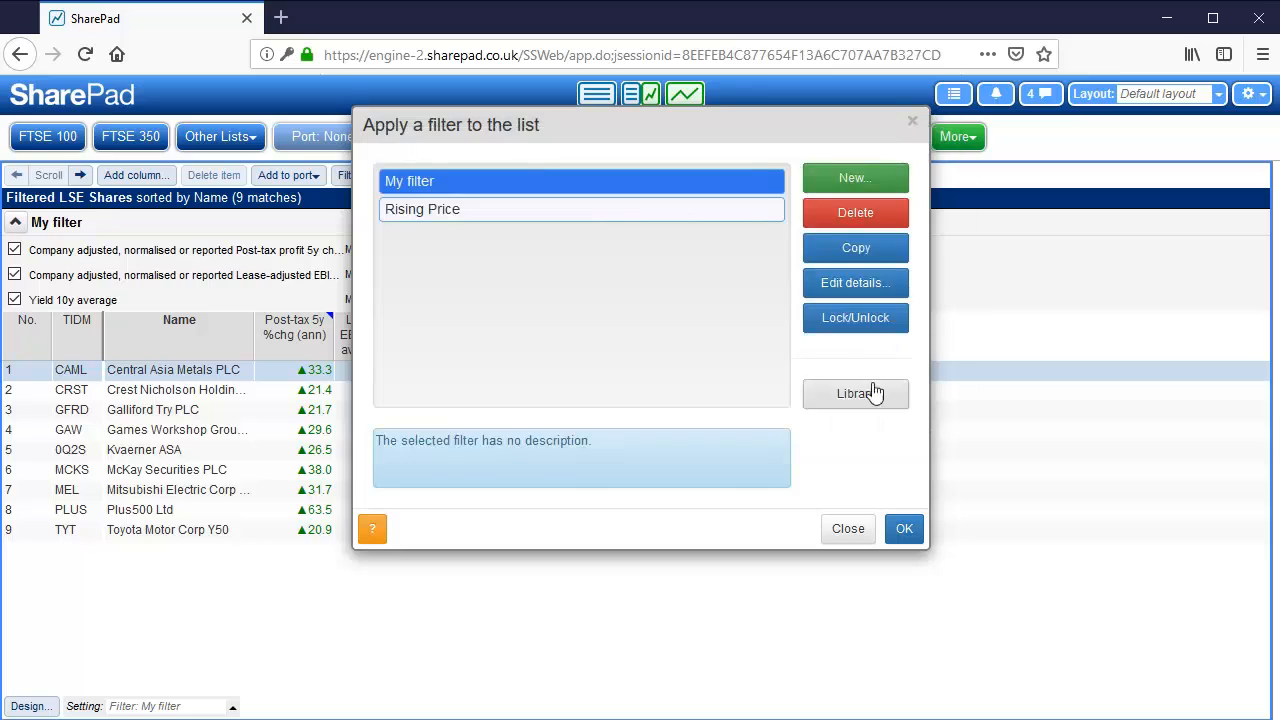
Lock My filter, return to the filtered list to check its criteria, and unlock the filter again
{"action": "left_click", "coordinate": [838, 320]}
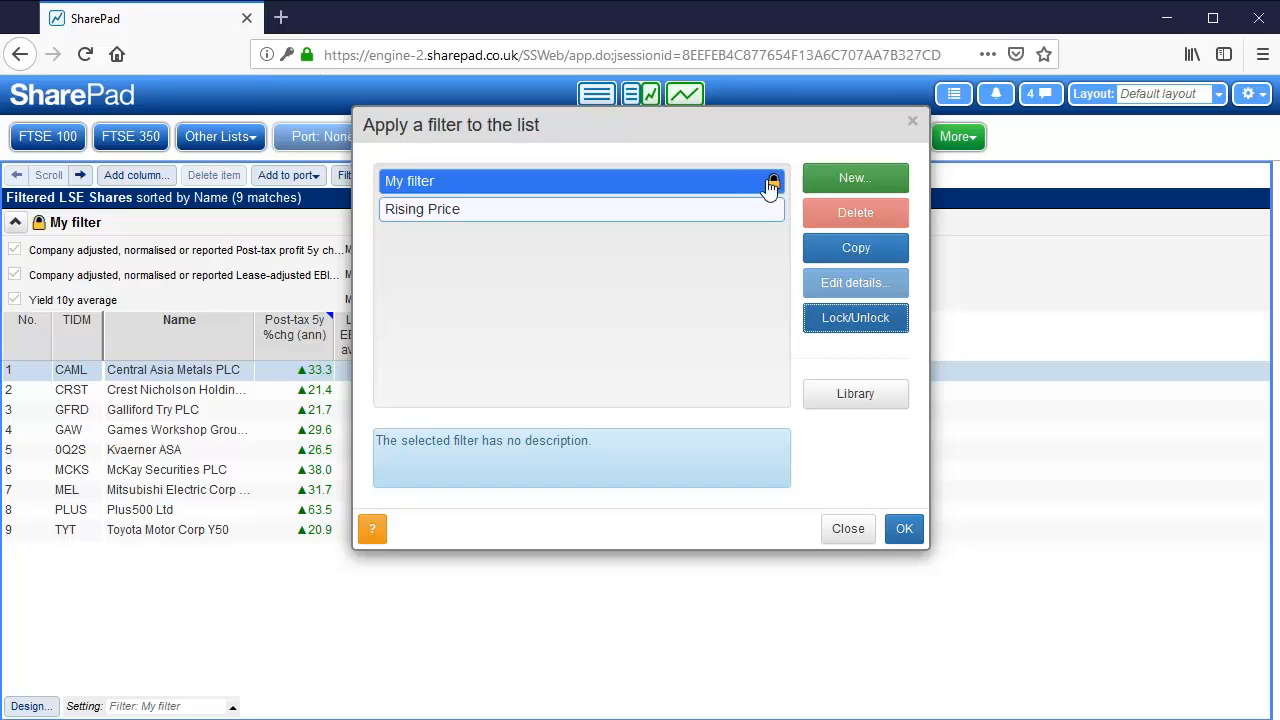
{"action": "left_click", "coordinate": [906, 530]}
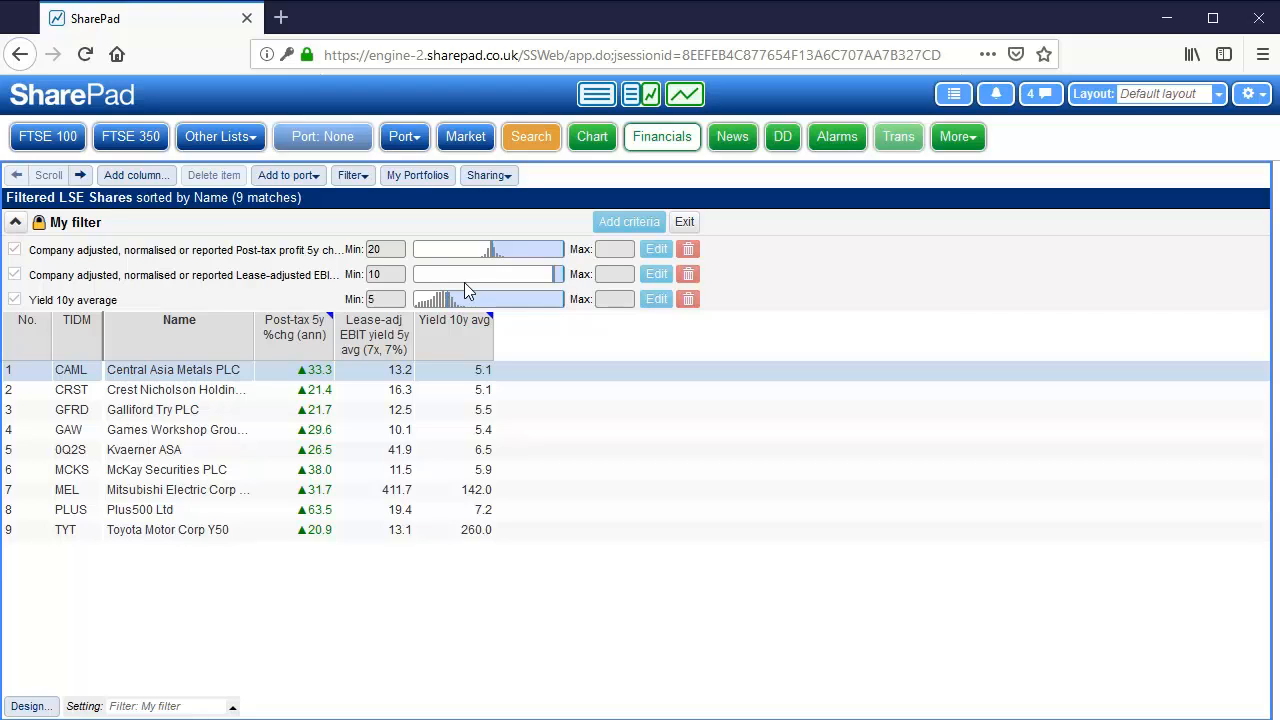
{"action": "left_click", "coordinate": [351, 176]}
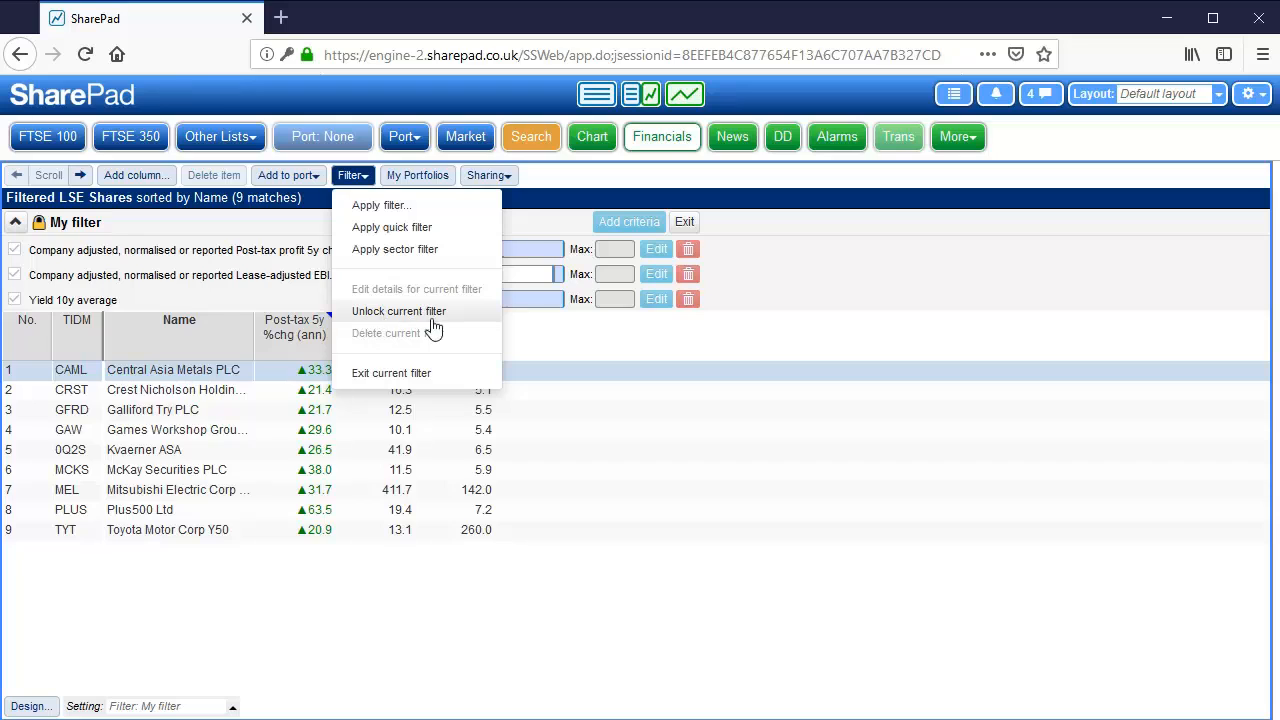
{"action": "left_click", "coordinate": [372, 207]}
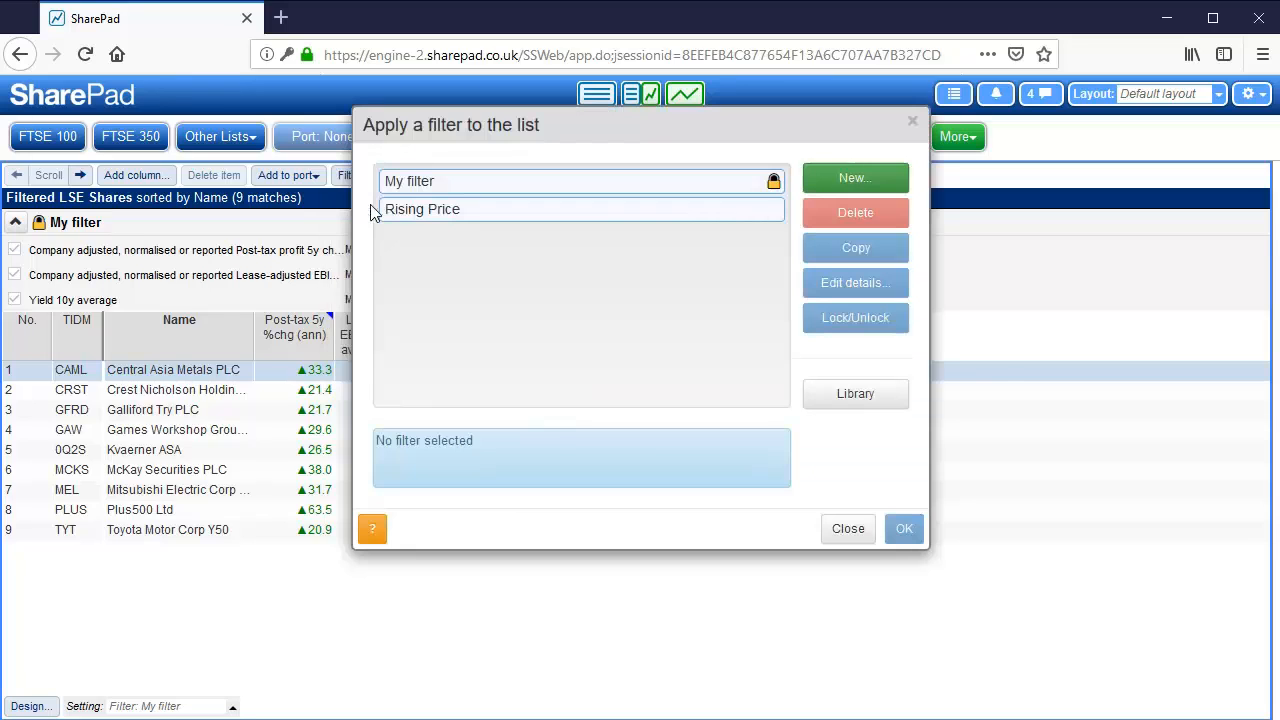
{"action": "left_click", "coordinate": [427, 192]}
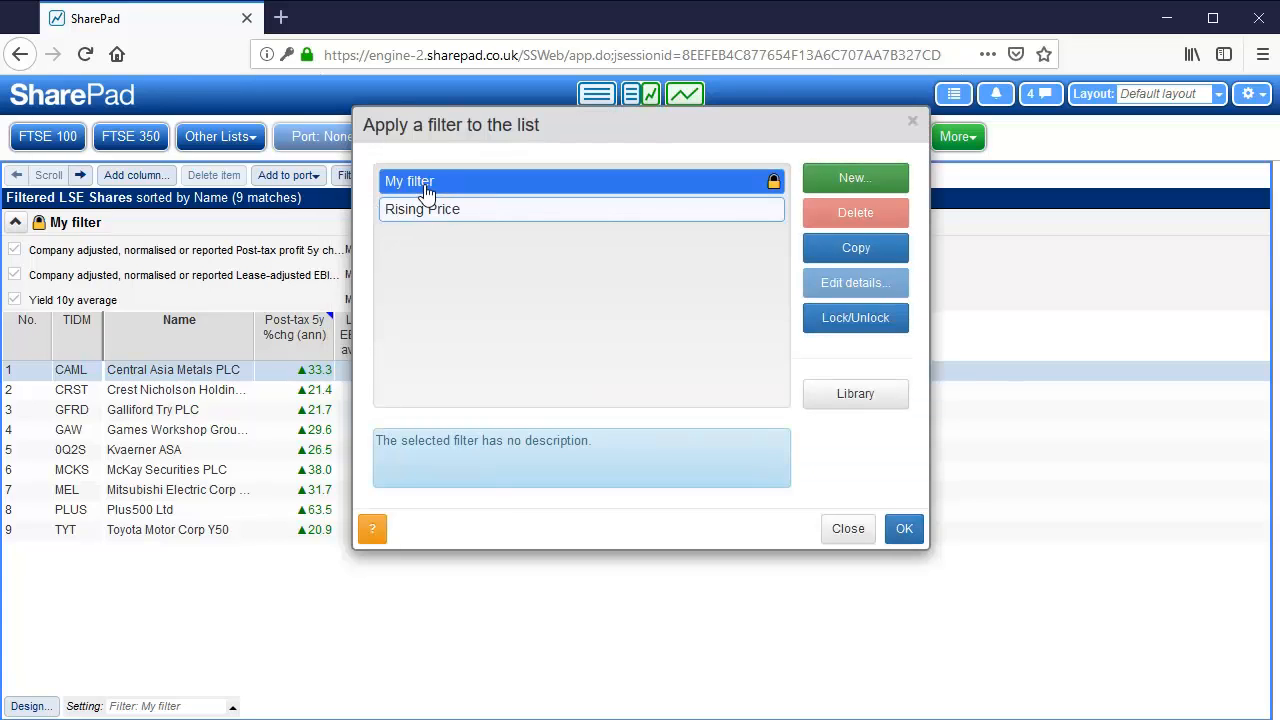
{"action": "left_click", "coordinate": [848, 330]}
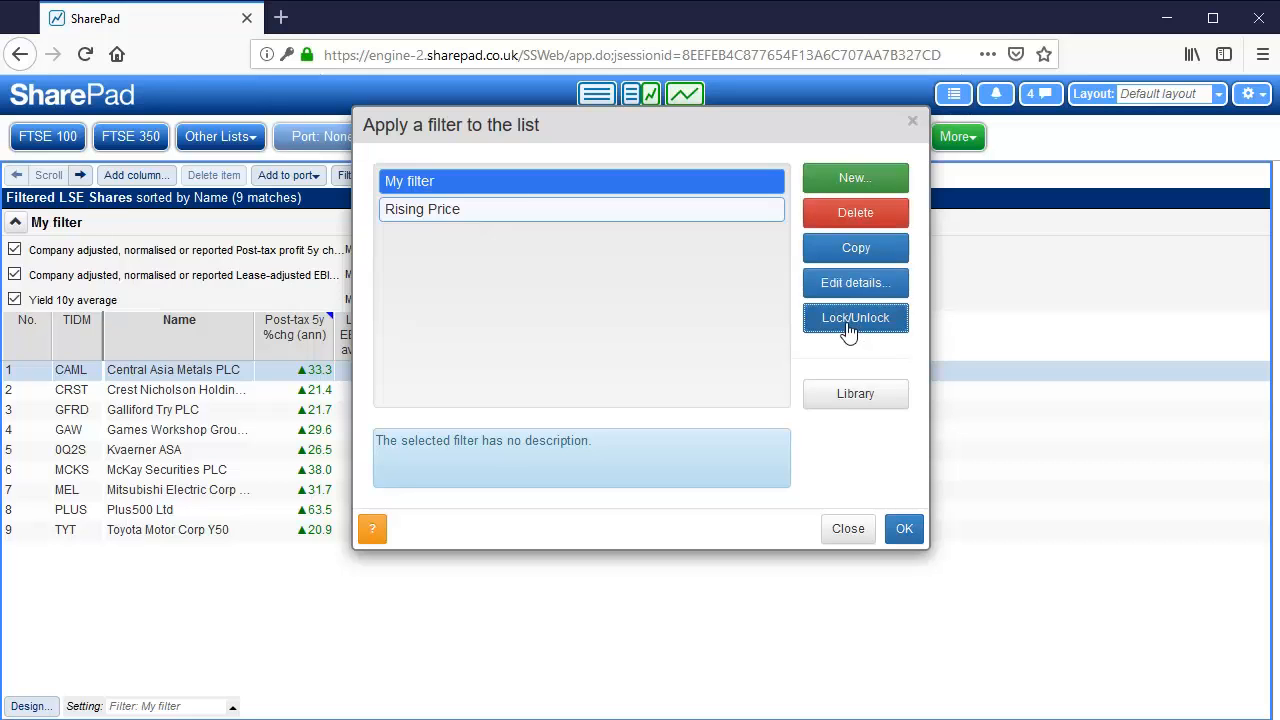
Accept the filter dialog, exit My filter to show the full LSE Shares list, and start adding a column
{"action": "left_click", "coordinate": [904, 529]}
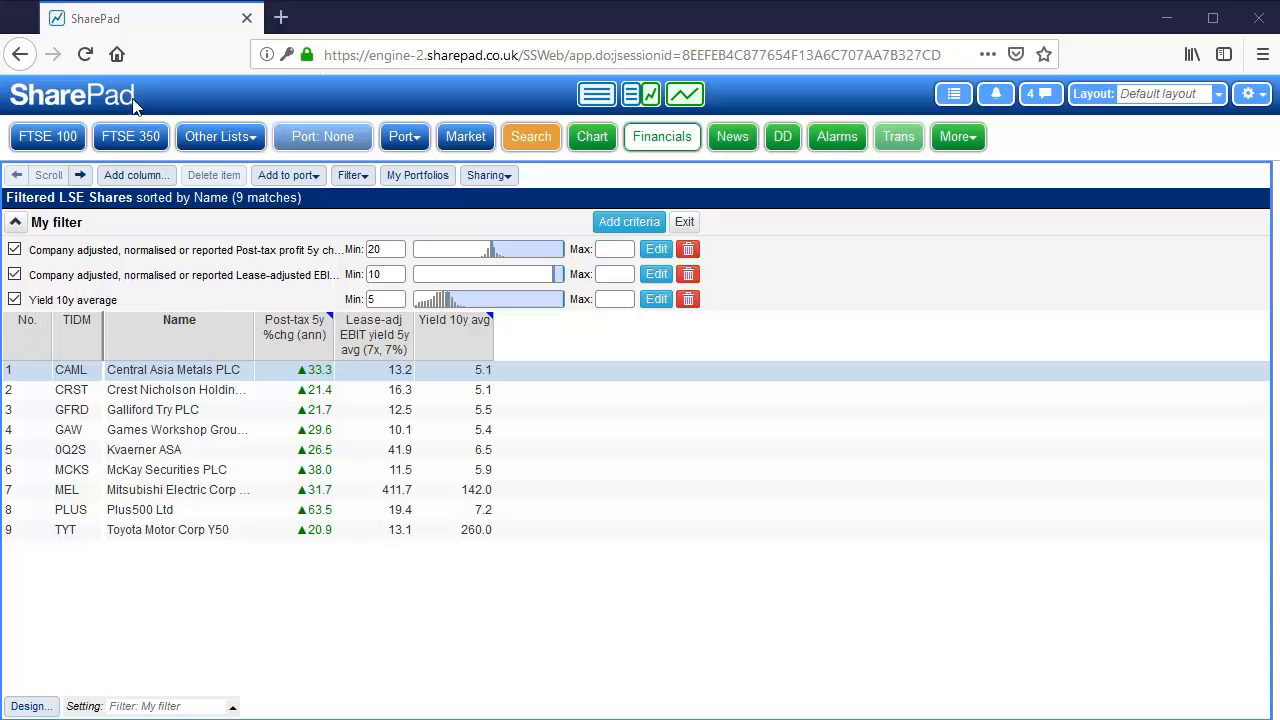
{"action": "left_click", "coordinate": [684, 221]}
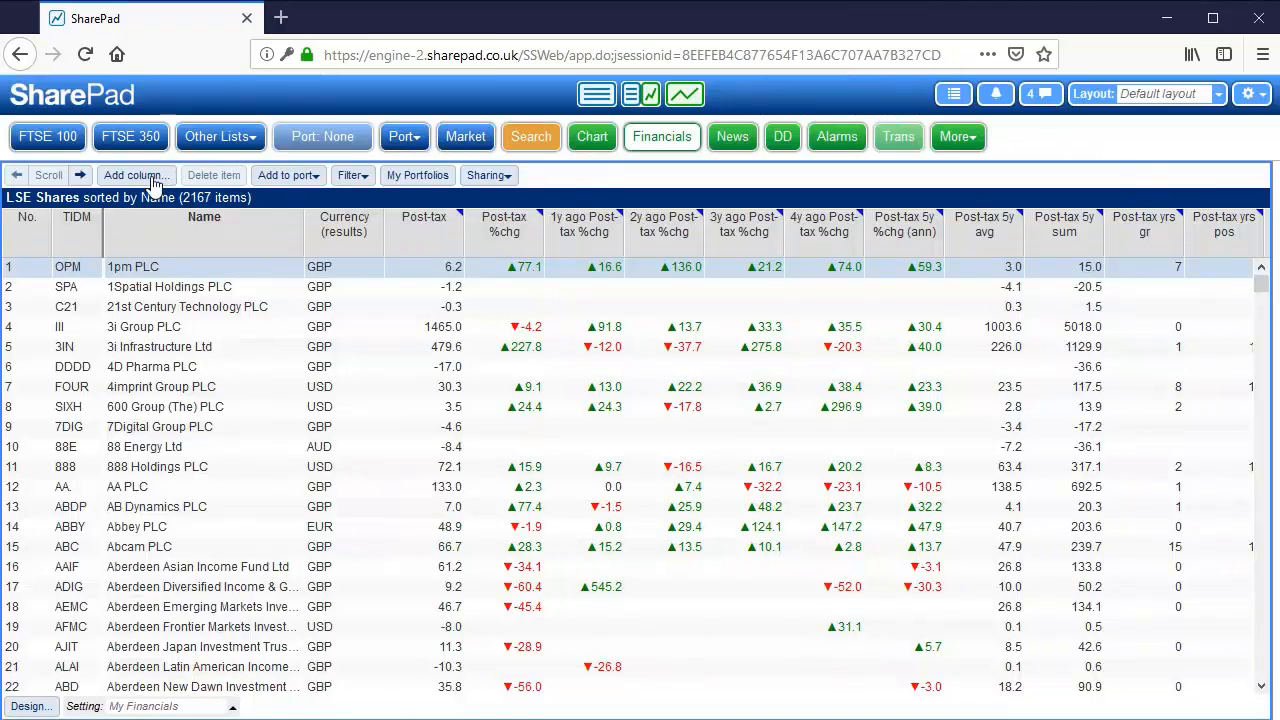
{"action": "left_click", "coordinate": [153, 185]}
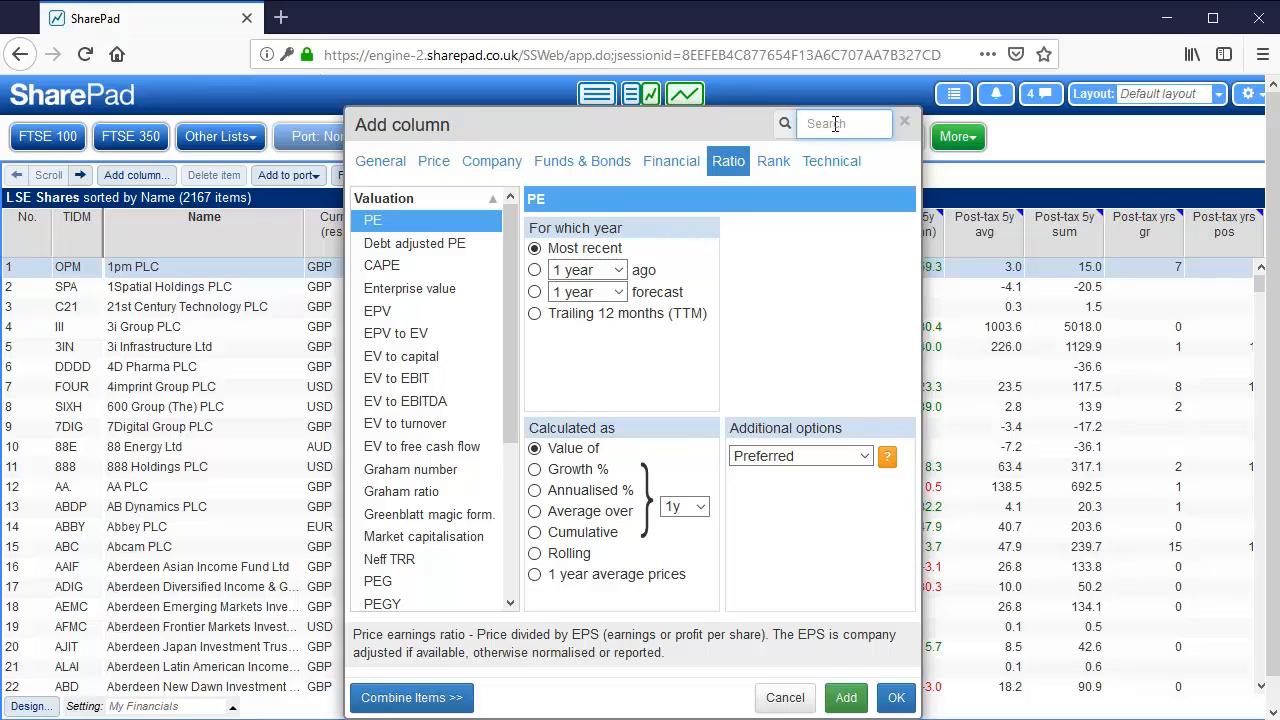
Search the available column items for "debt to" and clear the search
{"action": "type", "text": "debt"}
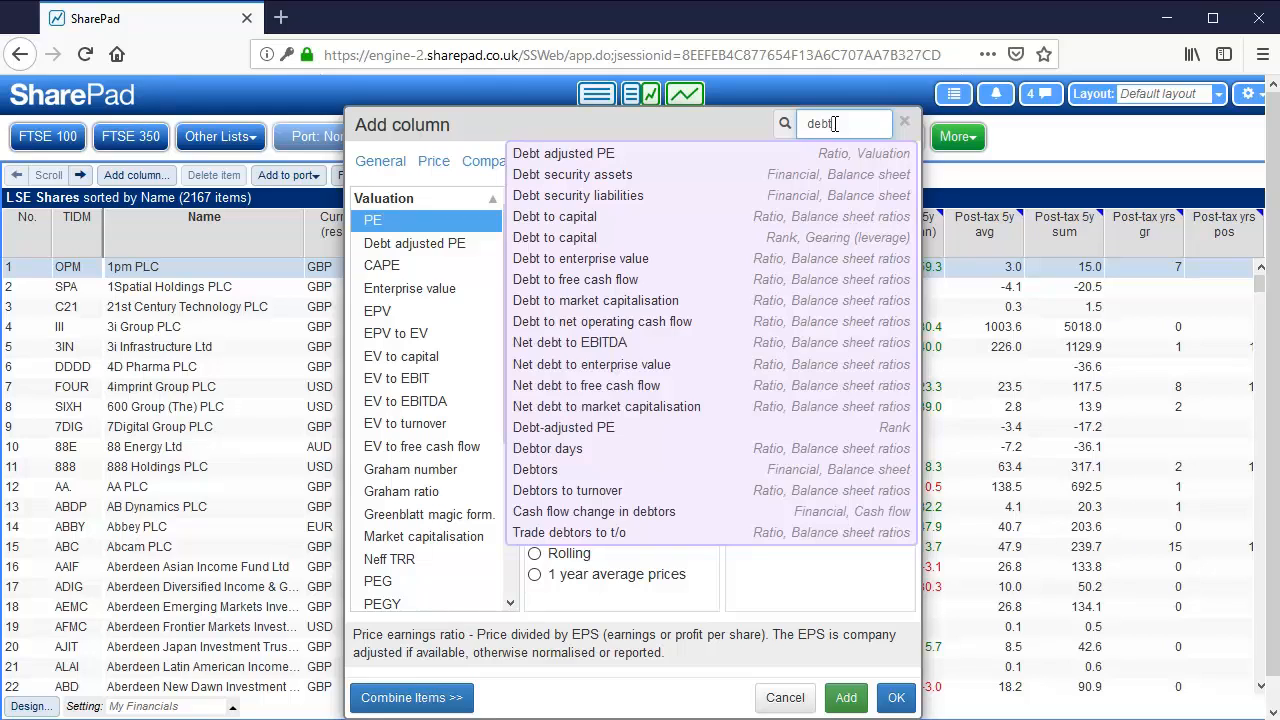
{"action": "type", "text": " to"}
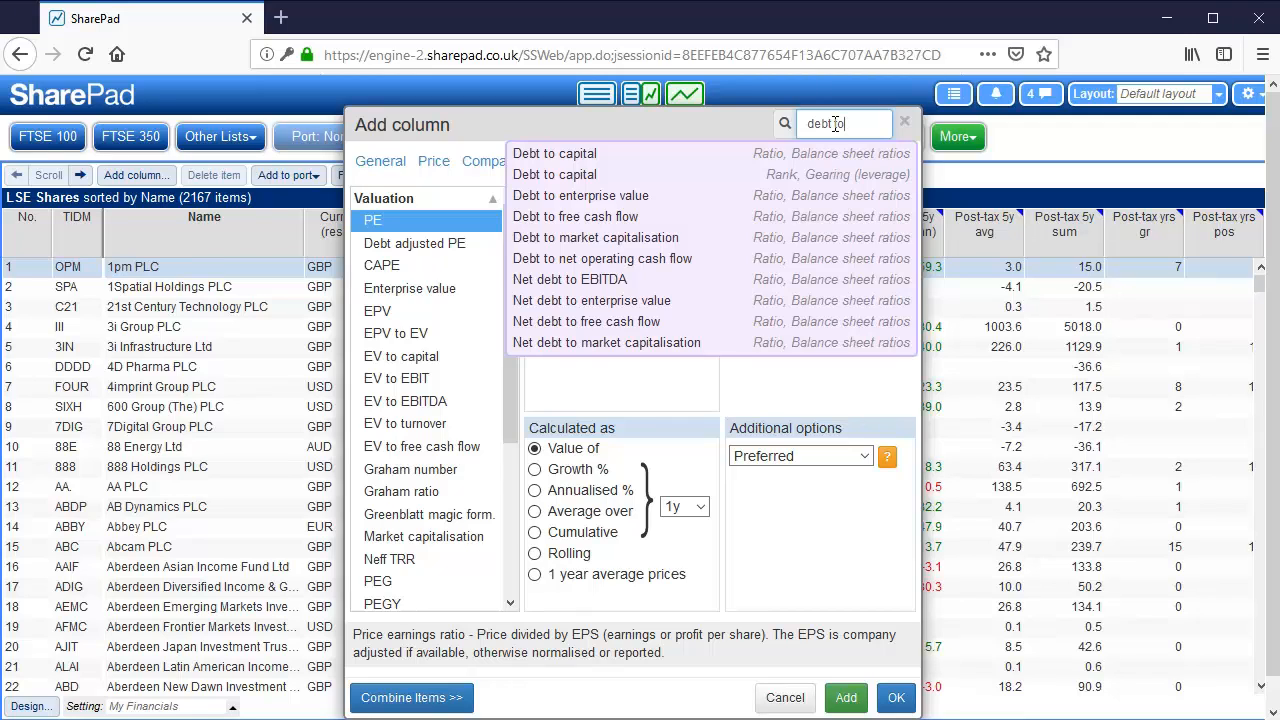
{"action": "key", "text": "BackSpace"}
{"action": "key", "text": "BackSpace"}
{"action": "key", "text": "BackSpace"}
{"action": "key", "text": "BackSpace"}
{"action": "key", "text": "BackSpace"}
{"action": "key", "text": "BackSpace"}
{"action": "key", "text": "BackSpace"}
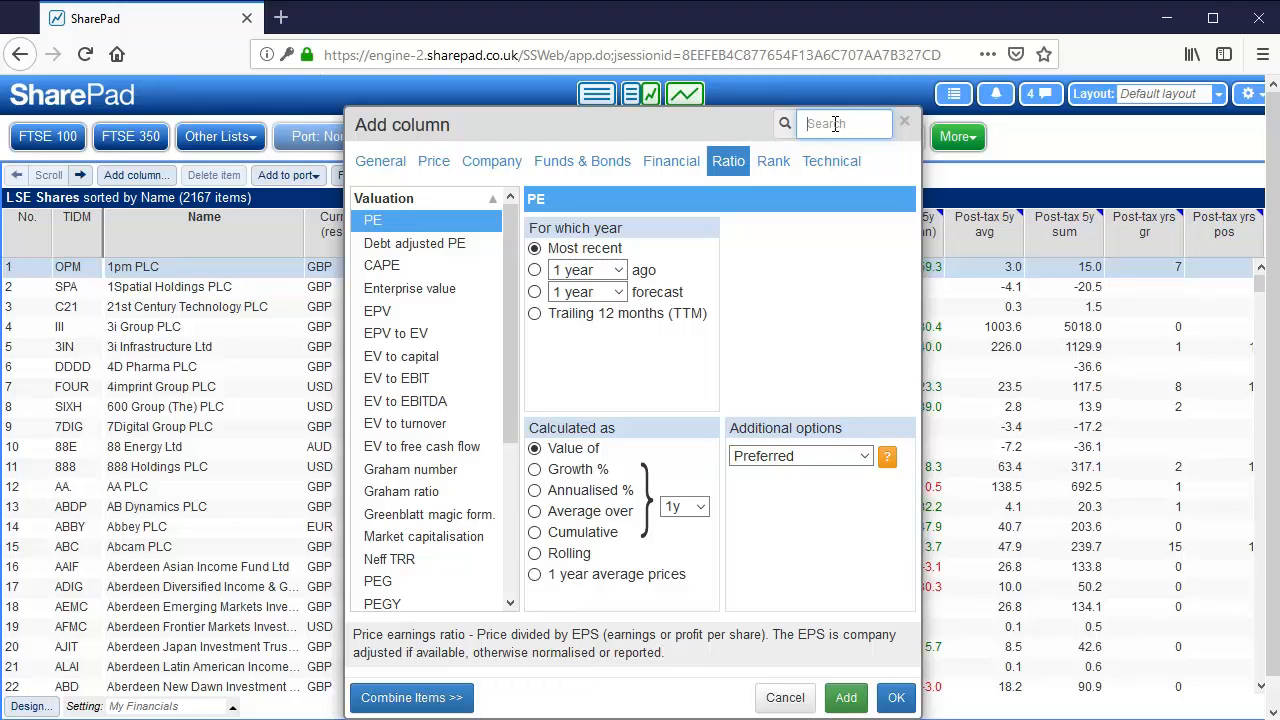
Choose Net borrowing as the column's first item and set its combination with a second item to "divide by"
{"action": "type", "text": "bo"}
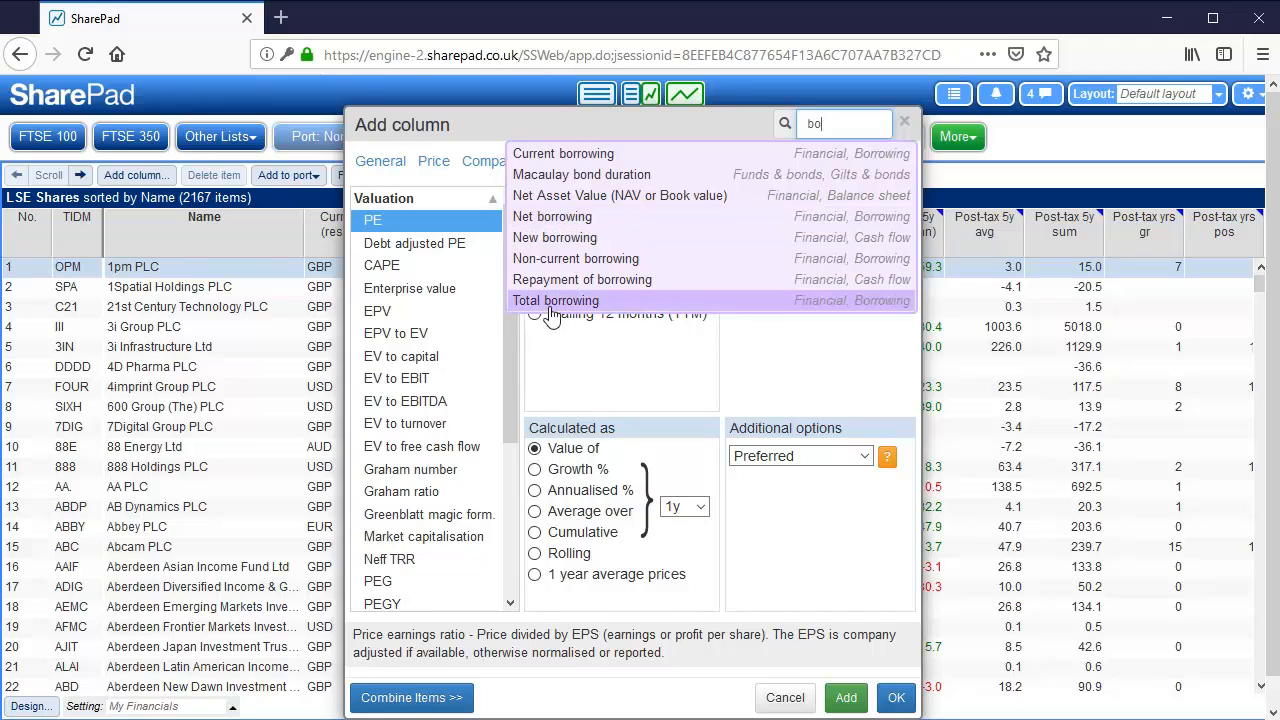
{"action": "left_click", "coordinate": [538, 219]}
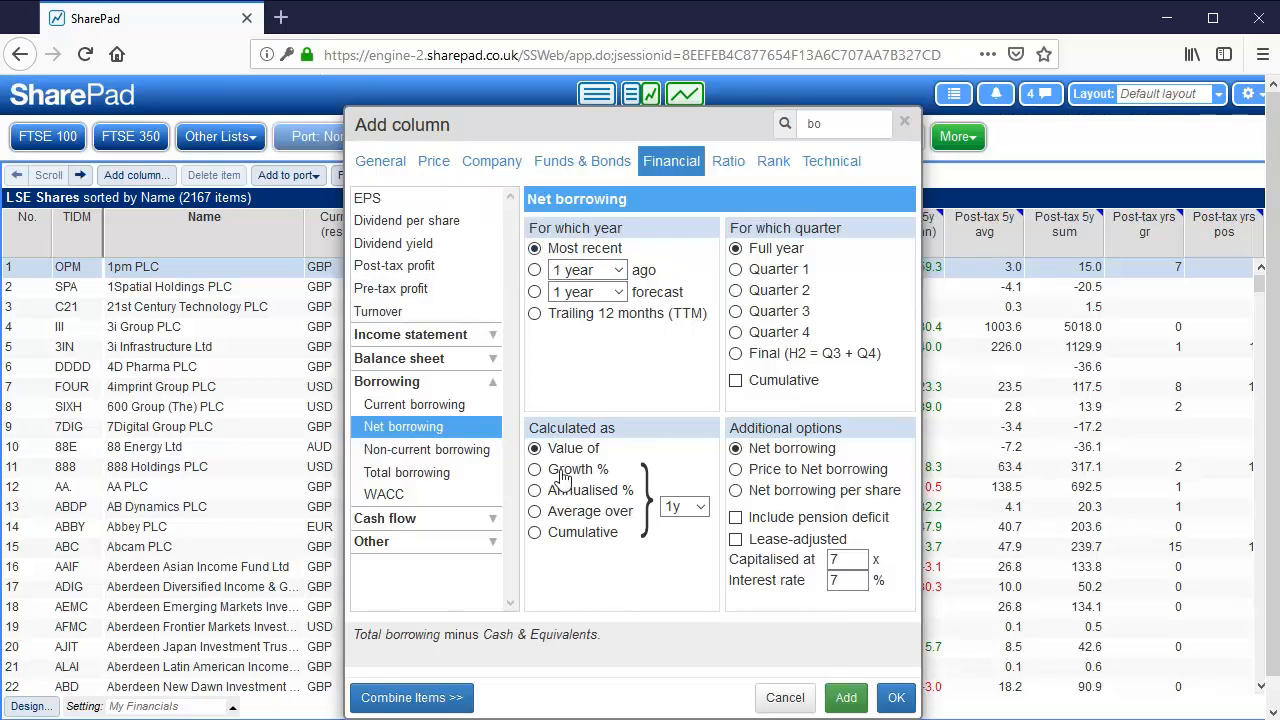
{"action": "left_click", "coordinate": [420, 700]}
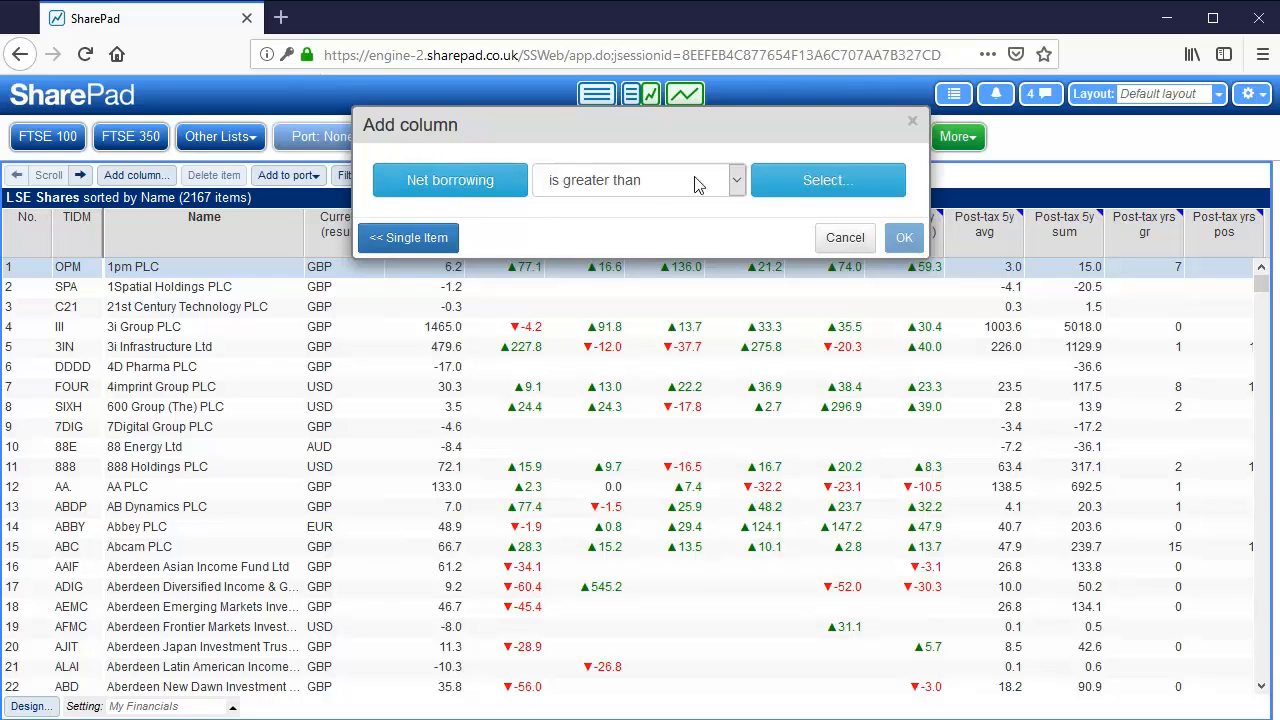
{"action": "left_click", "coordinate": [737, 188]}
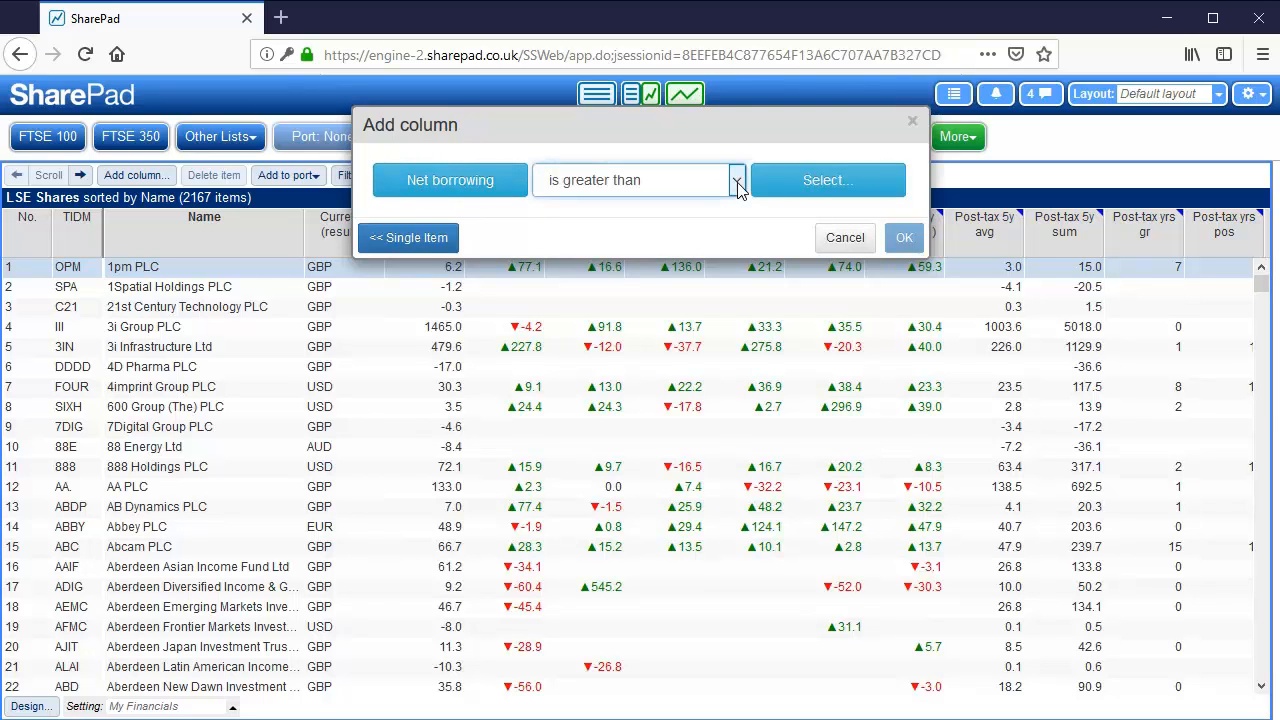
{"action": "left_click", "coordinate": [585, 408]}
Set Net Asset Value (NAV or Book value) as the divisor and add the combined column to the LSE Shares list
{"action": "left_click", "coordinate": [845, 181]}
{"action": "type", "text": "n"}
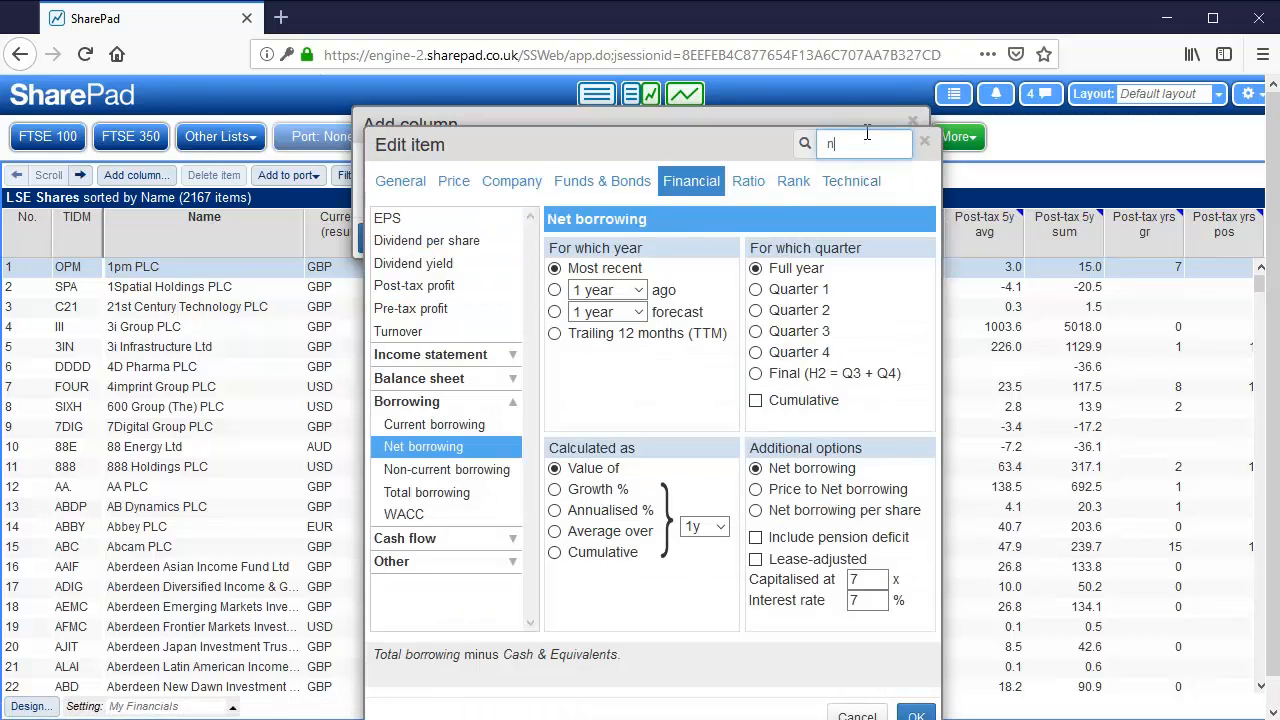
{"action": "type", "text": "av"}
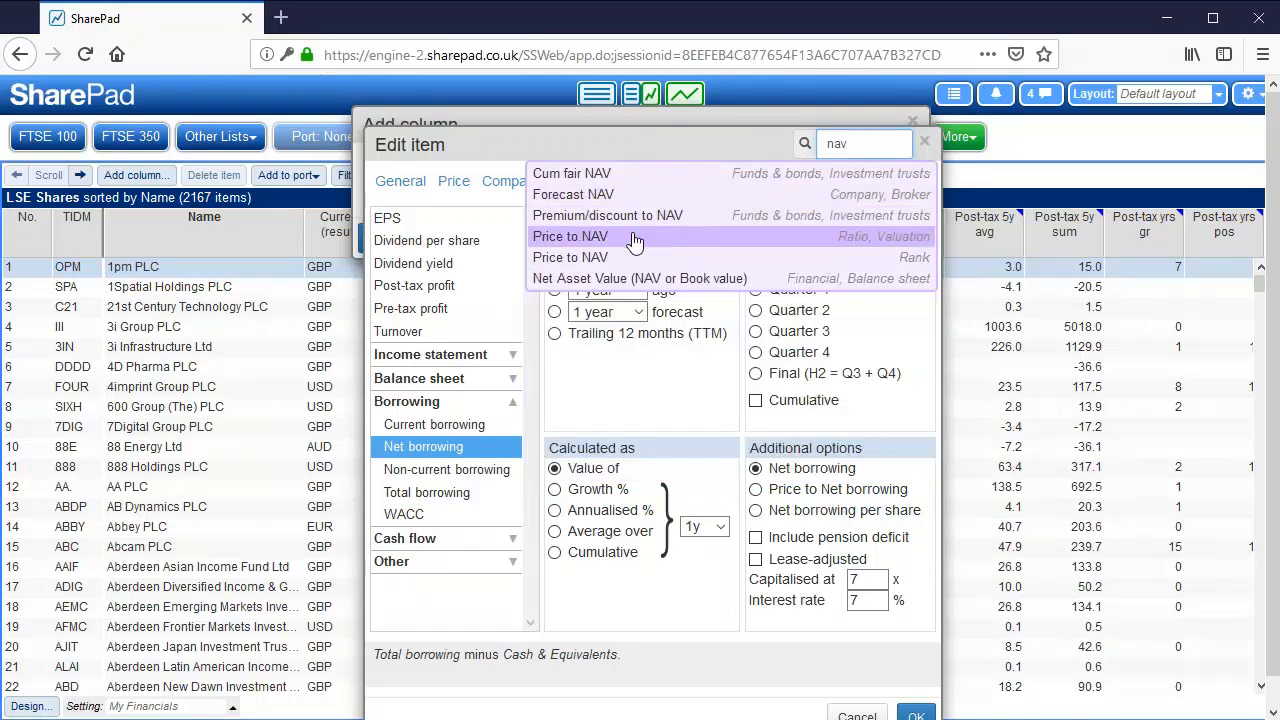
{"action": "left_click", "coordinate": [623, 282]}
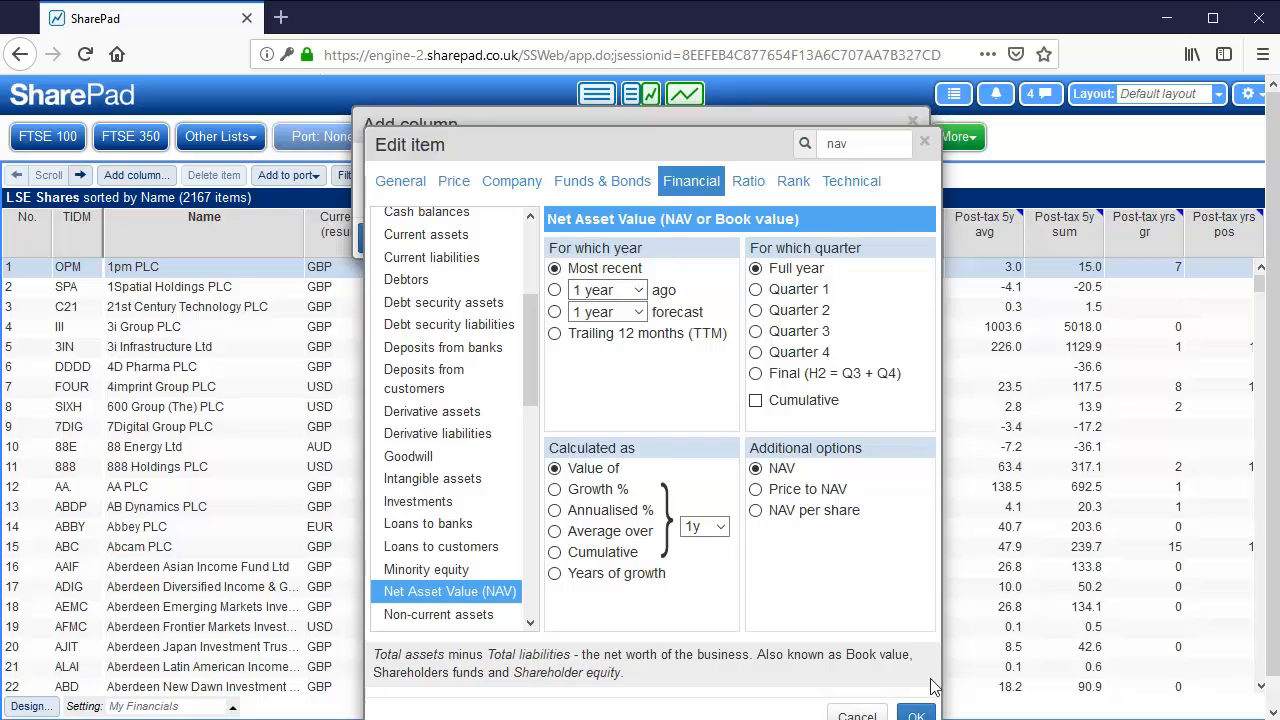
{"action": "left_click", "coordinate": [918, 714]}
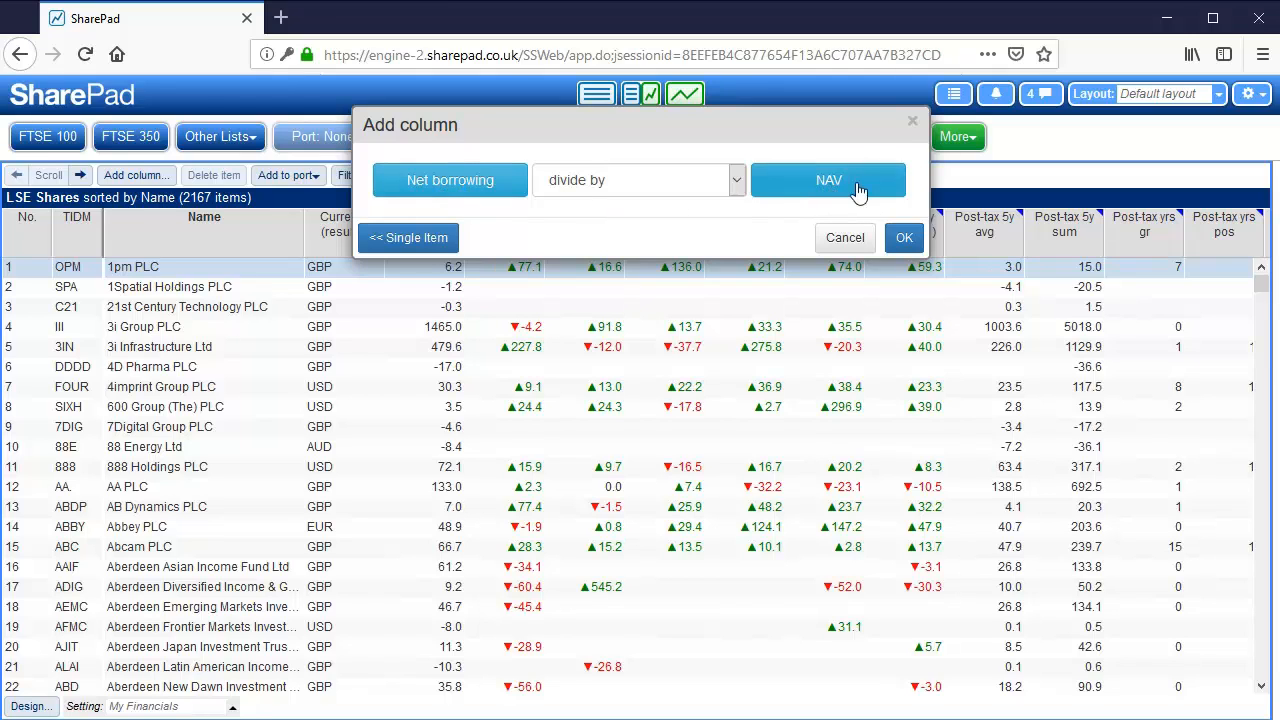
{"action": "left_click", "coordinate": [904, 238]}
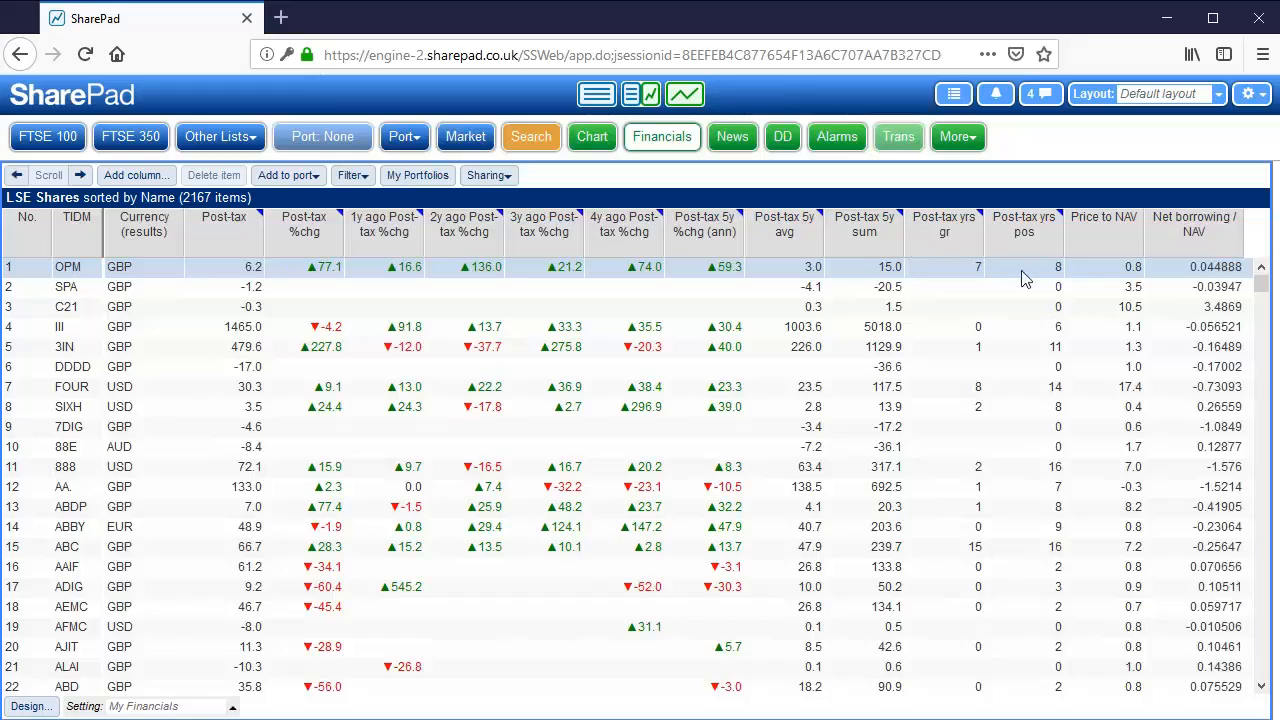
{"action": "scroll", "coordinate": [1225, 397], "scroll_direction": "down", "scroll_amount": 13}
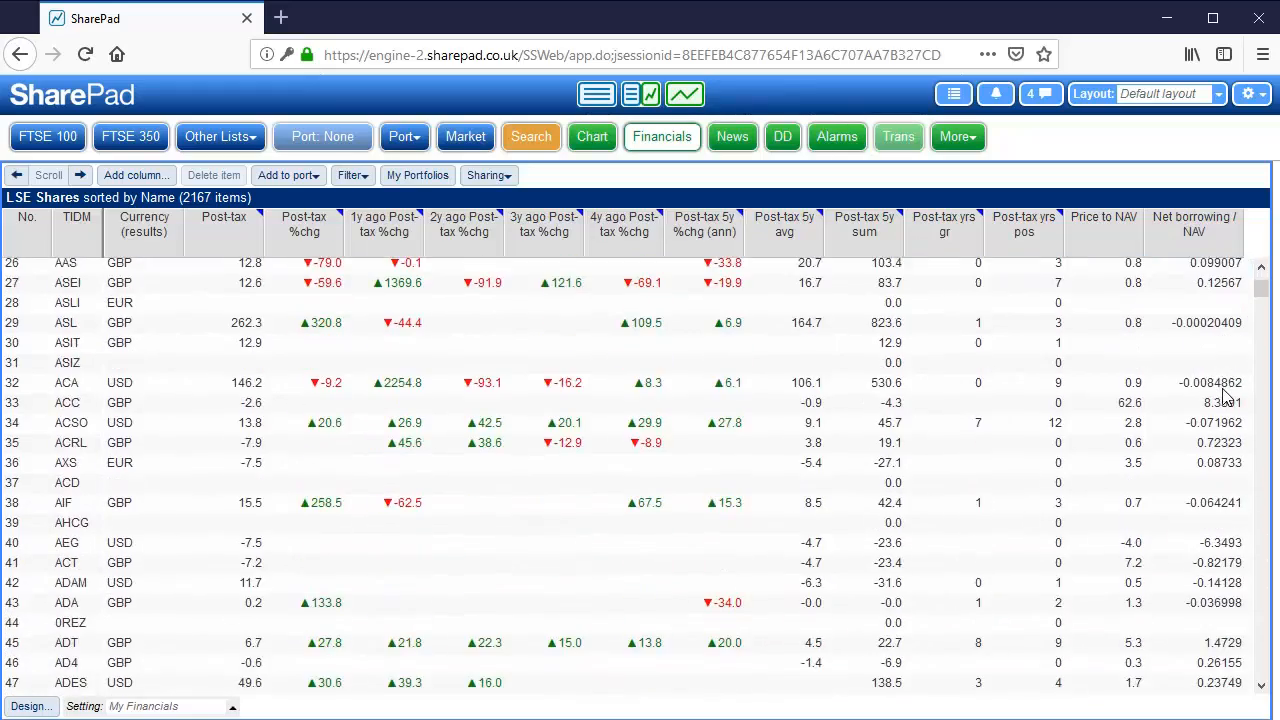
{"action": "scroll", "coordinate": [1225, 397], "scroll_direction": "up", "scroll_amount": 13}
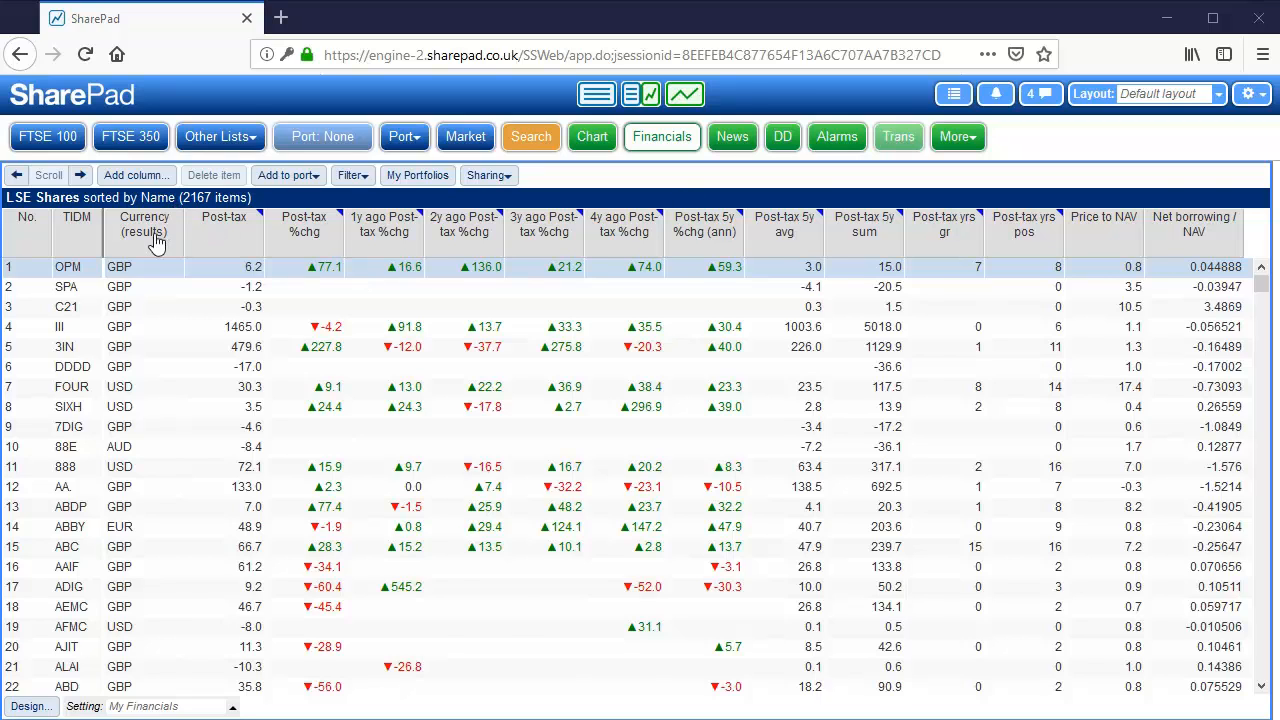
Show the FTSE 350 list, select BAE Systems PLC, and display its financials beside the list
{"action": "left_click_drag", "start_coordinate": [156, 246], "coordinate": [549, 249]}
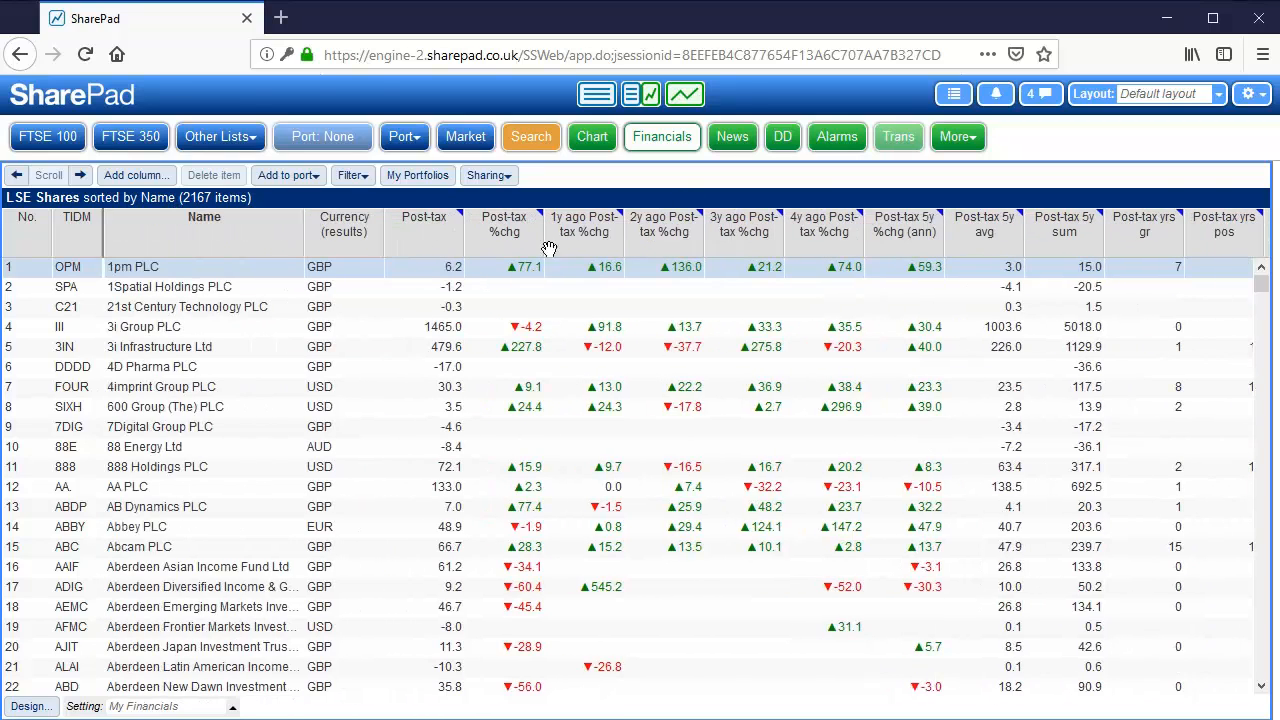
{"action": "left_click", "coordinate": [131, 153]}
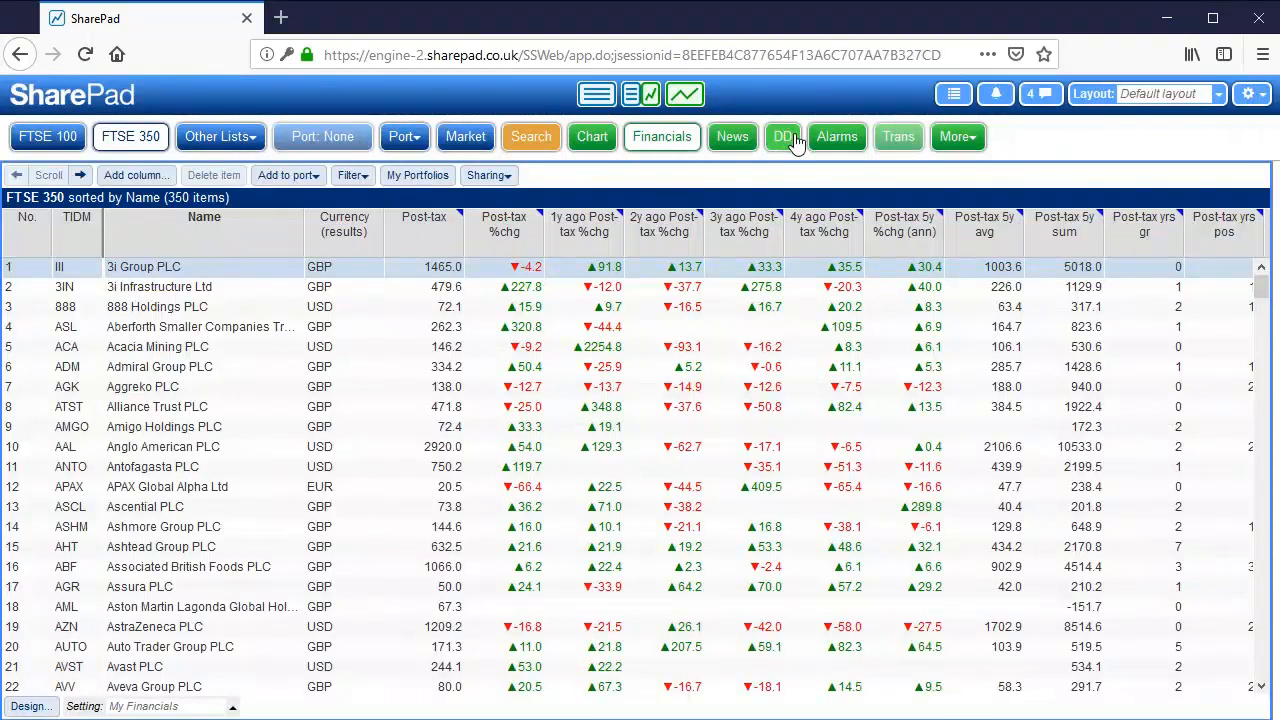
{"action": "scroll", "coordinate": [225, 461], "scroll_direction": "down", "scroll_amount": 3}
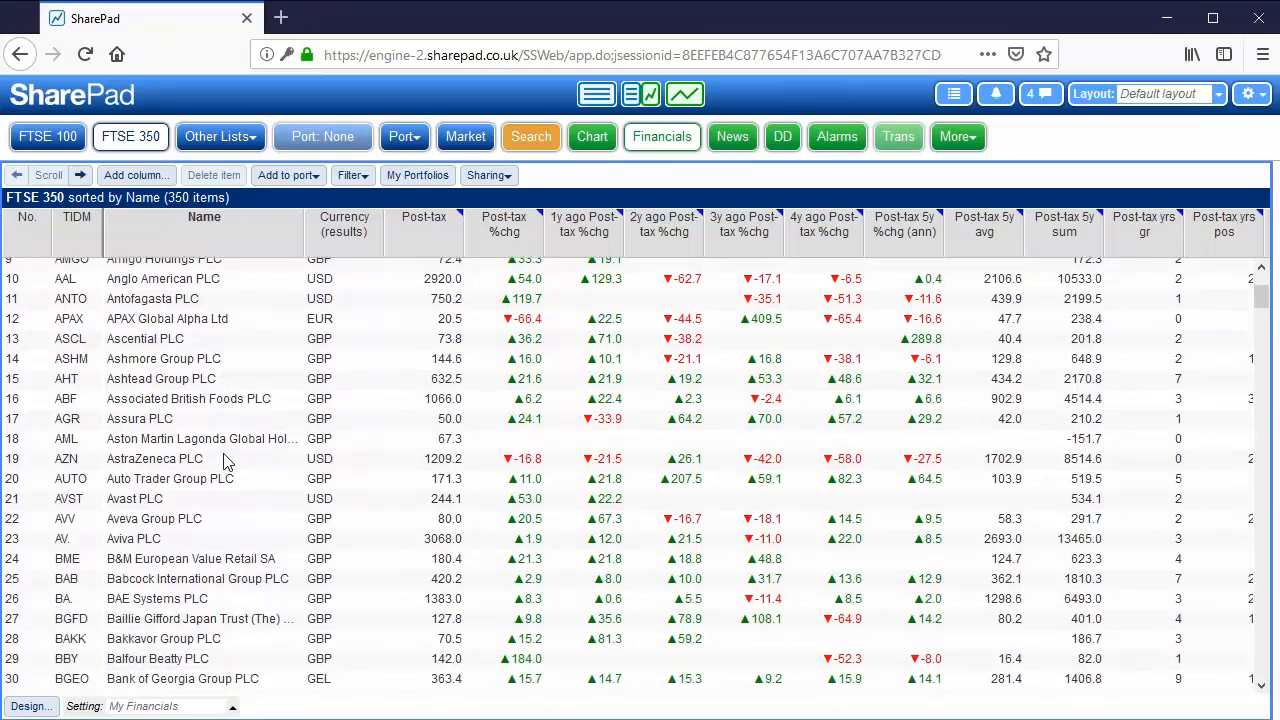
{"action": "left_click", "coordinate": [143, 604]}
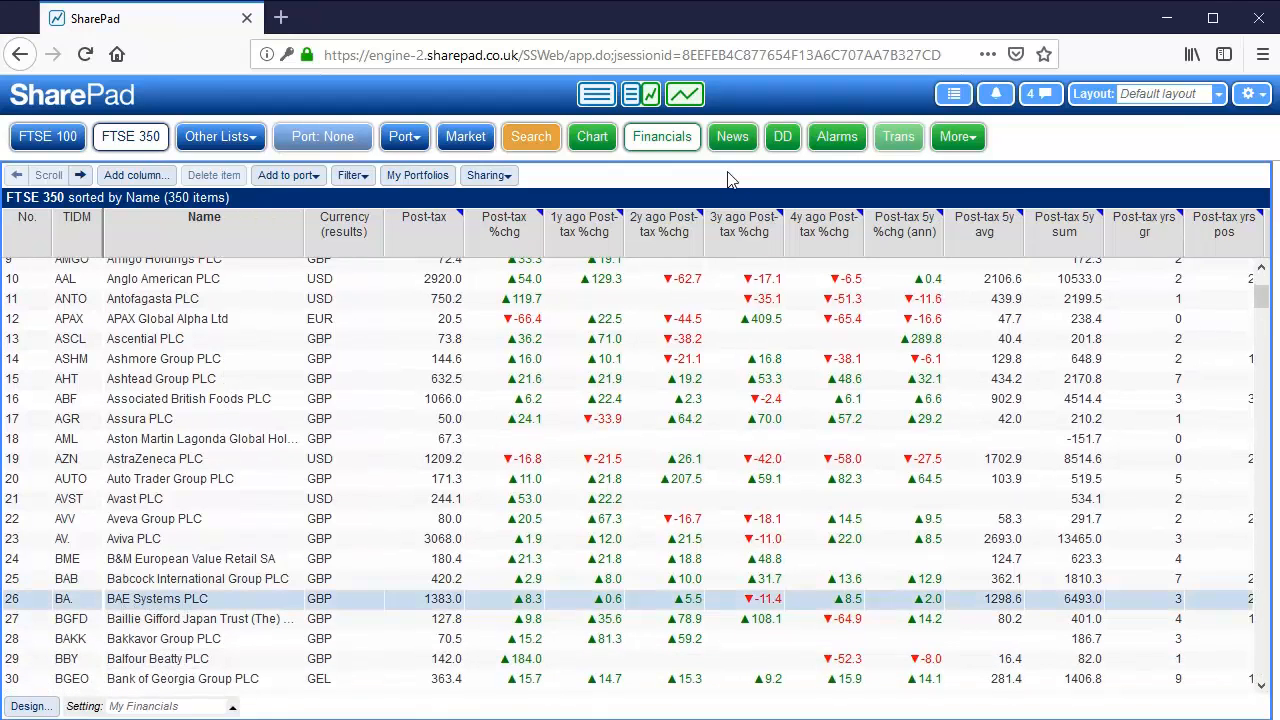
{"action": "left_click", "coordinate": [648, 100]}
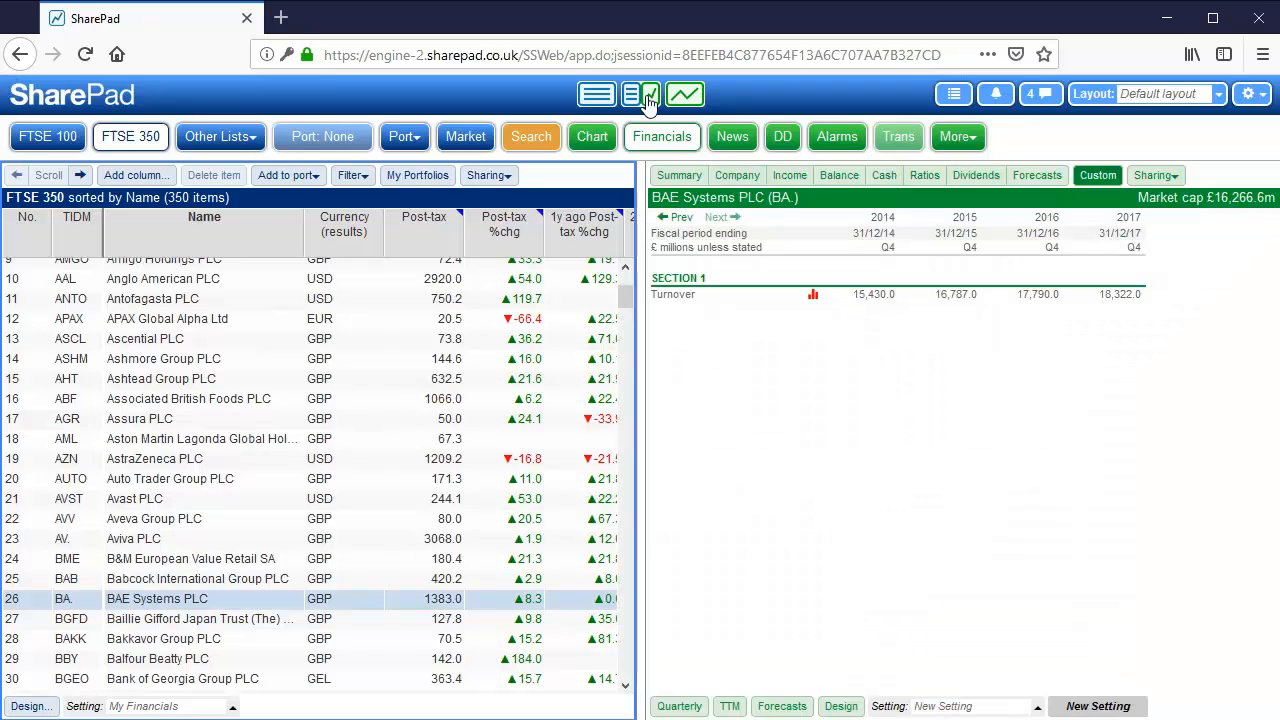
Open the major shareholders and directors' dealings for BAE Systems and examine the full dealings history
{"action": "left_click", "coordinate": [783, 140]}
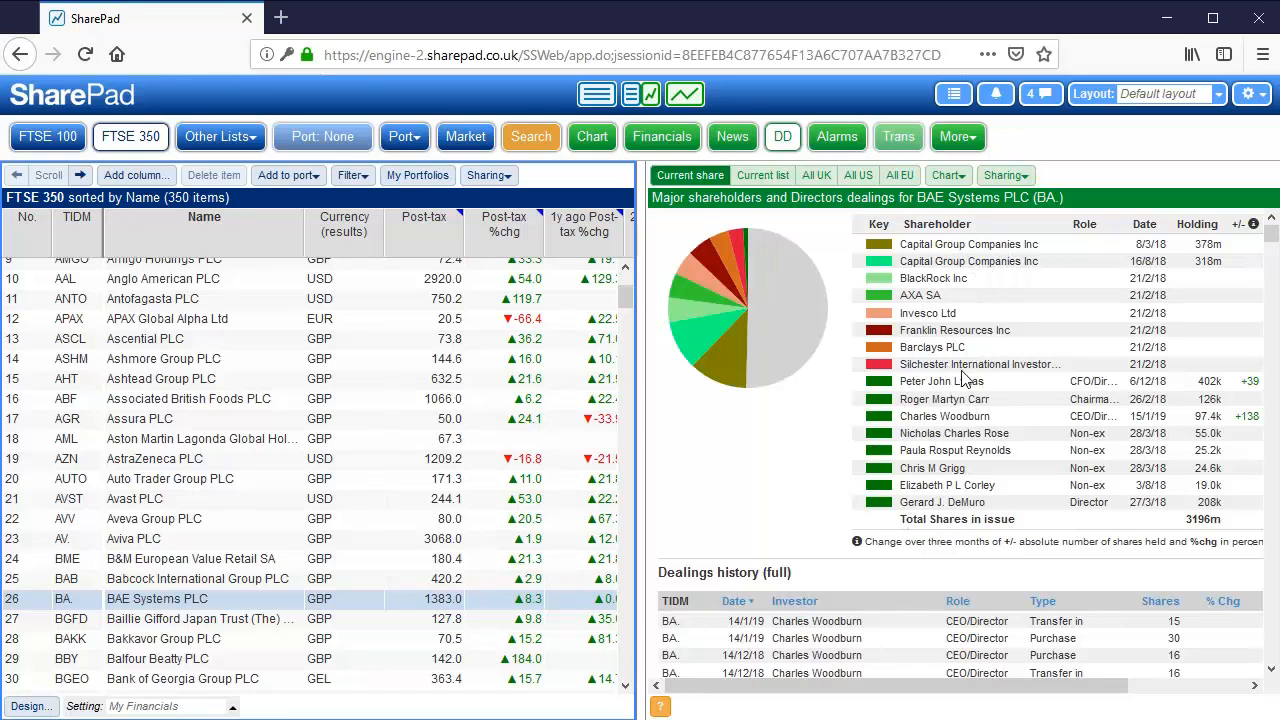
{"action": "scroll", "coordinate": [790, 525], "scroll_direction": "down", "scroll_amount": 5}
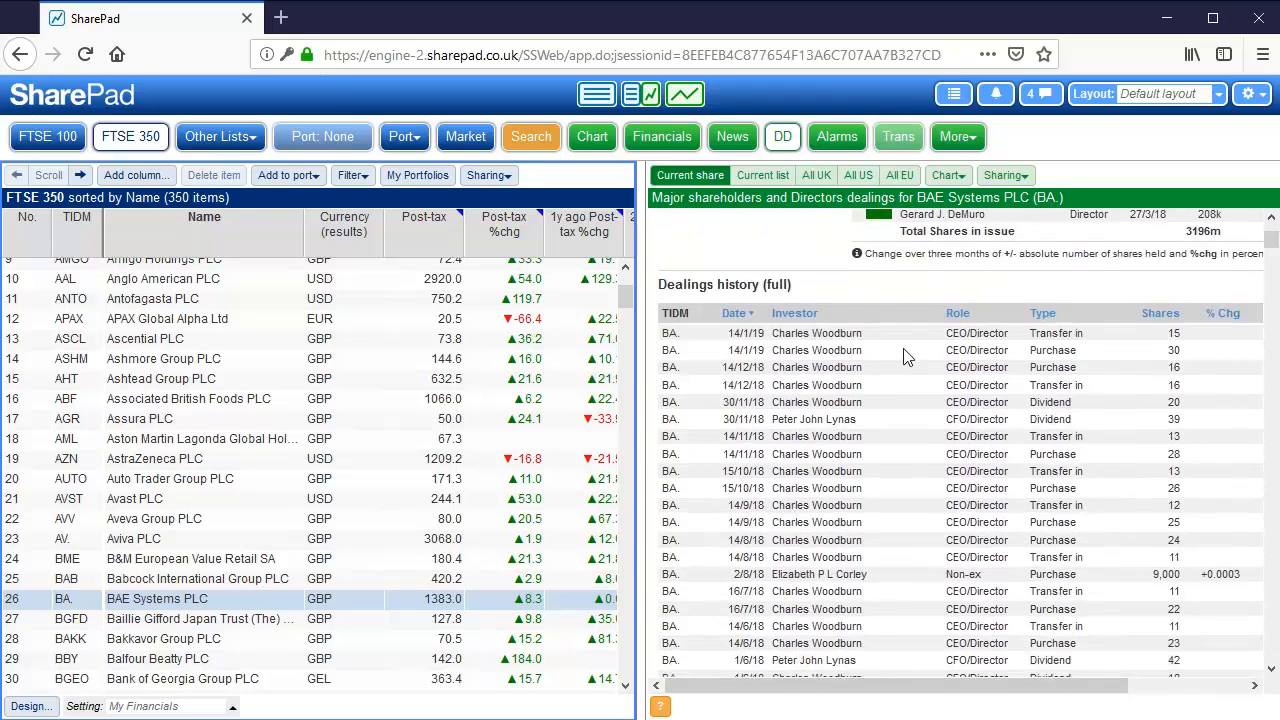
{"action": "left_click_drag", "start_coordinate": [820, 686], "coordinate": [958, 708]}
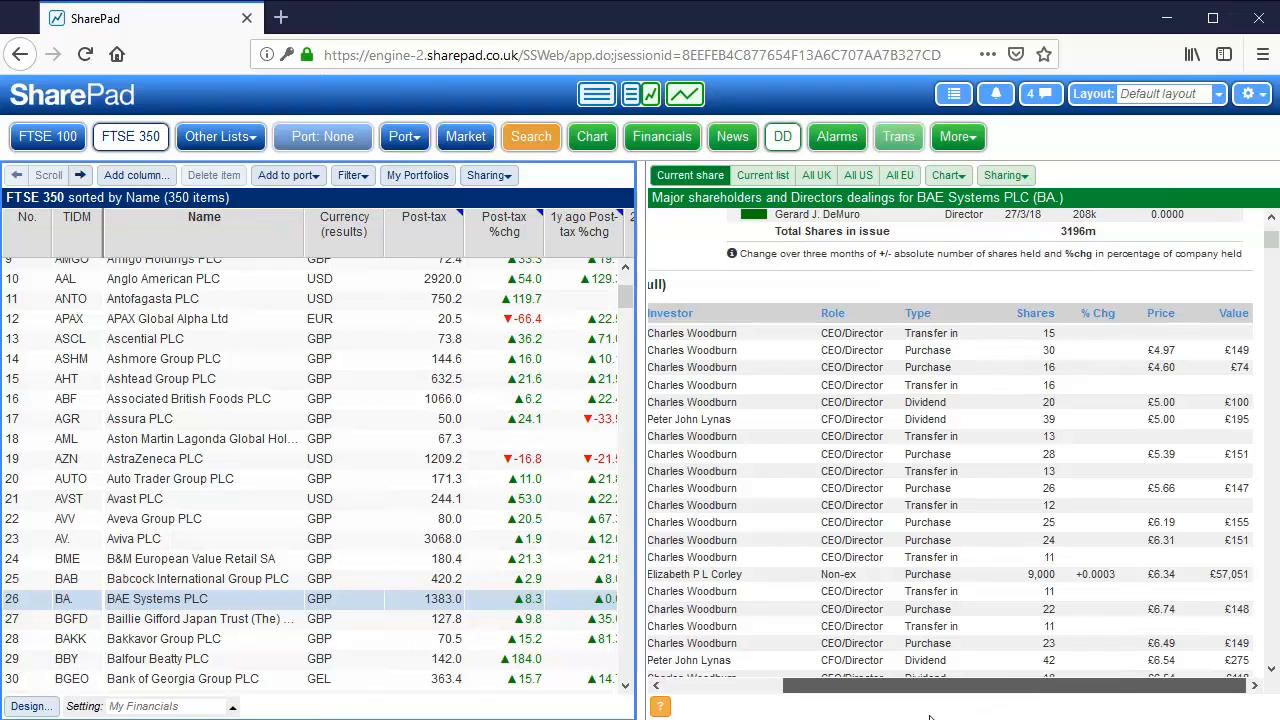
{"action": "left_click_drag", "start_coordinate": [985, 686], "coordinate": [866, 686]}
{"action": "scroll", "coordinate": [878, 468], "scroll_direction": "down", "scroll_amount": 4}
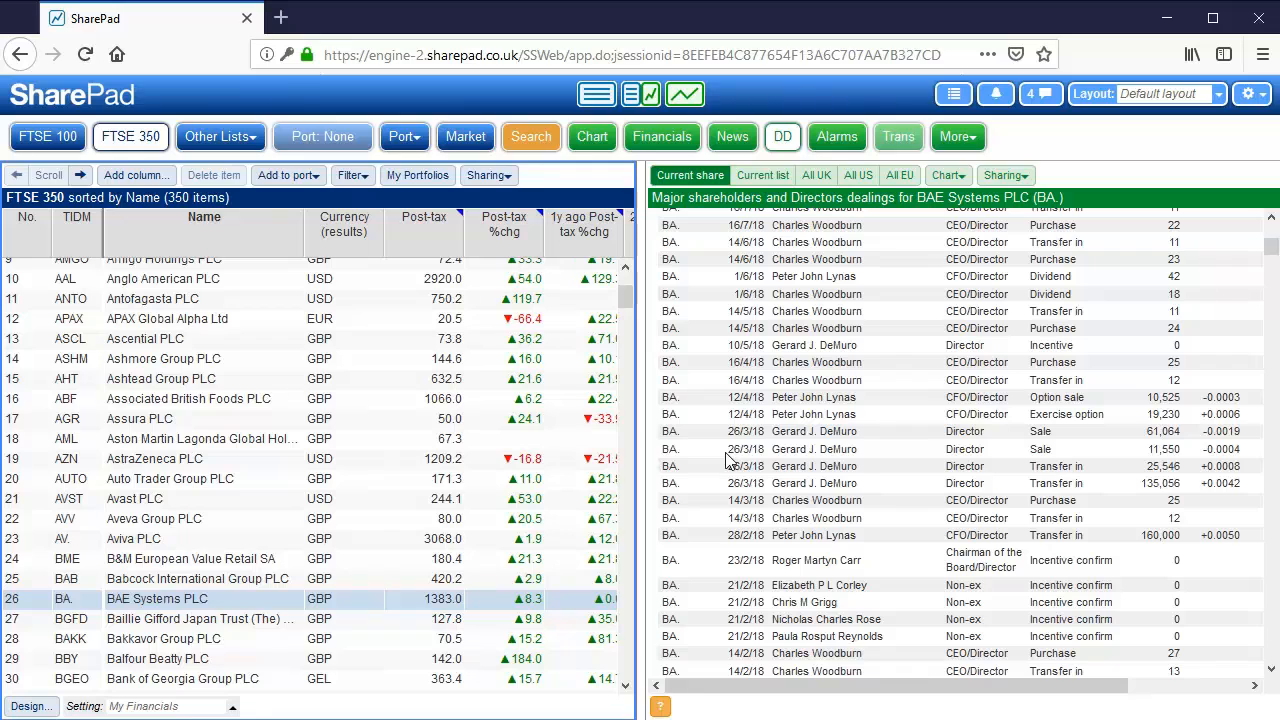
Open the details of My filter from the FTSE 350 list, check the associated list setting, and cancel out of the filter dialogs
{"action": "left_click", "coordinate": [353, 178]}
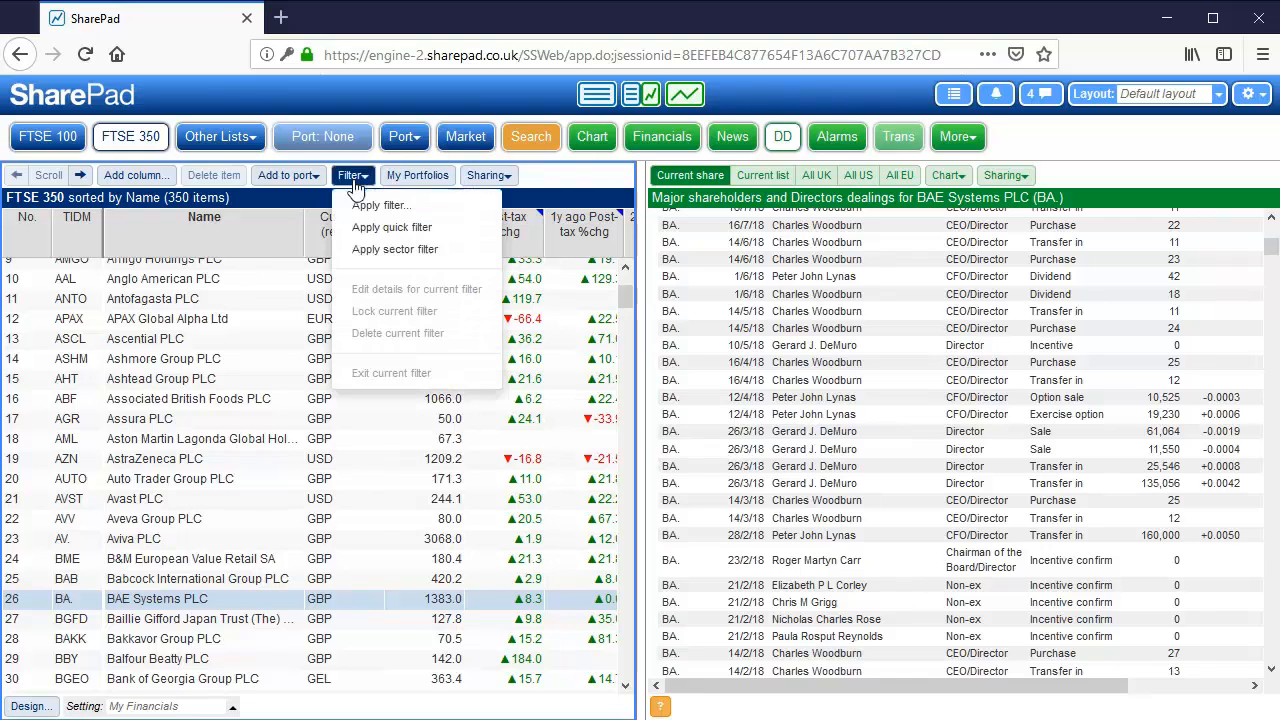
{"action": "left_click", "coordinate": [401, 210]}
{"action": "left_click", "coordinate": [452, 181]}
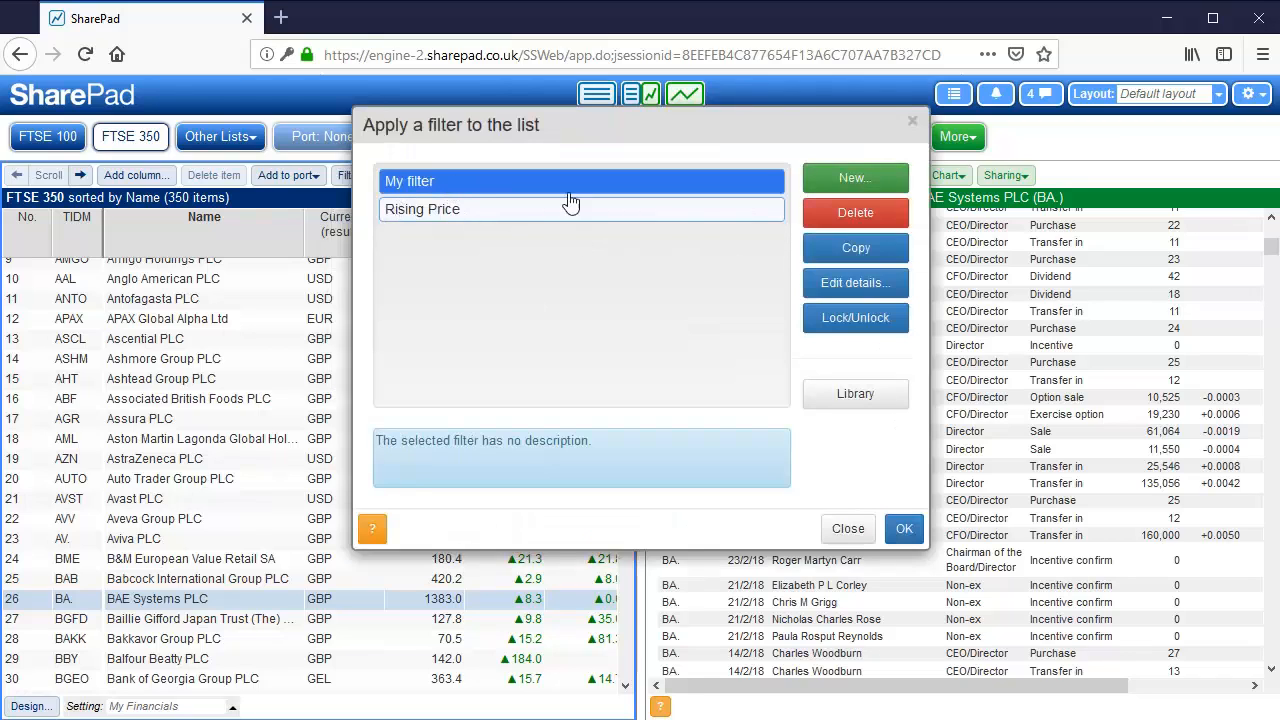
{"action": "left_click", "coordinate": [855, 285]}
{"action": "left_click", "coordinate": [735, 370]}
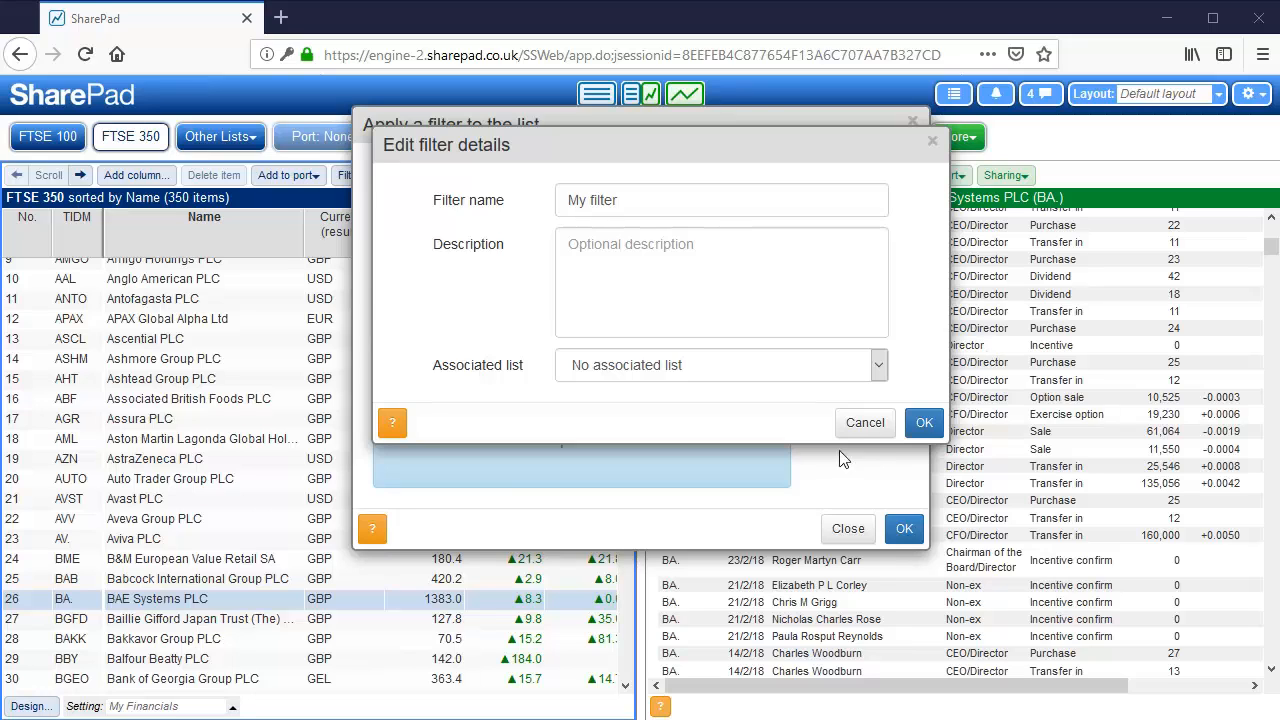
{"action": "left_click", "coordinate": [862, 422]}
{"action": "left_click", "coordinate": [848, 528]}
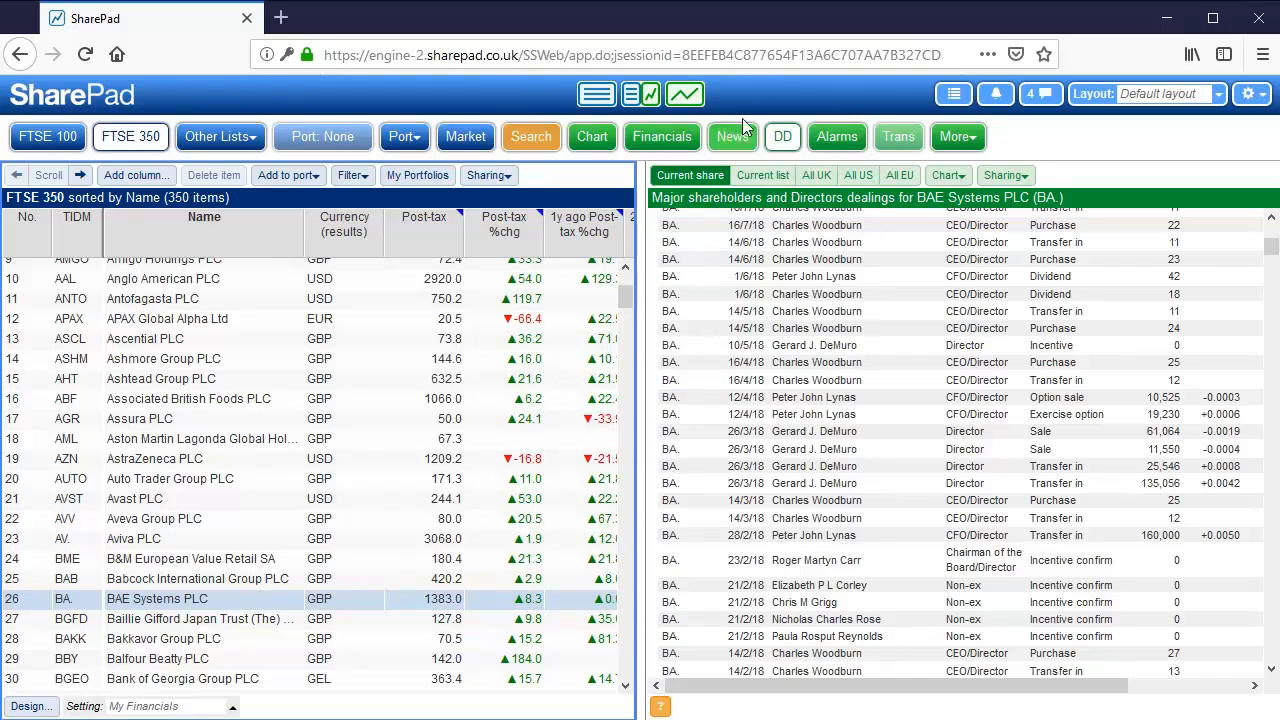
Show the BAE Systems financial forecasts, set the forecast item to Turnover, and examine its forecast charts
{"action": "left_click", "coordinate": [676, 141]}
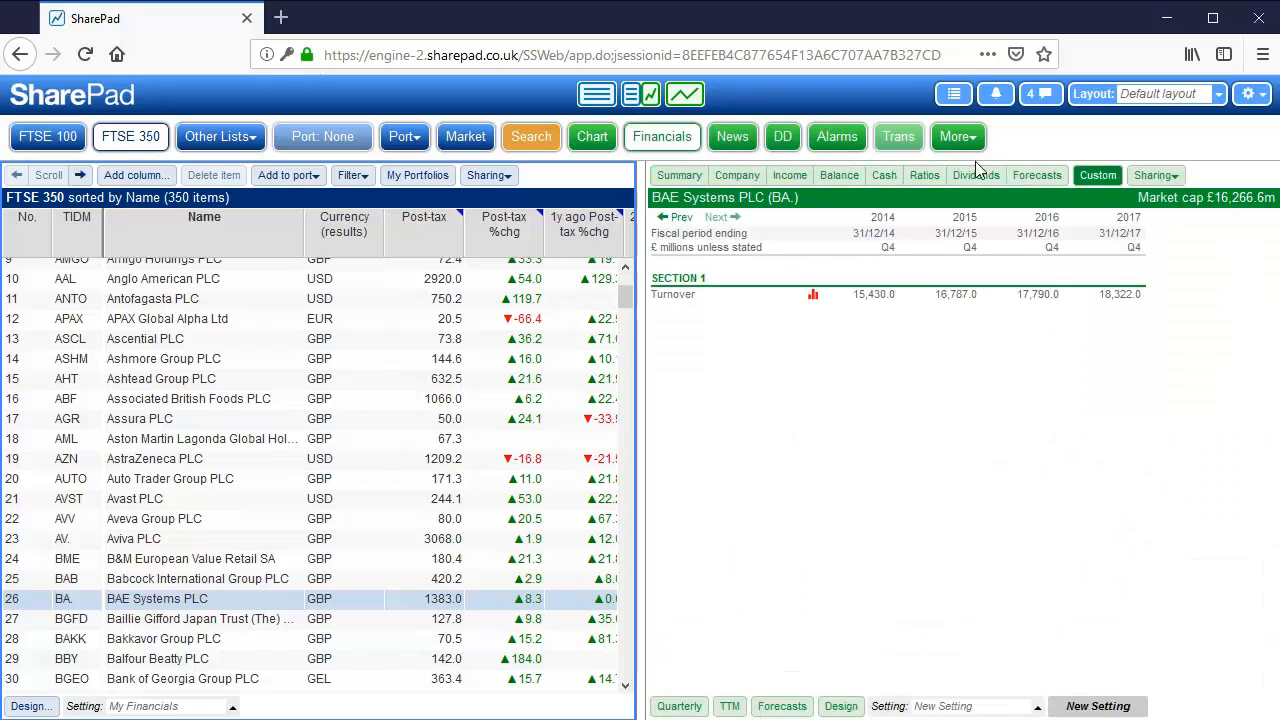
{"action": "left_click", "coordinate": [1037, 175]}
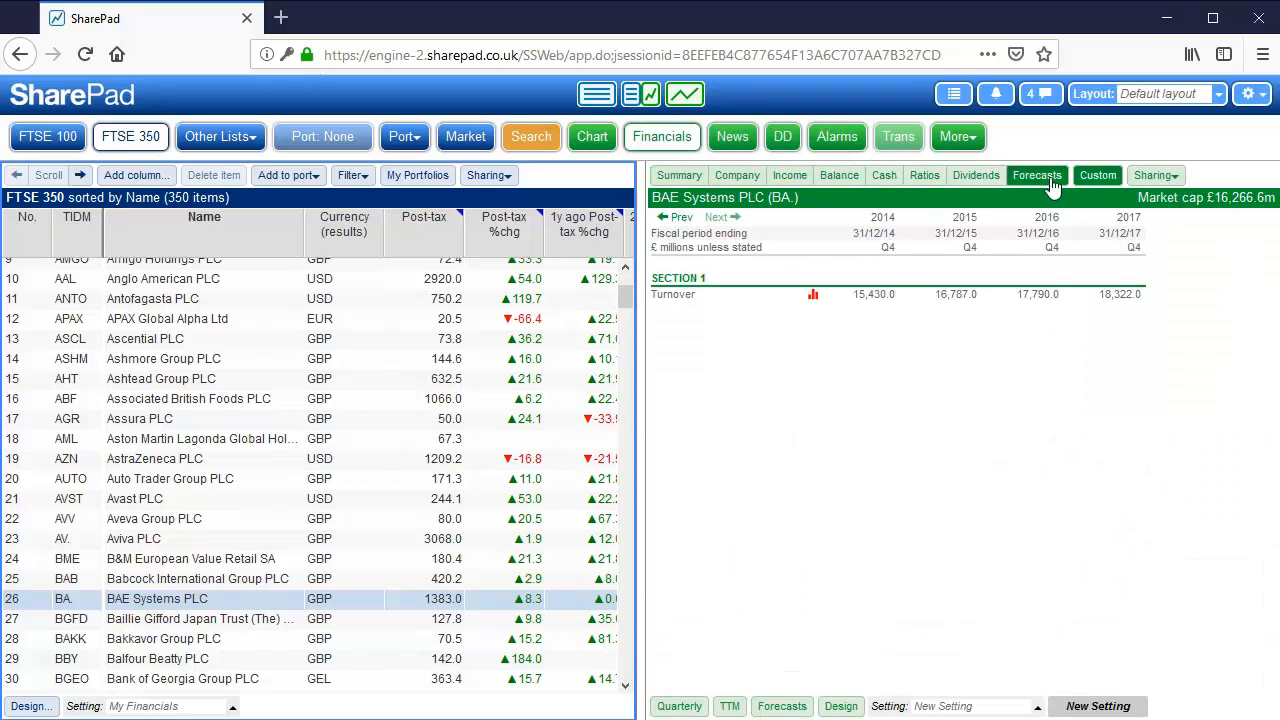
{"action": "left_click_drag", "start_coordinate": [1274, 300], "coordinate": [1245, 615]}
{"action": "left_click", "coordinate": [812, 673]}
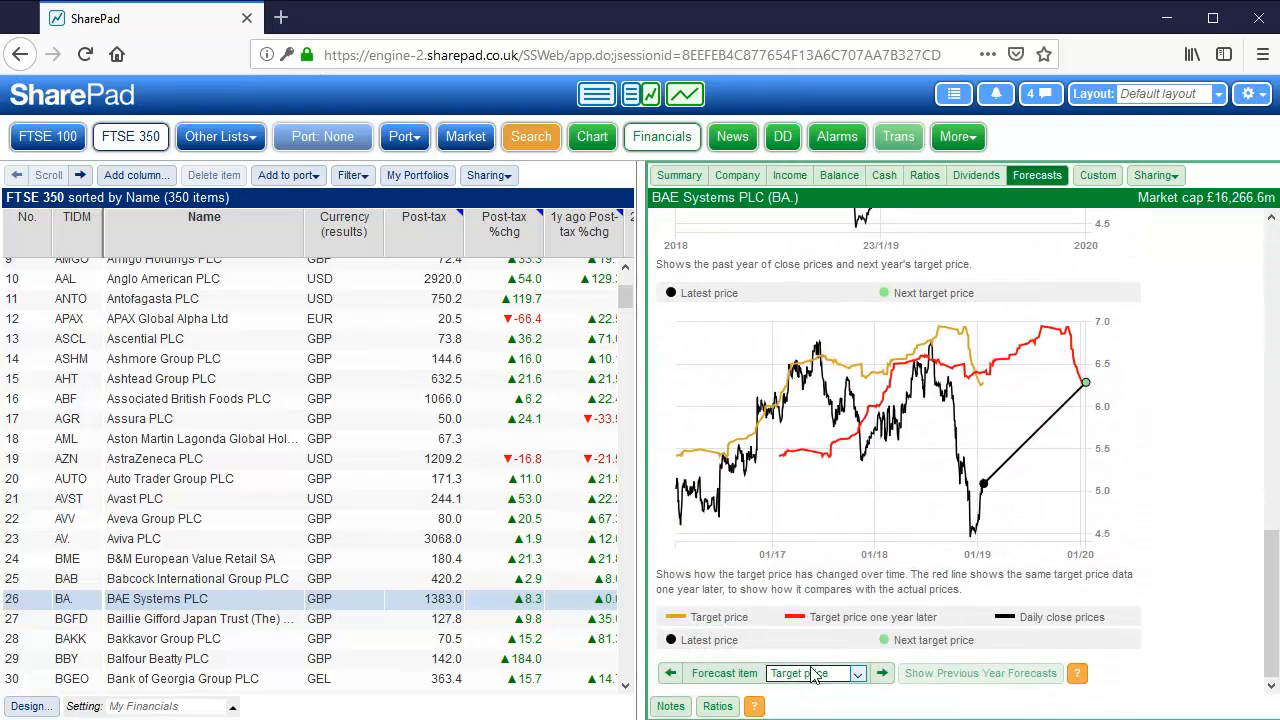
{"action": "left_click", "coordinate": [828, 417]}
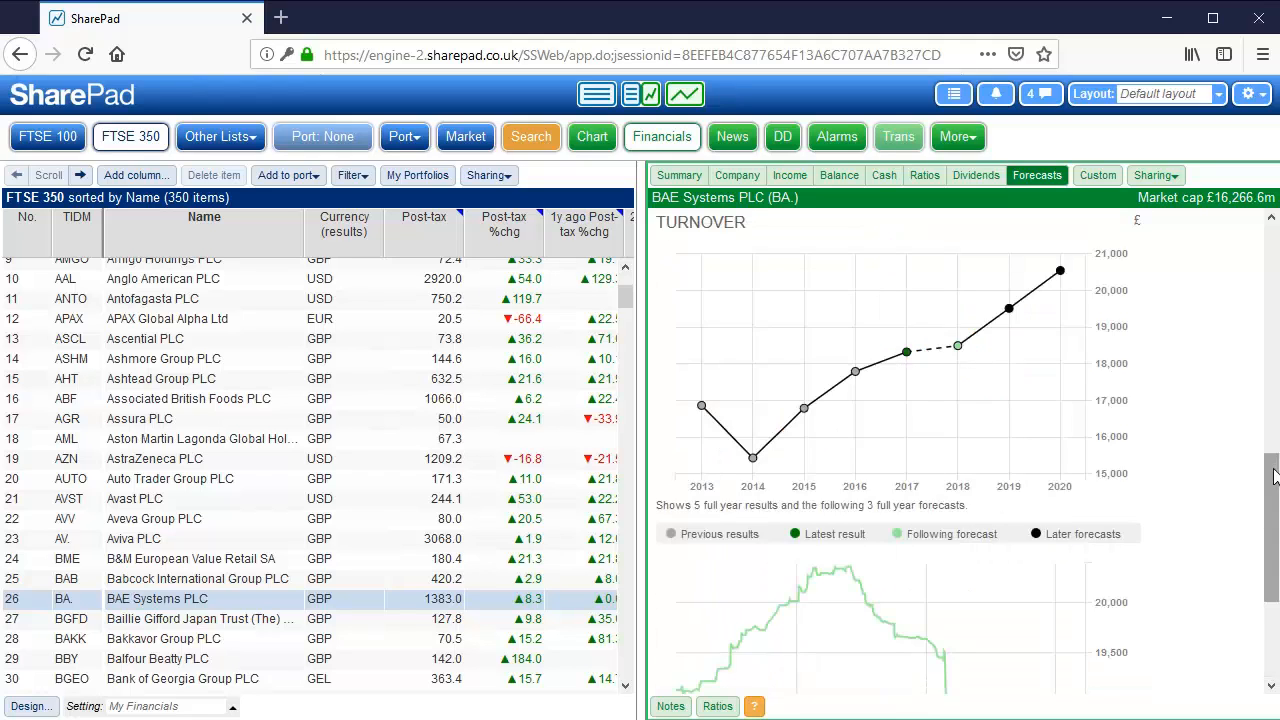
{"action": "left_click_drag", "start_coordinate": [1274, 472], "coordinate": [1260, 600]}
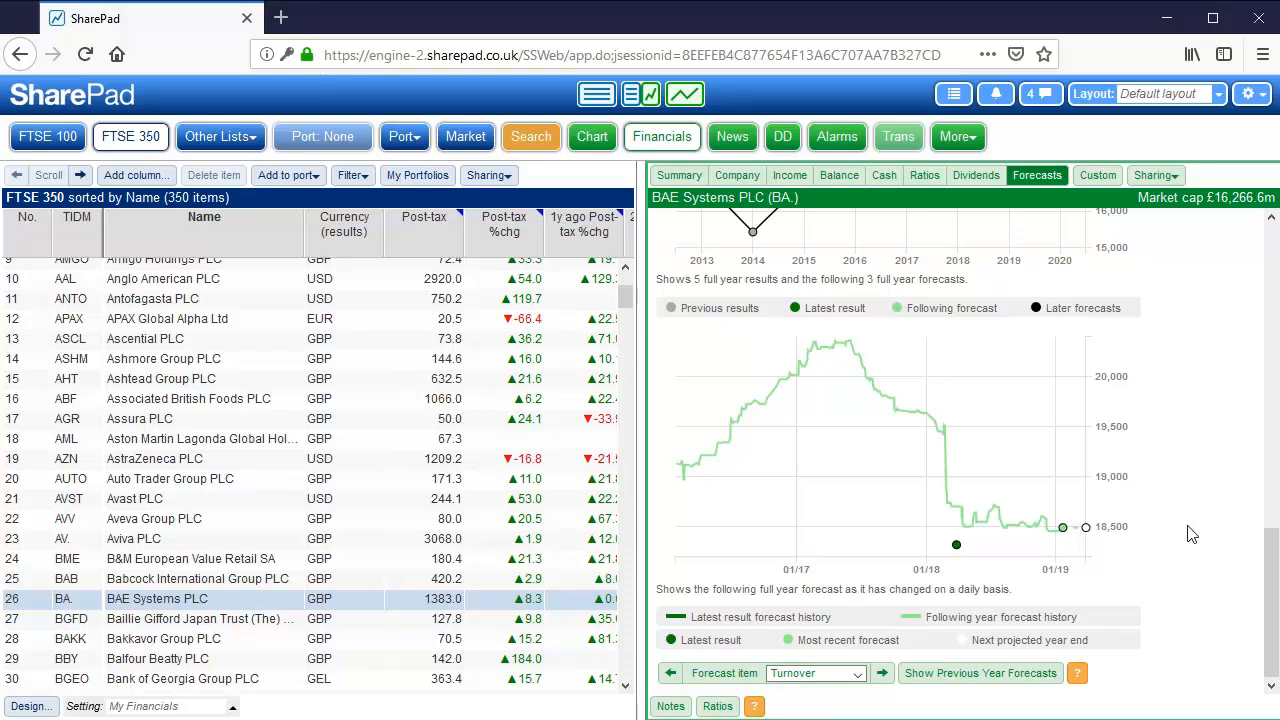
Examine the BAE Systems consensus summary, consensus opinion, forecasts table and Turnover charts
{"action": "scroll", "coordinate": [1237, 512], "scroll_direction": "up", "scroll_amount": 5}
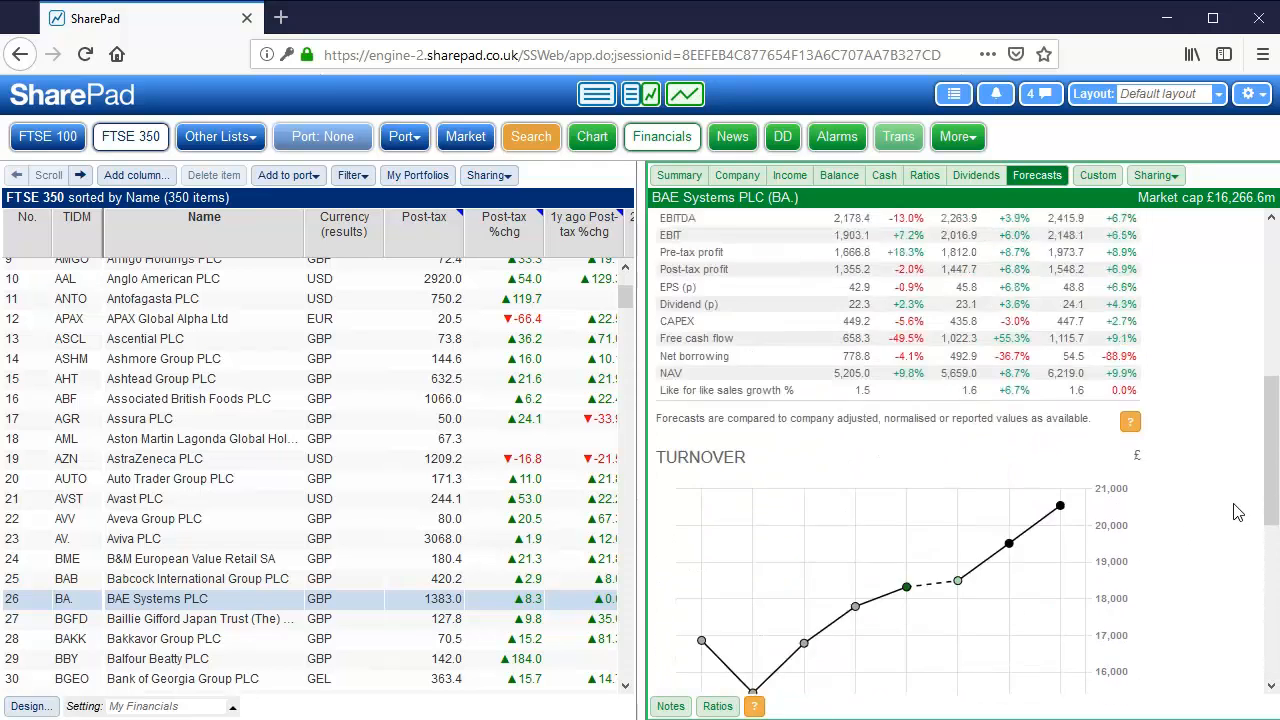
{"action": "scroll", "coordinate": [1237, 512], "scroll_direction": "up", "scroll_amount": 3}
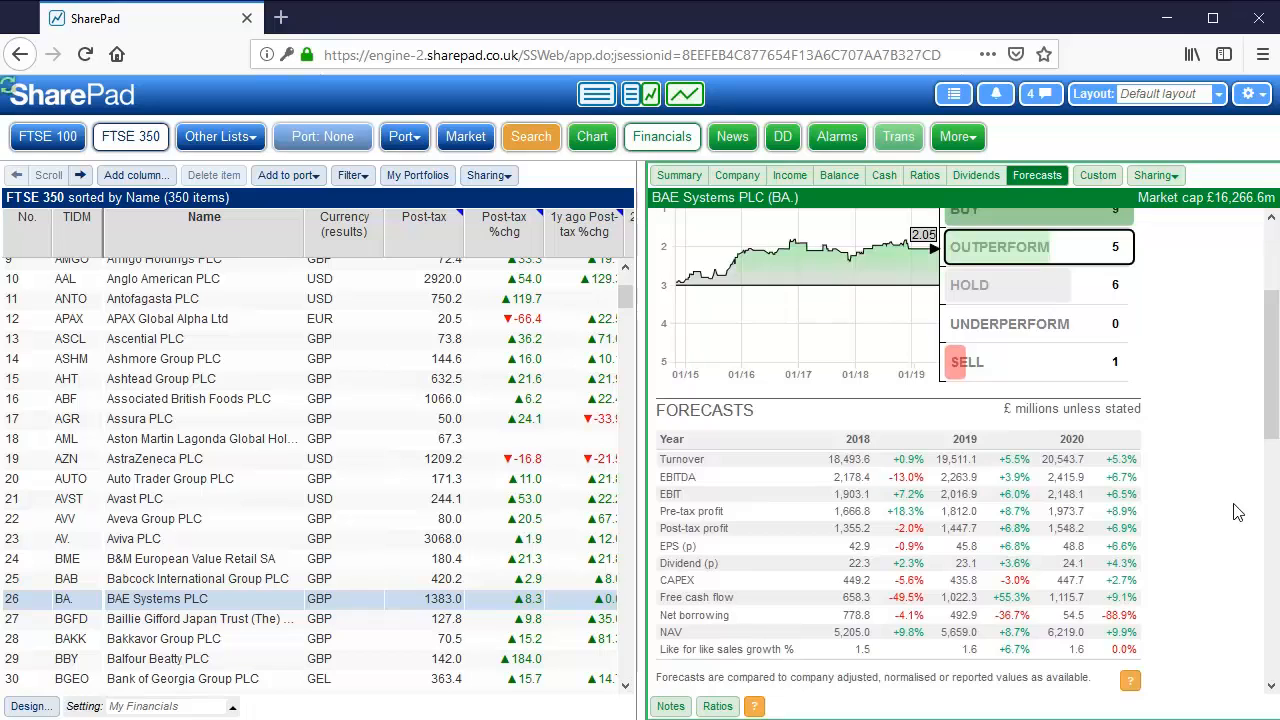
{"action": "scroll", "coordinate": [1237, 512], "scroll_direction": "up", "scroll_amount": 2}
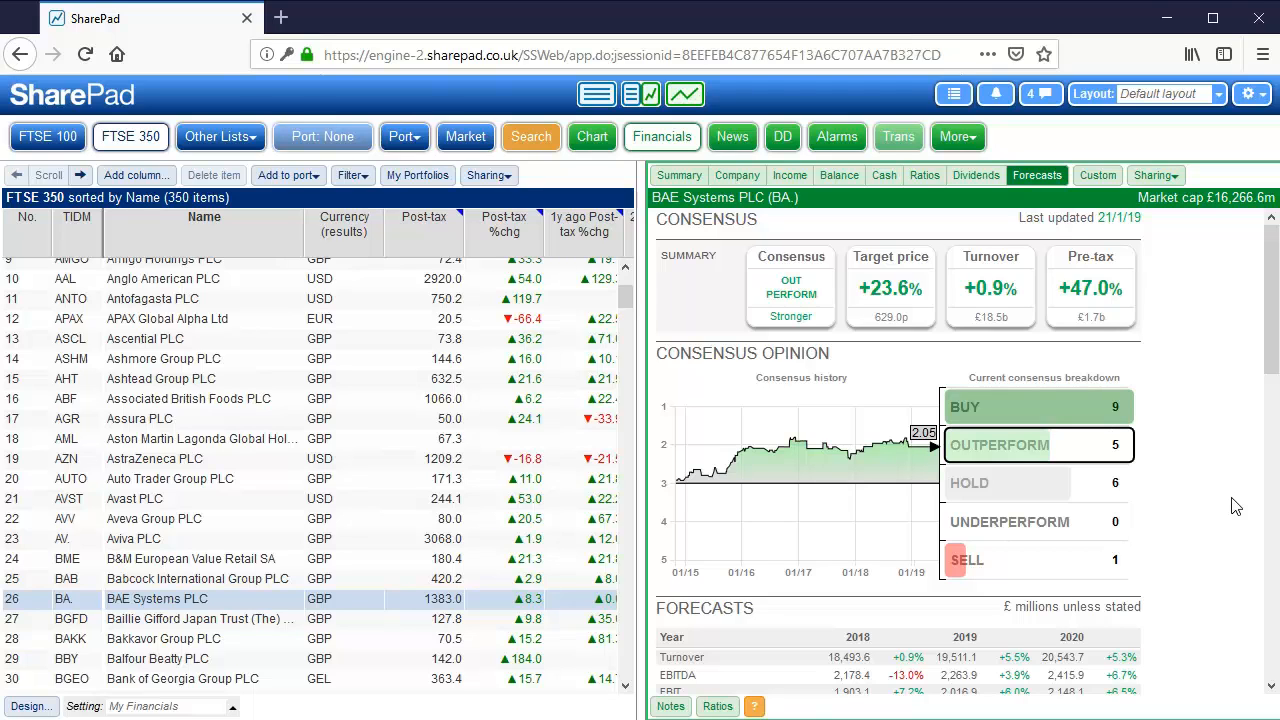
{"action": "scroll", "coordinate": [1235, 504], "scroll_direction": "down", "scroll_amount": 1}
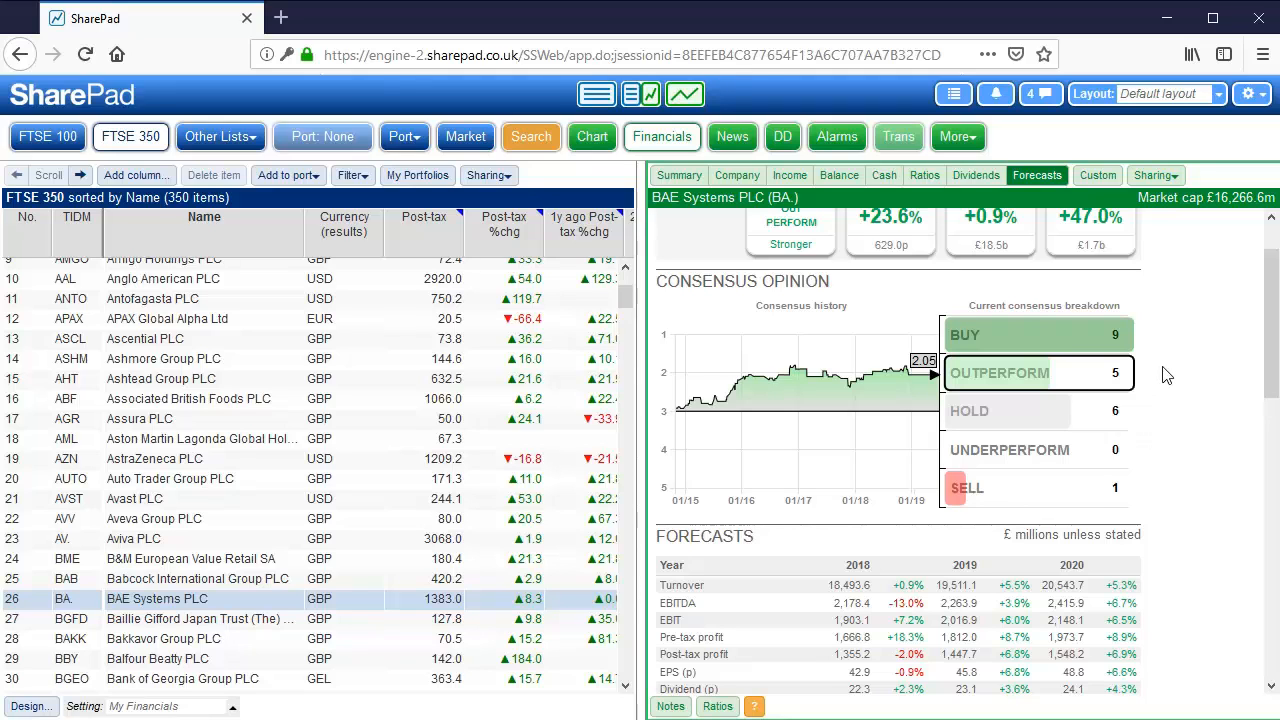
{"action": "scroll", "coordinate": [1165, 374], "scroll_direction": "down", "scroll_amount": 5}
{"action": "scroll", "coordinate": [1165, 374], "scroll_direction": "down", "scroll_amount": 1}
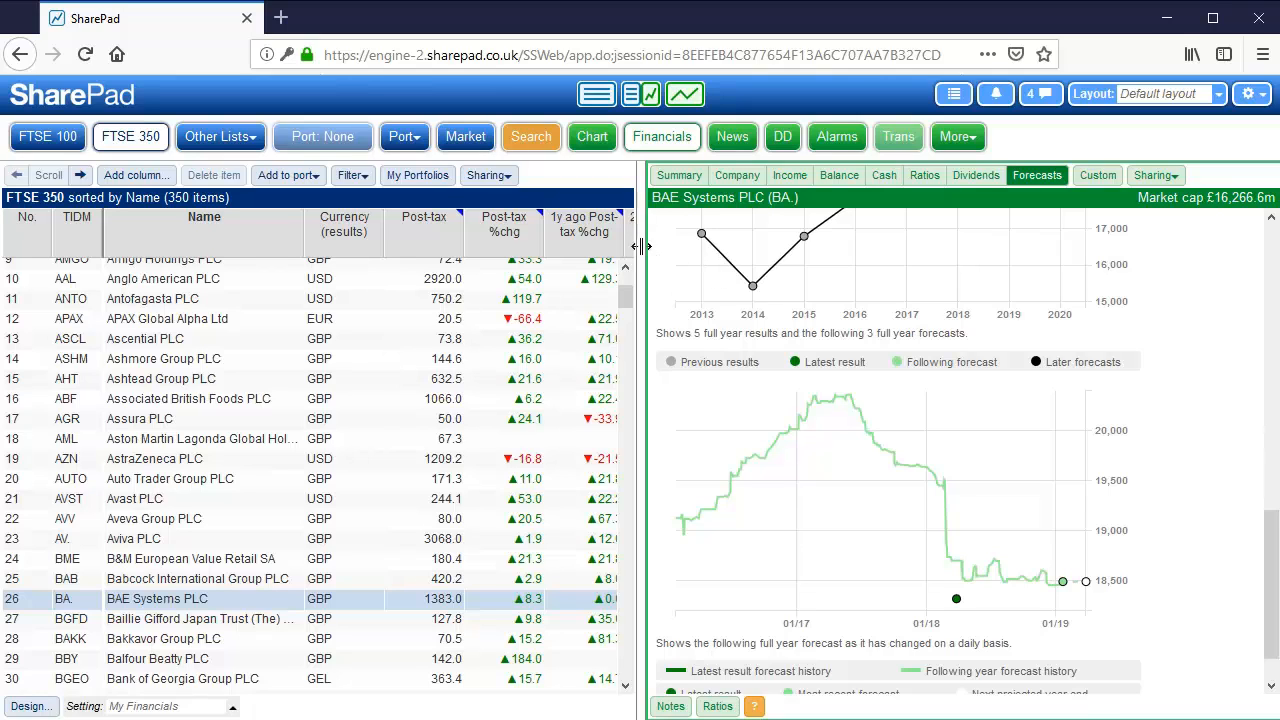
Show the FTSE 350 list at full width and delete the Post-tax yrs gr, Post-tax yrs pos, Price to NAV and Net borrowing / NAV columns
{"action": "left_click_drag", "start_coordinate": [641, 248], "coordinate": [1004, 251]}
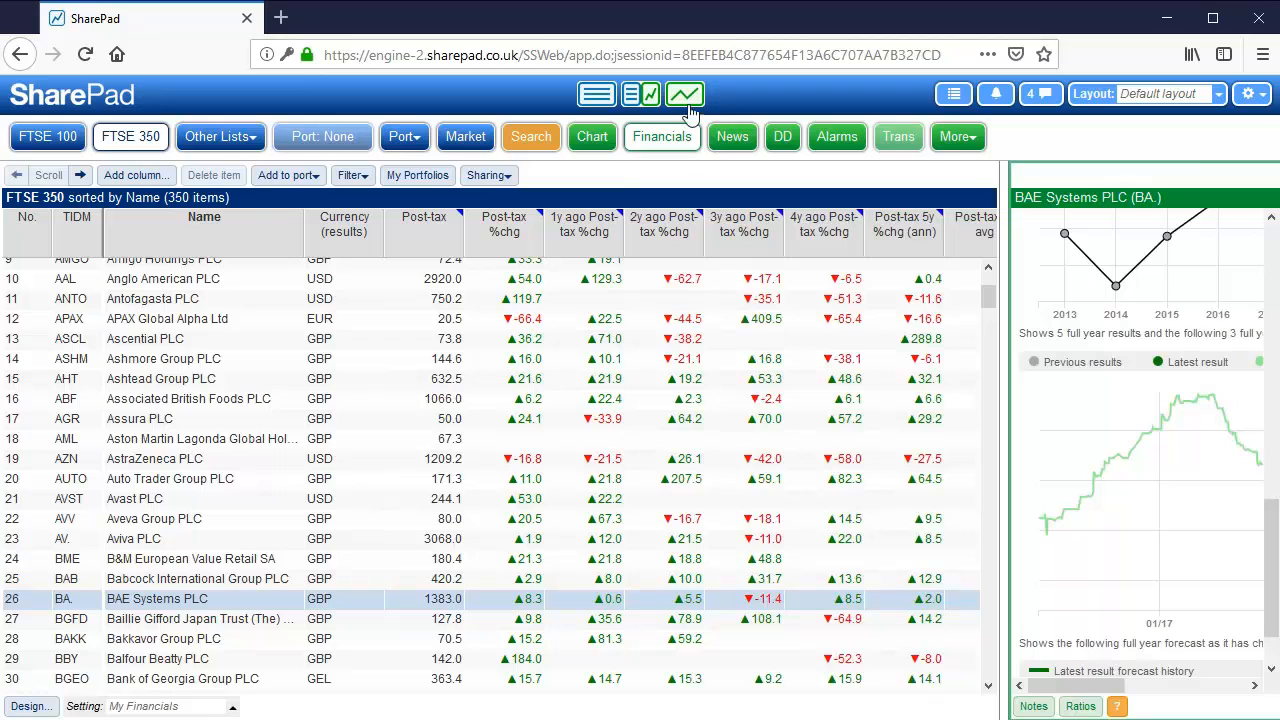
{"action": "left_click", "coordinate": [604, 99]}
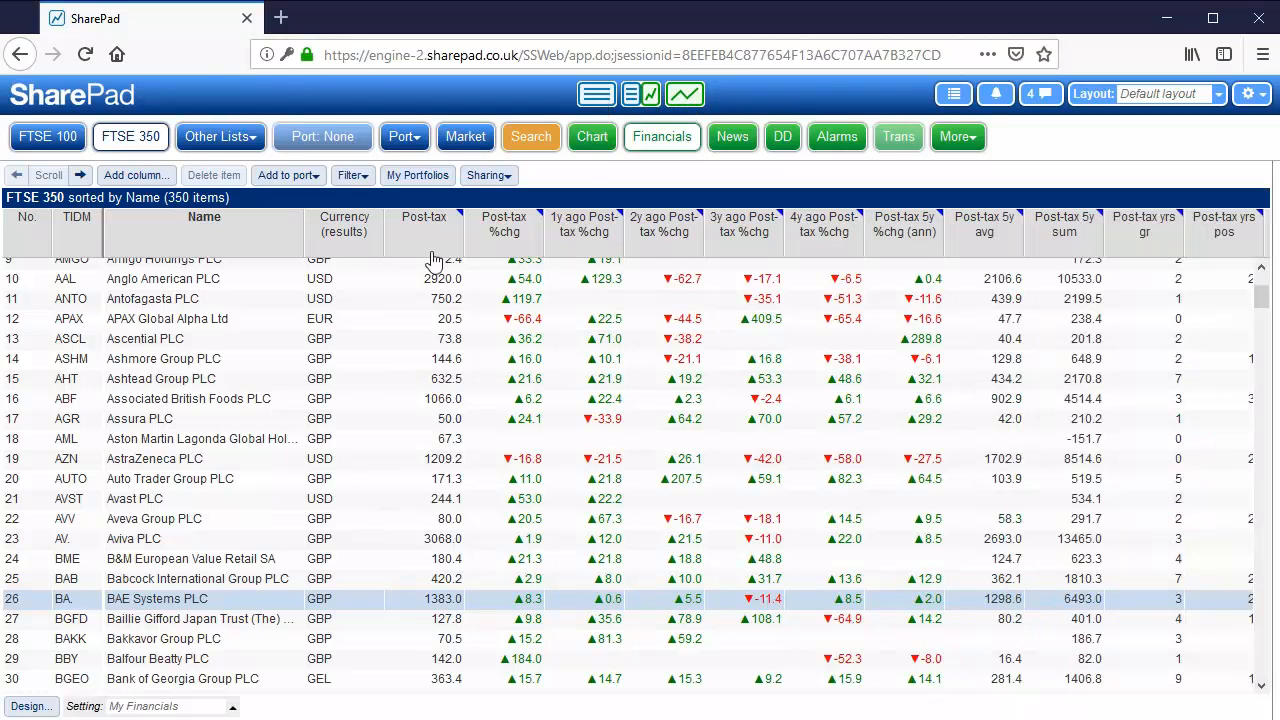
{"action": "left_click", "coordinate": [1134, 240]}
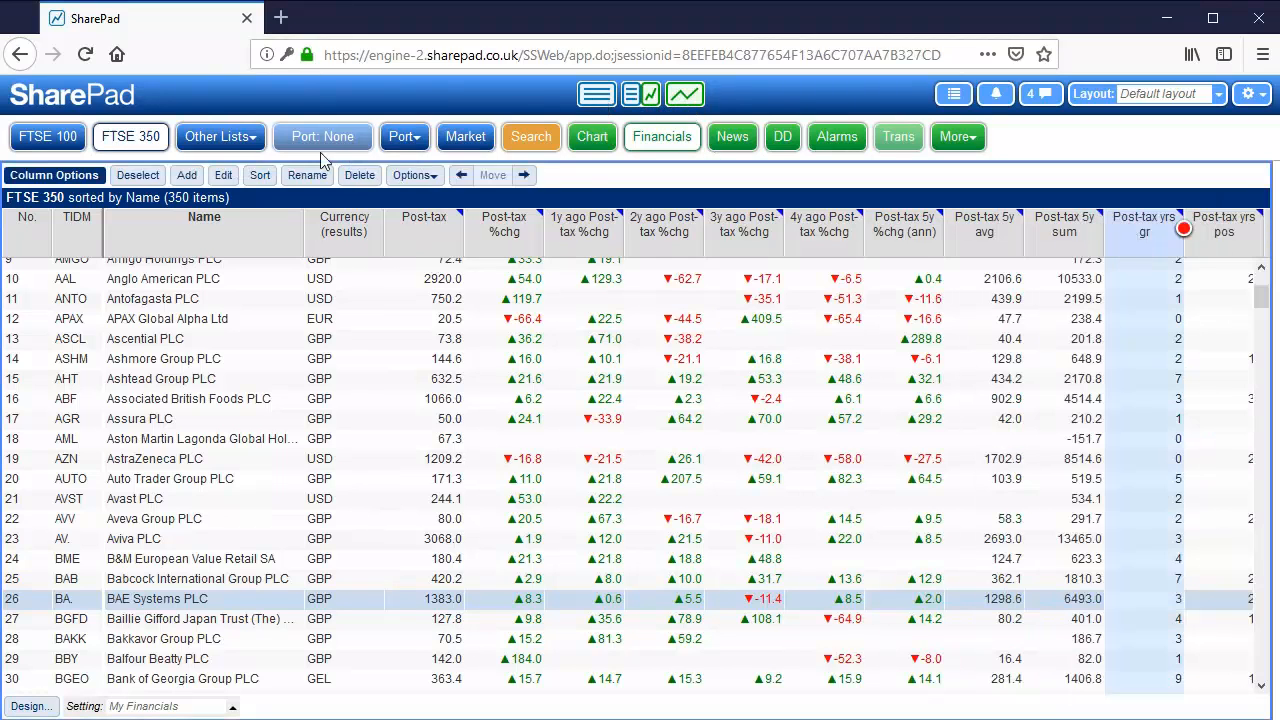
{"action": "left_click", "coordinate": [363, 175]}
{"action": "left_click", "coordinate": [1138, 235]}
{"action": "left_click", "coordinate": [358, 176]}
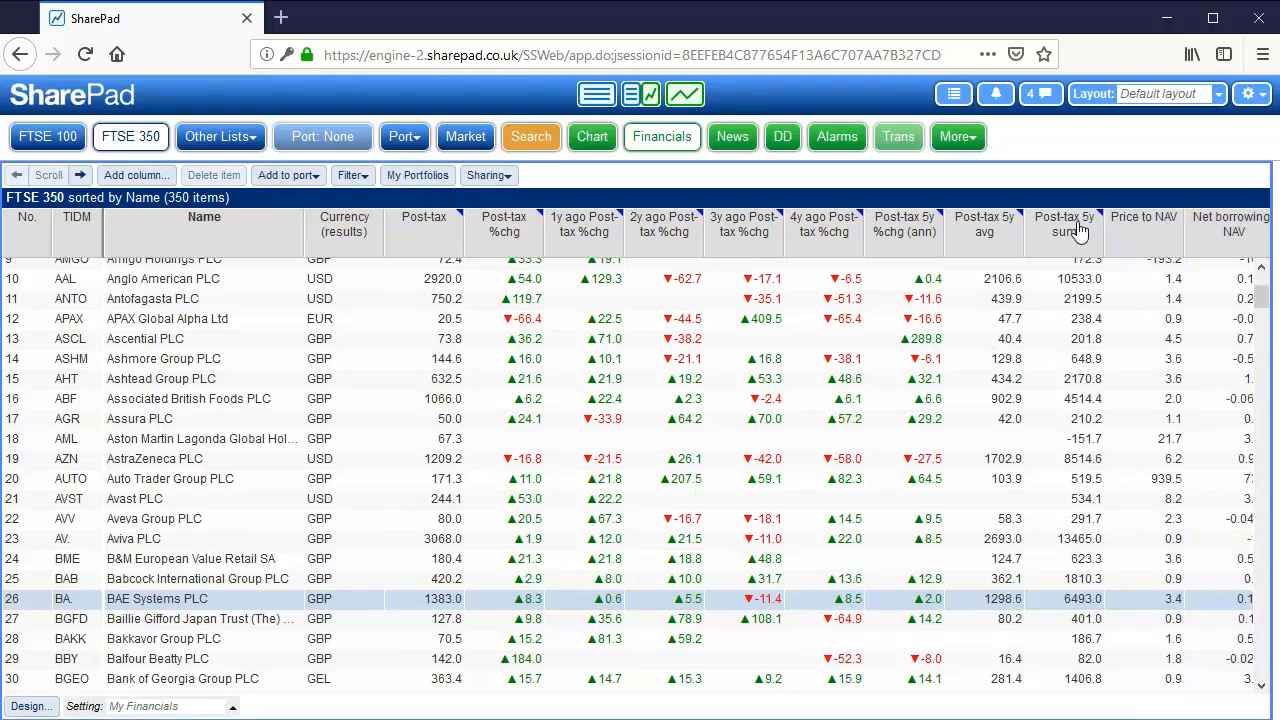
{"action": "left_click", "coordinate": [1137, 238]}
{"action": "left_click", "coordinate": [358, 176]}
{"action": "left_click", "coordinate": [1140, 240]}
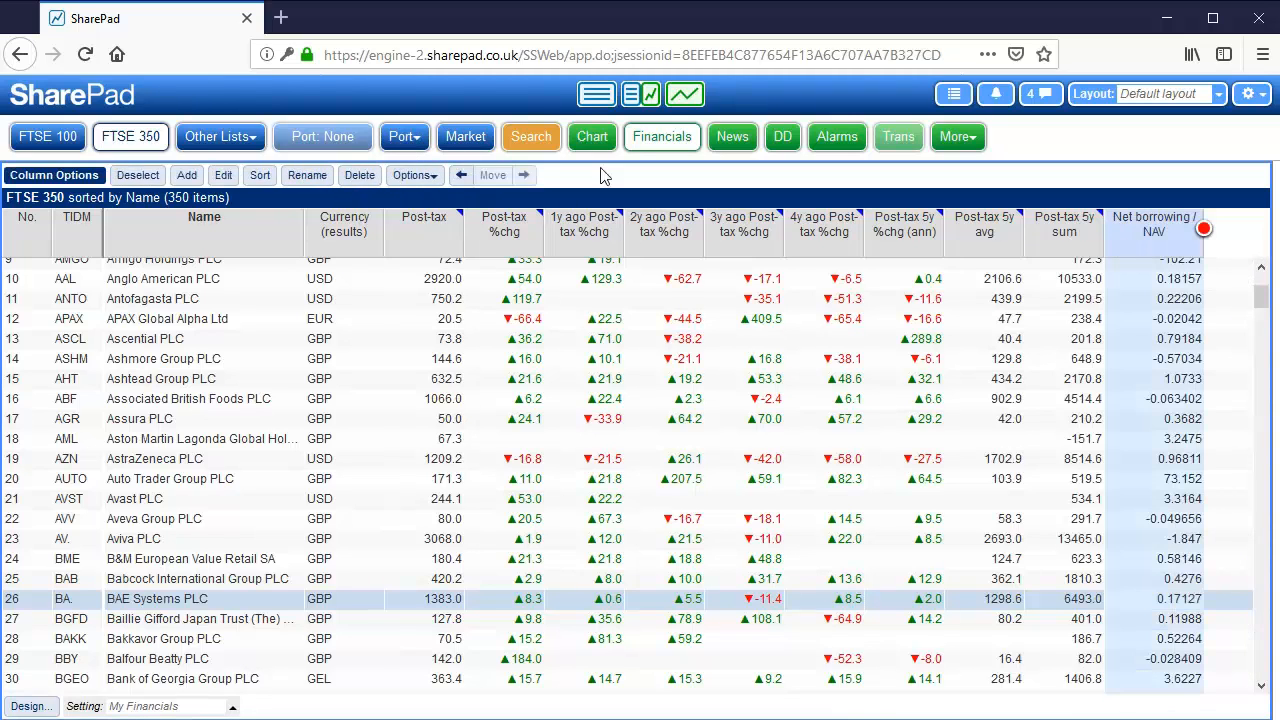
{"action": "left_click", "coordinate": [358, 176]}
Delete the Post-tax 5y sum, Post-tax 5y avg and Post-tax 5y %chg (ann) columns from the list
{"action": "left_click", "coordinate": [1030, 232]}
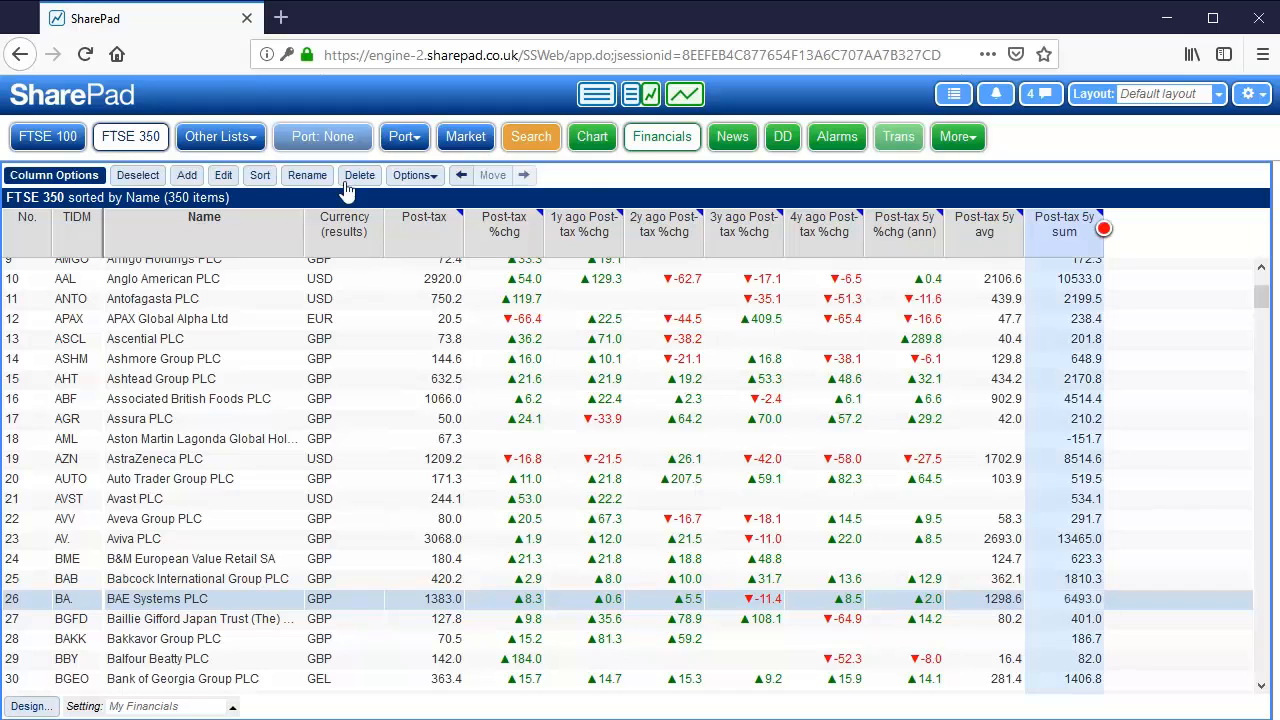
{"action": "left_click", "coordinate": [350, 176]}
{"action": "left_click", "coordinate": [990, 236]}
{"action": "left_click", "coordinate": [365, 176]}
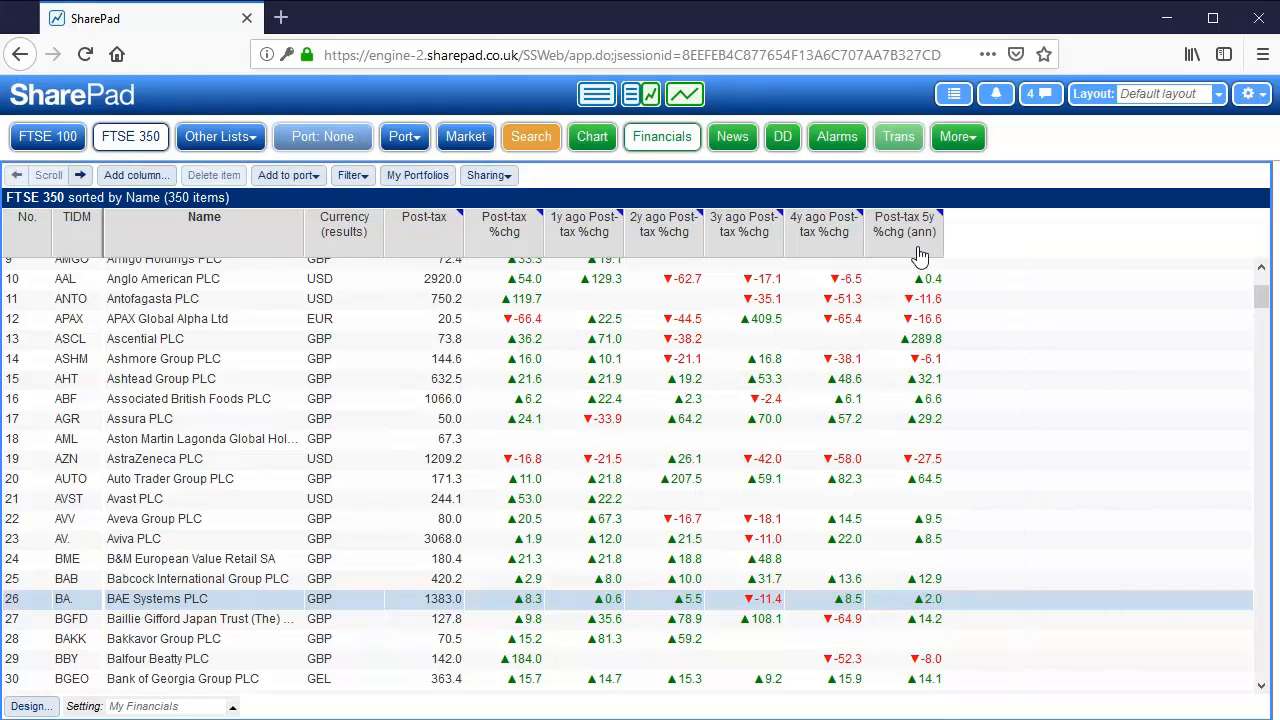
{"action": "left_click", "coordinate": [914, 240]}
{"action": "left_click", "coordinate": [358, 176]}
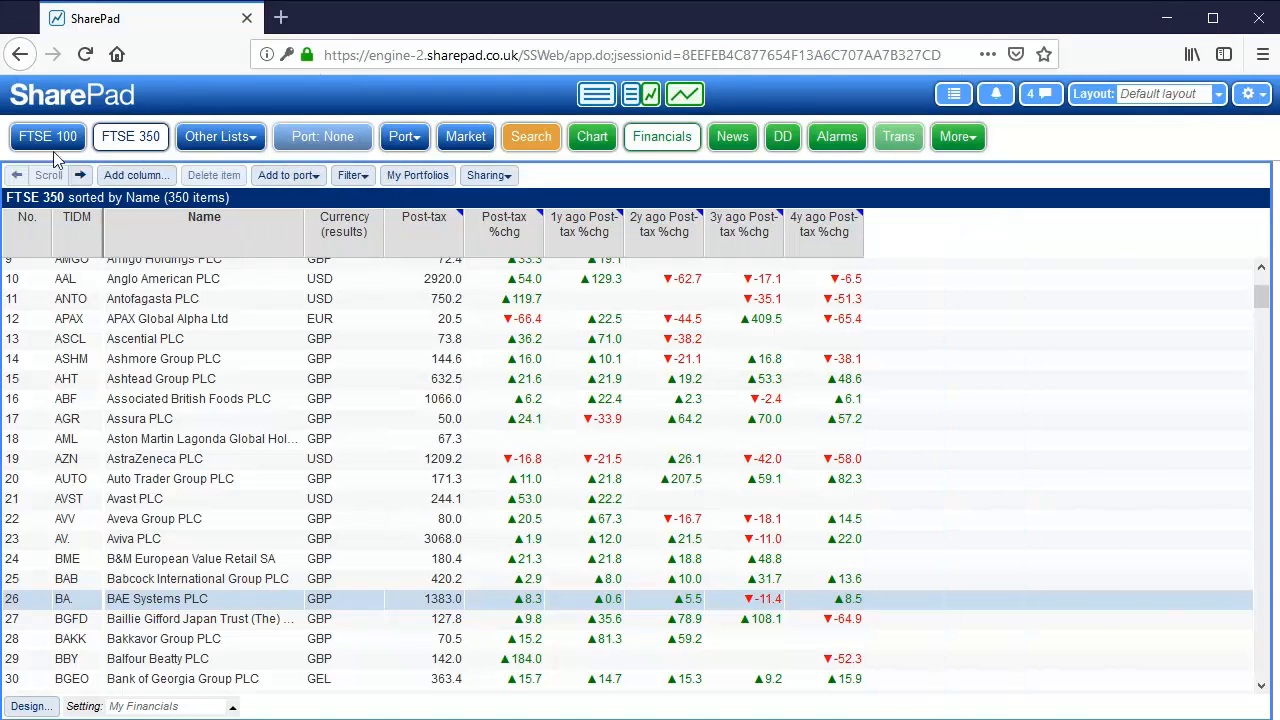
Add a column ranking the most recent Dividend yield within the Sector to the FTSE 350 list
{"action": "left_click", "coordinate": [132, 176]}
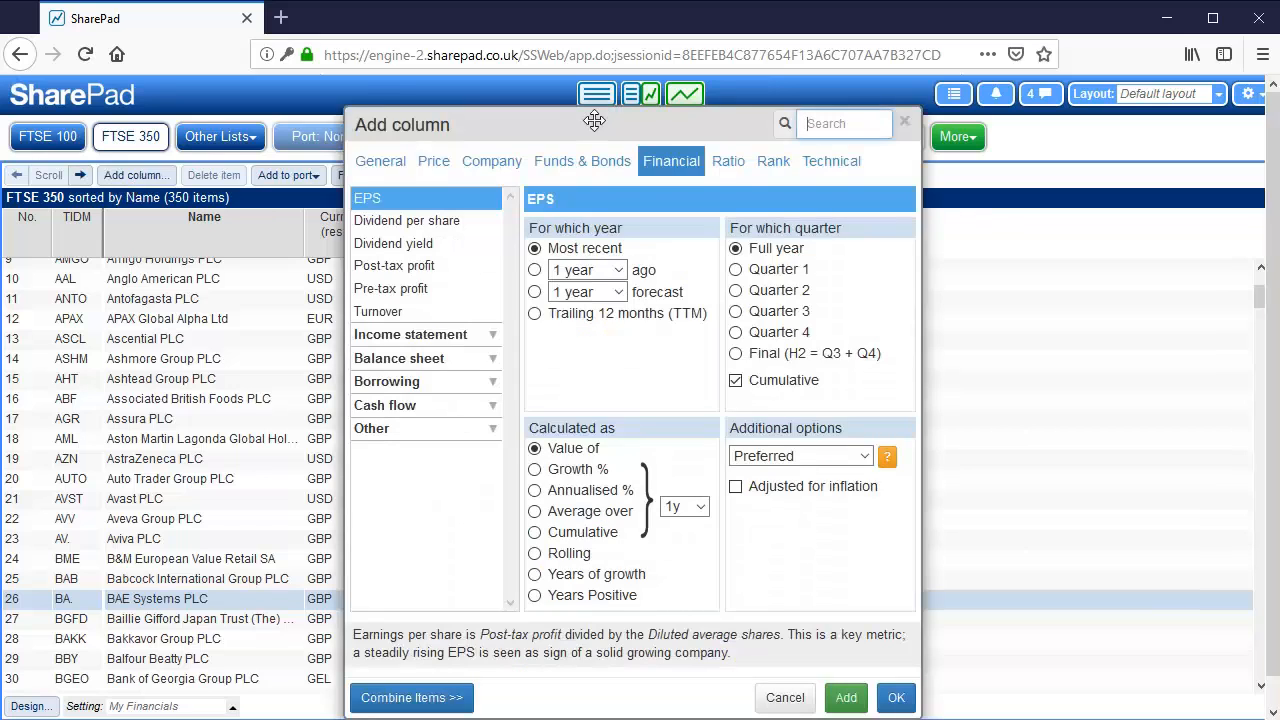
{"action": "left_click", "coordinate": [775, 162]}
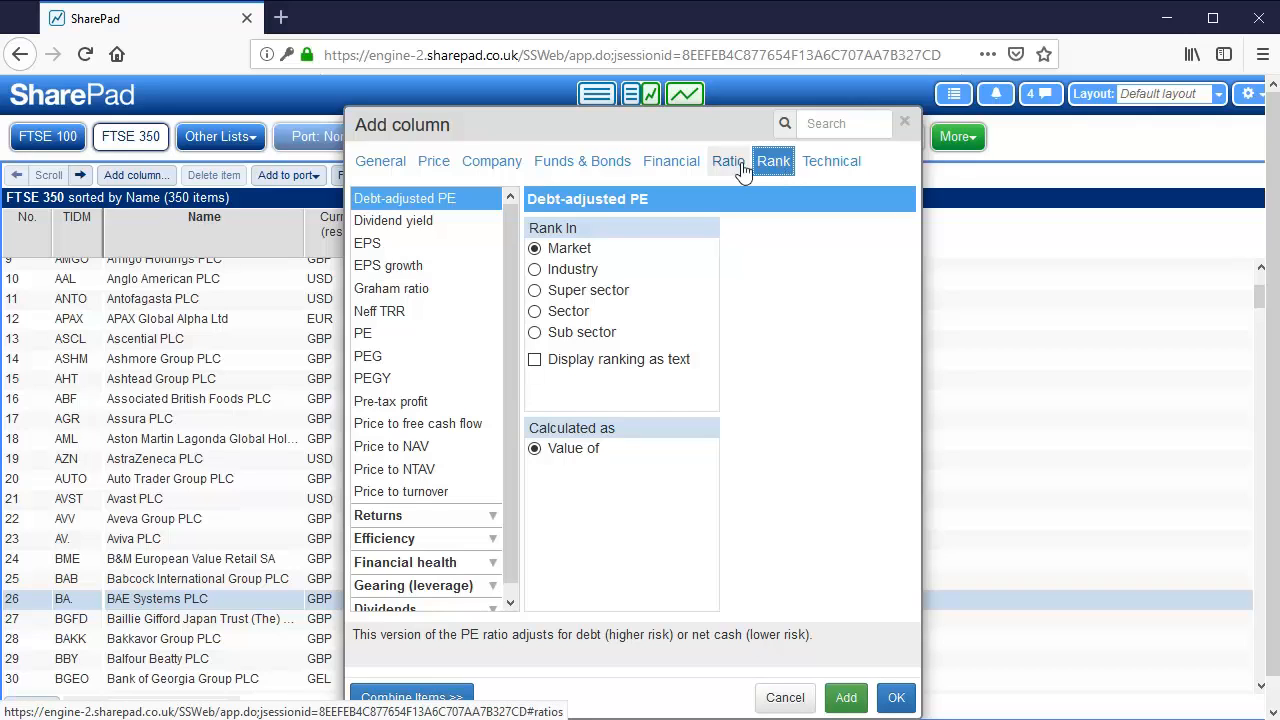
{"action": "left_click", "coordinate": [420, 232]}
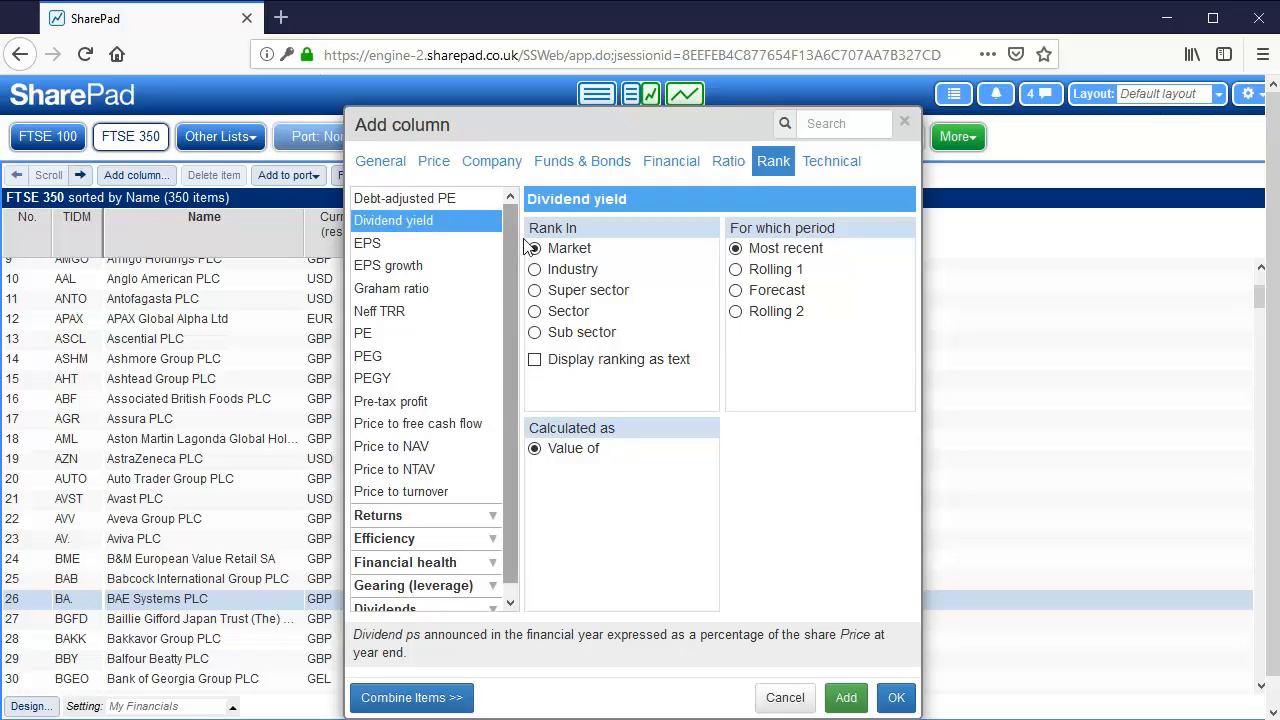
{"action": "left_click", "coordinate": [582, 273]}
{"action": "left_click", "coordinate": [603, 292]}
{"action": "left_click", "coordinate": [572, 316]}
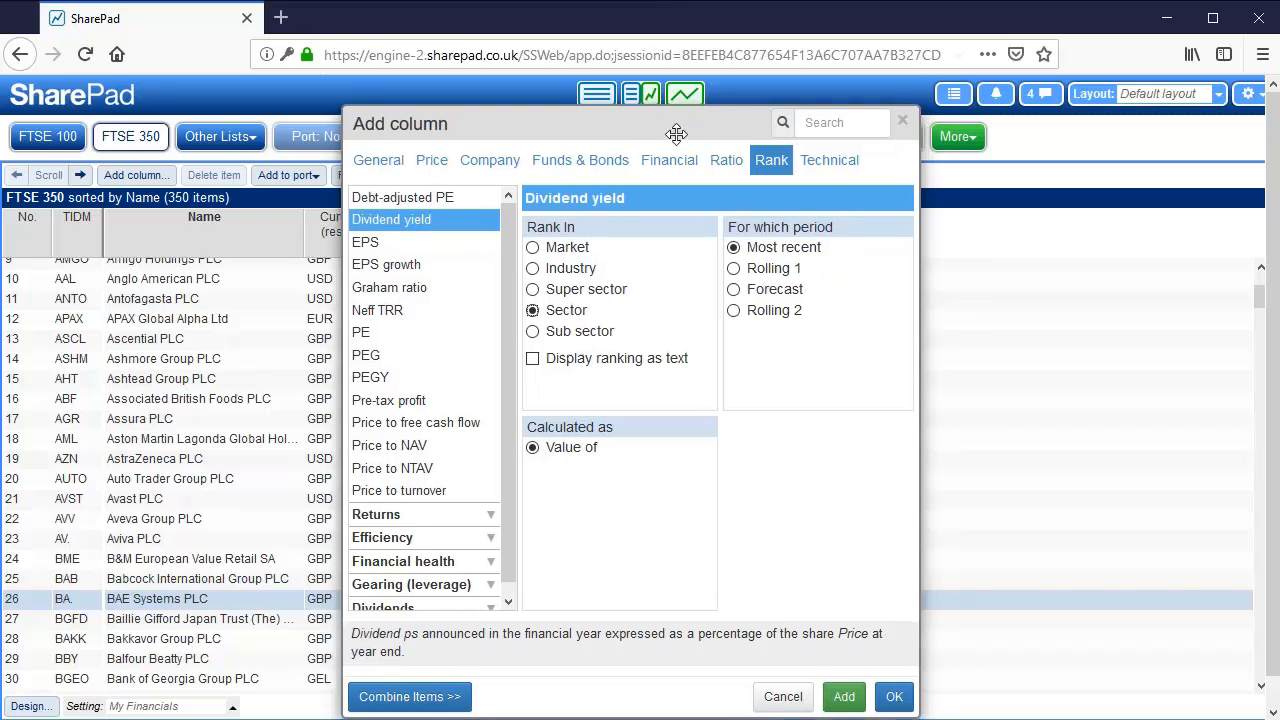
{"action": "left_click_drag", "start_coordinate": [677, 128], "coordinate": [482, 122]}
{"action": "left_click", "coordinate": [657, 690]}
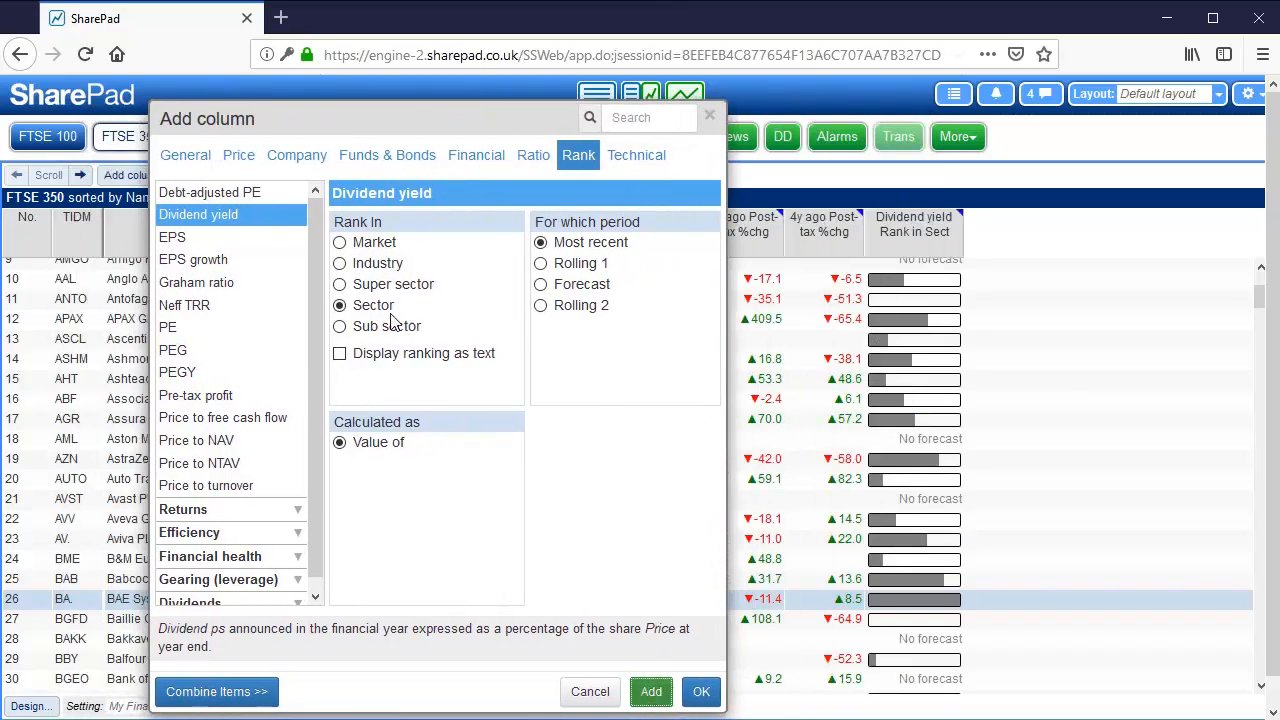
Add a second Dividend yield sector-rank column with the ranking displayed as text, and close the column dialog
{"action": "left_click", "coordinate": [390, 360]}
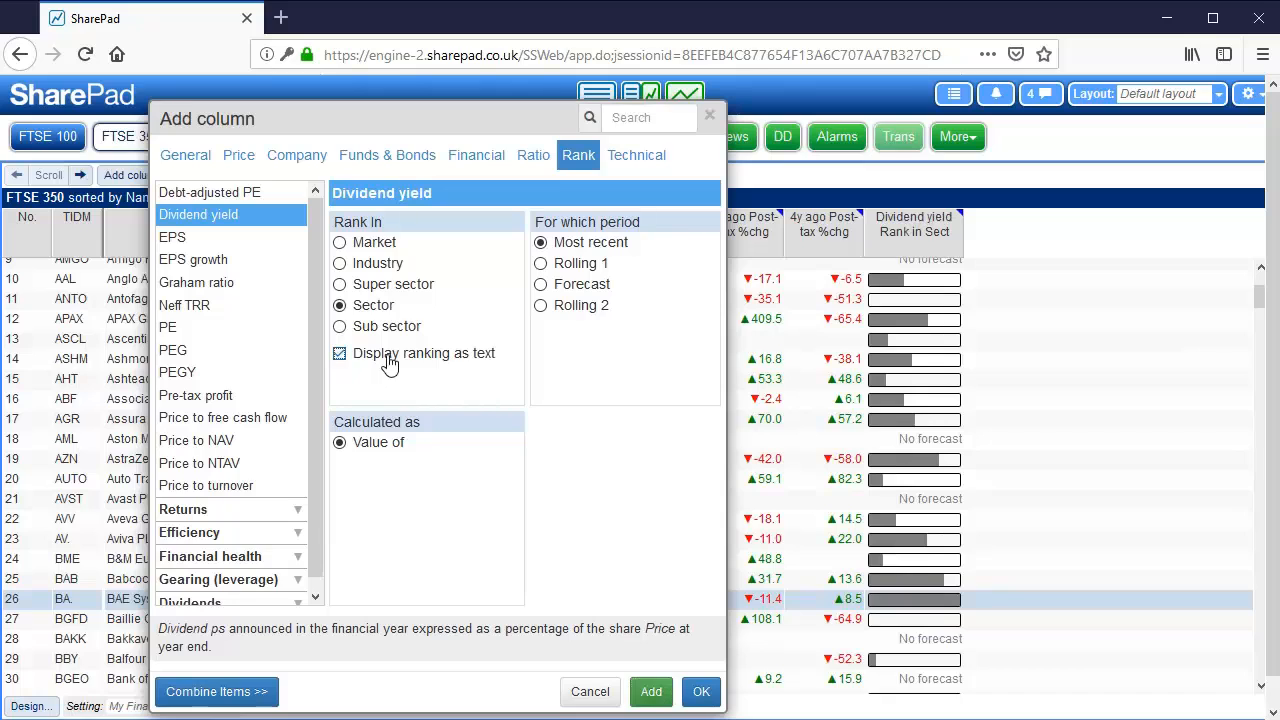
{"action": "left_click", "coordinate": [656, 694]}
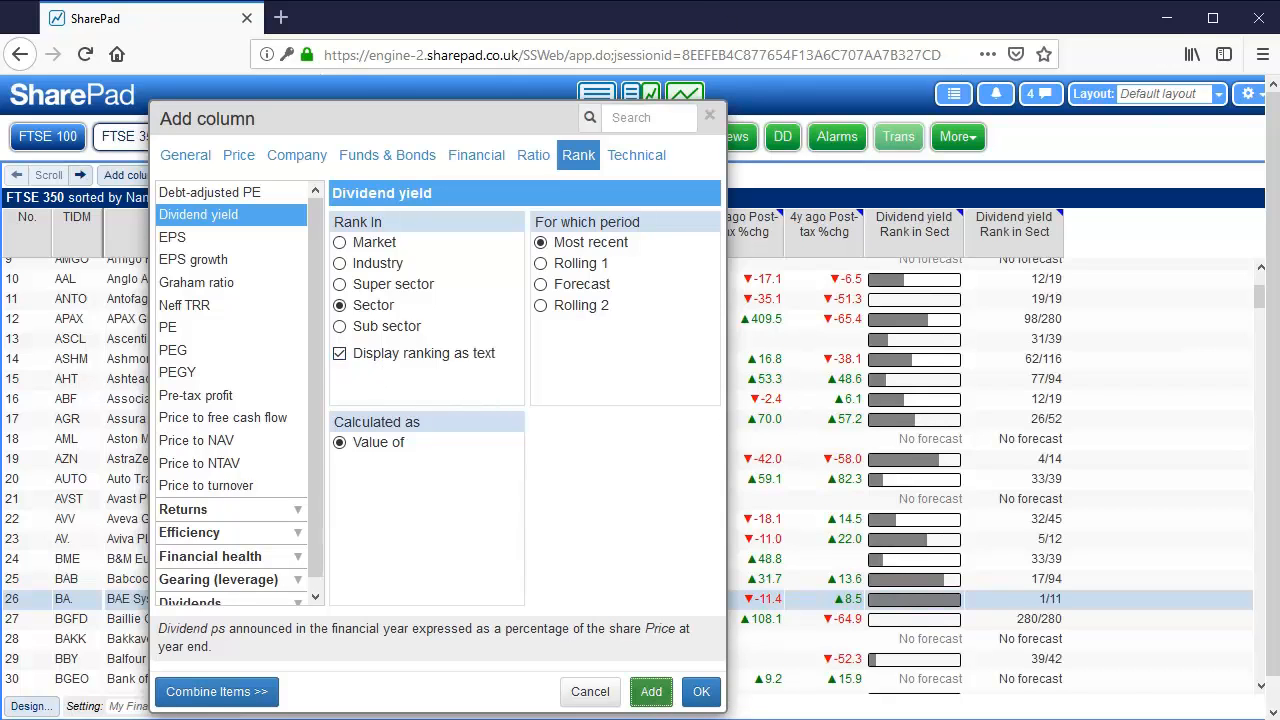
{"action": "left_click", "coordinate": [709, 118]}
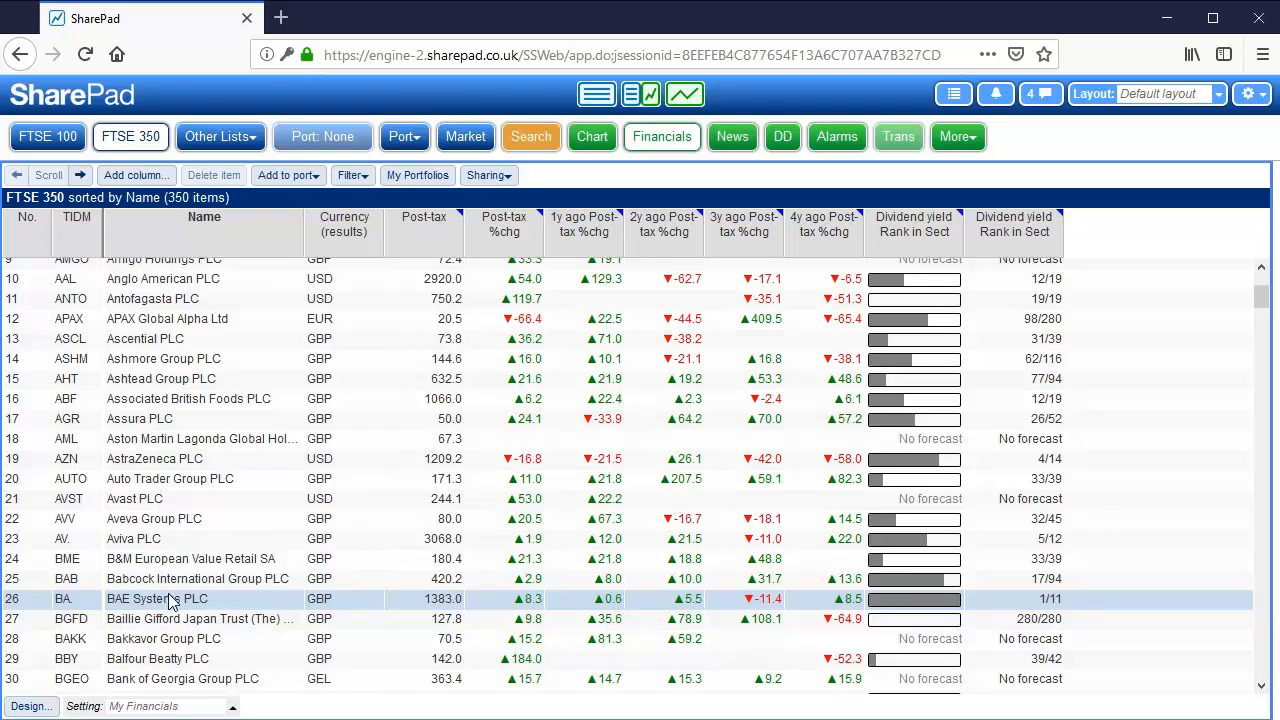
View the rank-in-sector details for BAE Systems in both Dividend yield rank columns
{"action": "left_click", "coordinate": [922, 600]}
{"action": "left_click", "coordinate": [1055, 605]}
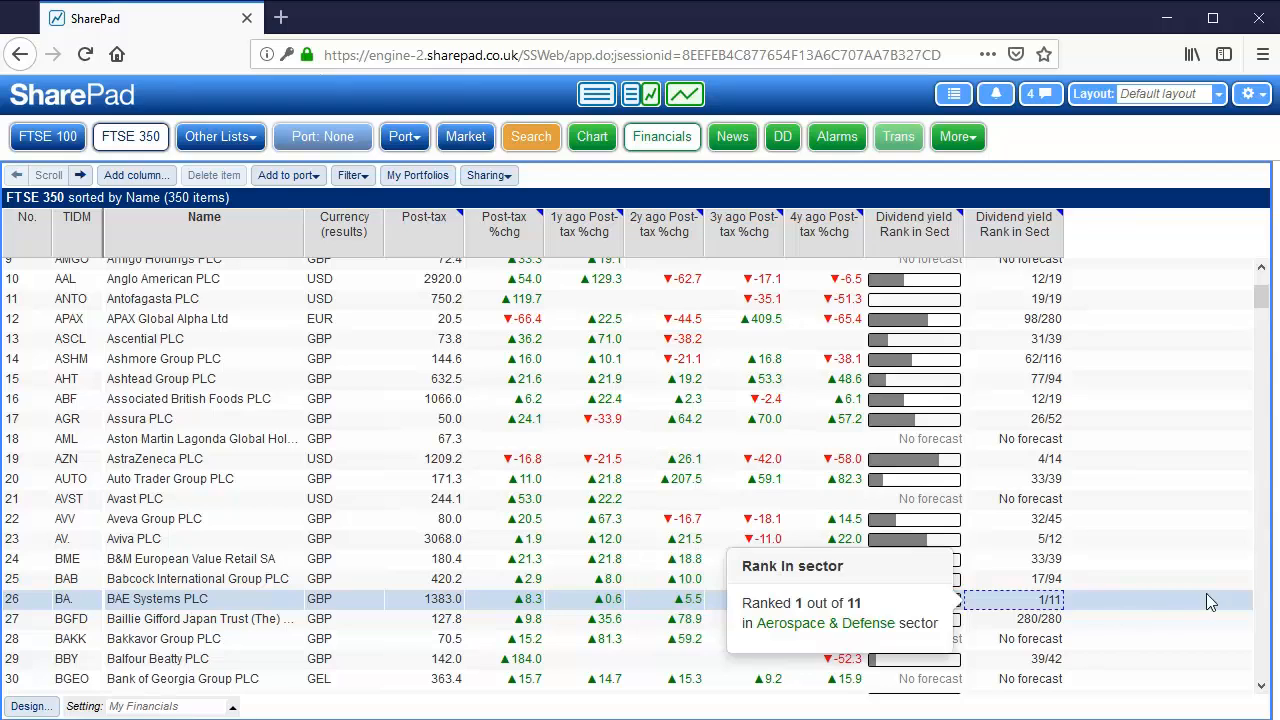
{"action": "left_click", "coordinate": [1091, 606]}
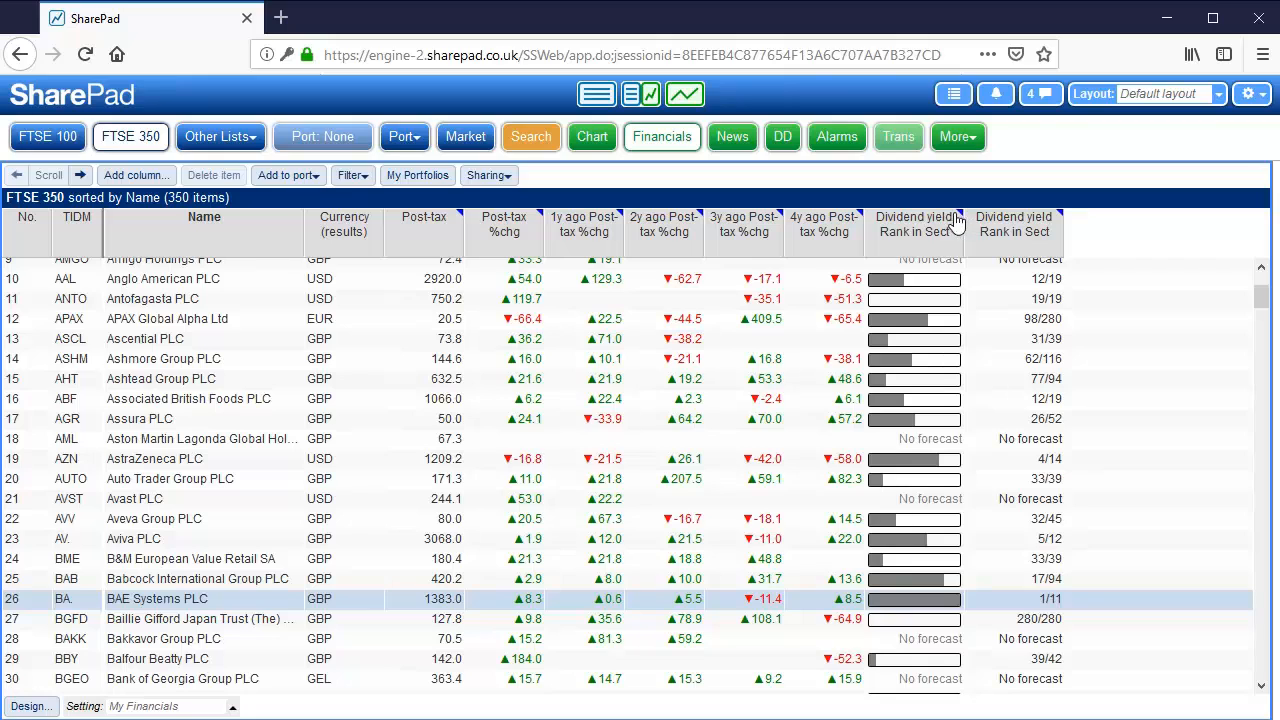
{"action": "left_click", "coordinate": [909, 610]}
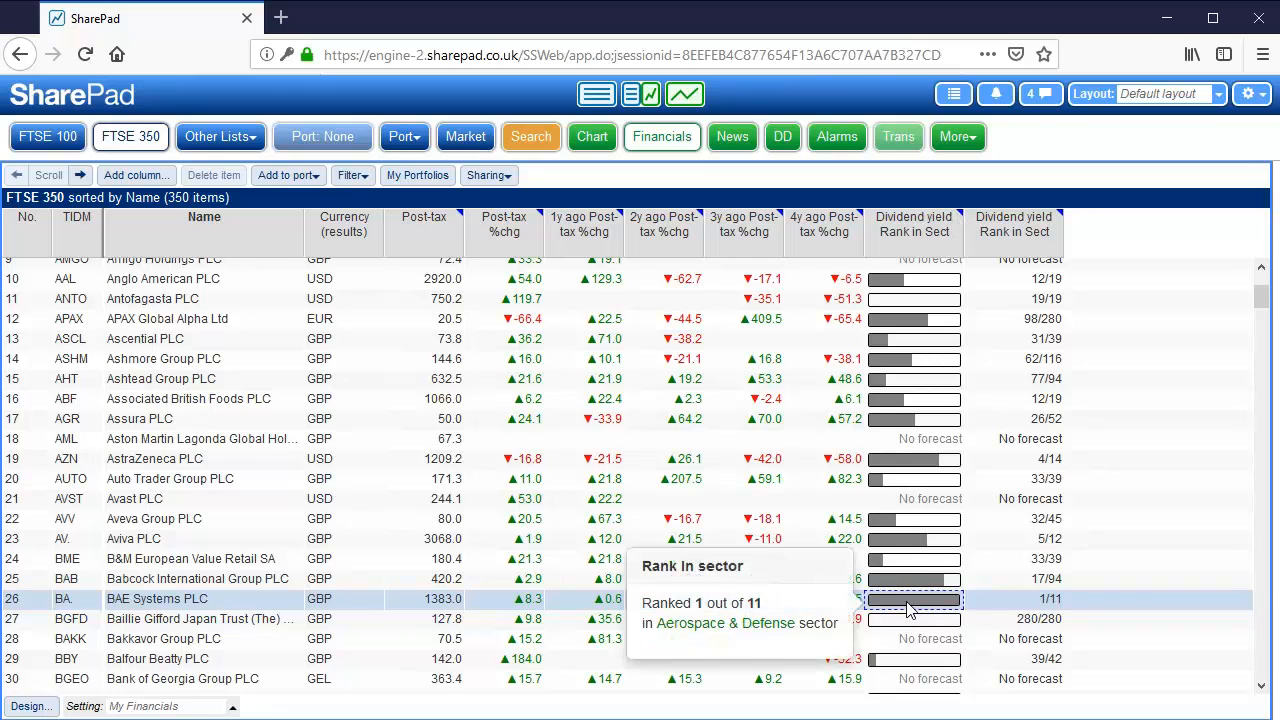
{"action": "left_click", "coordinate": [1047, 600]}
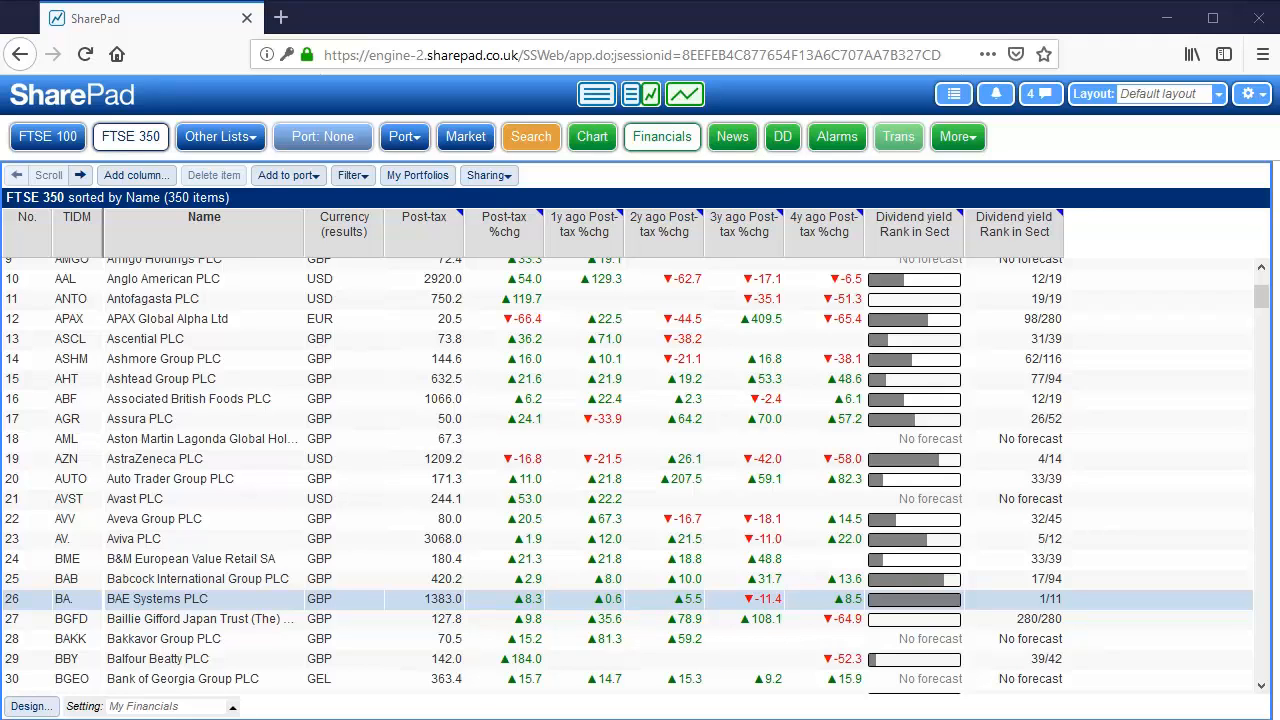
Open the Calendar view for the FTSE 350 and widen it slightly beside the list
{"action": "left_click", "coordinate": [975, 140]}
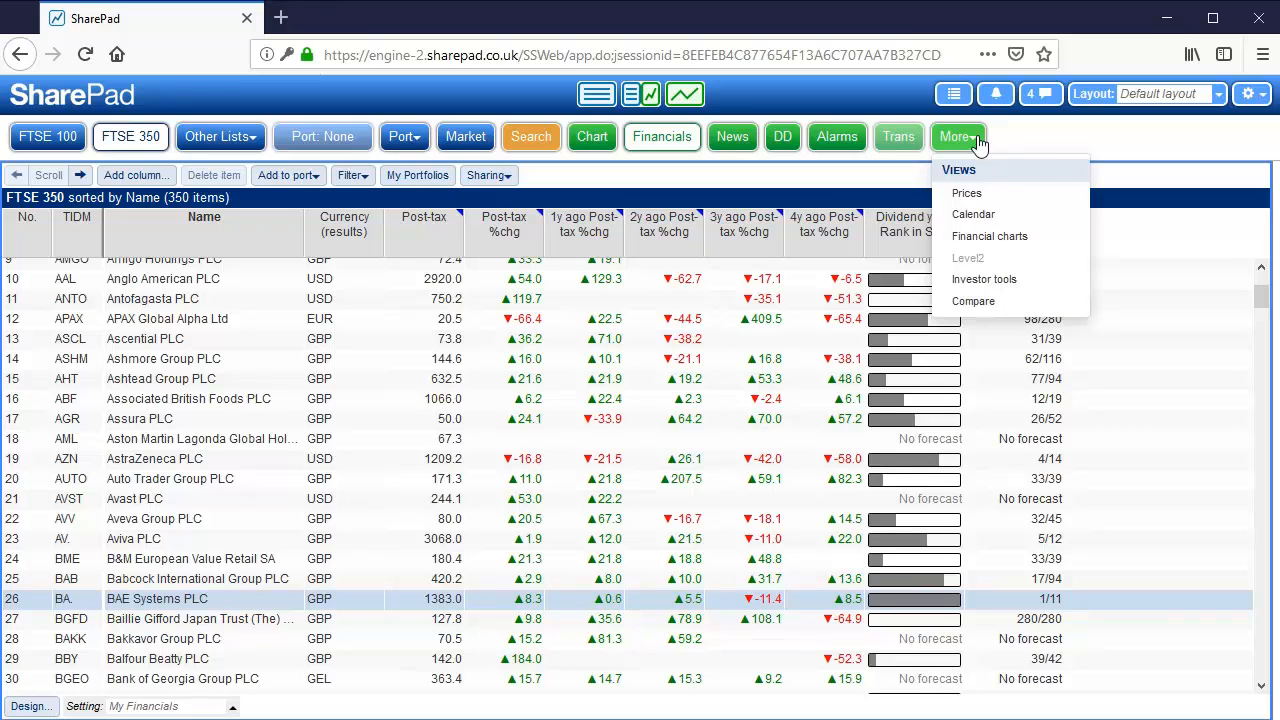
{"action": "left_click", "coordinate": [1042, 132]}
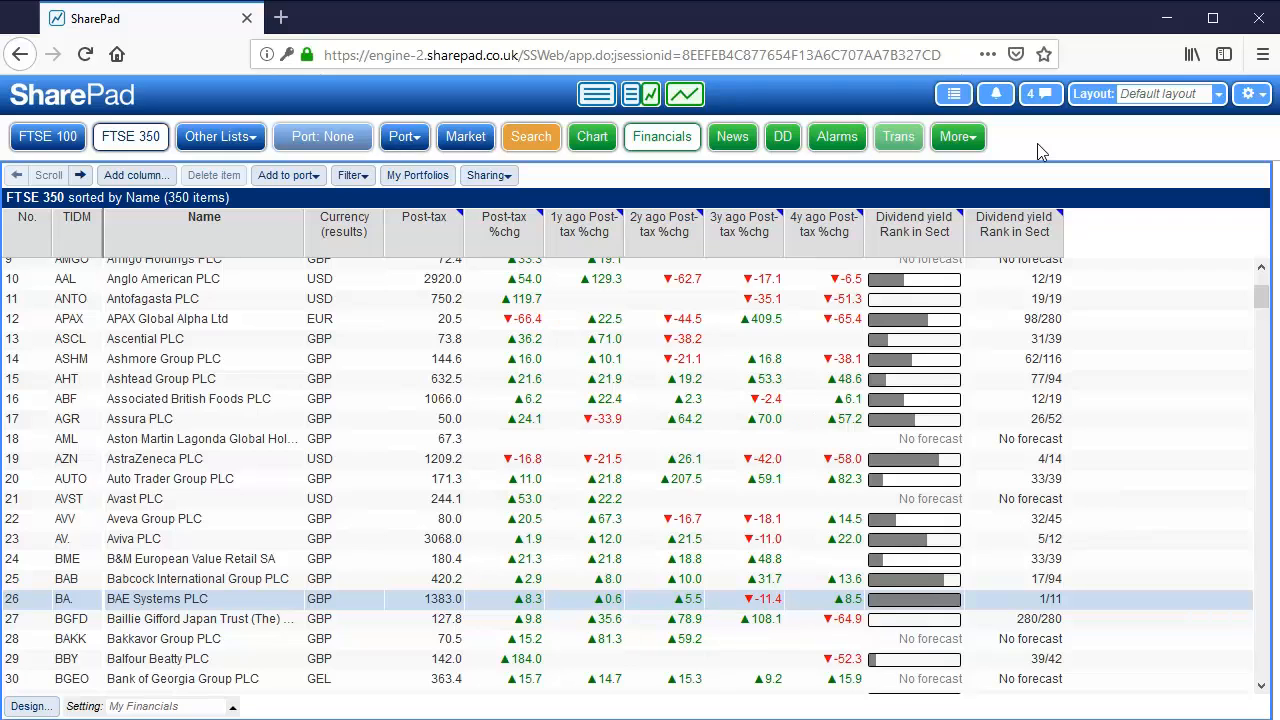
{"action": "left_click", "coordinate": [963, 142]}
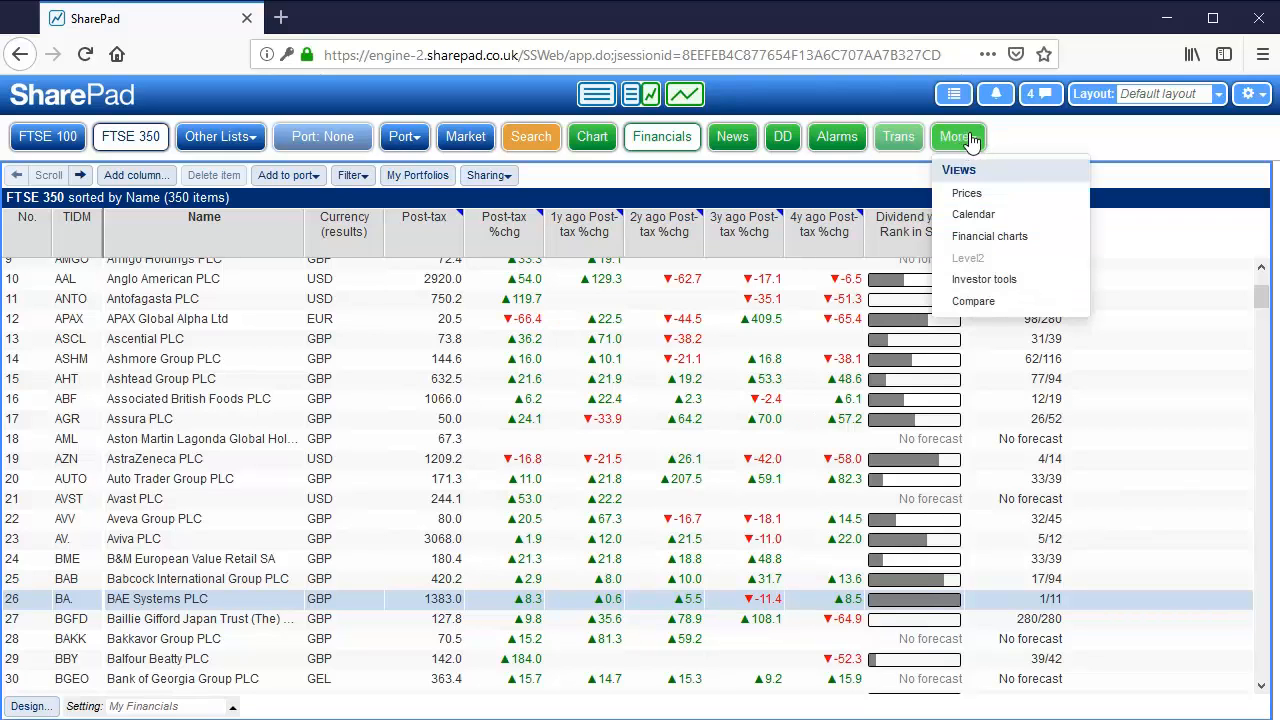
{"action": "left_click", "coordinate": [972, 216]}
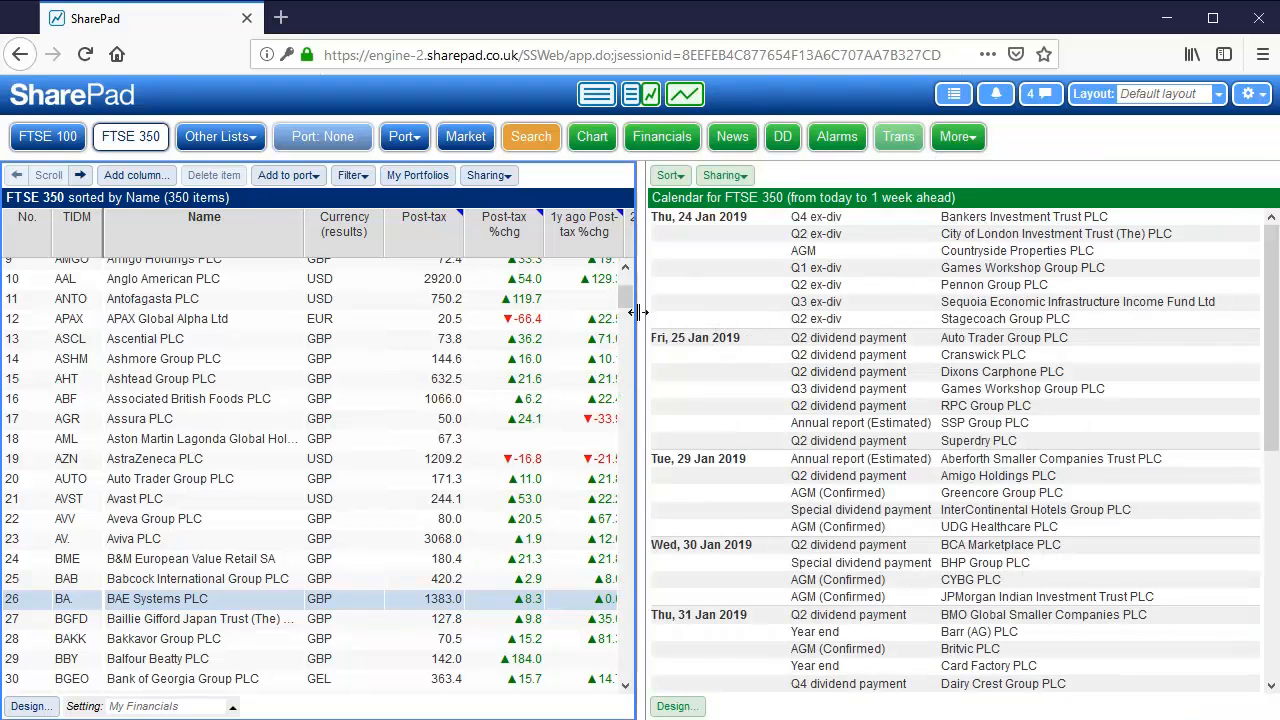
{"action": "left_click_drag", "start_coordinate": [637, 315], "coordinate": [607, 313]}
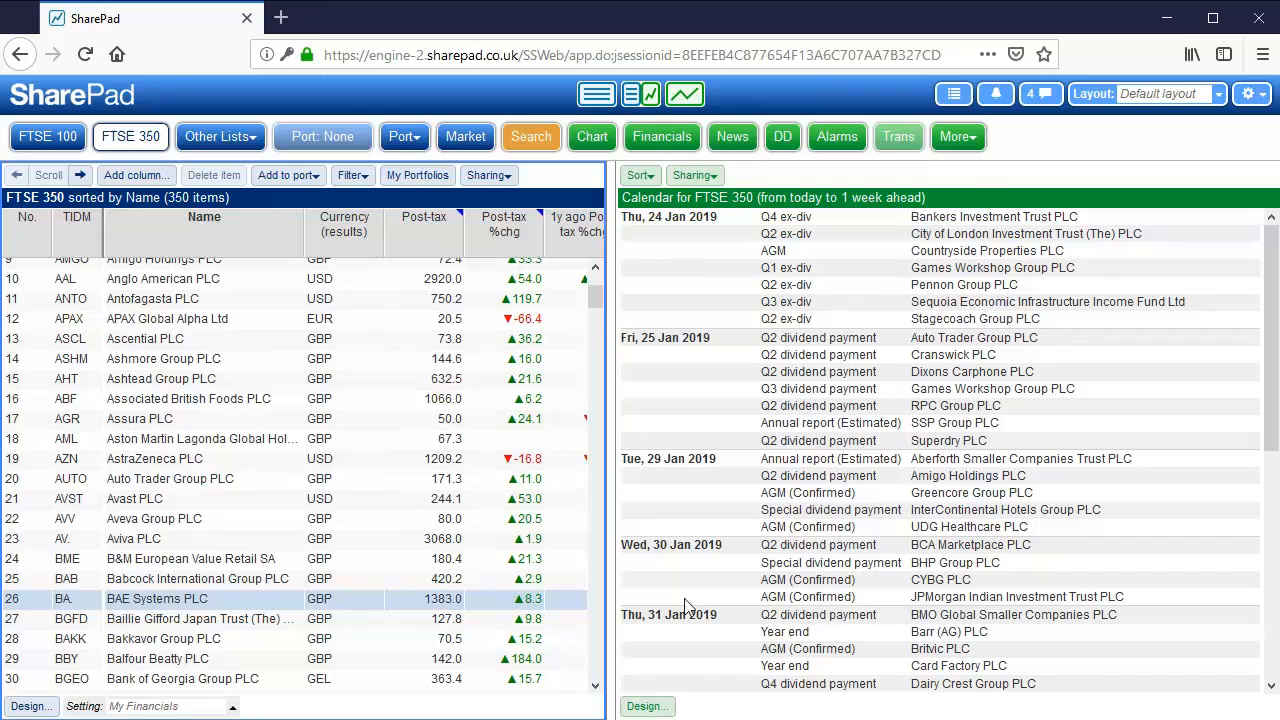
Set the calendar to run from today to 2 weeks ahead and include Announcements among the events
{"action": "left_click", "coordinate": [647, 706]}
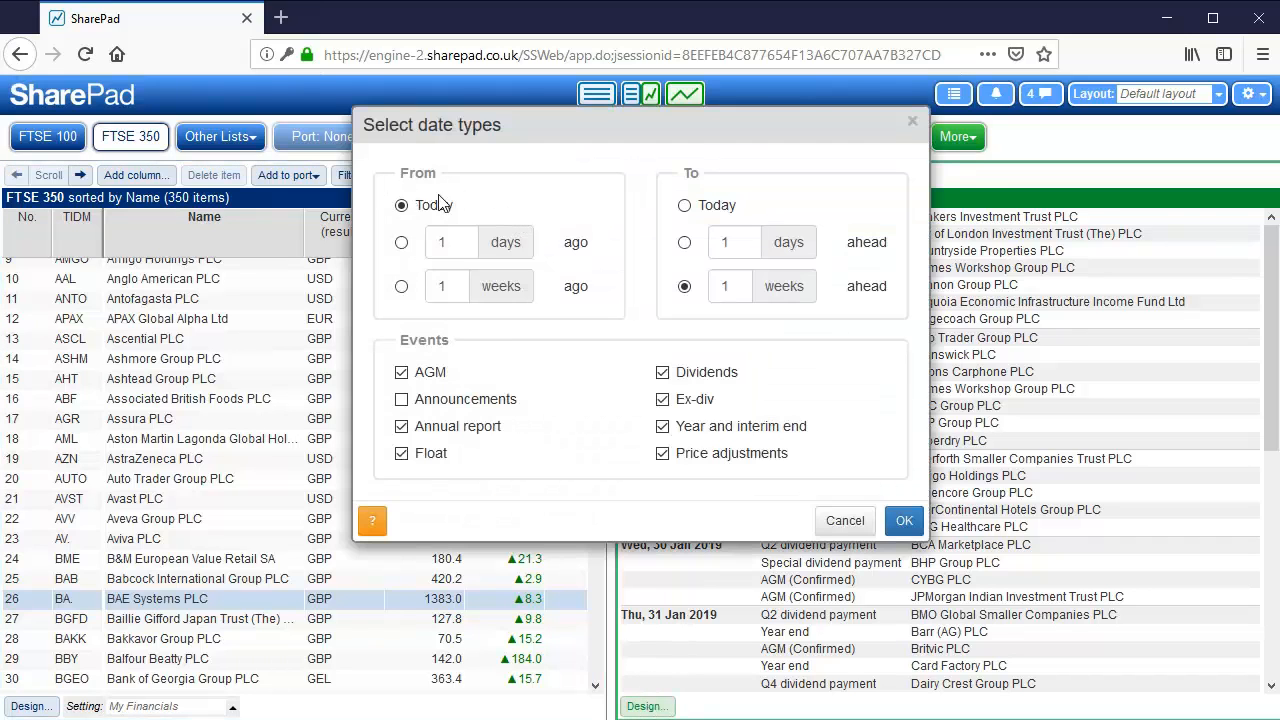
{"action": "double_click", "coordinate": [731, 286]}
{"action": "type", "text": "2"}
{"action": "left_click", "coordinate": [455, 402]}
{"action": "left_click", "coordinate": [904, 522]}
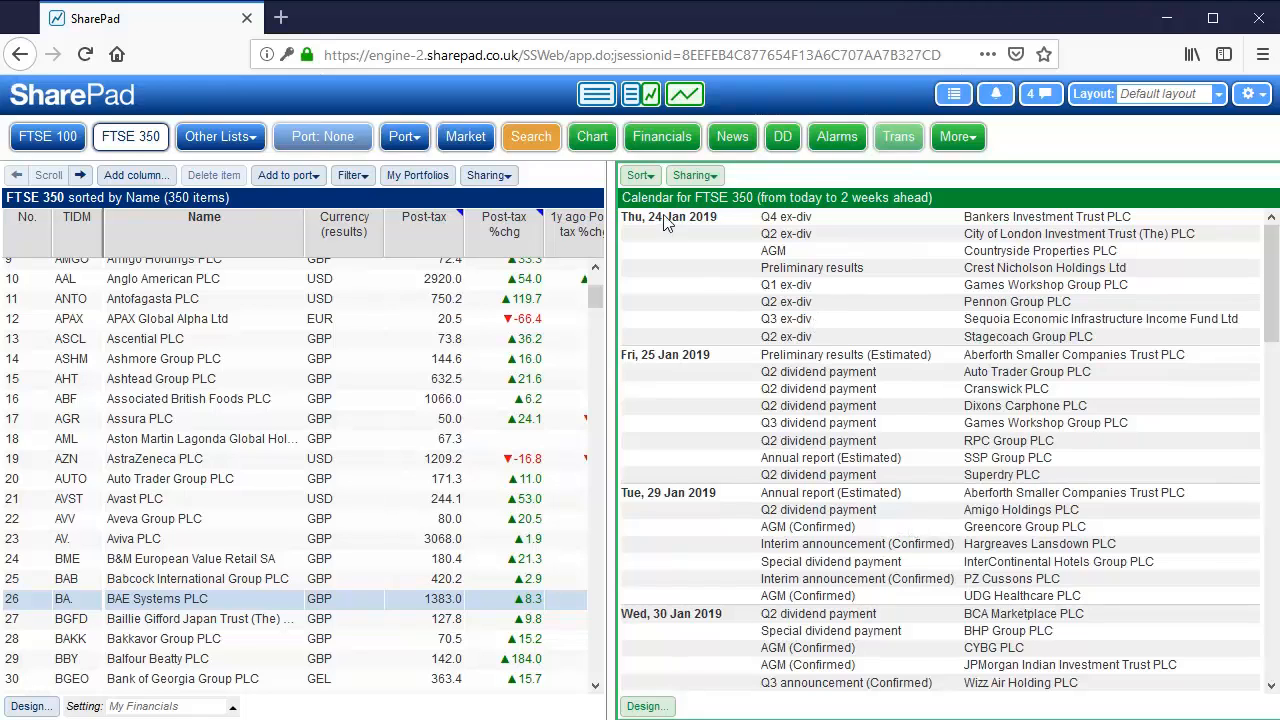
Examine the upcoming FTSE 350 calendar events and return to the BAE Systems financials
{"action": "scroll", "coordinate": [825, 287], "scroll_direction": "down", "scroll_amount": 2}
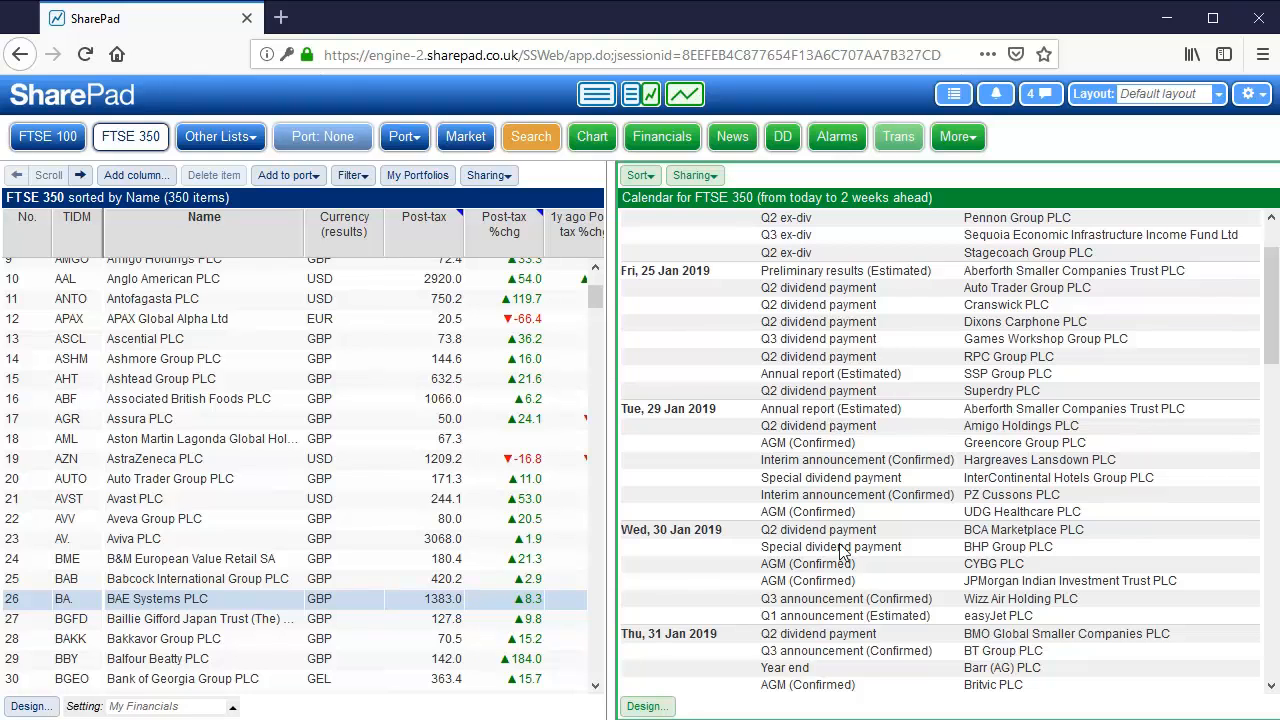
{"action": "scroll", "coordinate": [838, 570], "scroll_direction": "down", "scroll_amount": 5}
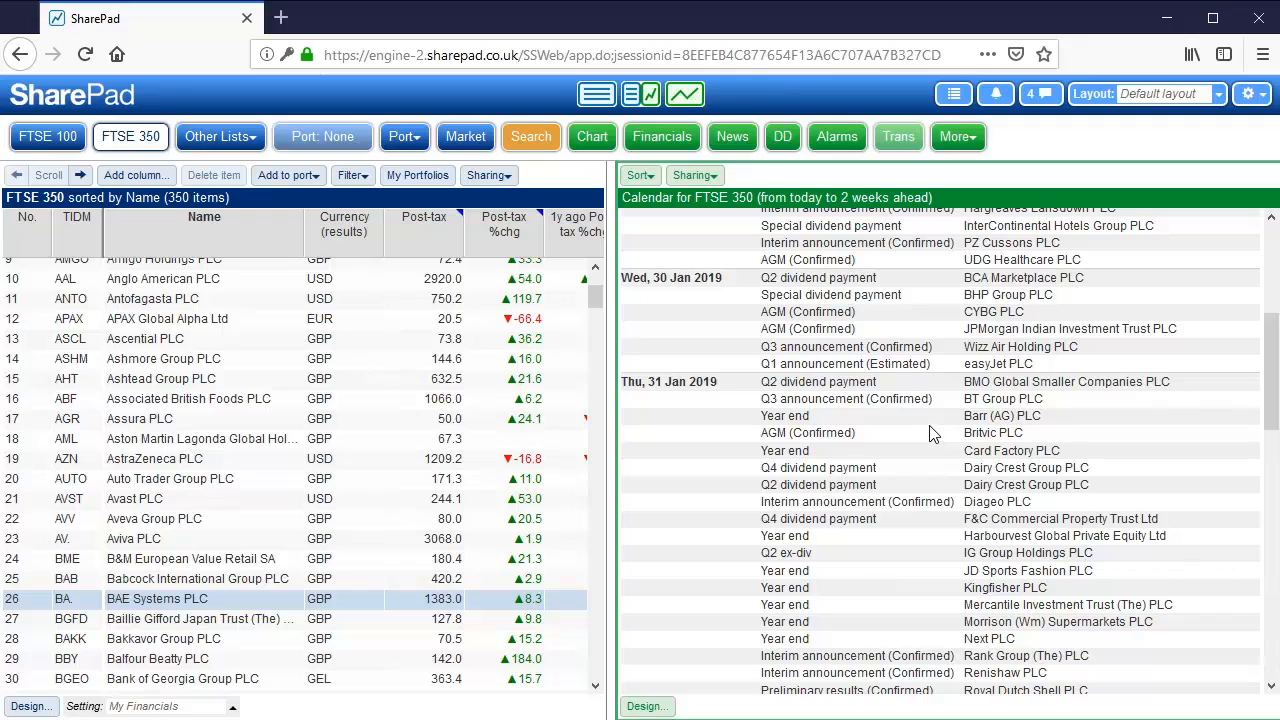
{"action": "left_click", "coordinate": [676, 140]}
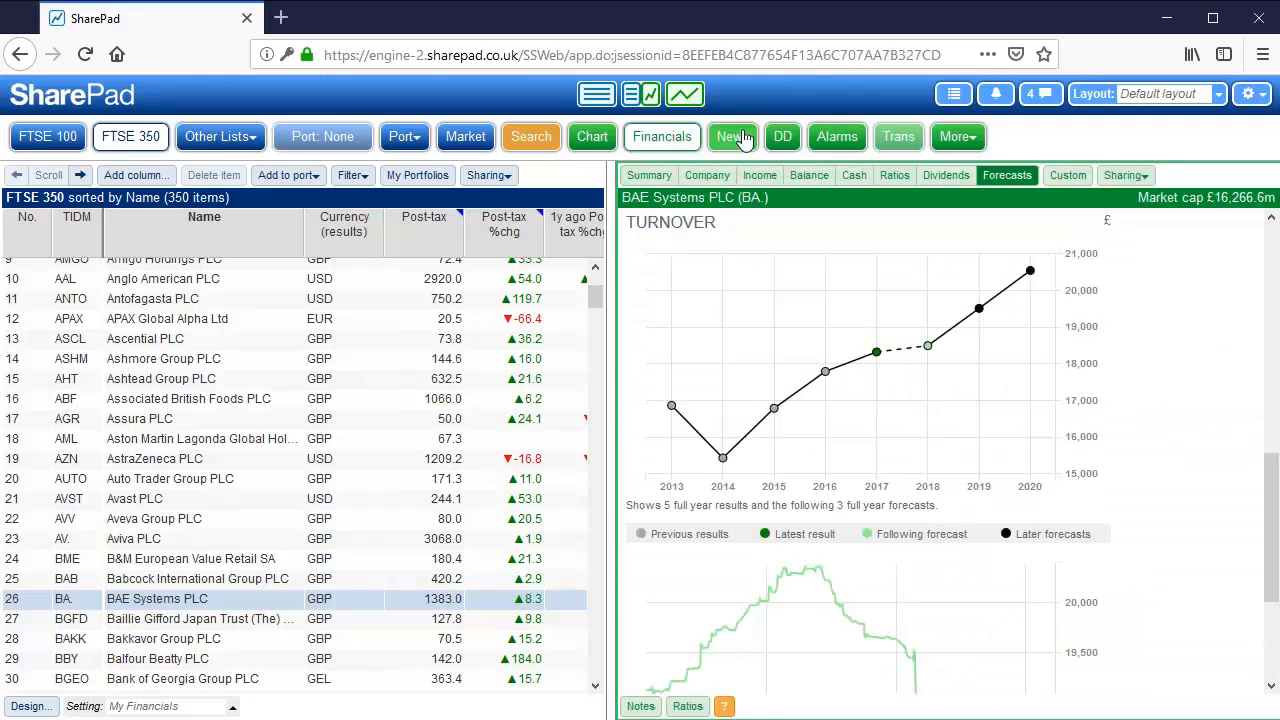
Show the previous year forecasts on the BAE Systems turnover forecast chart and widen the FTSE 350 list slightly
{"action": "scroll", "coordinate": [1158, 325], "scroll_direction": "down", "scroll_amount": 3}
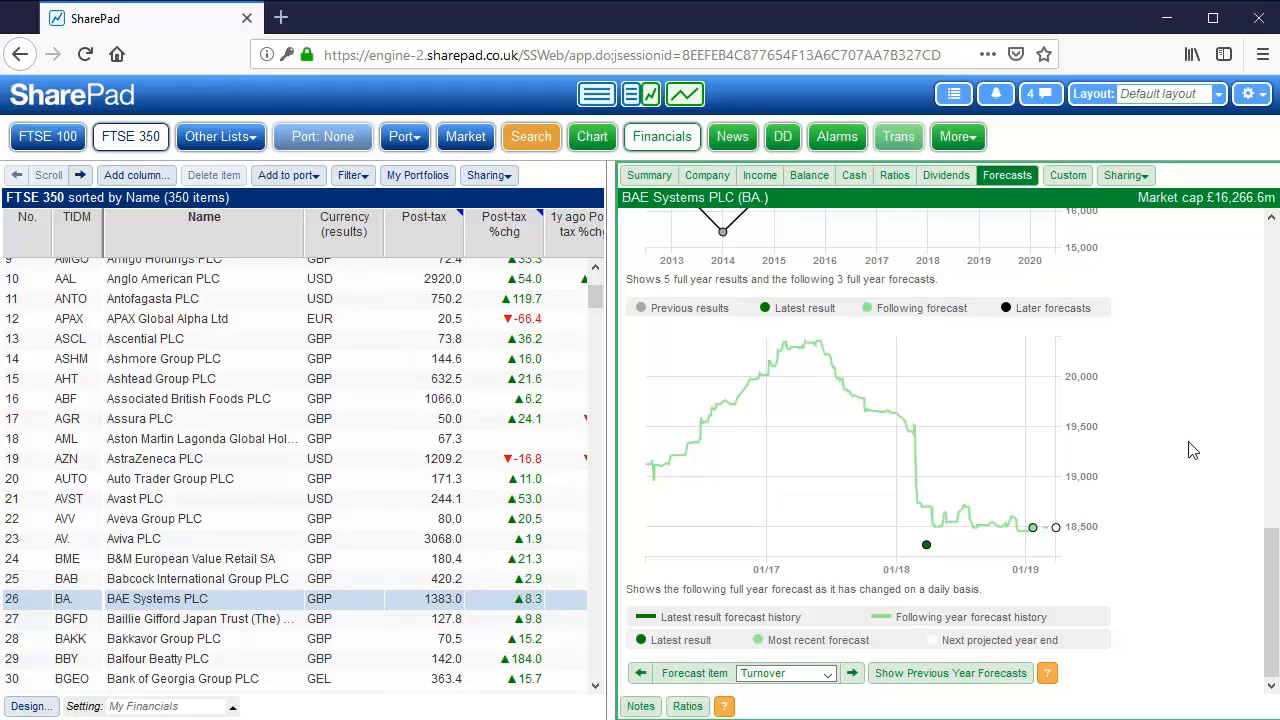
{"action": "left_click", "coordinate": [933, 673]}
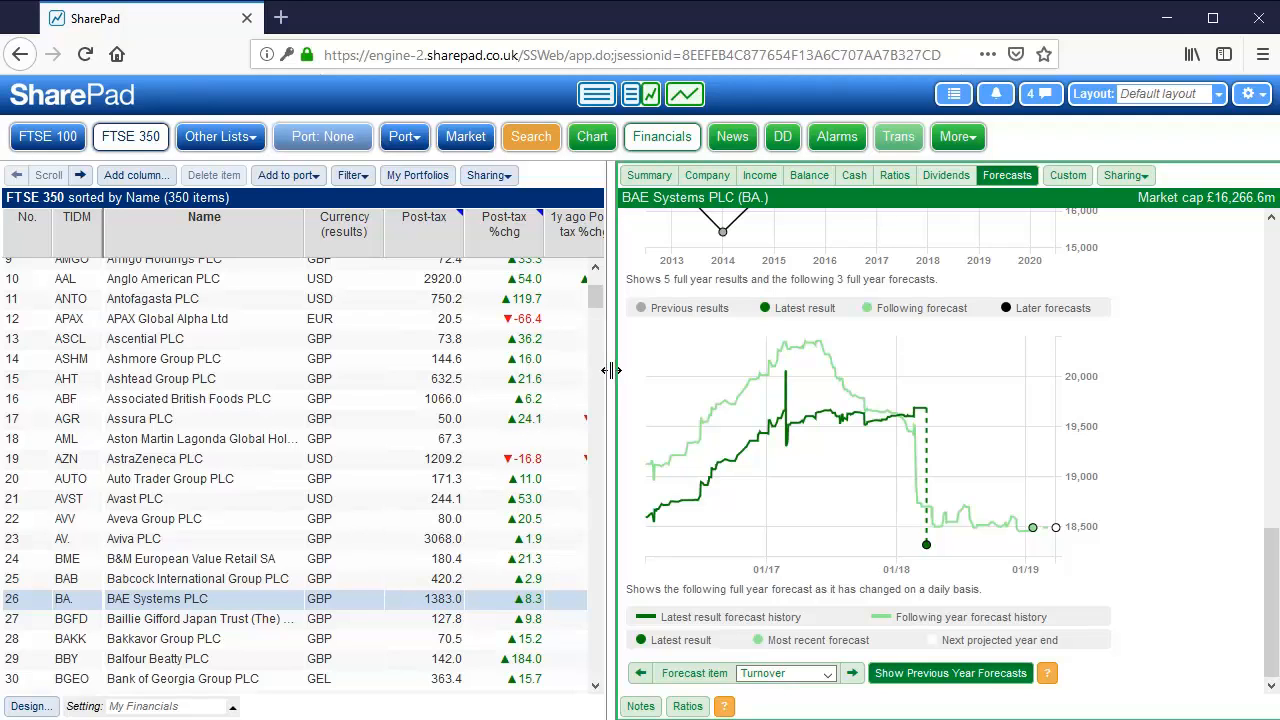
{"action": "left_click_drag", "start_coordinate": [615, 371], "coordinate": [645, 367]}
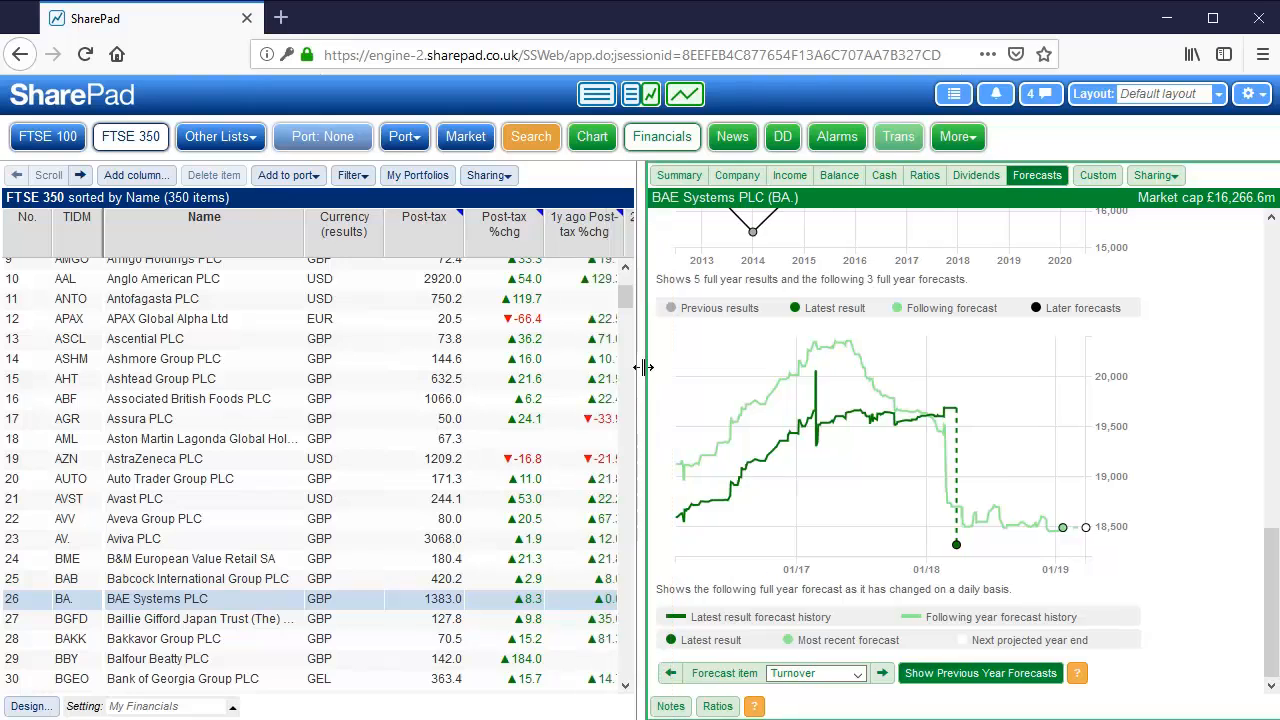
Create a new portfolio named test, with Normal type and Pound sterling currency, and open it
{"action": "left_click", "coordinate": [398, 143]}
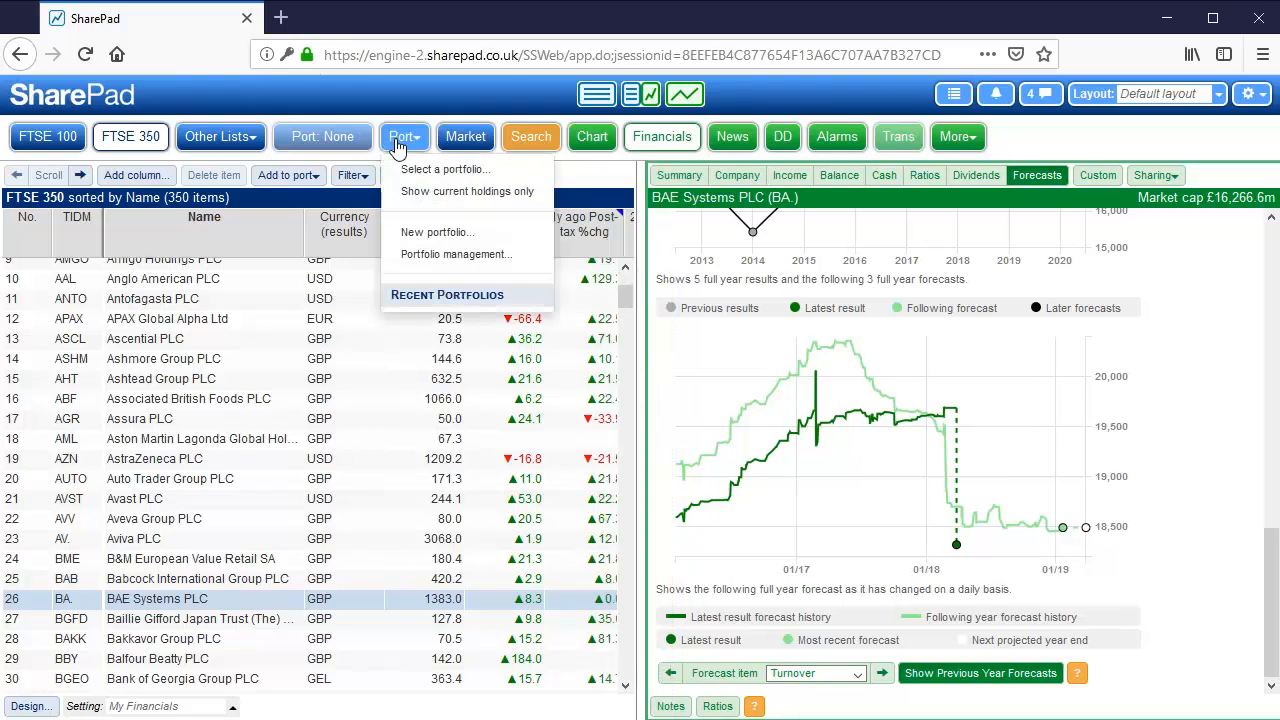
{"action": "left_click", "coordinate": [449, 168]}
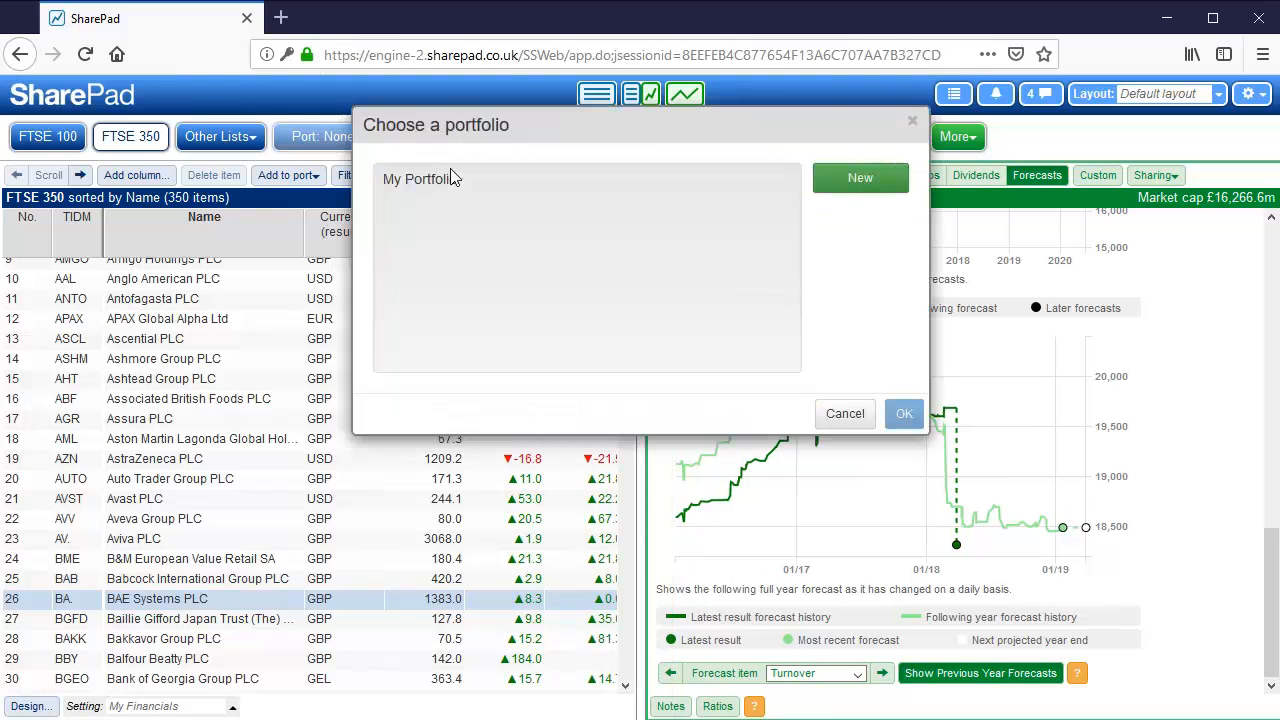
{"action": "left_click", "coordinate": [864, 178]}
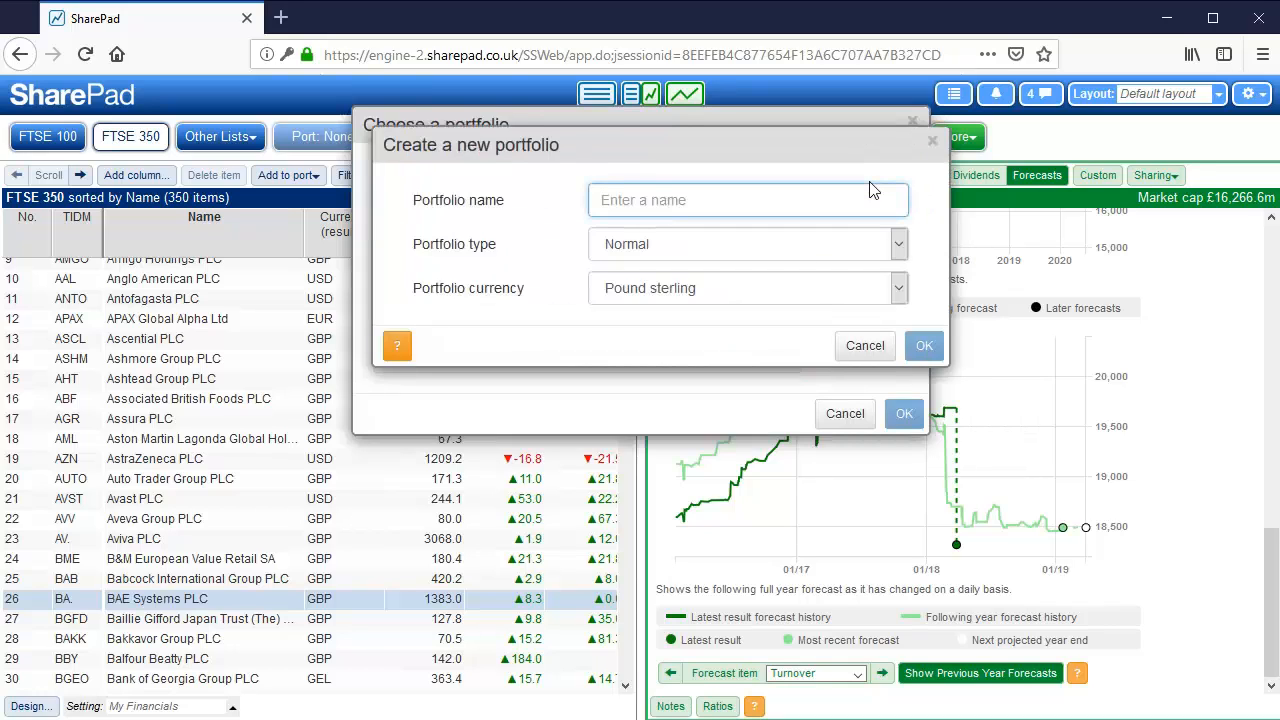
{"action": "type", "text": "test"}
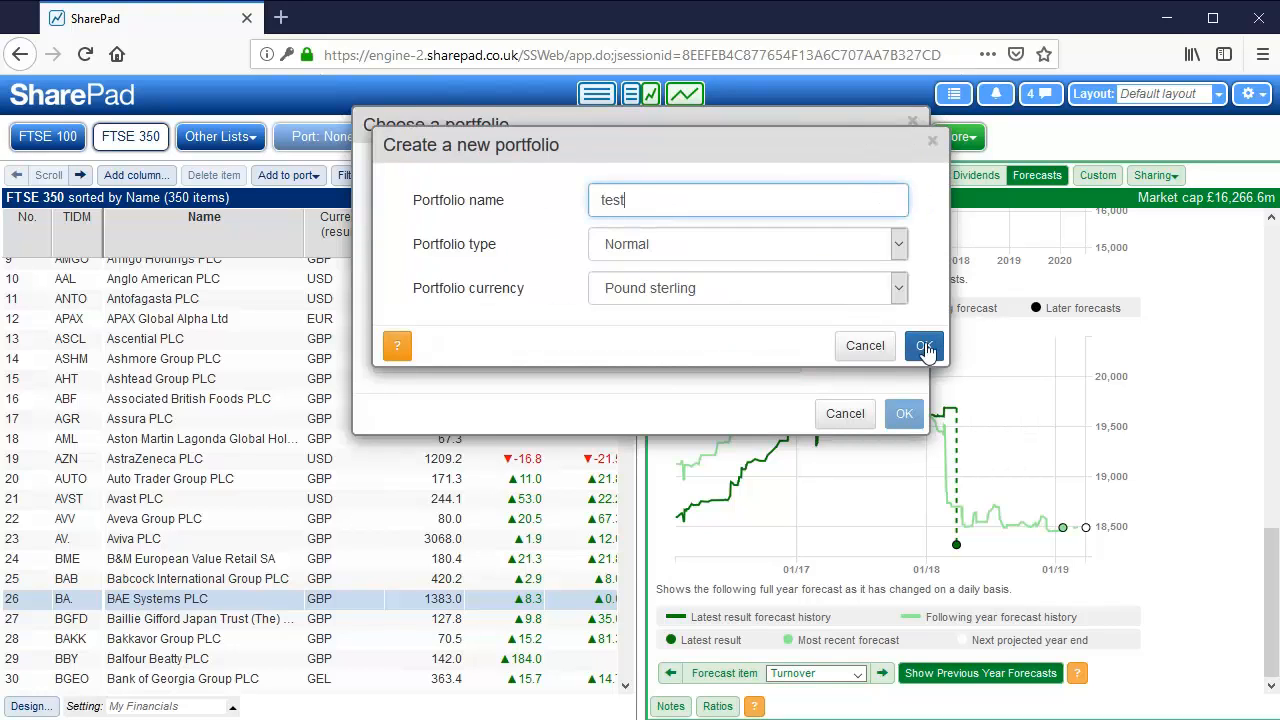
{"action": "left_click", "coordinate": [922, 346]}
{"action": "left_click", "coordinate": [906, 414]}
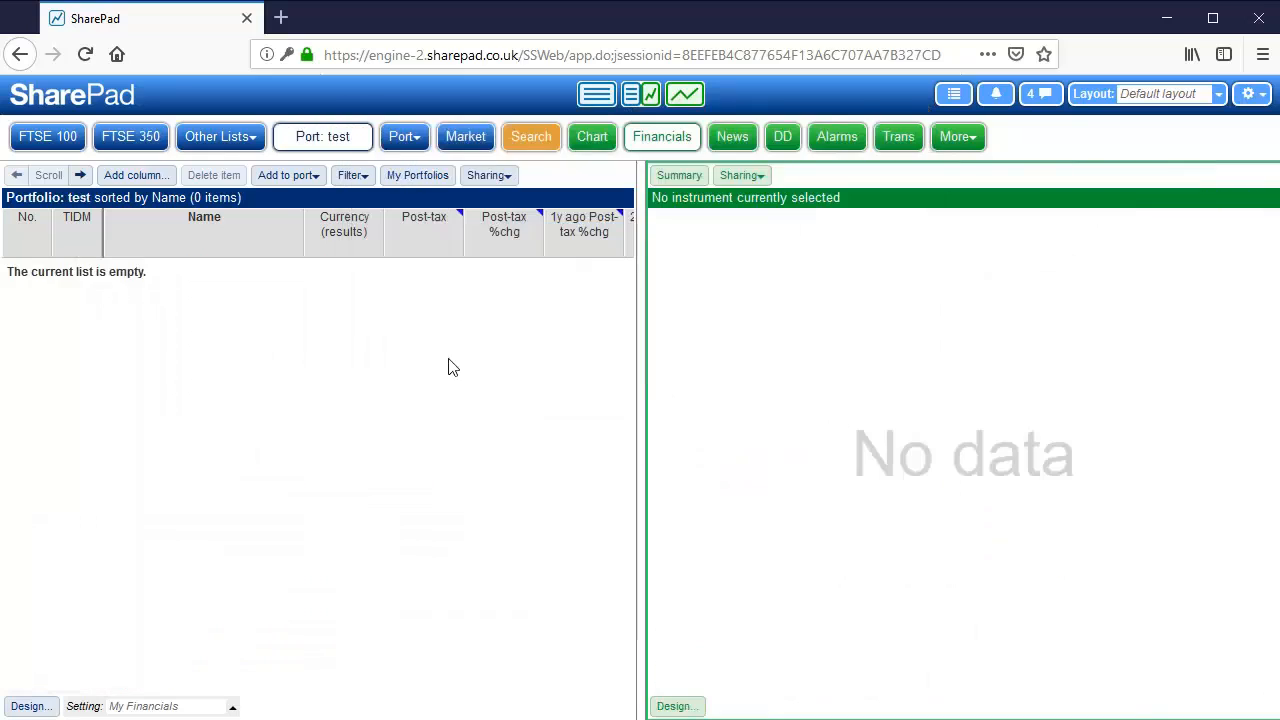
Search for the instrument "ba." and add the BAE Systems PLC ordinary share to the test portfolio
{"action": "left_click", "coordinate": [287, 177]}
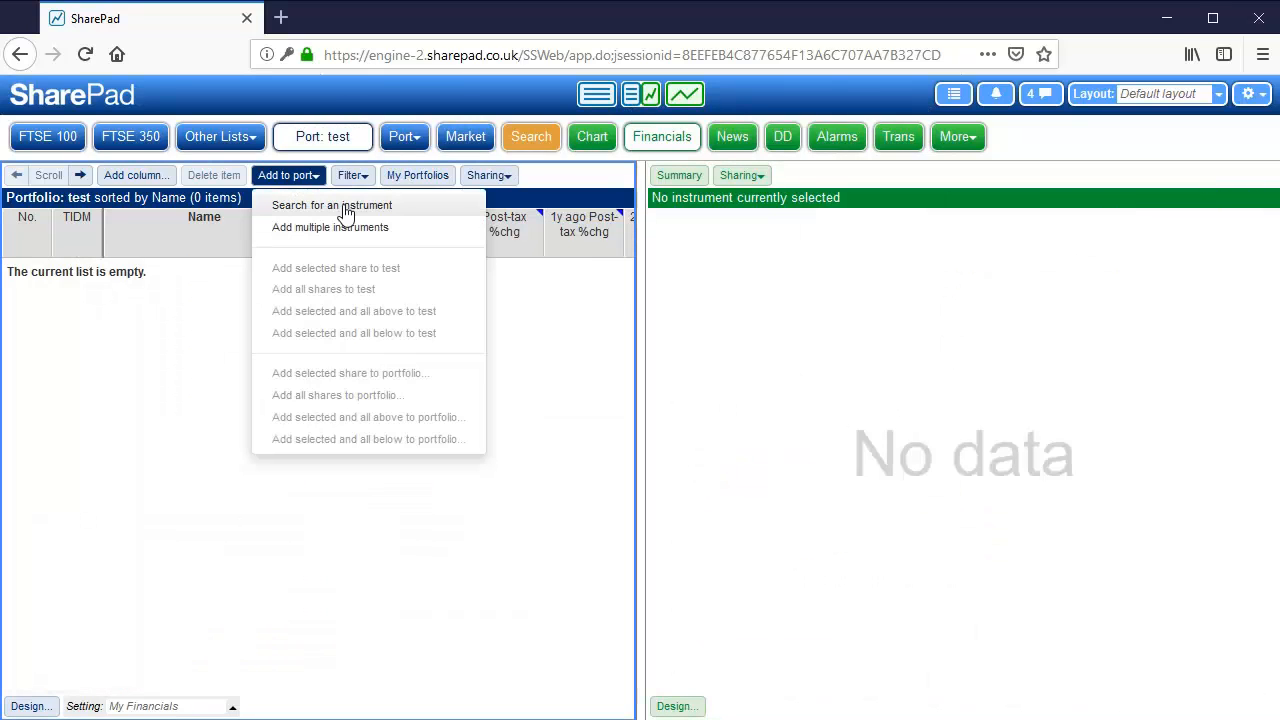
{"action": "left_click", "coordinate": [345, 208]}
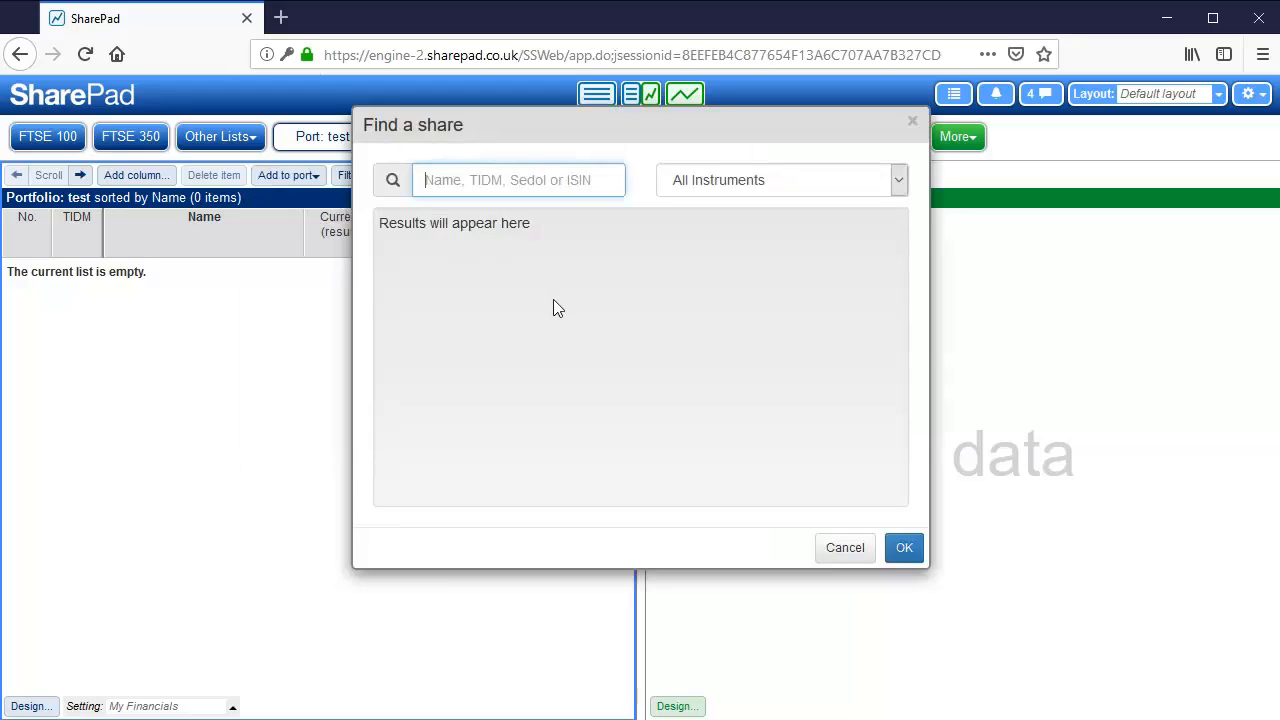
{"action": "type", "text": "ba."}
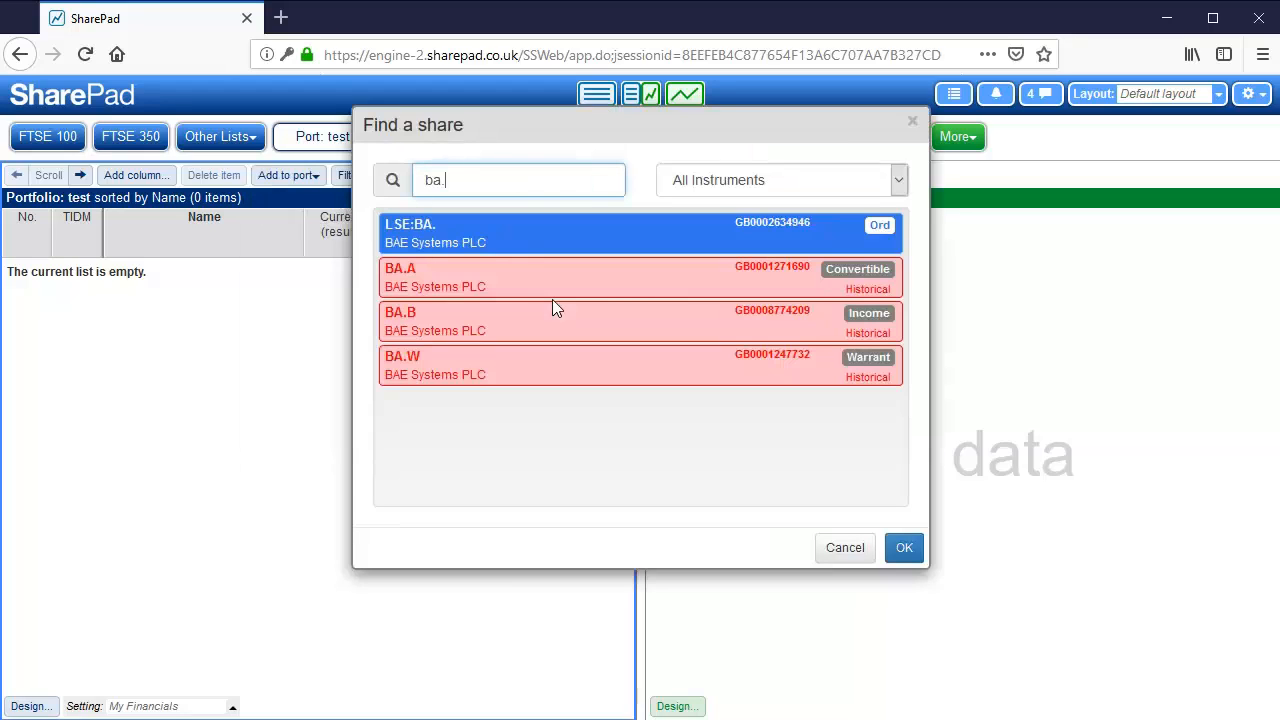
{"action": "double_click", "coordinate": [470, 233]}
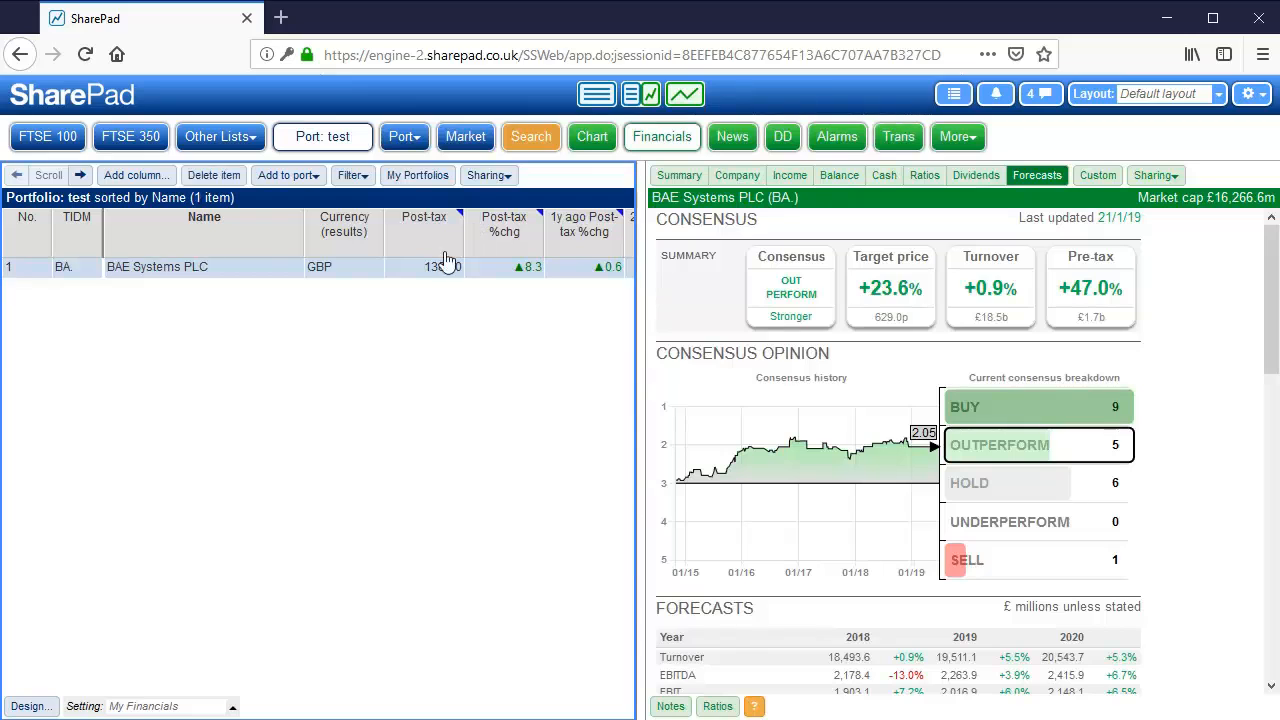
{"action": "left_click", "coordinate": [288, 176]}
{"action": "left_click", "coordinate": [200, 383]}
In the portfolio's transactions, add a buy of 1500 BAE Systems shares at £5 per share, dated 09/01/2019
{"action": "left_click", "coordinate": [899, 146]}
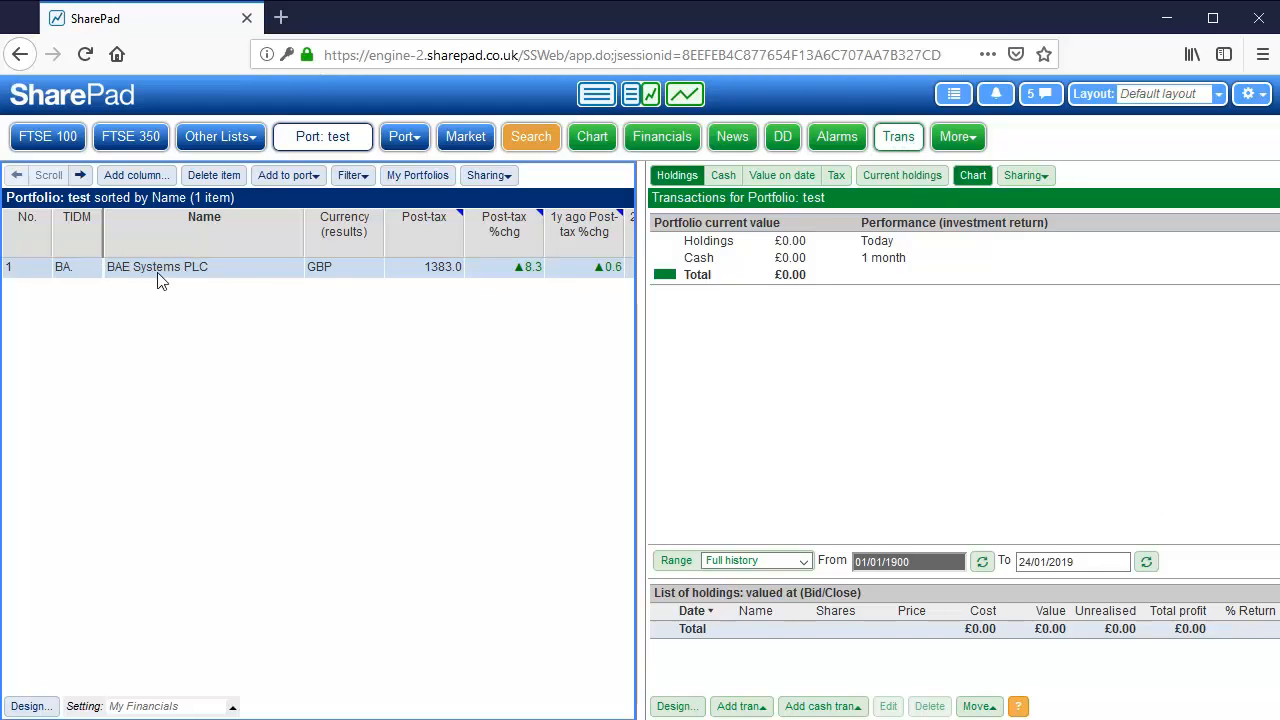
{"action": "left_click", "coordinate": [754, 708]}
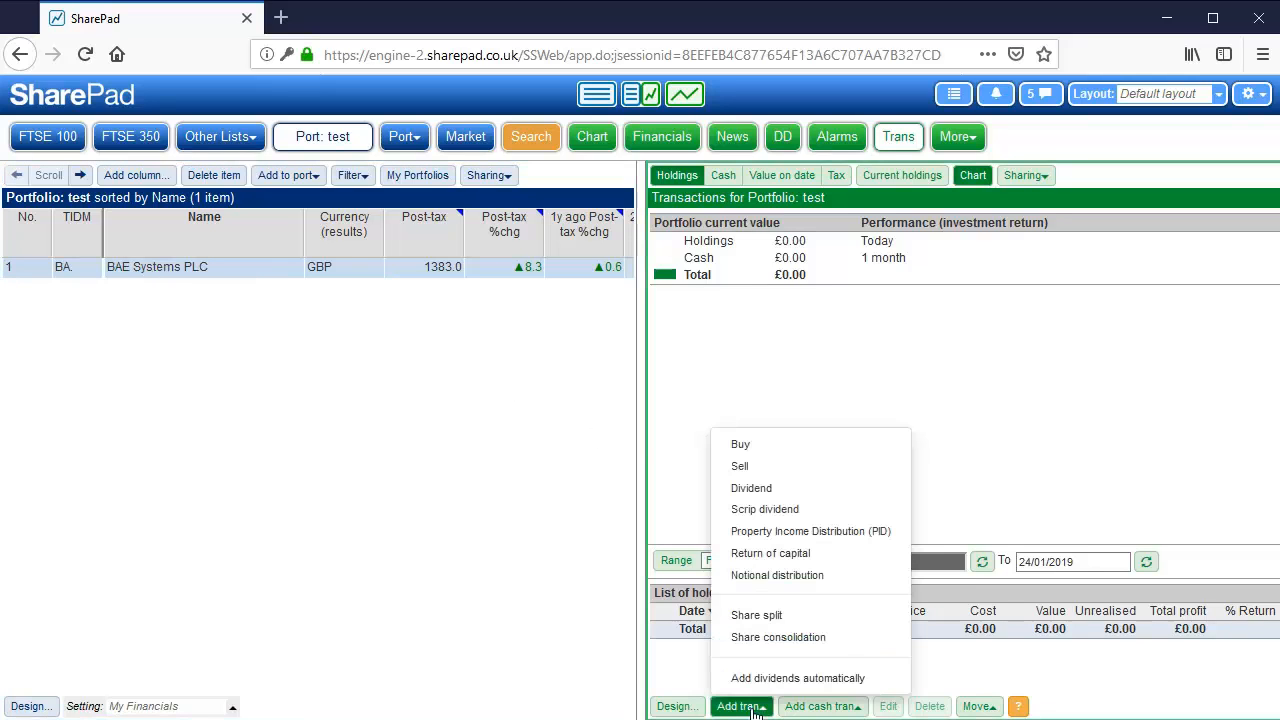
{"action": "left_click", "coordinate": [741, 446]}
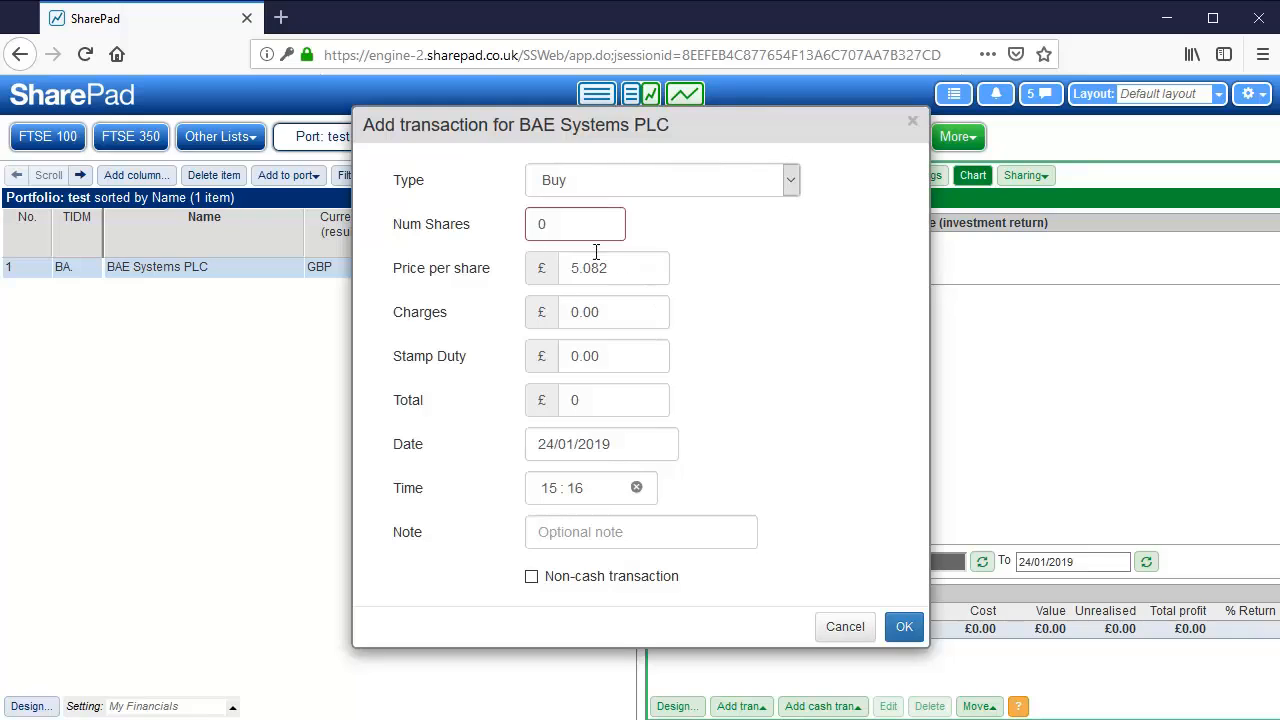
{"action": "key", "text": "BackSpace"}
{"action": "type", "text": "1500"}
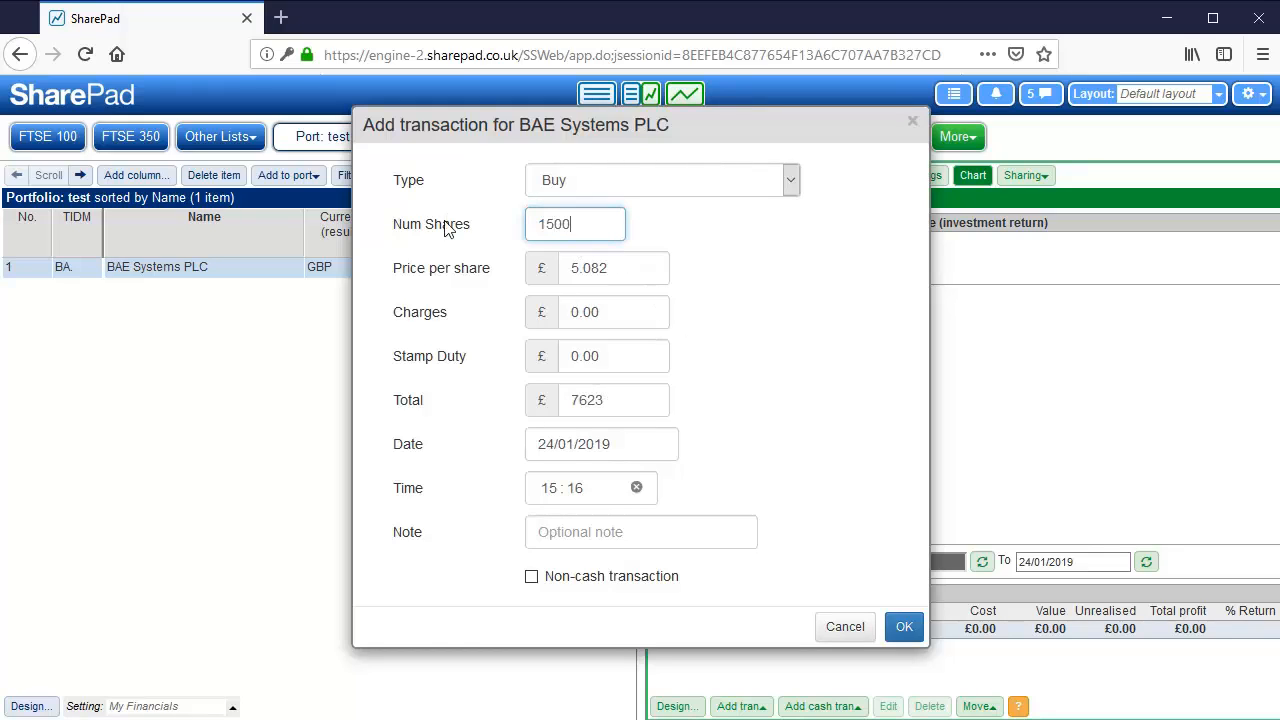
{"action": "left_click", "coordinate": [550, 444]}
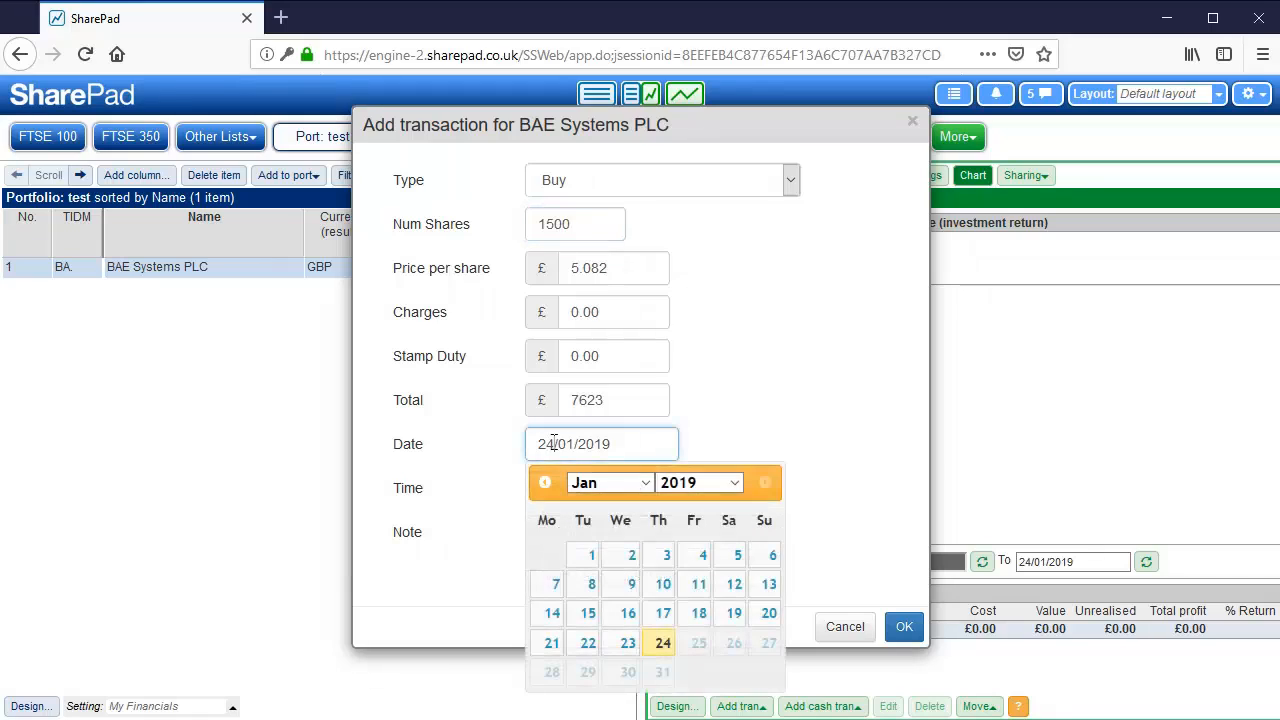
{"action": "left_click", "coordinate": [637, 592]}
{"action": "left_click", "coordinate": [556, 268]}
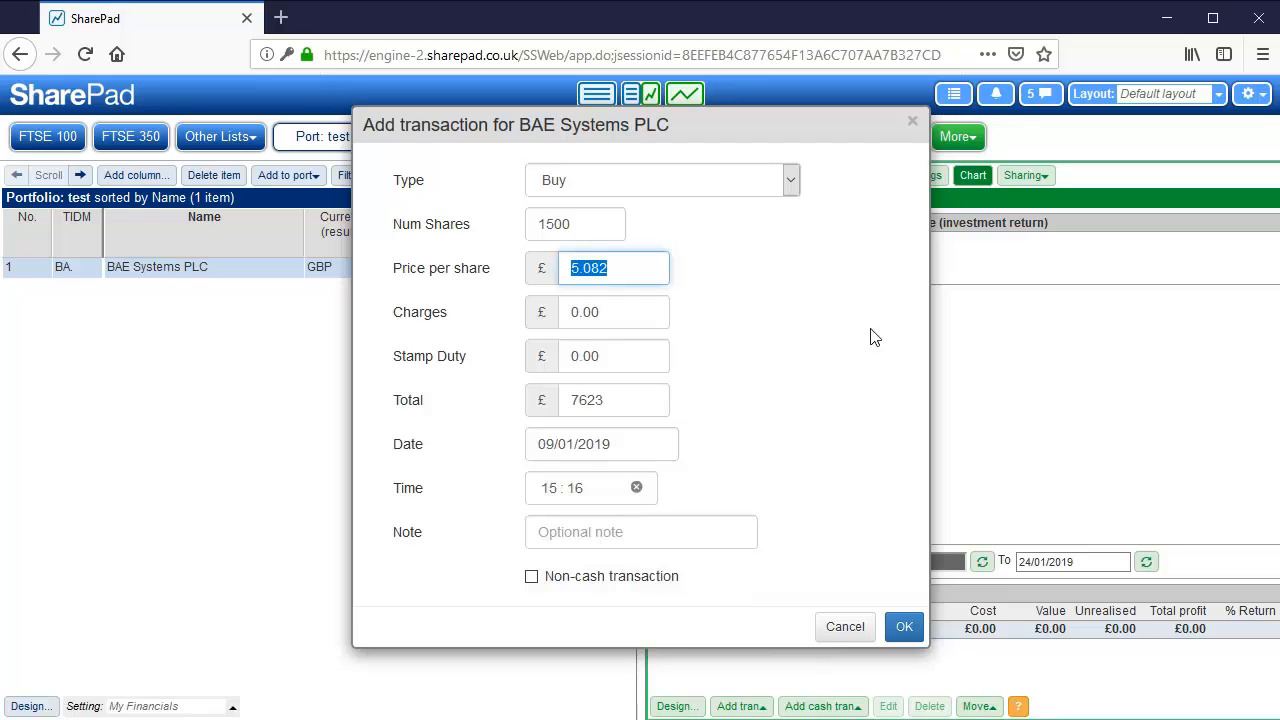
{"action": "type", "text": "5"}
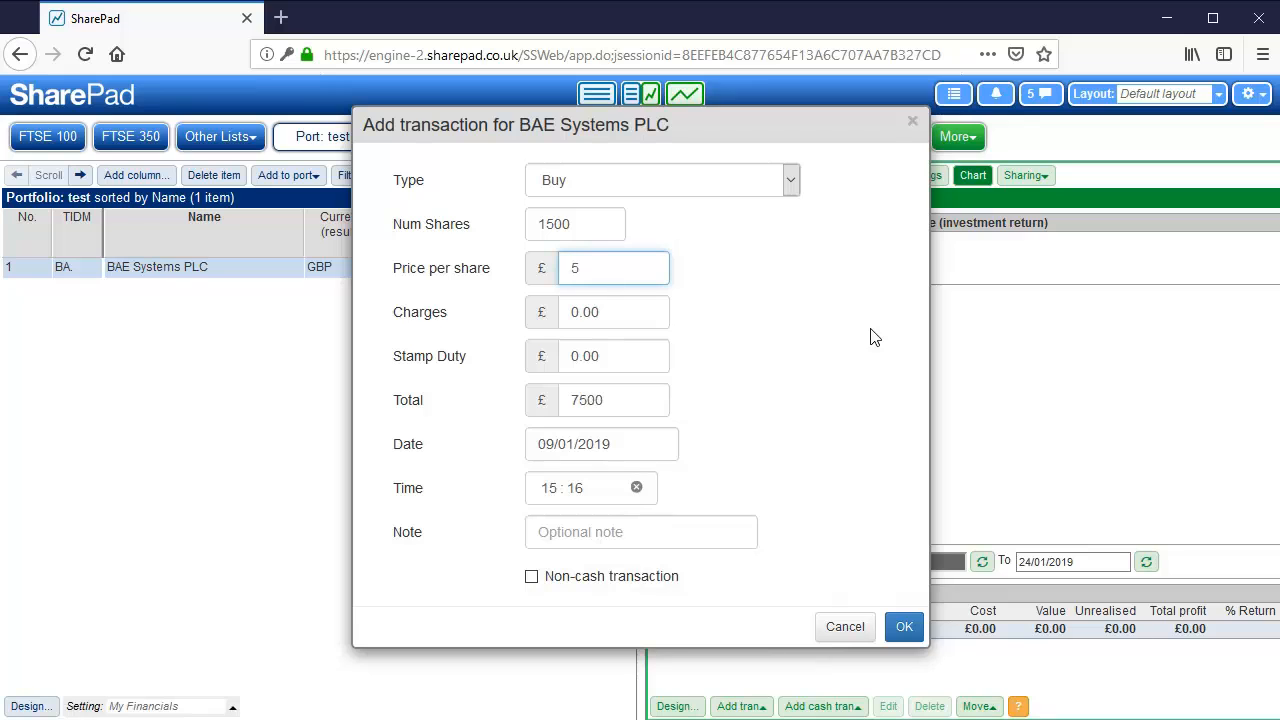
{"action": "left_click", "coordinate": [904, 626]}
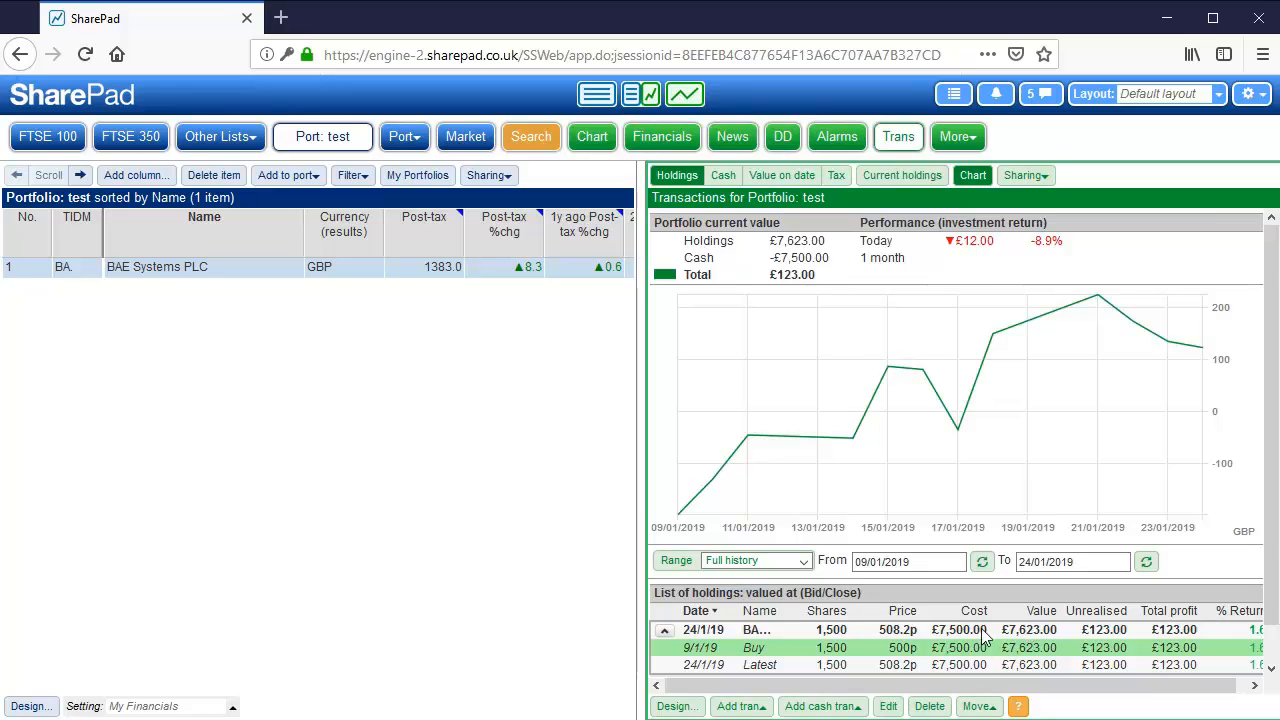
Add a comparison against the FTSE 100 Index to the portfolio chart, using the total return of the index
{"action": "left_click", "coordinate": [677, 707]}
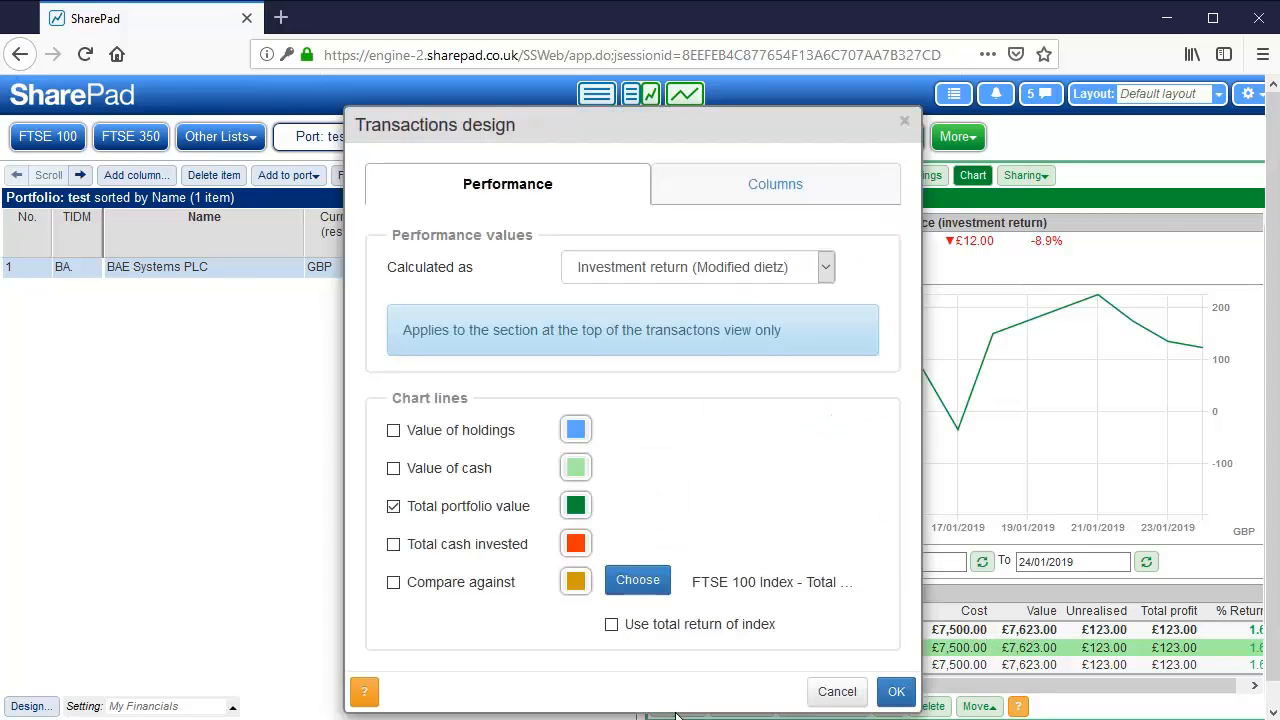
{"action": "left_click", "coordinate": [394, 584]}
{"action": "left_click", "coordinate": [611, 625]}
{"action": "left_click", "coordinate": [895, 691]}
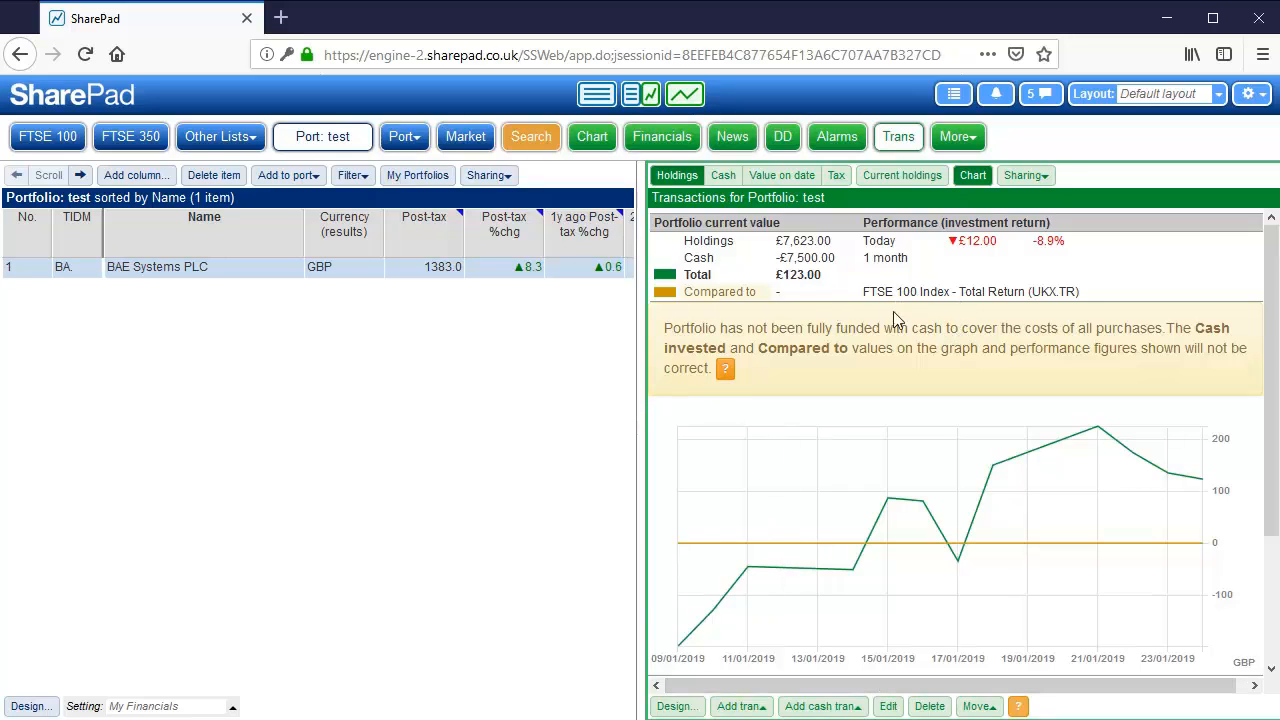
Add a cash credit transaction of £50000 dated 01/01/2019 to the test portfolio
{"action": "scroll", "coordinate": [1034, 440], "scroll_direction": "down", "scroll_amount": 3}
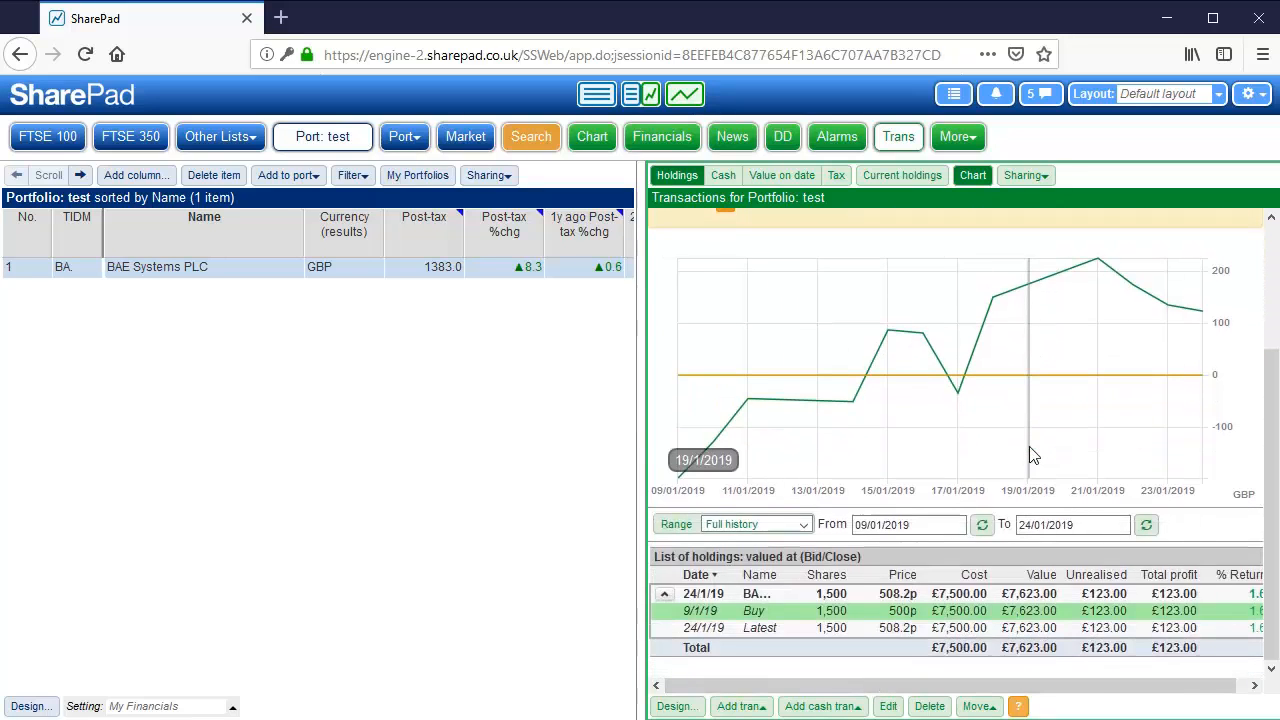
{"action": "left_click", "coordinate": [817, 706]}
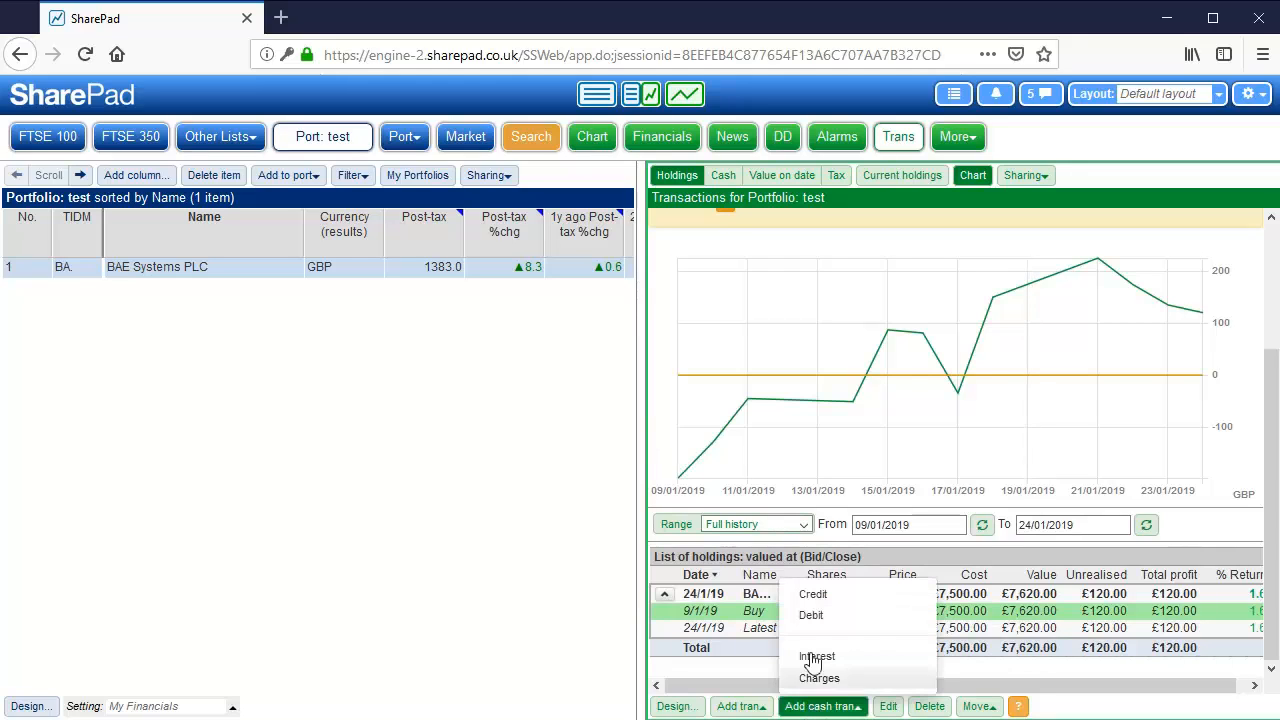
{"action": "left_click", "coordinate": [832, 596]}
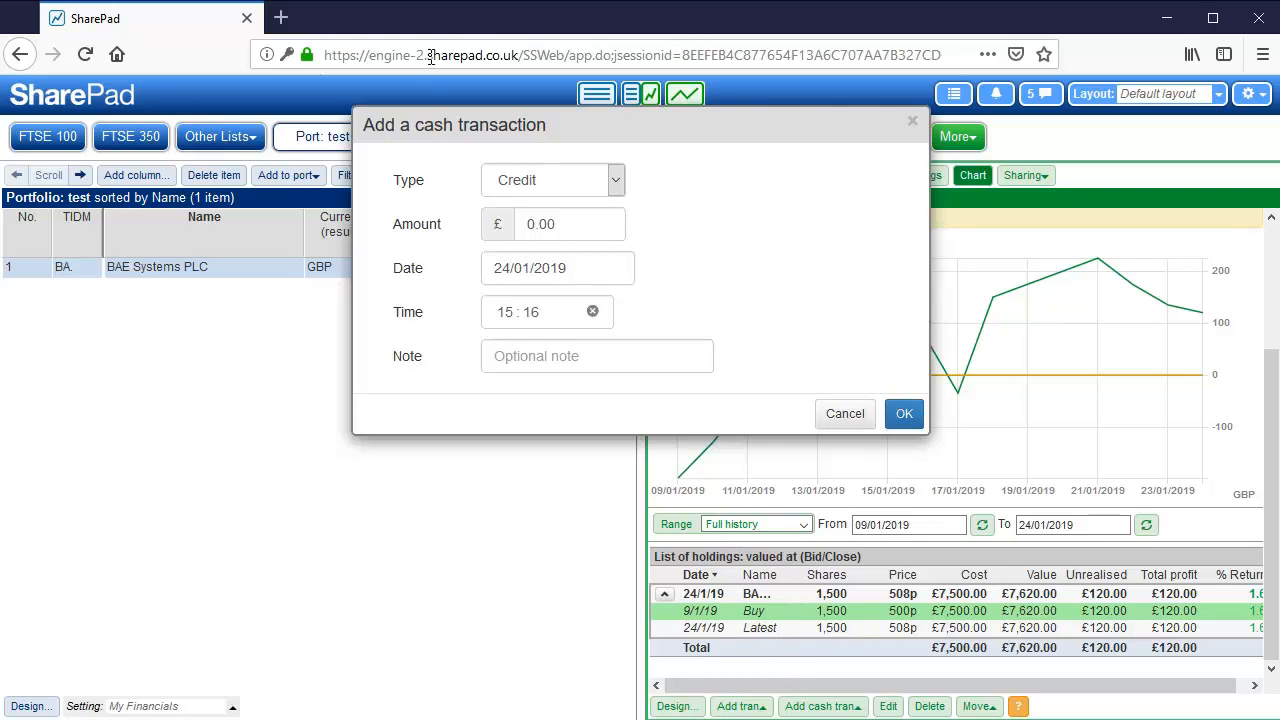
{"action": "left_click", "coordinate": [455, 214]}
{"action": "type", "text": "5"}
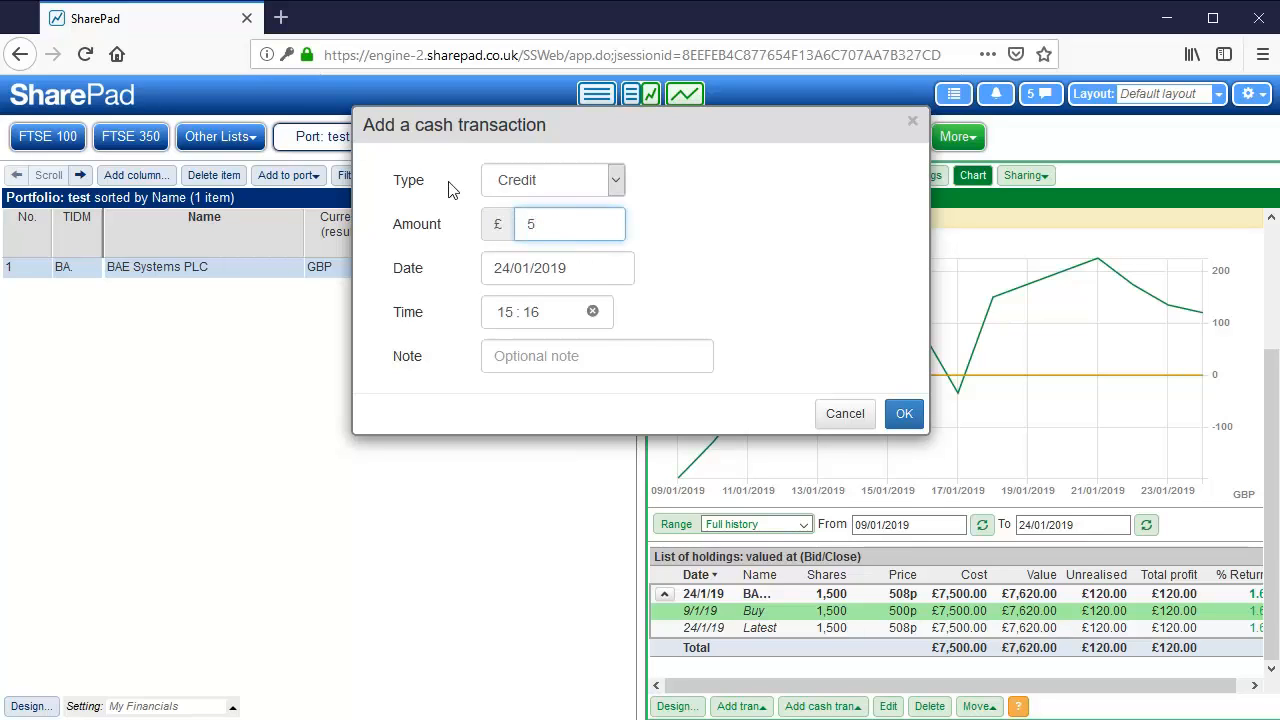
{"action": "type", "text": "0000"}
{"action": "double_click", "coordinate": [510, 271]}
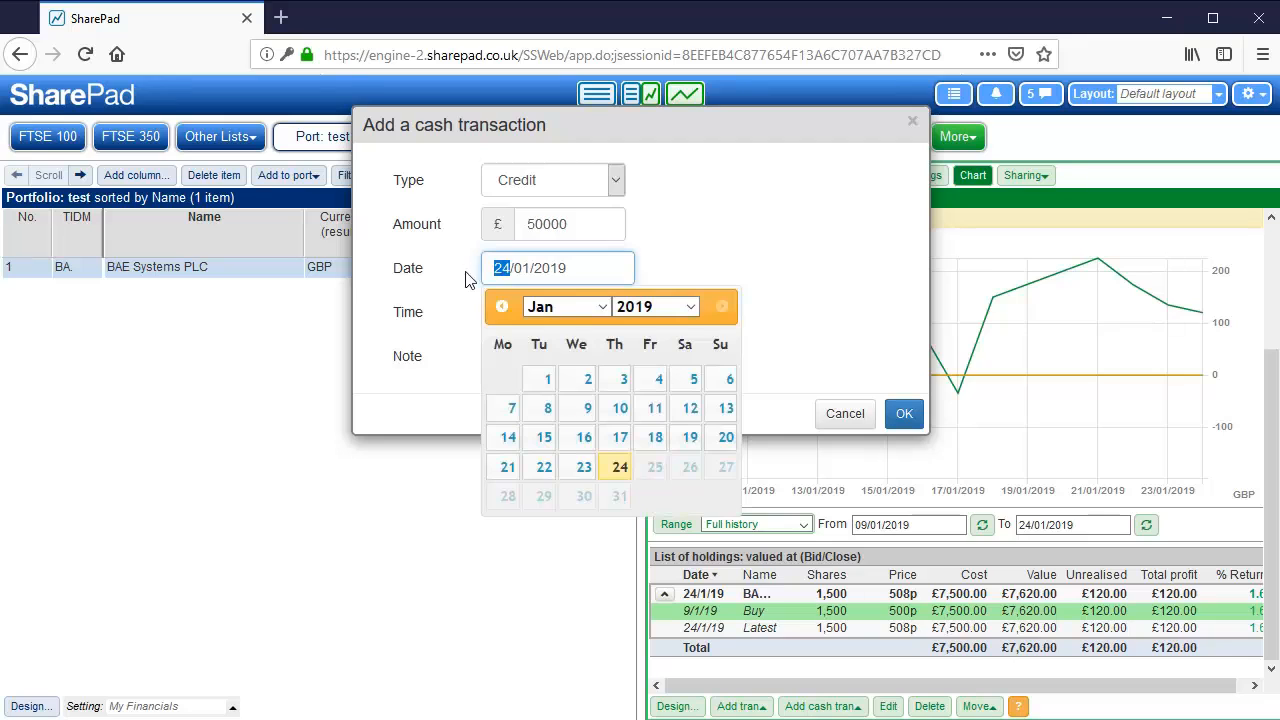
{"action": "type", "text": "01"}
{"action": "left_click", "coordinate": [783, 247]}
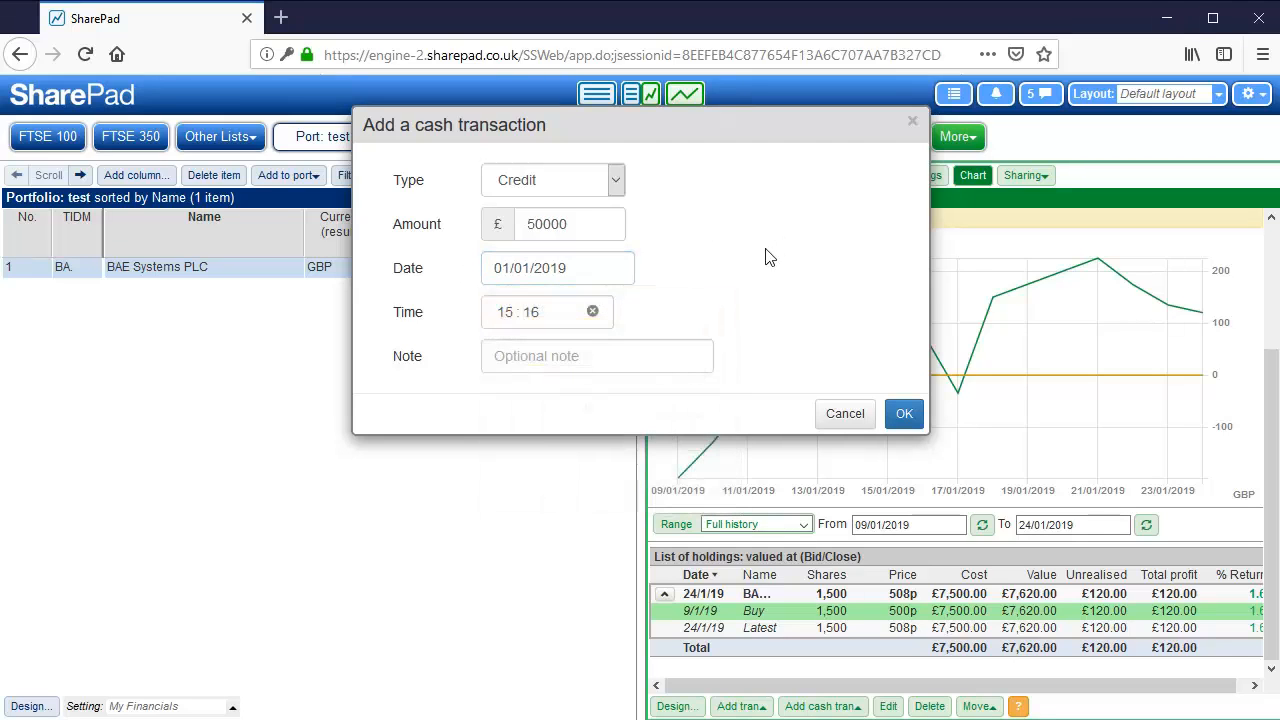
{"action": "left_click", "coordinate": [904, 413]}
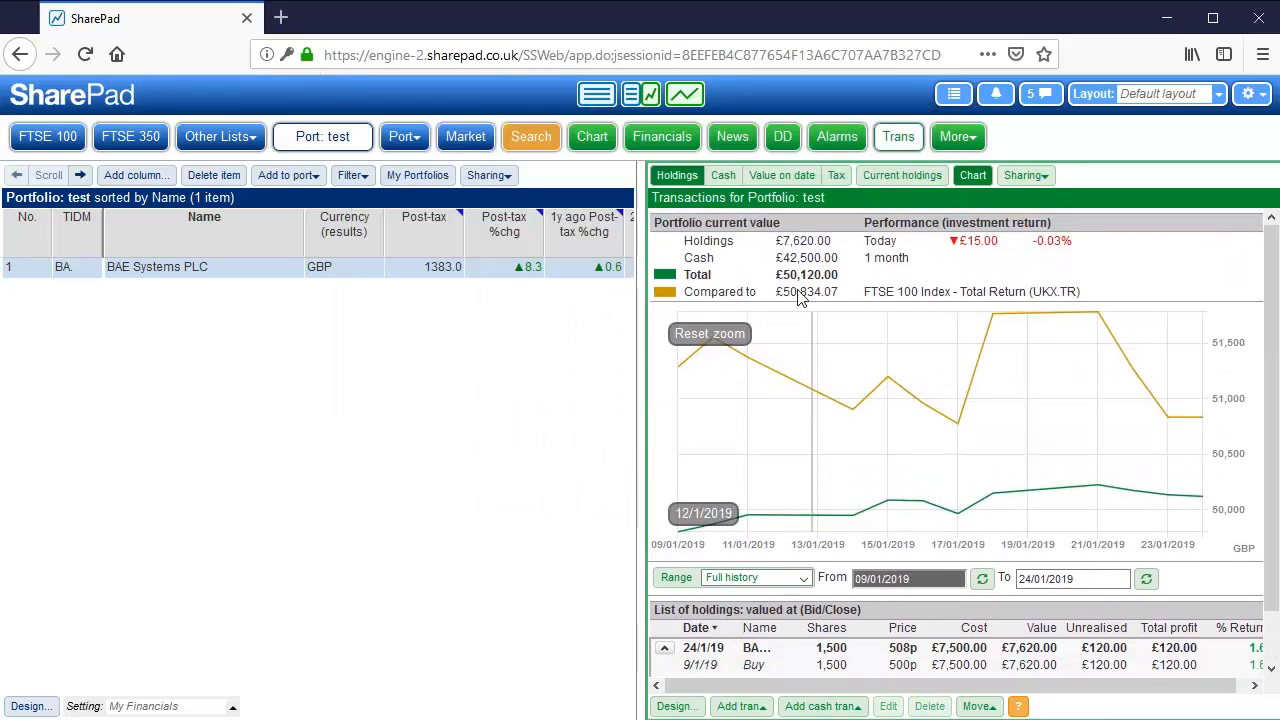
View the portfolio's list of holdings and the share transaction types that can be added
{"action": "scroll", "coordinate": [980, 548], "scroll_direction": "down", "scroll_amount": 1}
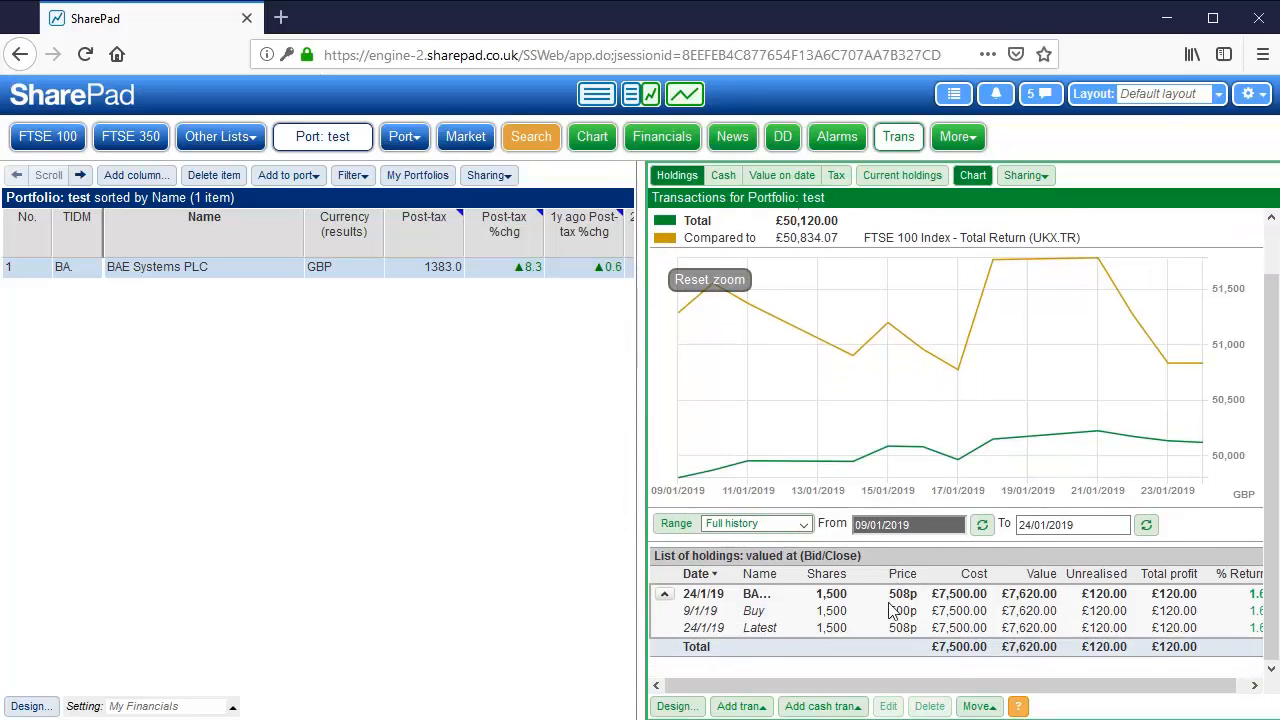
{"action": "left_click", "coordinate": [754, 708]}
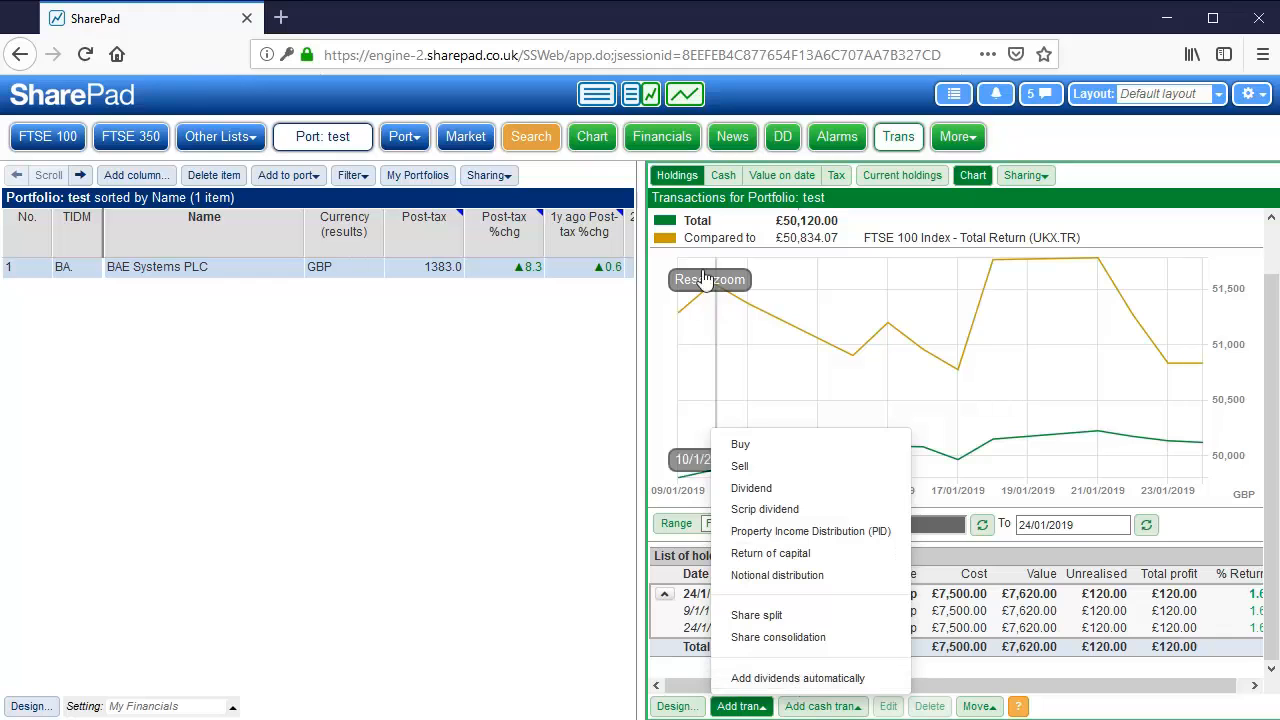
Return to the BAE Systems forecasts and view the turnover forecast history chart
{"action": "left_click", "coordinate": [662, 136]}
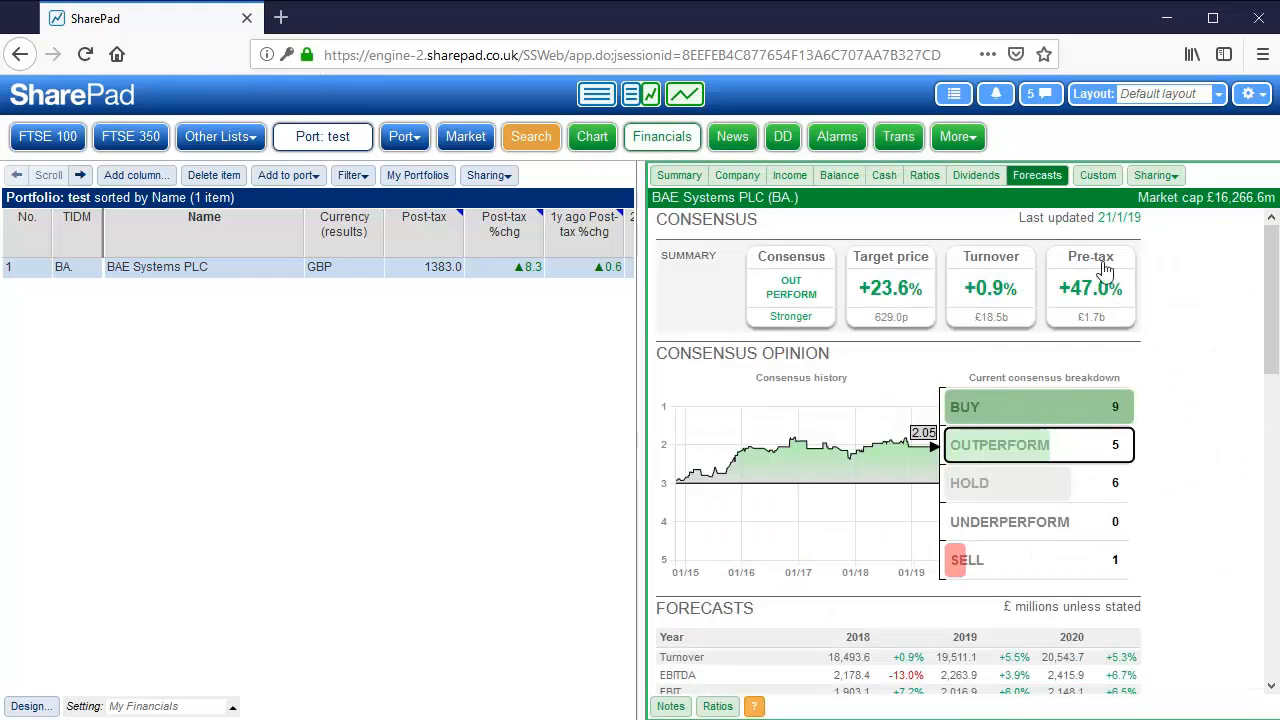
{"action": "scroll", "coordinate": [1220, 357], "scroll_direction": "down", "scroll_amount": 5}
{"action": "scroll", "coordinate": [1215, 365], "scroll_direction": "down", "scroll_amount": 2}
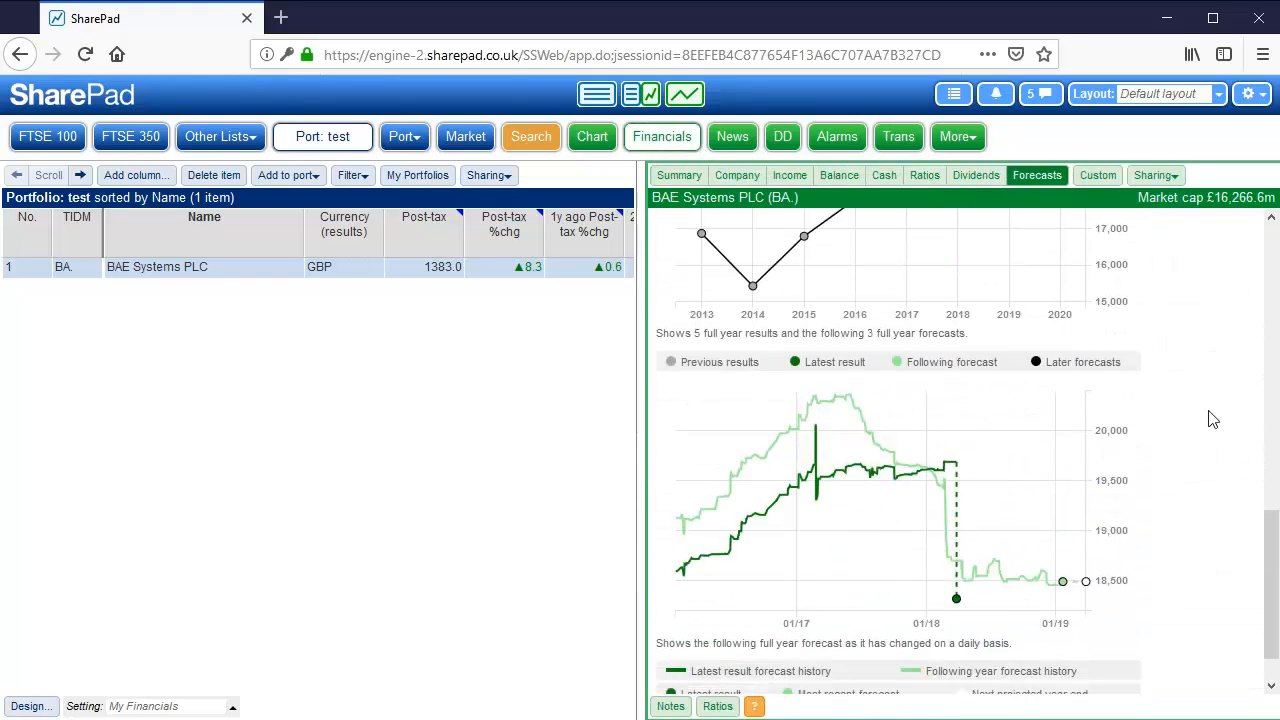